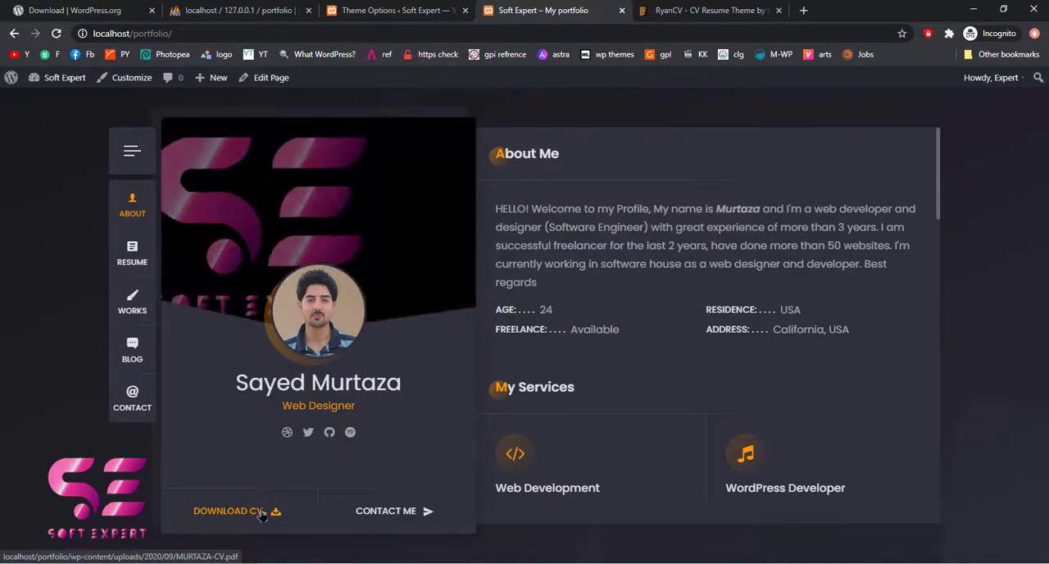
Test the Download CV link on the profile card and dismiss the download dialog
{"action": "left_click", "coordinate": [262, 512]}
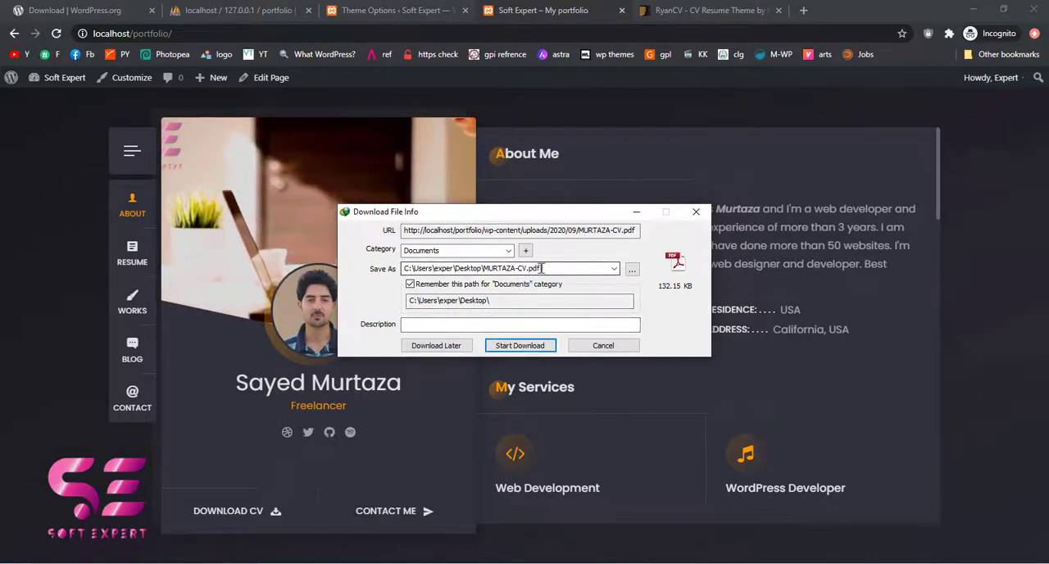
{"action": "left_click", "coordinate": [586, 348]}
{"action": "left_click", "coordinate": [517, 344]}
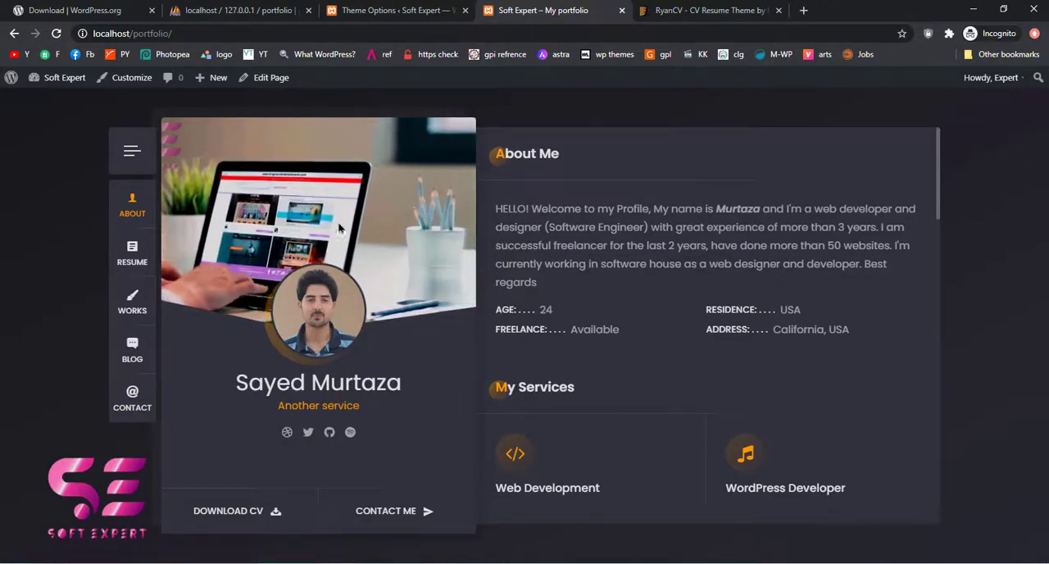
Open the site's side menu, look through its posts, comments, archives and categories widgets, and close it
{"action": "left_click", "coordinate": [131, 156]}
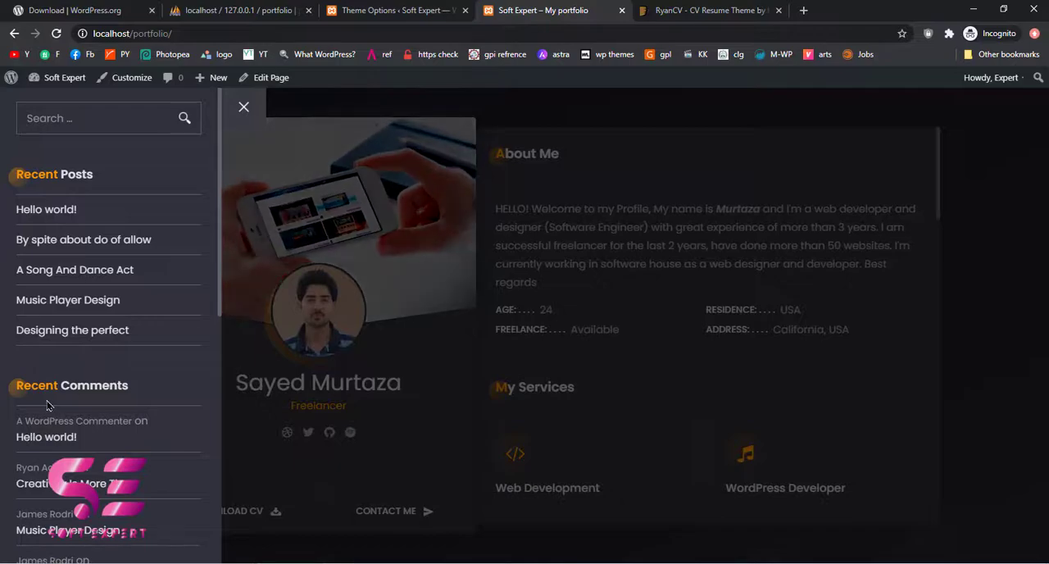
{"action": "scroll", "coordinate": [96, 341], "scroll_direction": "down", "scroll_amount": 4}
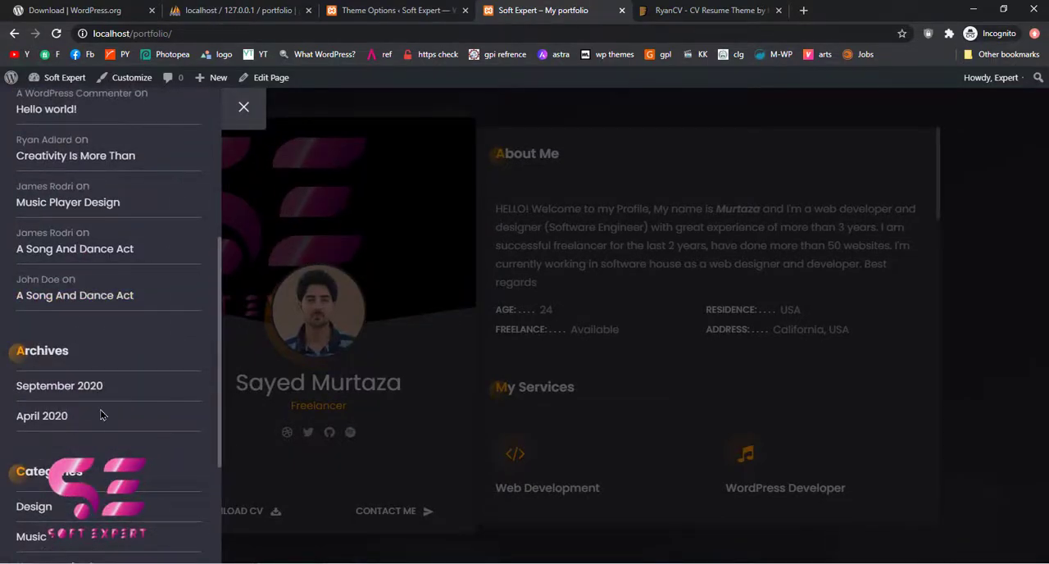
{"action": "scroll", "coordinate": [100, 416], "scroll_direction": "down", "scroll_amount": 3}
{"action": "scroll", "coordinate": [164, 246], "scroll_direction": "up", "scroll_amount": 1}
{"action": "left_click", "coordinate": [243, 107]}
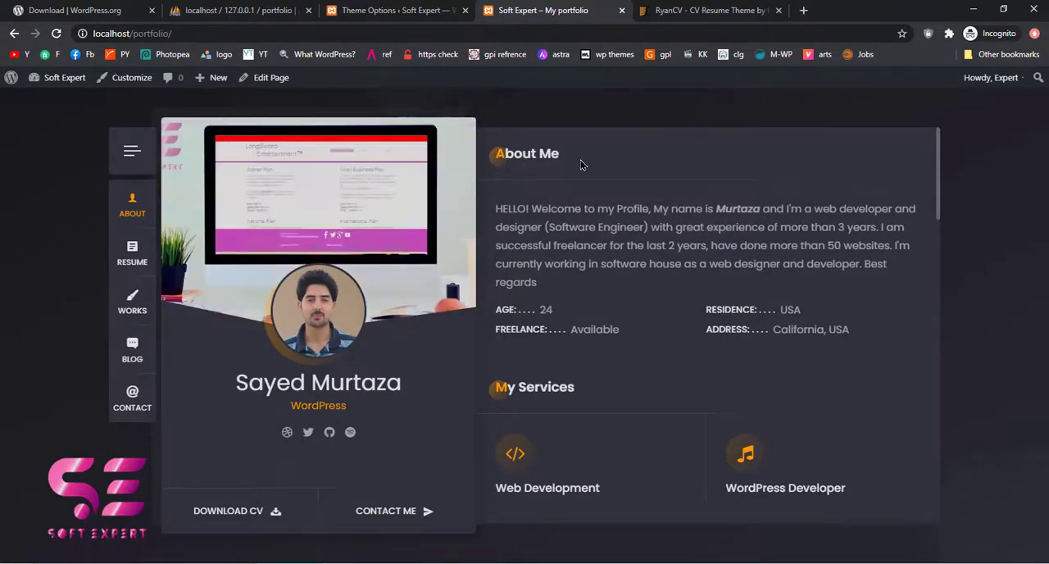
Review the About section's introduction text, the services and the Basic and Pro pricing plans
{"action": "left_click_drag", "start_coordinate": [503, 211], "coordinate": [547, 282]}
{"action": "left_click", "coordinate": [547, 282]}
{"action": "scroll", "coordinate": [537, 320], "scroll_direction": "down", "scroll_amount": 2}
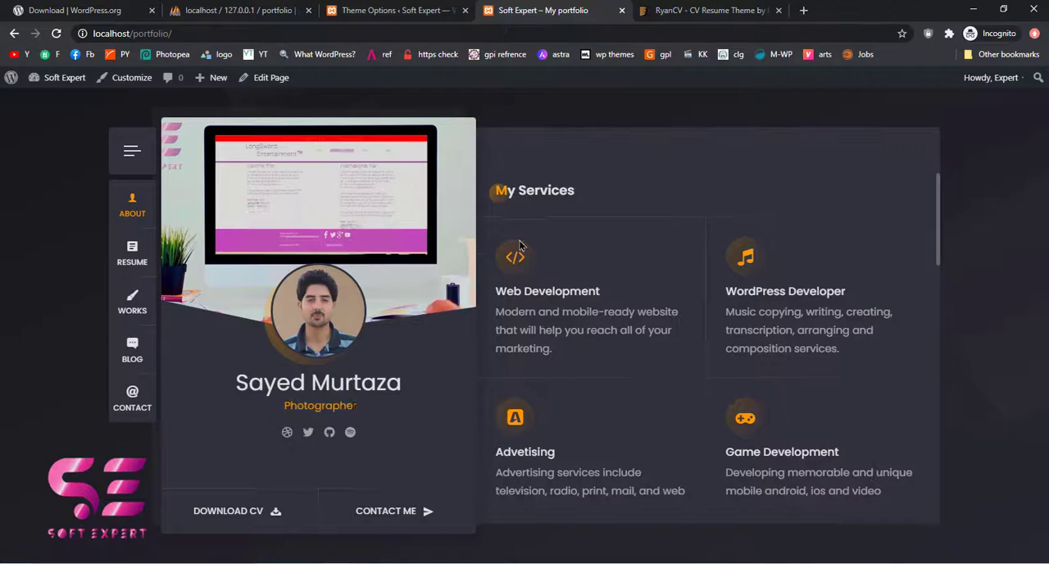
{"action": "scroll", "coordinate": [687, 338], "scroll_direction": "down", "scroll_amount": 5}
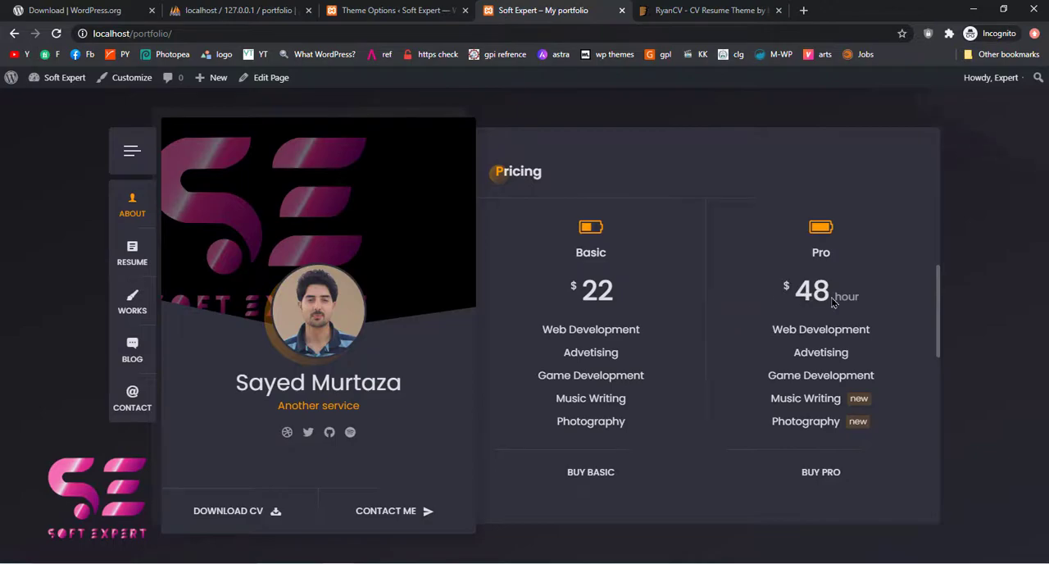
{"action": "left_click_drag", "start_coordinate": [835, 309], "coordinate": [847, 299]}
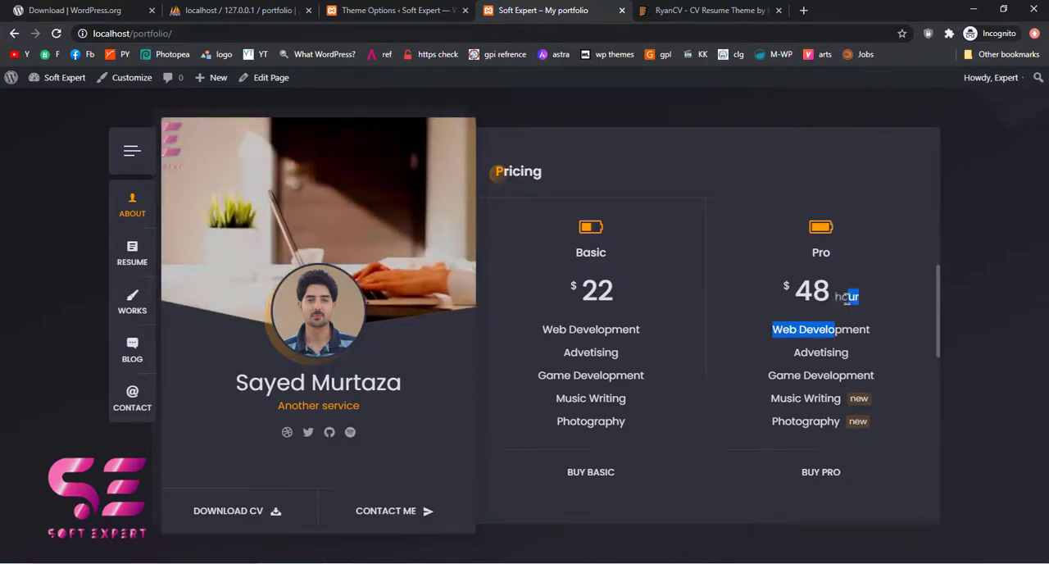
{"action": "left_click", "coordinate": [842, 299]}
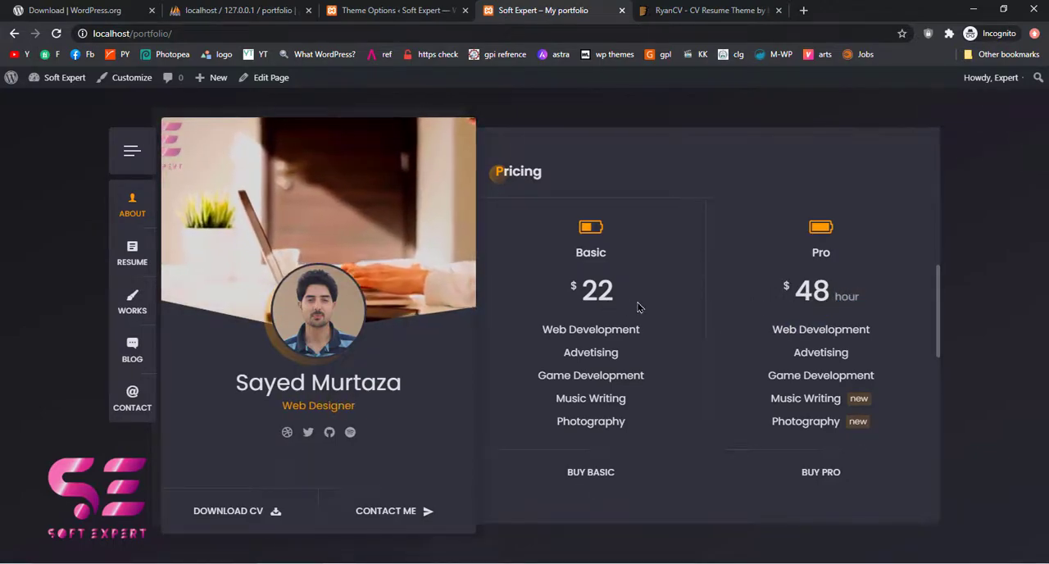
Examine the Fun Facts, Quote, Clients and Custom Text blocks further down the About section
{"action": "scroll", "coordinate": [745, 336], "scroll_direction": "down", "scroll_amount": 4}
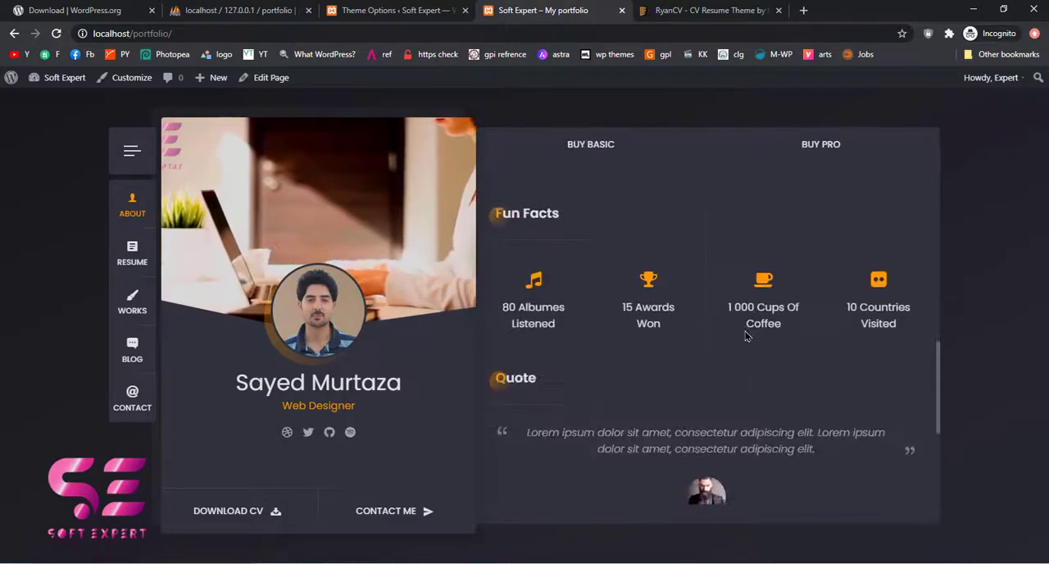
{"action": "scroll", "coordinate": [711, 332], "scroll_direction": "down", "scroll_amount": 3}
{"action": "scroll", "coordinate": [697, 335], "scroll_direction": "up", "scroll_amount": 2}
{"action": "scroll", "coordinate": [601, 362], "scroll_direction": "down", "scroll_amount": 1}
{"action": "left_click_drag", "start_coordinate": [785, 322], "coordinate": [883, 346]}
{"action": "left_click", "coordinate": [879, 347]}
{"action": "left_click_drag", "start_coordinate": [529, 300], "coordinate": [805, 339]}
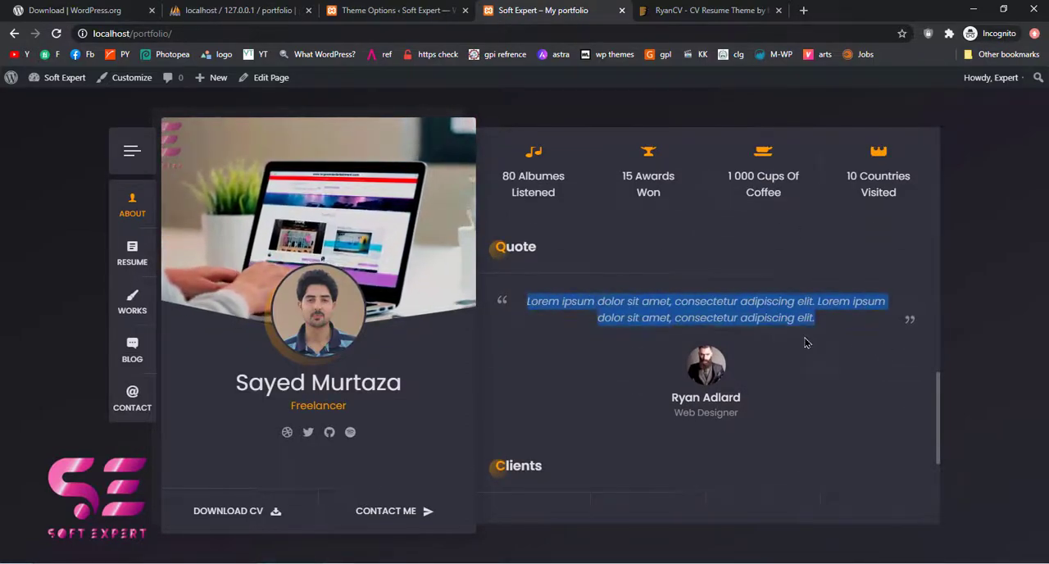
{"action": "left_click", "coordinate": [805, 338]}
{"action": "scroll", "coordinate": [783, 362], "scroll_direction": "down", "scroll_amount": 3}
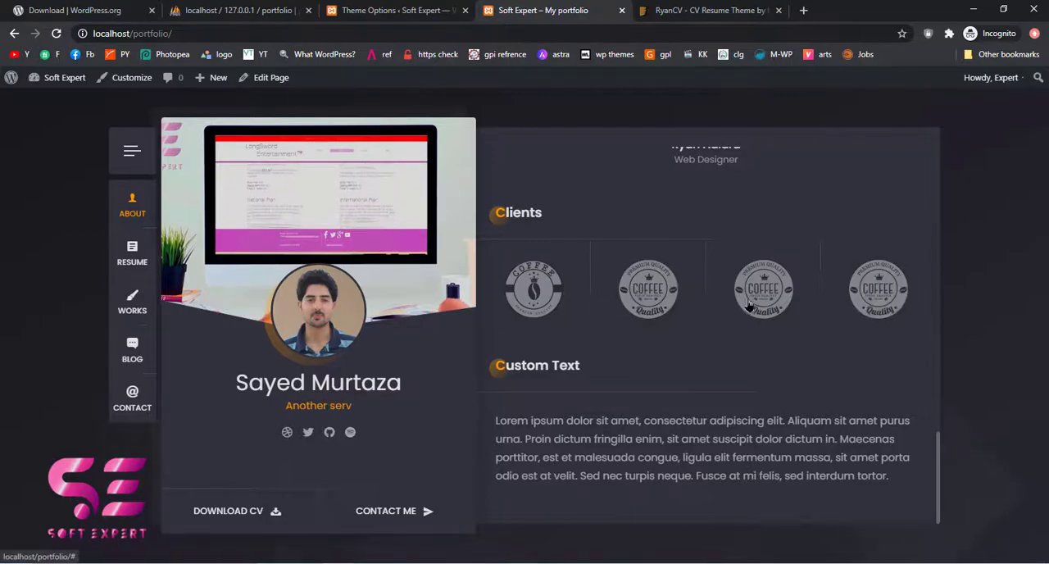
Switch to the Resume section and review its experience, education, skills, coding and knowledge blocks
{"action": "left_click", "coordinate": [127, 255]}
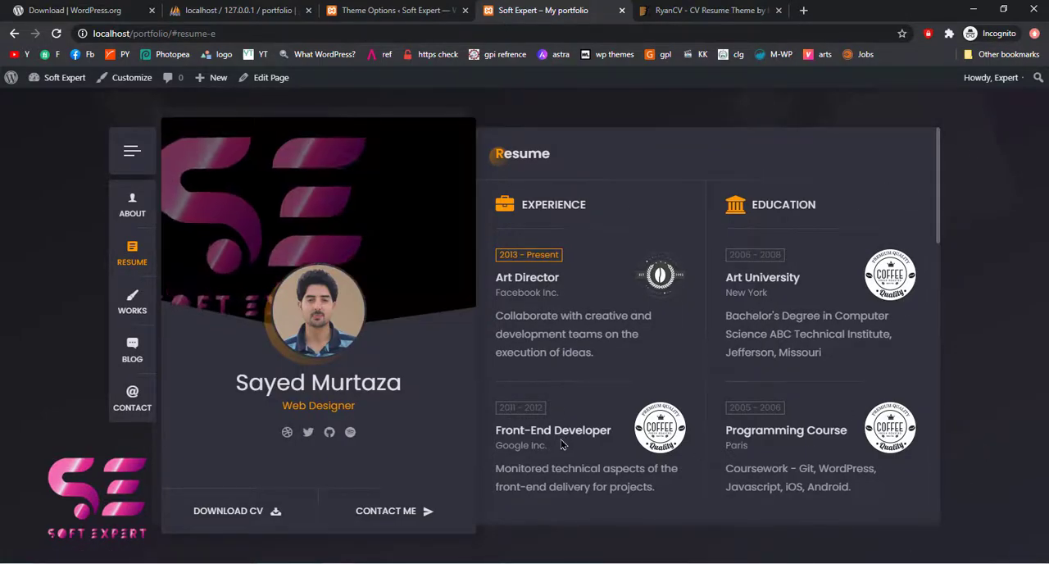
{"action": "left_click", "coordinate": [134, 211]}
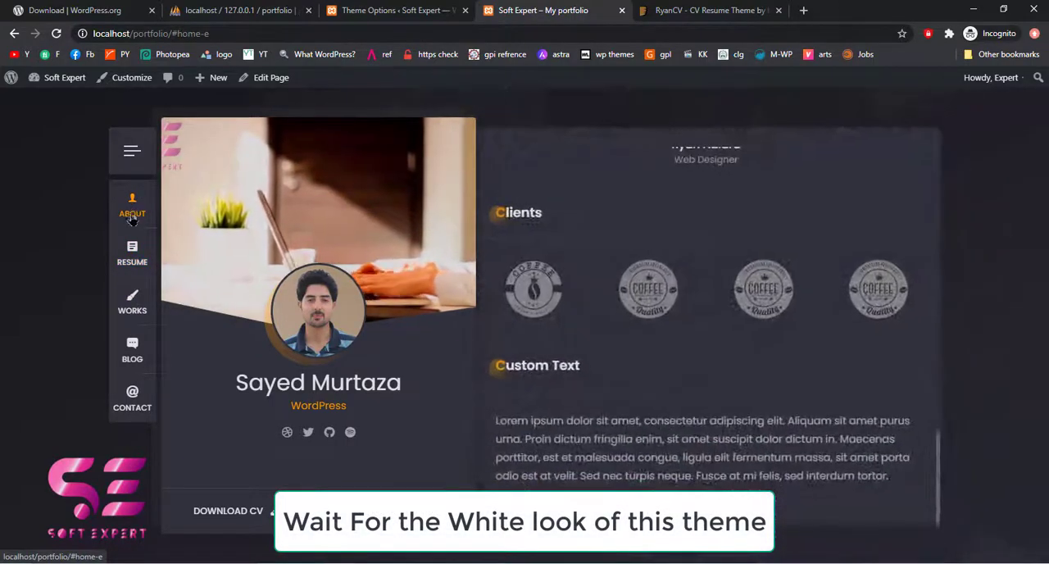
{"action": "left_click", "coordinate": [131, 258]}
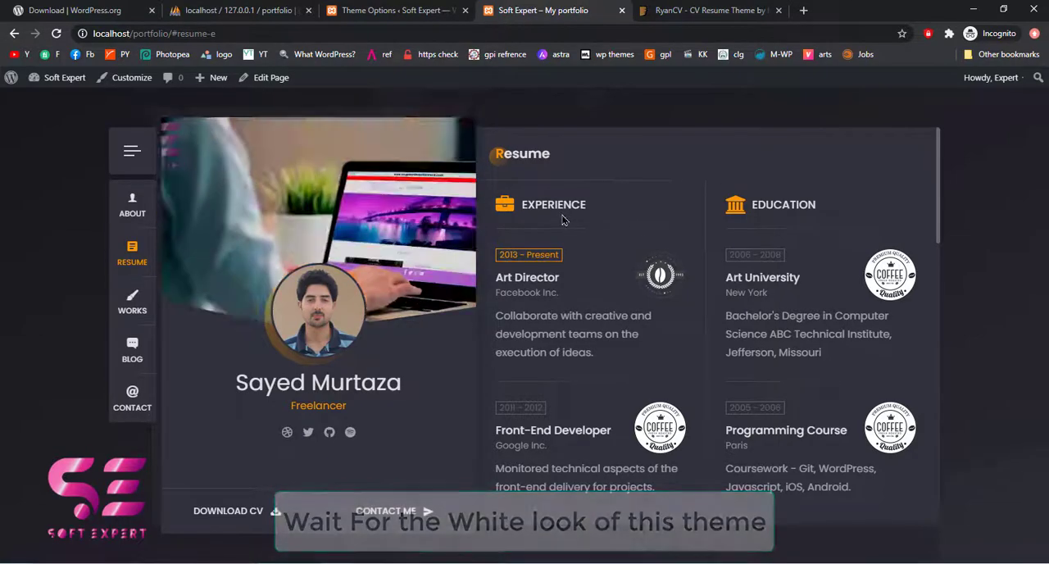
{"action": "scroll", "coordinate": [711, 212], "scroll_direction": "down", "scroll_amount": 3}
{"action": "scroll", "coordinate": [564, 264], "scroll_direction": "up", "scroll_amount": 3}
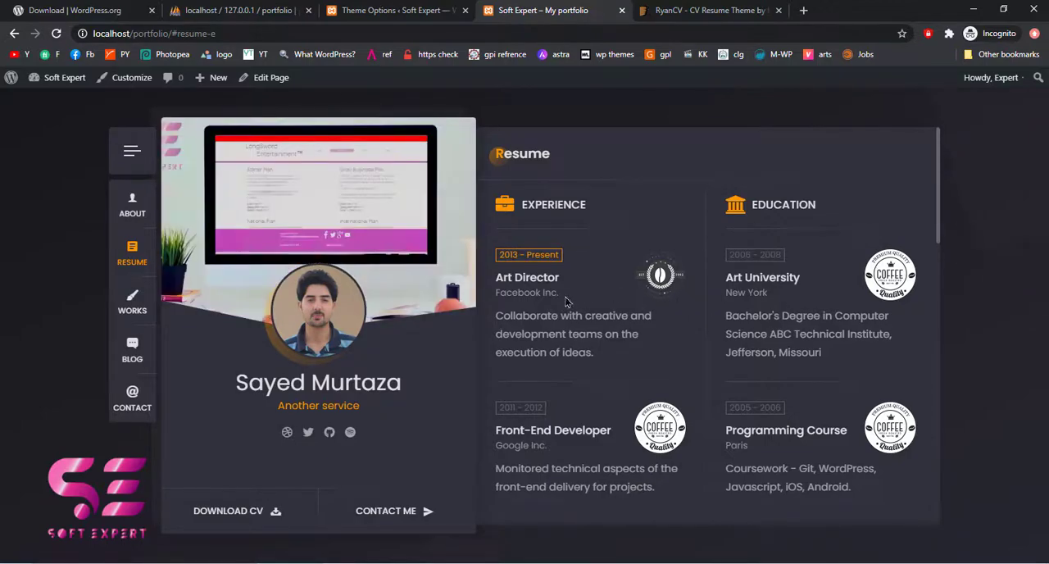
{"action": "scroll", "coordinate": [732, 309], "scroll_direction": "down", "scroll_amount": 5}
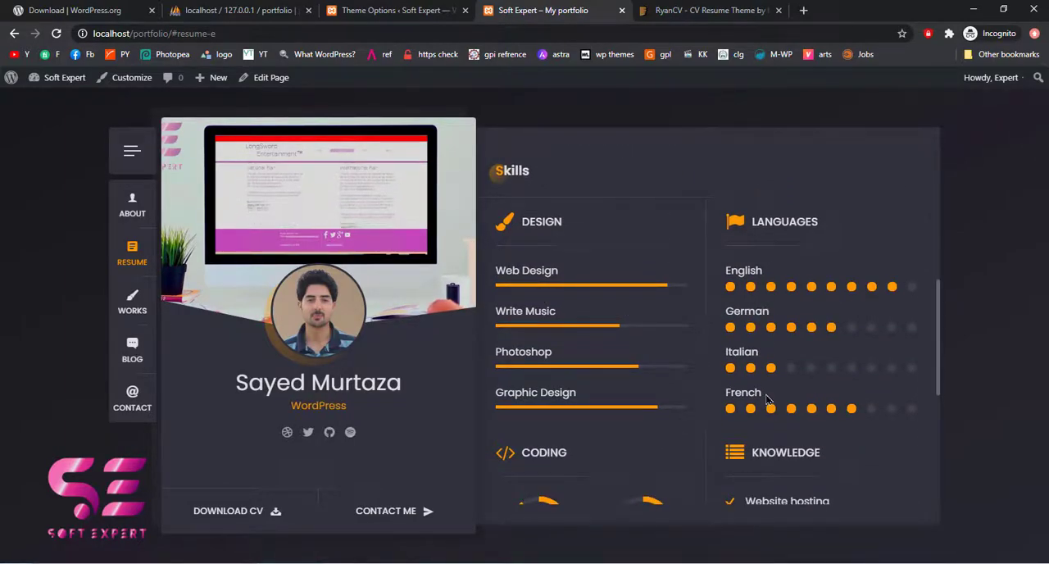
{"action": "scroll", "coordinate": [687, 359], "scroll_direction": "down", "scroll_amount": 3}
{"action": "scroll", "coordinate": [752, 346], "scroll_direction": "down", "scroll_amount": 2}
{"action": "scroll", "coordinate": [721, 342], "scroll_direction": "up", "scroll_amount": 2}
{"action": "scroll", "coordinate": [677, 337], "scroll_direction": "down", "scroll_amount": 3}
{"action": "scroll", "coordinate": [677, 338], "scroll_direction": "up", "scroll_amount": 3}
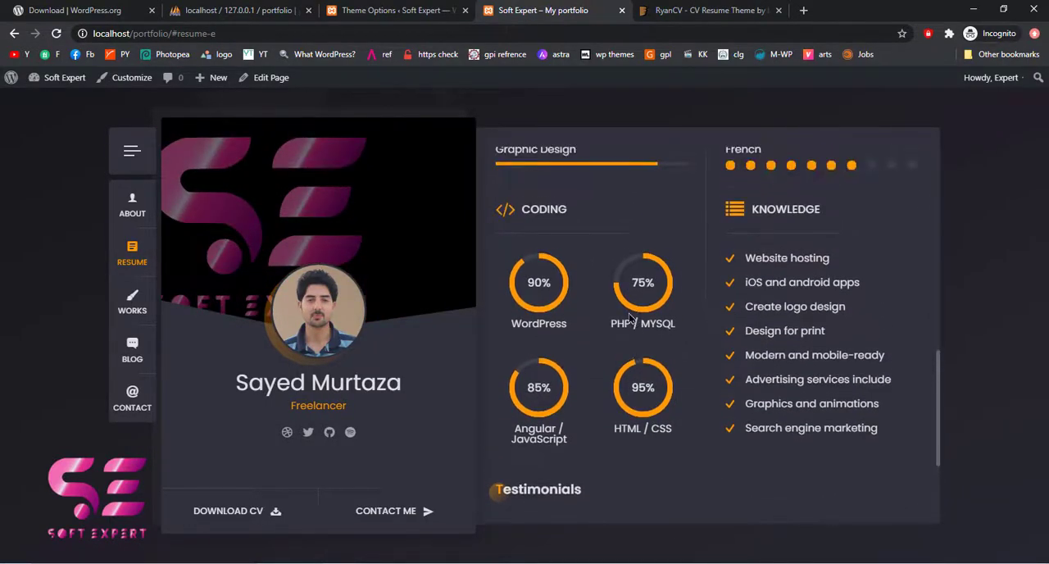
Show the Works section and filter the portfolio by Video, Music, Link and Gallery before returning to All
{"action": "left_click", "coordinate": [133, 304]}
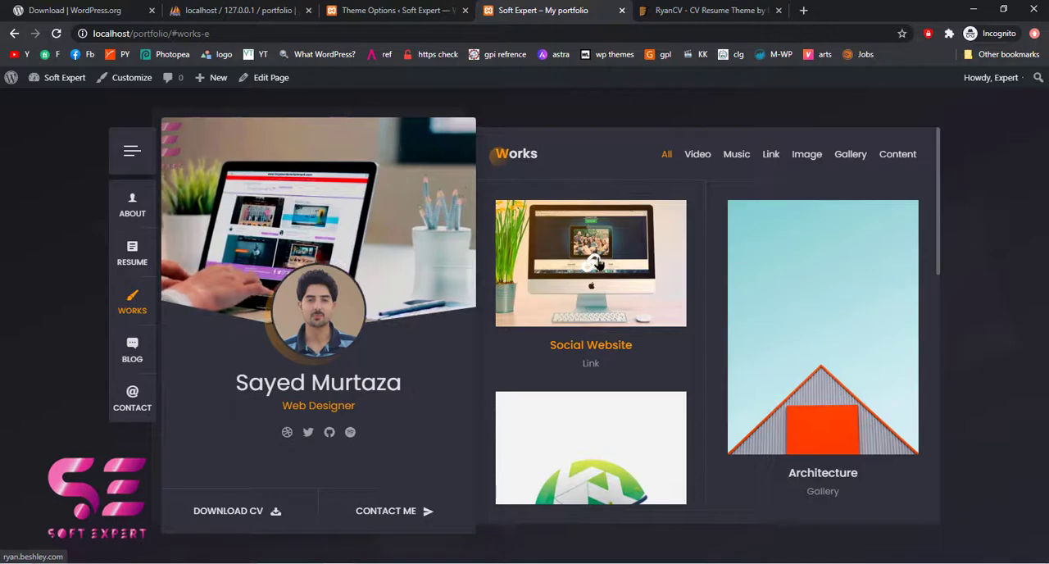
{"action": "left_click", "coordinate": [694, 164]}
{"action": "left_click", "coordinate": [740, 160]}
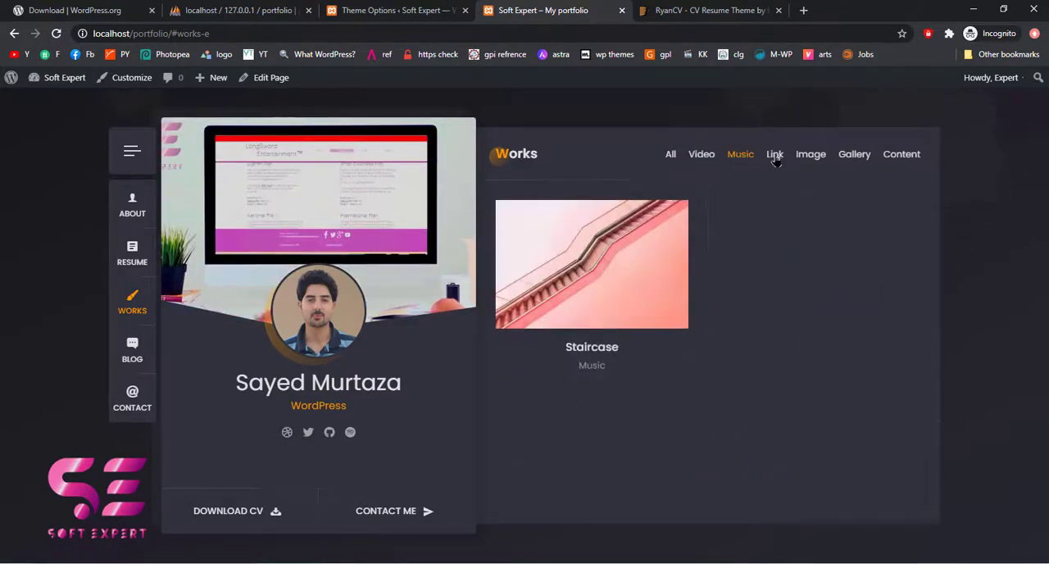
{"action": "left_click", "coordinate": [775, 156]}
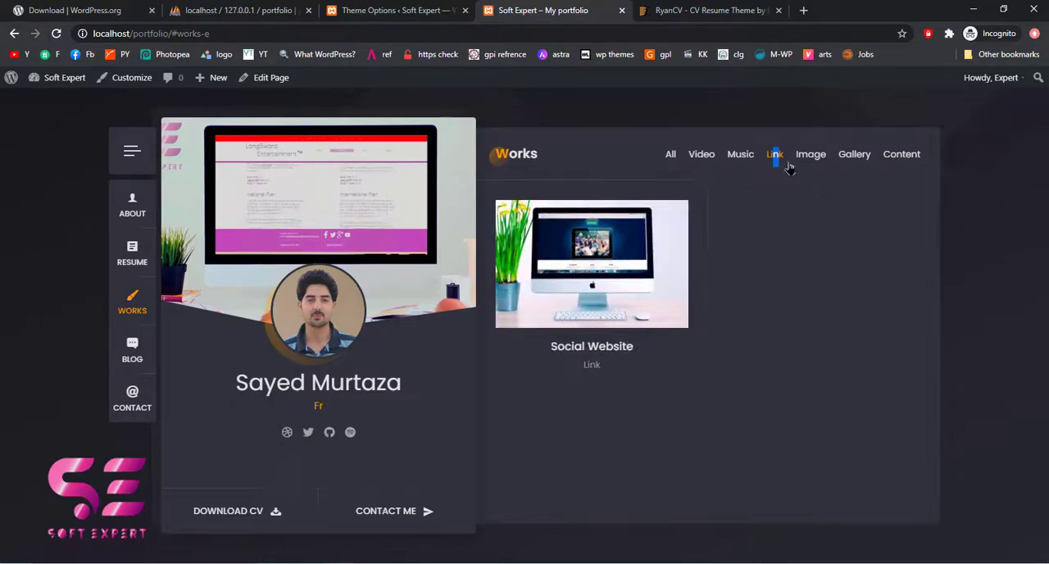
{"action": "left_click", "coordinate": [849, 159]}
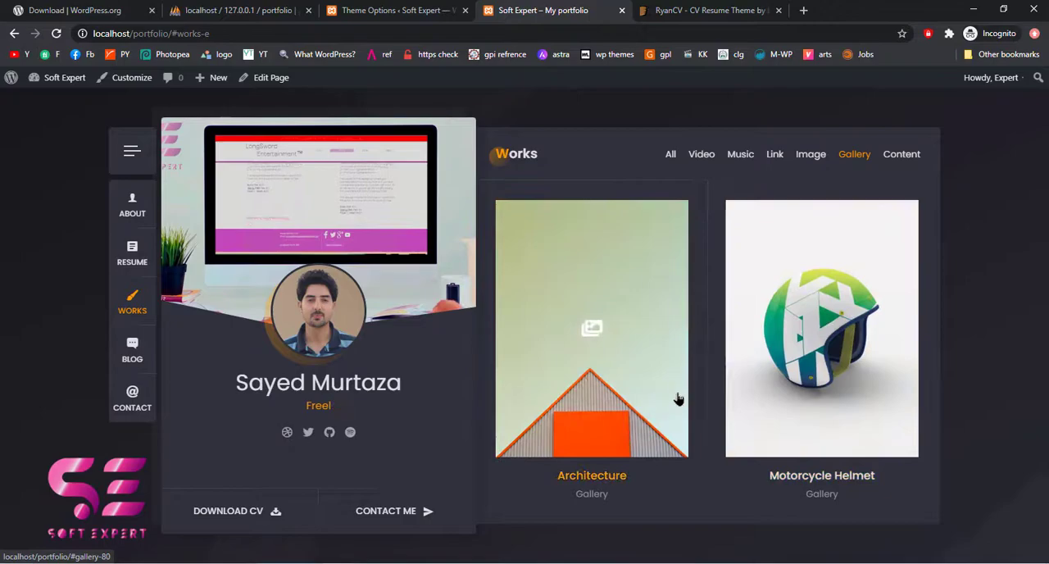
{"action": "left_click", "coordinate": [673, 164]}
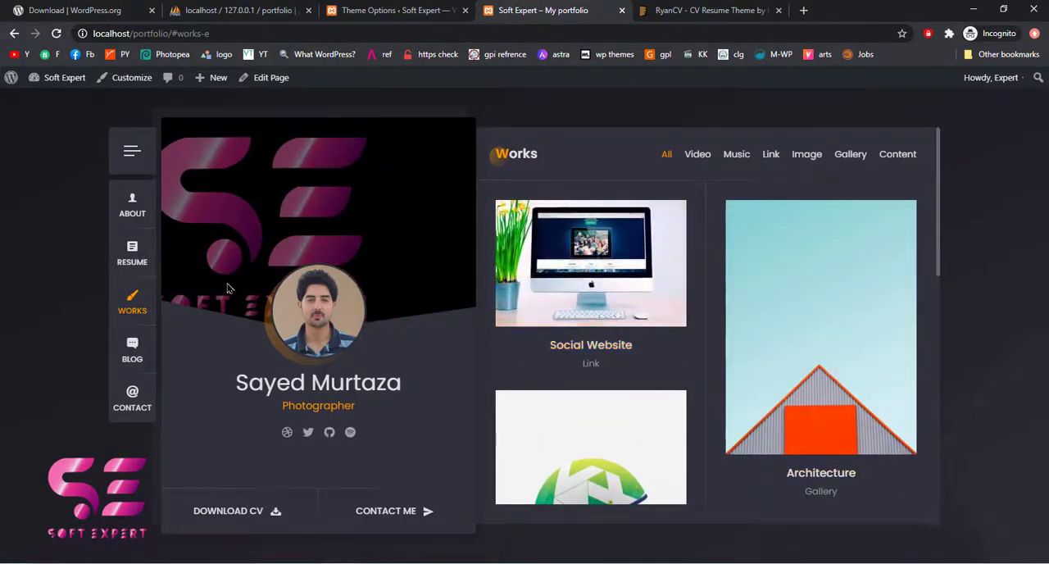
Go to the Blog section, open the post "A Song And Dance Act" and read down to its comment form
{"action": "left_click", "coordinate": [129, 357]}
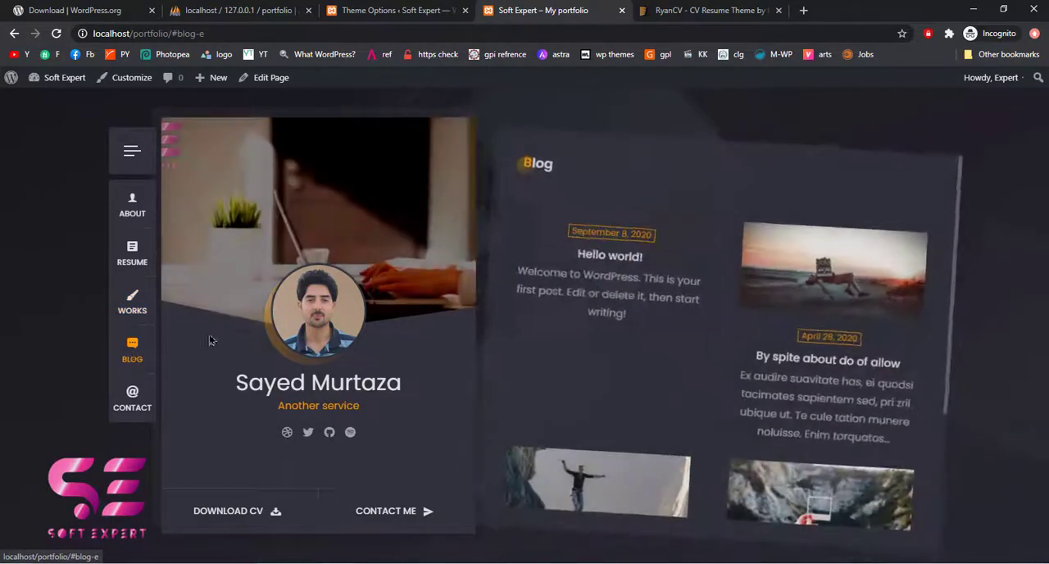
{"action": "scroll", "coordinate": [857, 289], "scroll_direction": "down", "scroll_amount": 3}
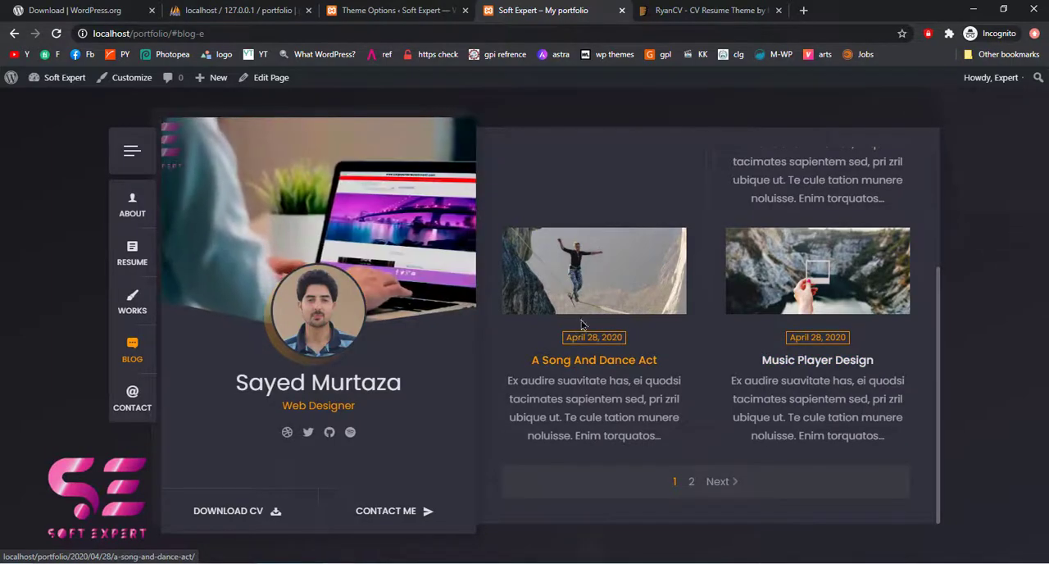
{"action": "left_click", "coordinate": [571, 362]}
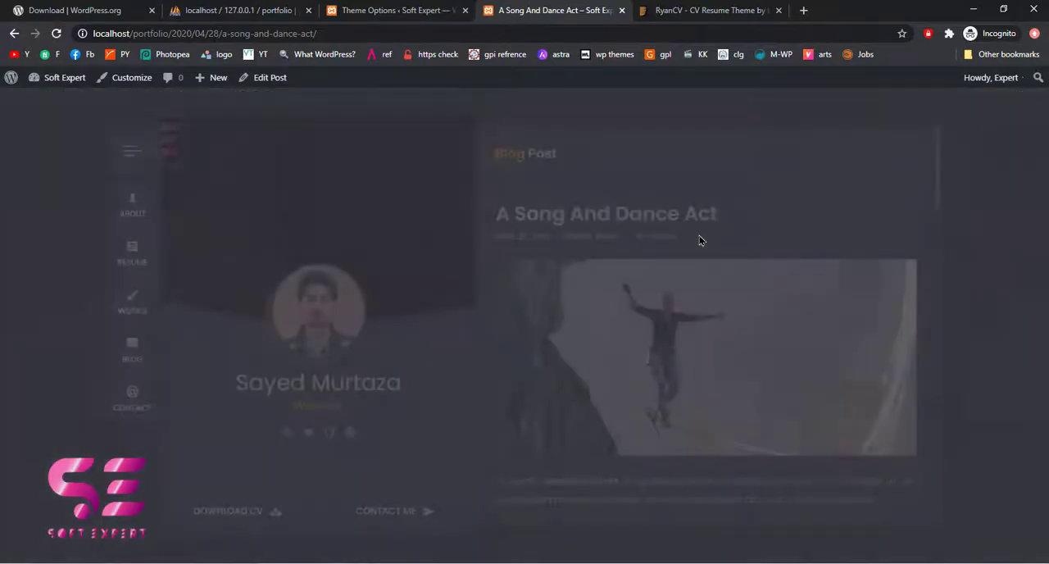
{"action": "scroll", "coordinate": [605, 285], "scroll_direction": "down", "scroll_amount": 1}
{"action": "scroll", "coordinate": [606, 295], "scroll_direction": "down", "scroll_amount": 10}
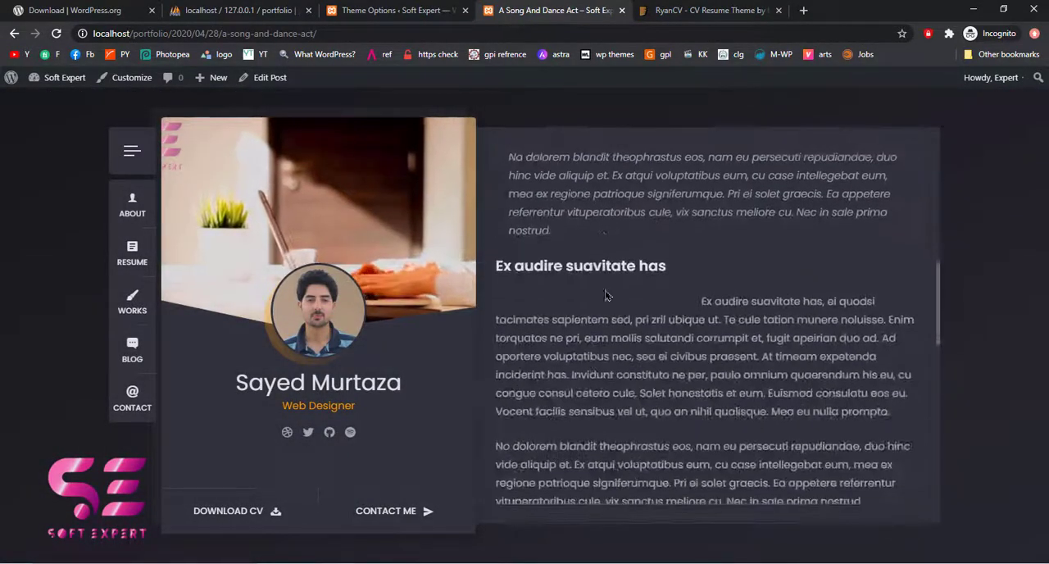
{"action": "scroll", "coordinate": [610, 312], "scroll_direction": "down", "scroll_amount": 3}
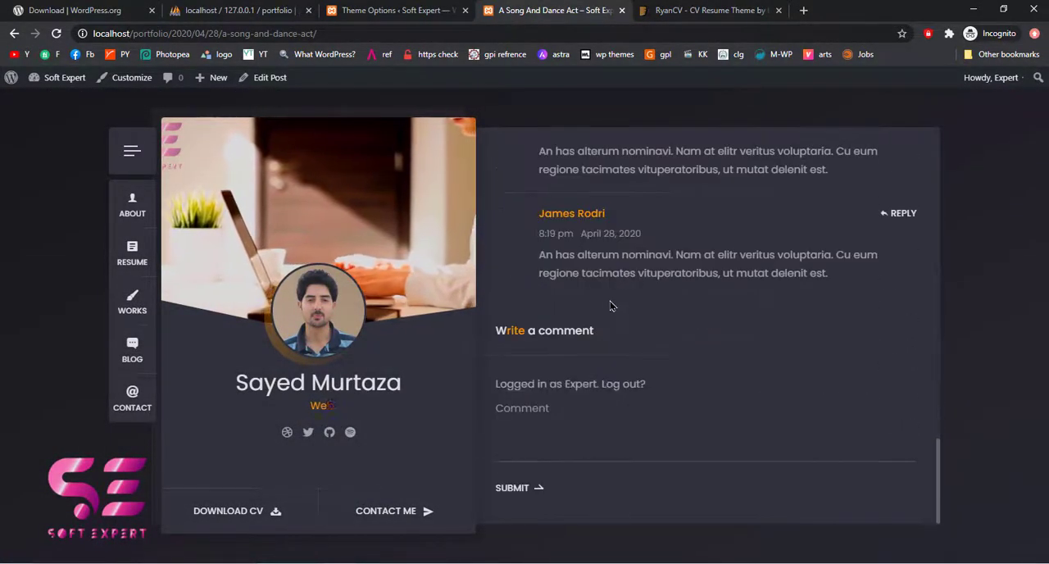
Open the Contact section and review its map, contact details and contact form
{"action": "left_click", "coordinate": [130, 399]}
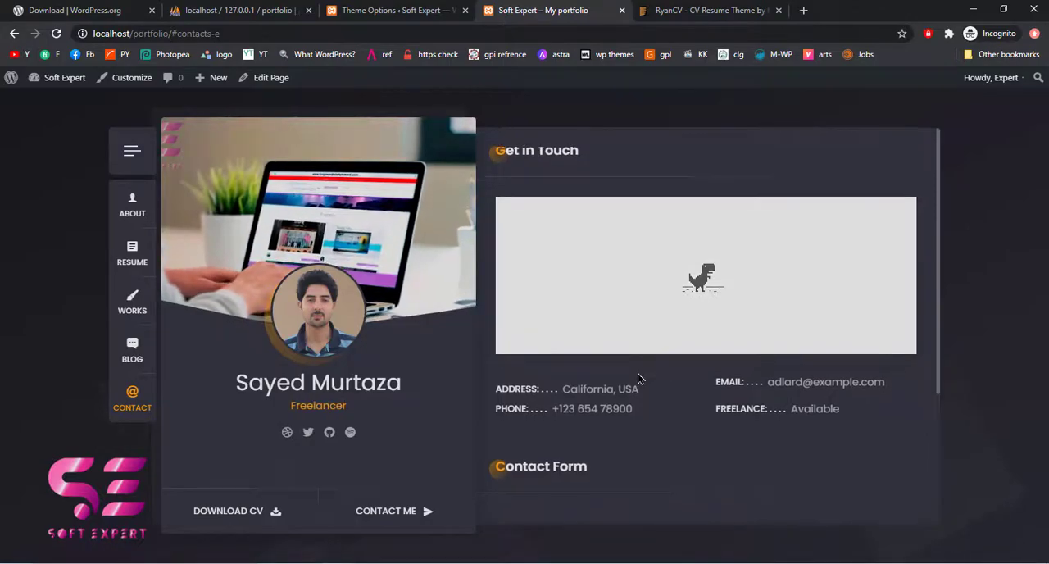
{"action": "scroll", "coordinate": [582, 363], "scroll_direction": "down", "scroll_amount": 1}
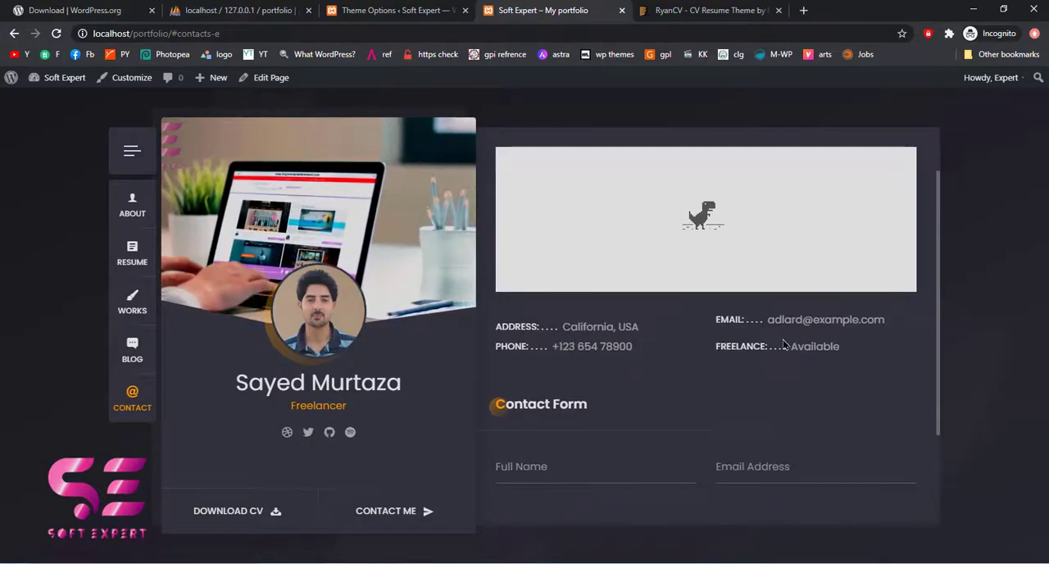
{"action": "scroll", "coordinate": [623, 340], "scroll_direction": "down", "scroll_amount": 2}
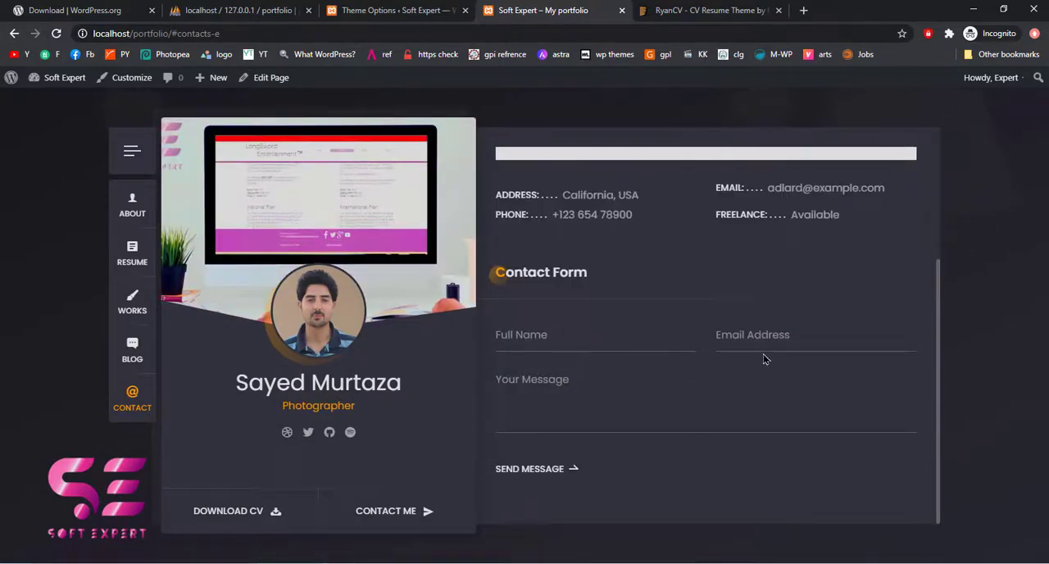
{"action": "left_click", "coordinate": [556, 402]}
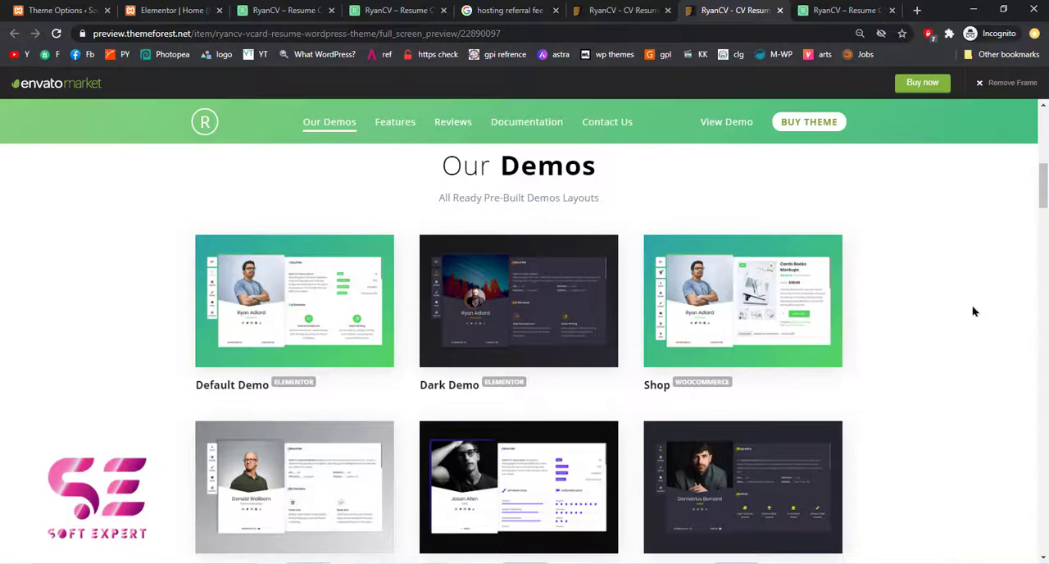
Browse the pre-built demo layouts in the RyanCV theme preview on ThemeForest
{"action": "scroll", "coordinate": [972, 307], "scroll_direction": "down", "scroll_amount": 1}
{"action": "scroll", "coordinate": [973, 307], "scroll_direction": "up", "scroll_amount": 1}
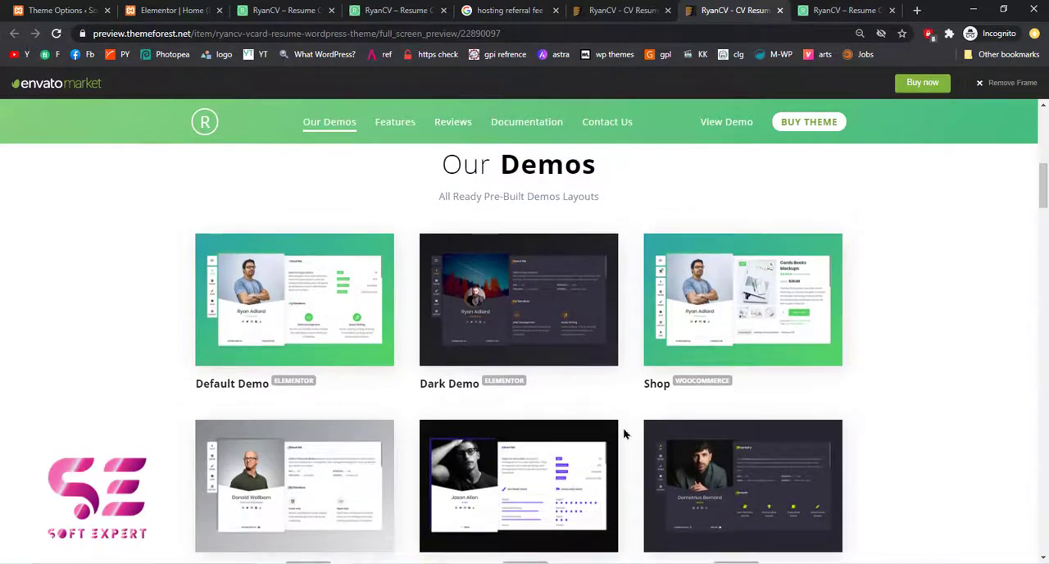
{"action": "scroll", "coordinate": [624, 424], "scroll_direction": "down", "scroll_amount": 1}
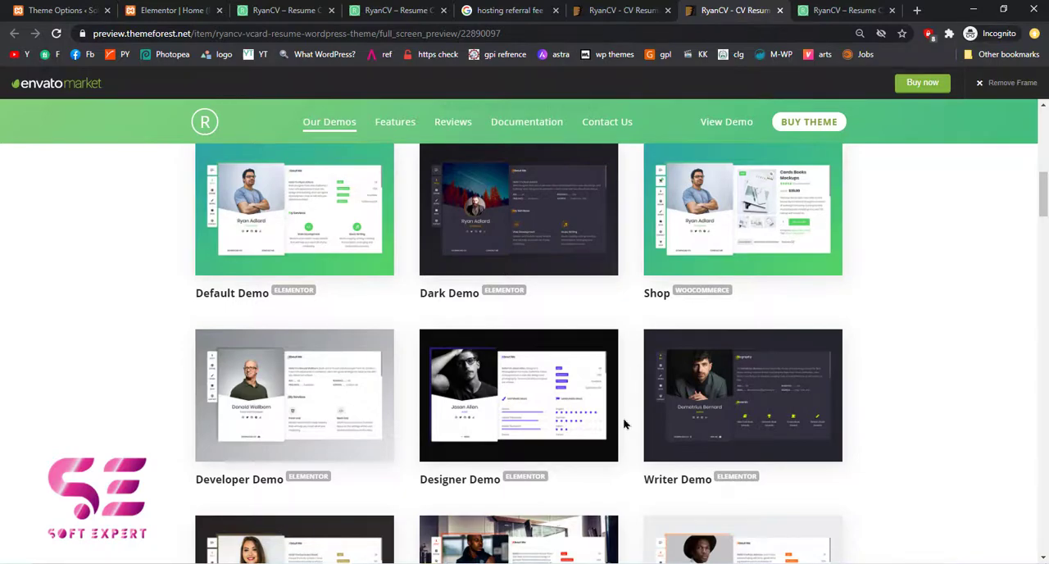
{"action": "scroll", "coordinate": [623, 424], "scroll_direction": "up", "scroll_amount": 1}
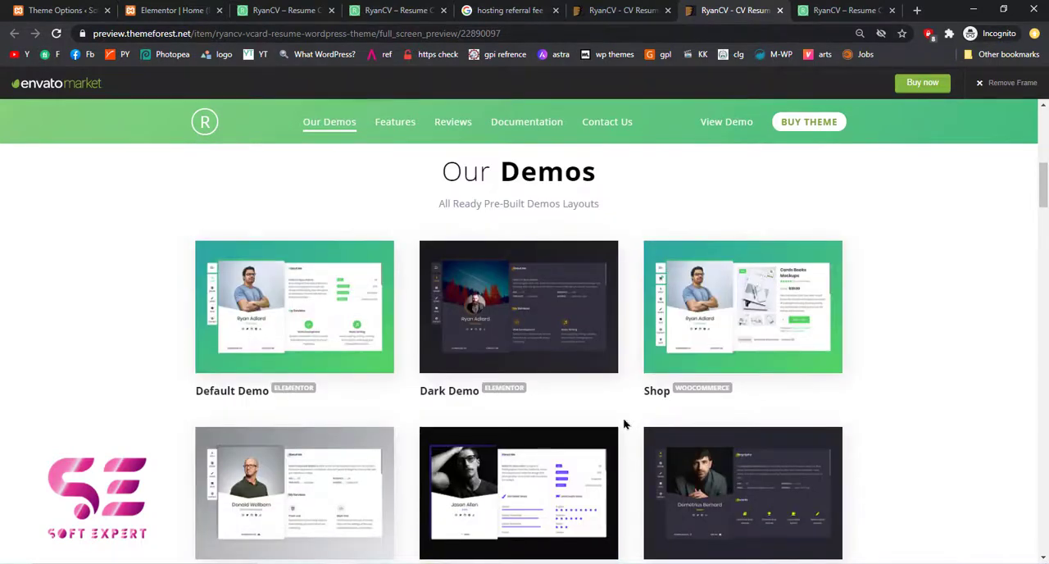
Open the Default Demo and review the content of its About and Resume sections
{"action": "middle_click", "coordinate": [319, 315]}
{"action": "left_click", "coordinate": [723, 7]}
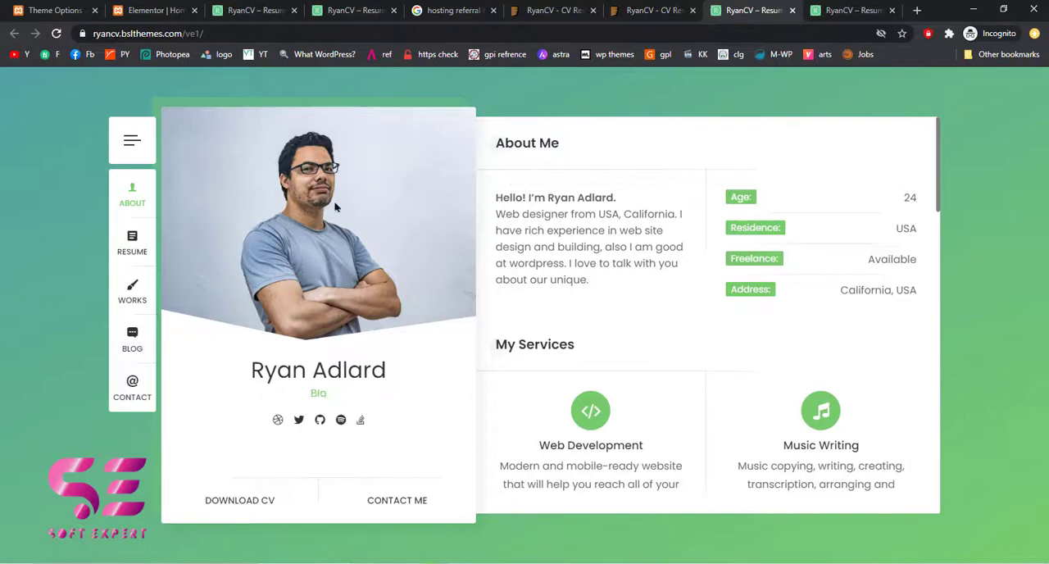
{"action": "scroll", "coordinate": [674, 288], "scroll_direction": "down", "scroll_amount": 6}
{"action": "scroll", "coordinate": [675, 288], "scroll_direction": "down", "scroll_amount": 5}
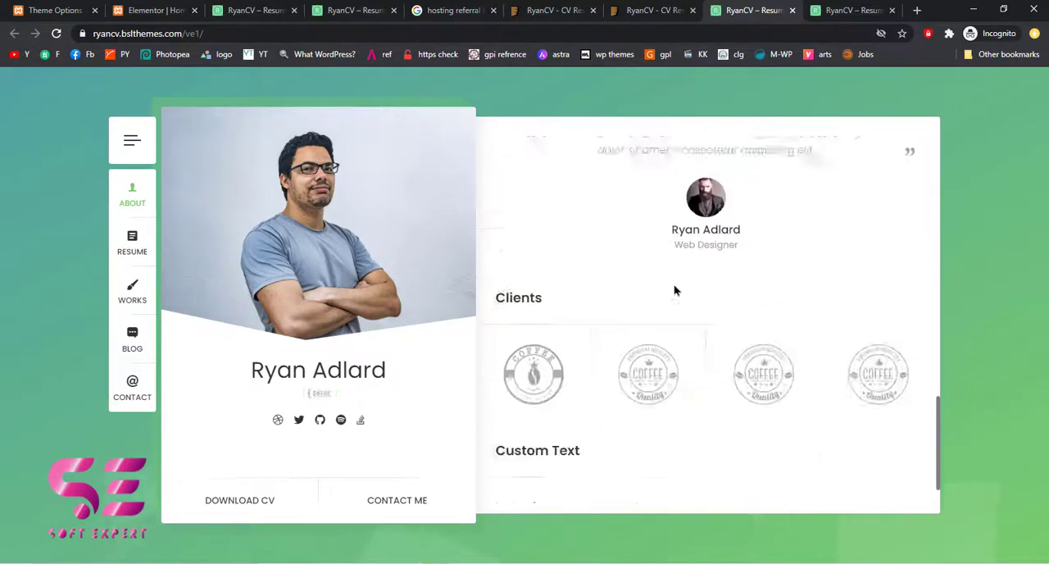
{"action": "left_click", "coordinate": [141, 249]}
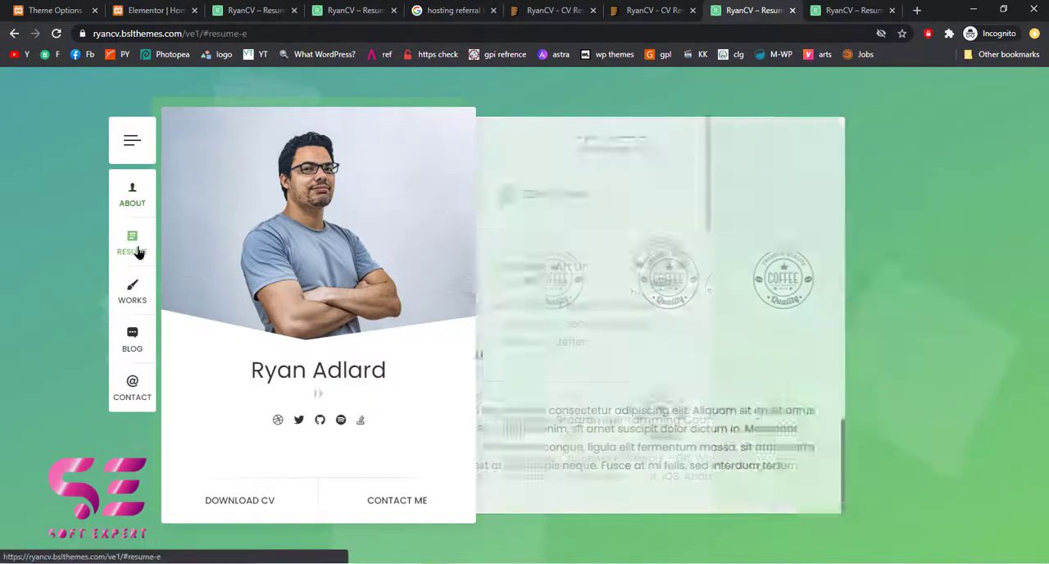
{"action": "scroll", "coordinate": [758, 312], "scroll_direction": "down", "scroll_amount": 6}
{"action": "scroll", "coordinate": [760, 318], "scroll_direction": "down", "scroll_amount": 3}
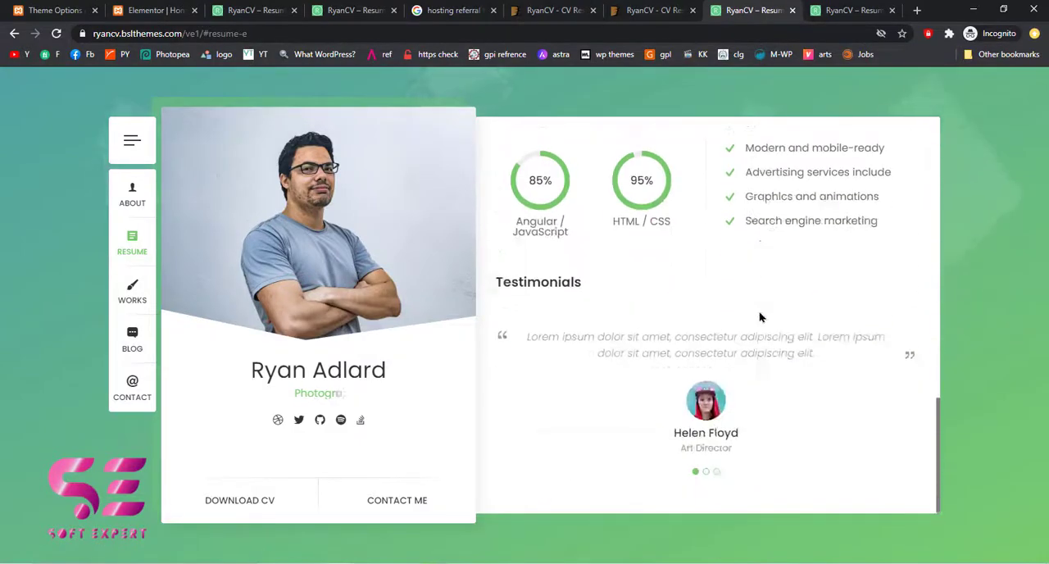
Show the demo's Works section, preview the Architecture gallery, and filter the portfolio by Video, Music and Link
{"action": "left_click", "coordinate": [133, 293]}
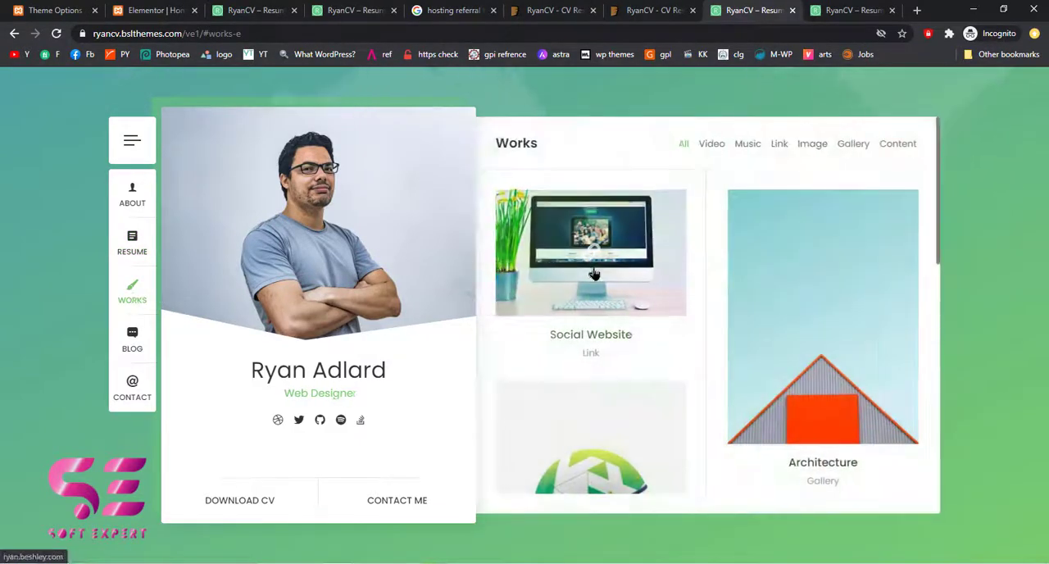
{"action": "left_click", "coordinate": [826, 341]}
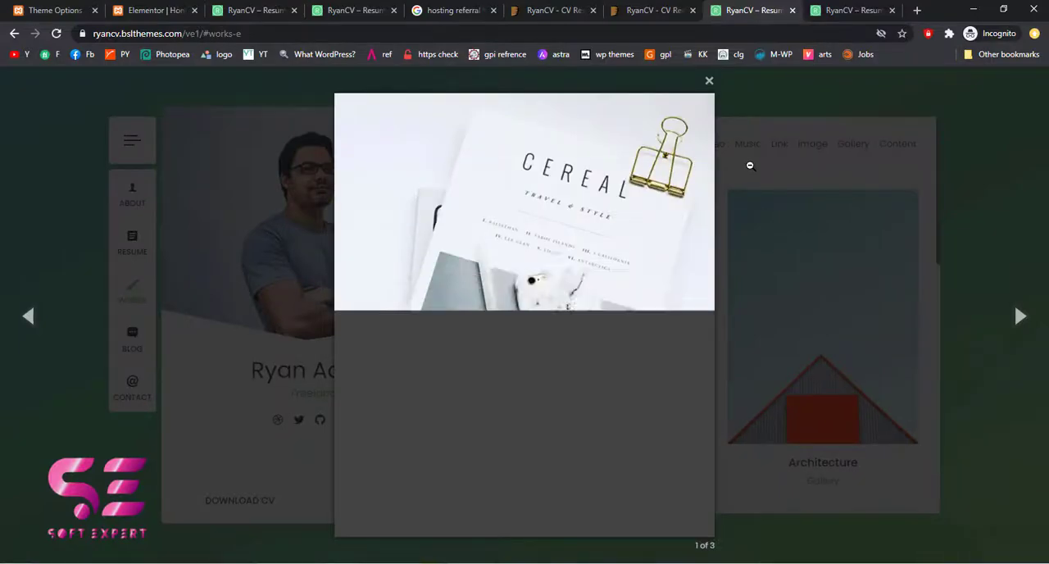
{"action": "left_click", "coordinate": [709, 80]}
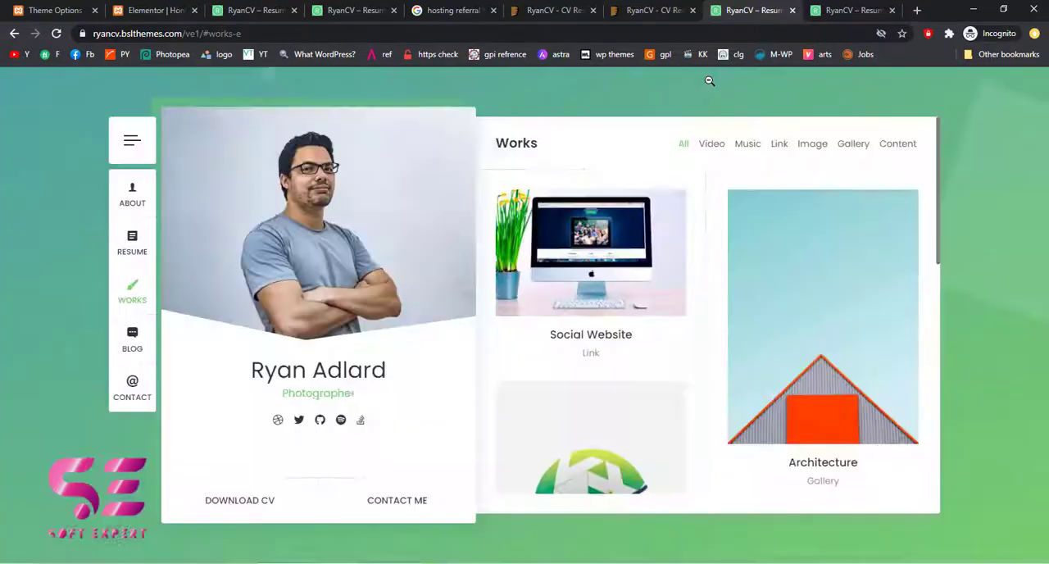
{"action": "left_click", "coordinate": [713, 145]}
{"action": "left_click", "coordinate": [750, 146]}
{"action": "left_click", "coordinate": [781, 146]}
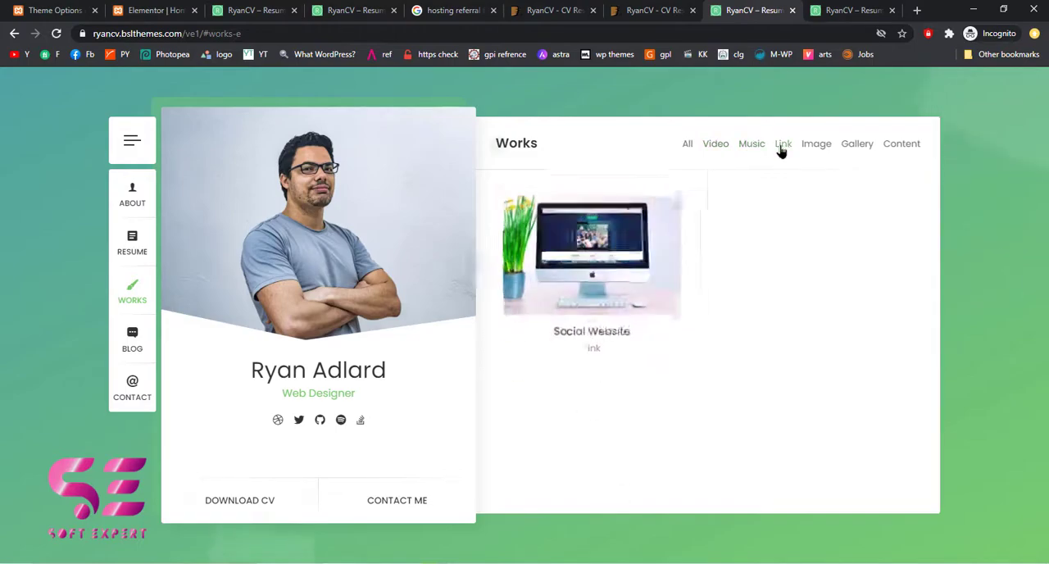
Review the demo's Blog and Contact sections and its side panel of recent posts and comments
{"action": "left_click", "coordinate": [144, 346]}
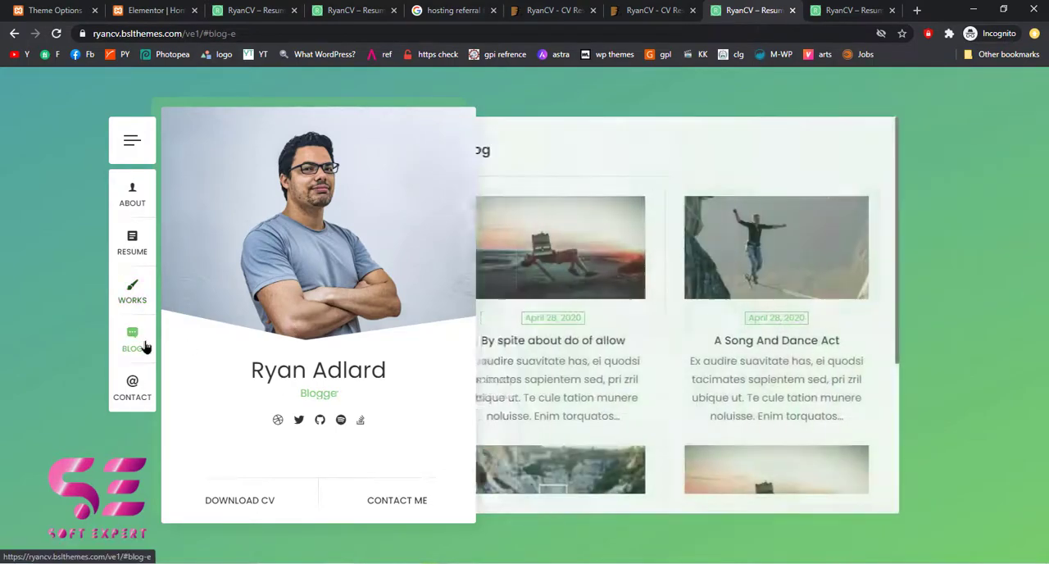
{"action": "scroll", "coordinate": [815, 246], "scroll_direction": "down", "scroll_amount": 3}
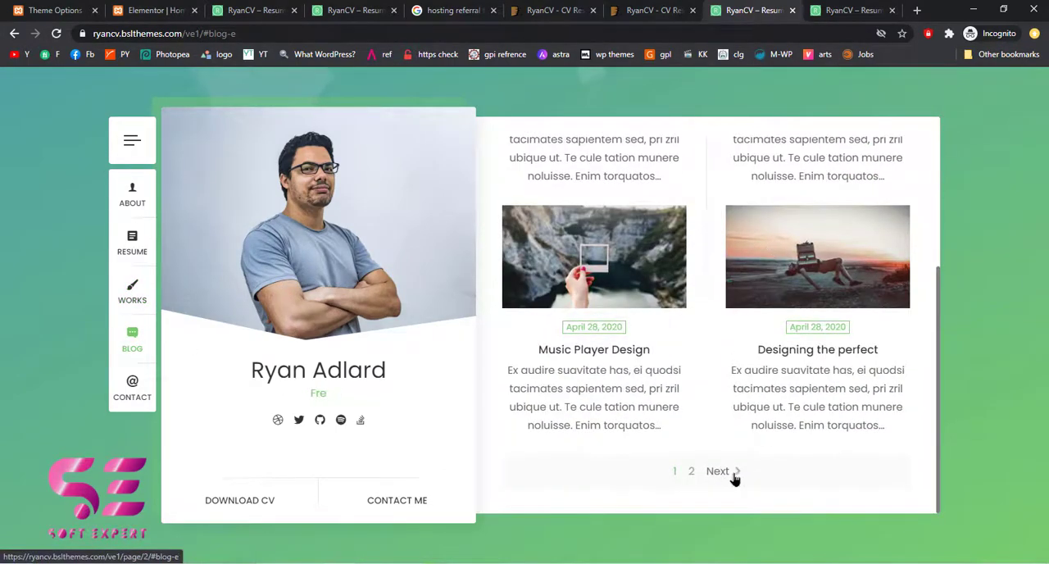
{"action": "left_click", "coordinate": [134, 393]}
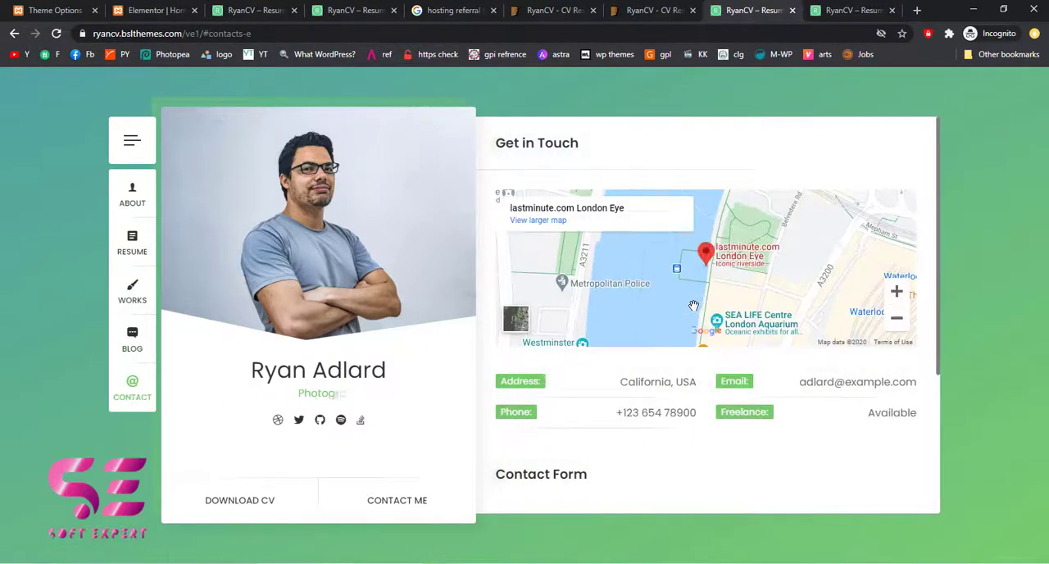
{"action": "scroll", "coordinate": [711, 400], "scroll_direction": "down", "scroll_amount": 3}
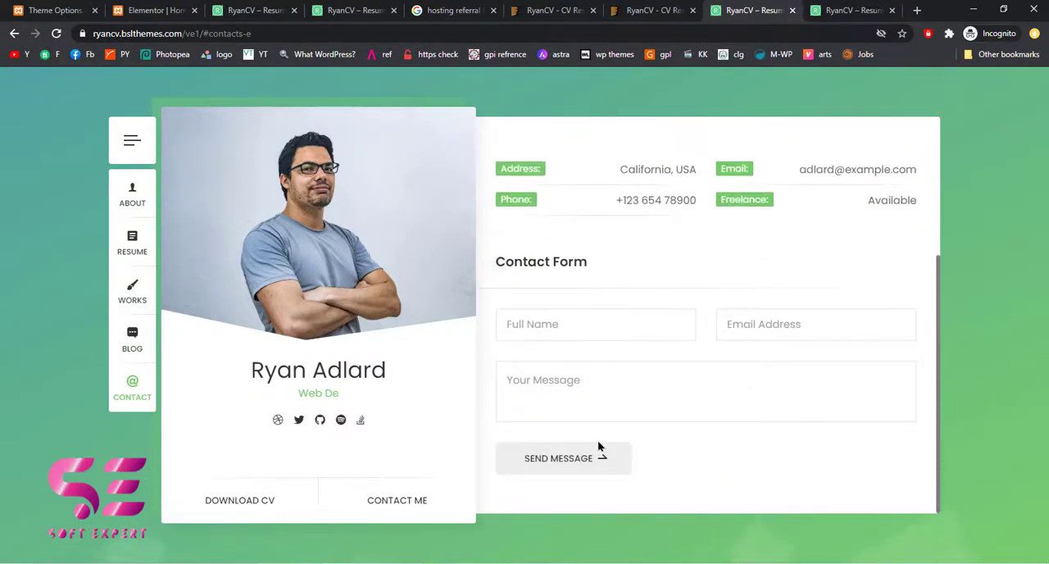
{"action": "left_click", "coordinate": [137, 152]}
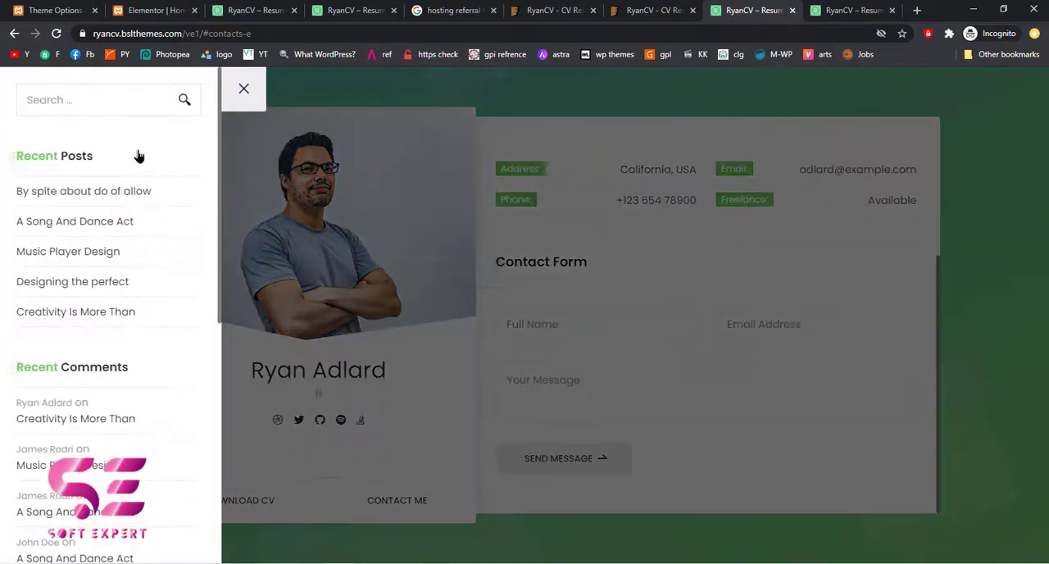
{"action": "left_click", "coordinate": [243, 89]}
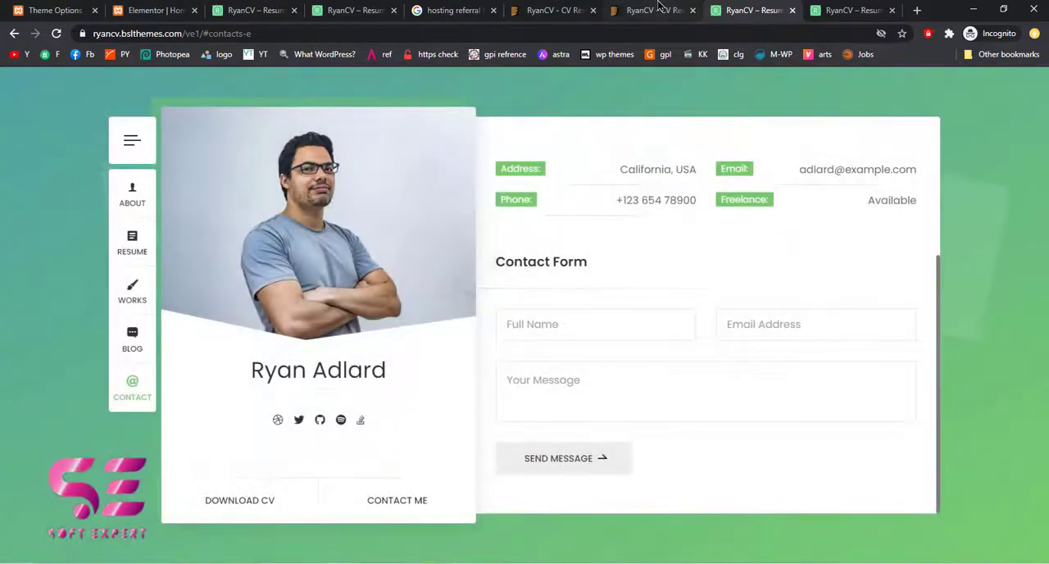
From the theme preview's demo list, open the Developer, Trainer and Musician demos in separate tabs
{"action": "left_click", "coordinate": [651, 10]}
{"action": "scroll", "coordinate": [684, 303], "scroll_direction": "down", "scroll_amount": 3}
{"action": "middle_click", "coordinate": [294, 327]}
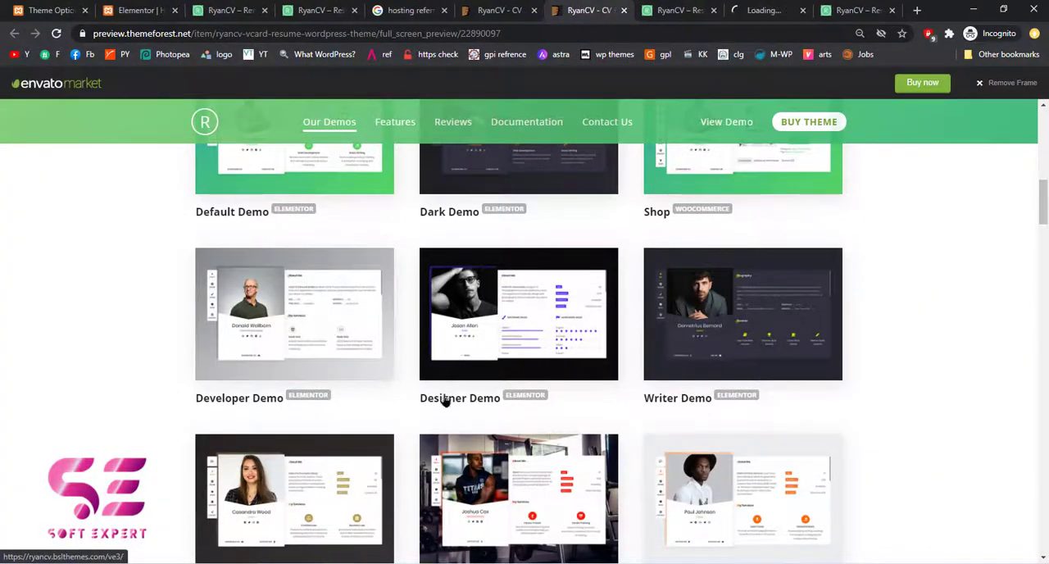
{"action": "scroll", "coordinate": [394, 358], "scroll_direction": "down", "scroll_amount": 1}
{"action": "middle_click", "coordinate": [506, 432]}
{"action": "scroll", "coordinate": [507, 432], "scroll_direction": "down", "scroll_amount": 2}
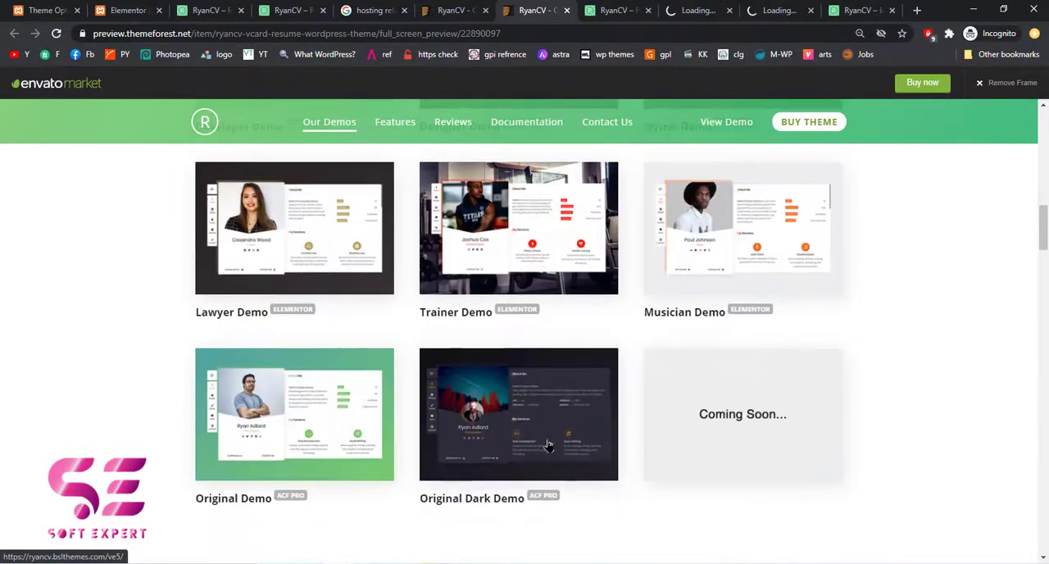
{"action": "middle_click", "coordinate": [727, 236]}
View the Developer Demo and go through its Resume, Works, Blog and Contact sections
{"action": "left_click", "coordinate": [632, 10]}
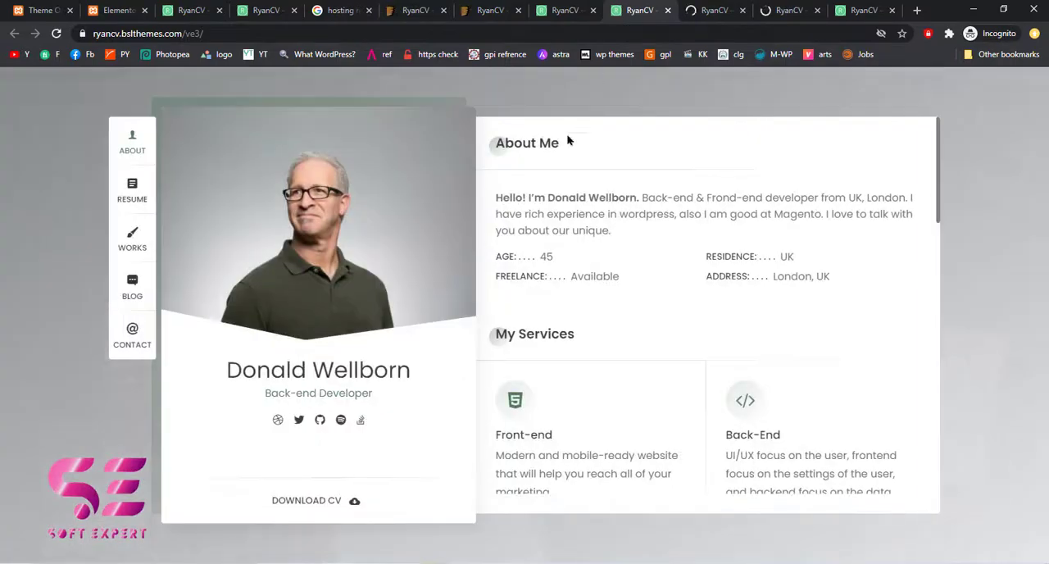
{"action": "left_click", "coordinate": [139, 210]}
{"action": "left_click", "coordinate": [133, 237]}
{"action": "left_click", "coordinate": [132, 279]}
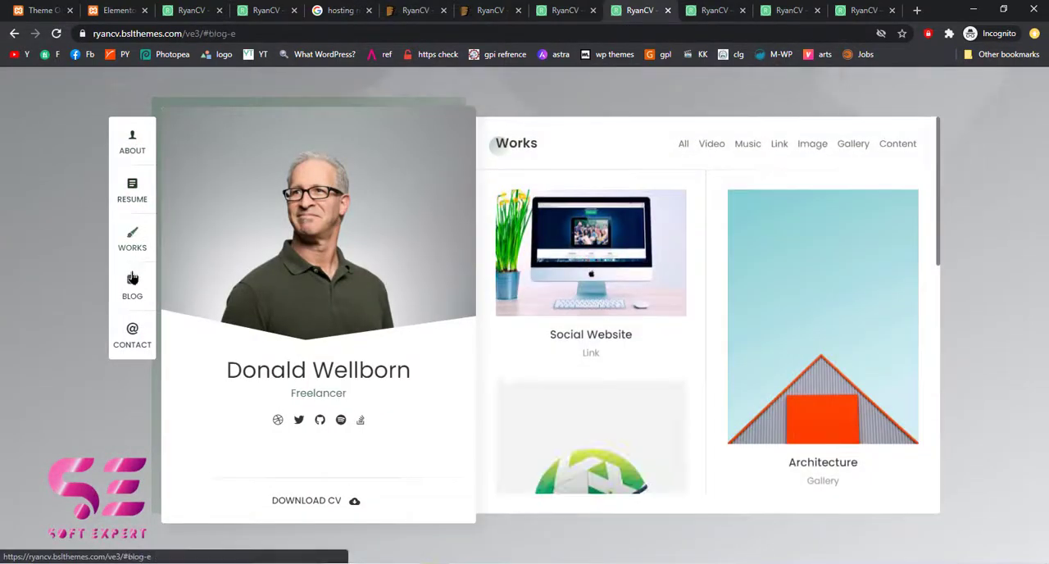
{"action": "left_click", "coordinate": [132, 345]}
View the Trainer Demo and go through its Resume, Gallery, Blog and Contact sections
{"action": "left_click", "coordinate": [707, 11]}
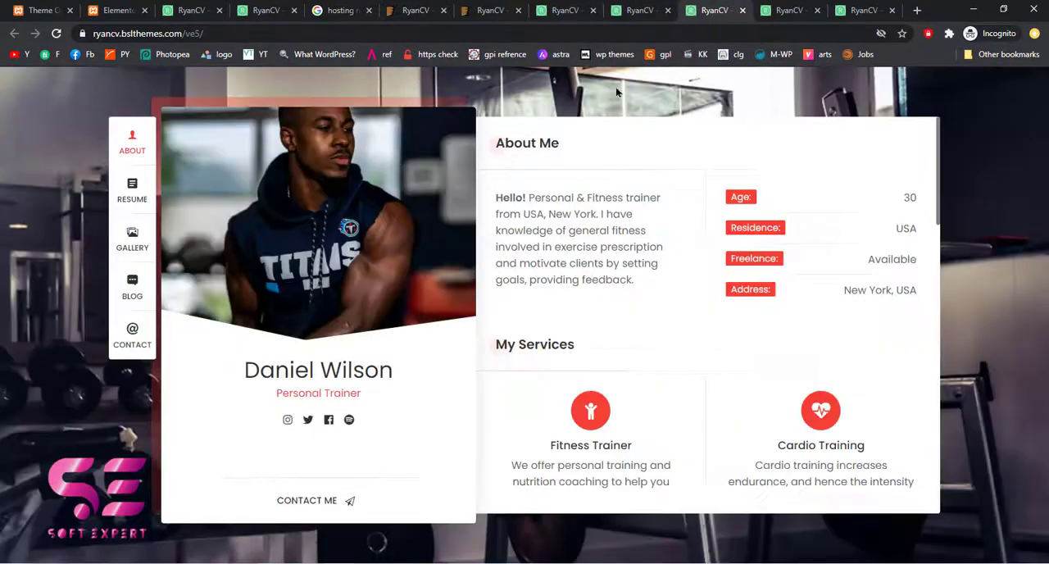
{"action": "left_click", "coordinate": [131, 195]}
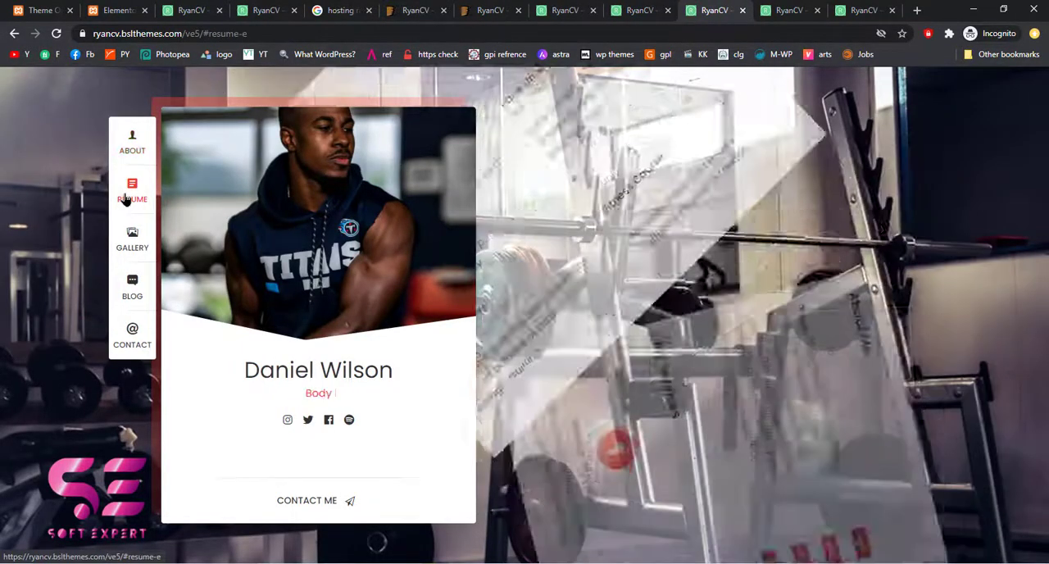
{"action": "left_click", "coordinate": [132, 240]}
{"action": "left_click", "coordinate": [131, 287]}
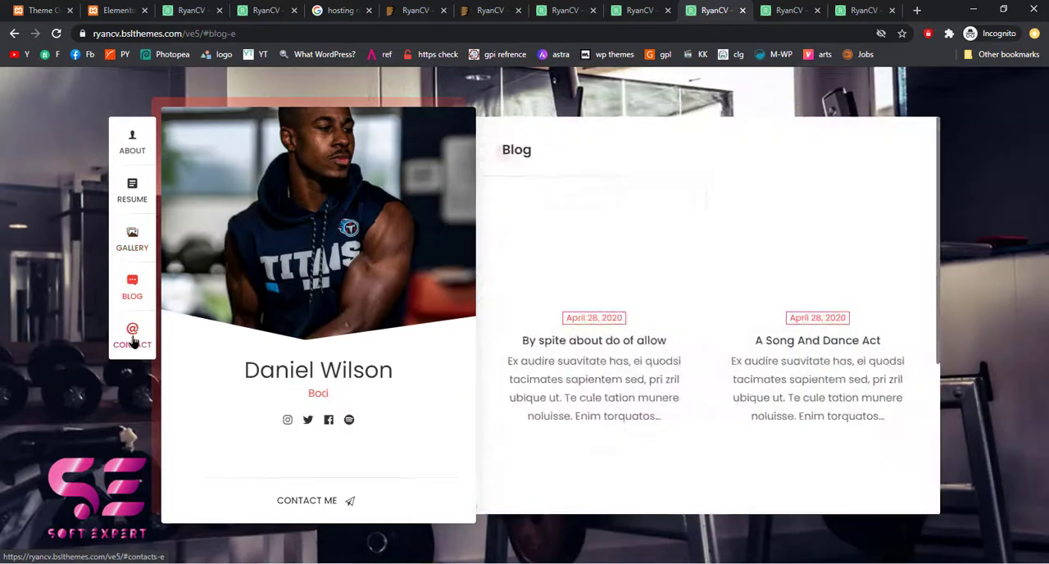
{"action": "left_click", "coordinate": [131, 336]}
View the Musician Demo, going through its Resume, Playlist, Blog and Contact sections and its side panel
{"action": "left_click", "coordinate": [784, 11]}
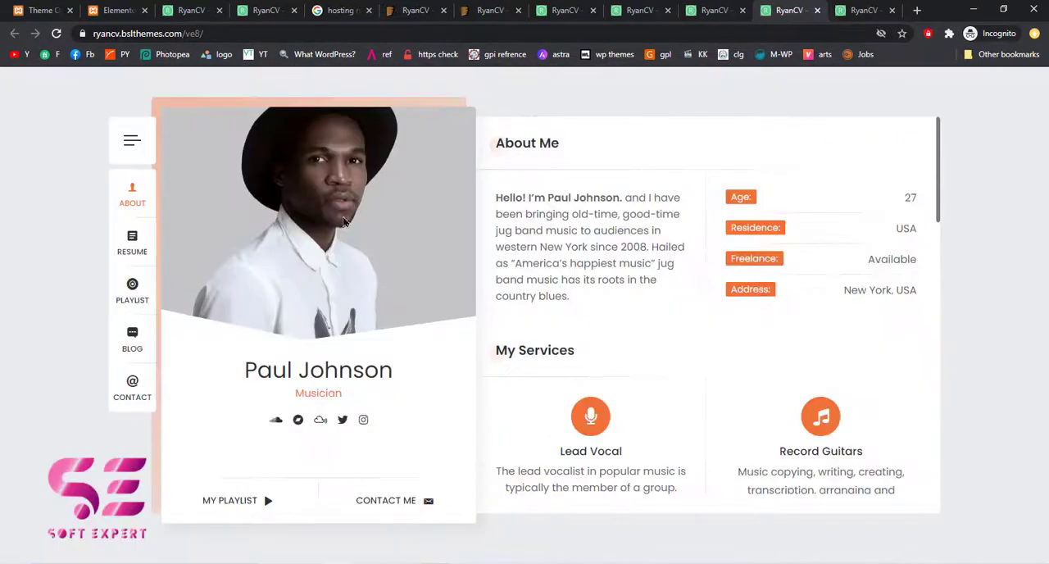
{"action": "left_click", "coordinate": [132, 237]}
{"action": "left_click", "coordinate": [130, 281]}
{"action": "left_click", "coordinate": [129, 337]}
{"action": "left_click", "coordinate": [129, 390]}
{"action": "left_click", "coordinate": [131, 141]}
{"action": "left_click", "coordinate": [242, 106]}
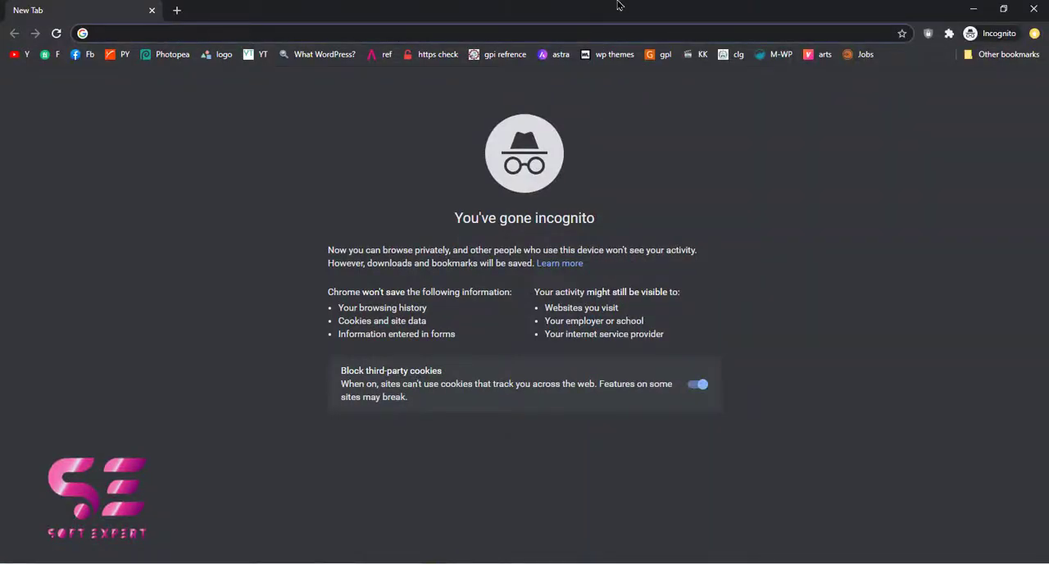
Switch to the XAMPP Control Panel to check the status of Apache and MySQL, then minimize it
{"action": "mouse_move", "coordinate": [498, 562]}
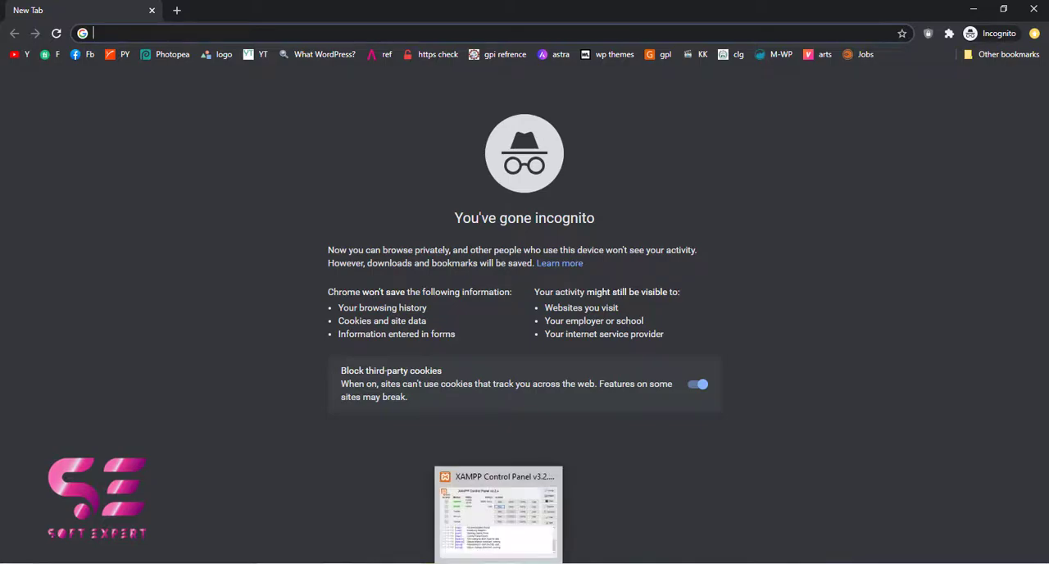
{"action": "left_click", "coordinate": [522, 492]}
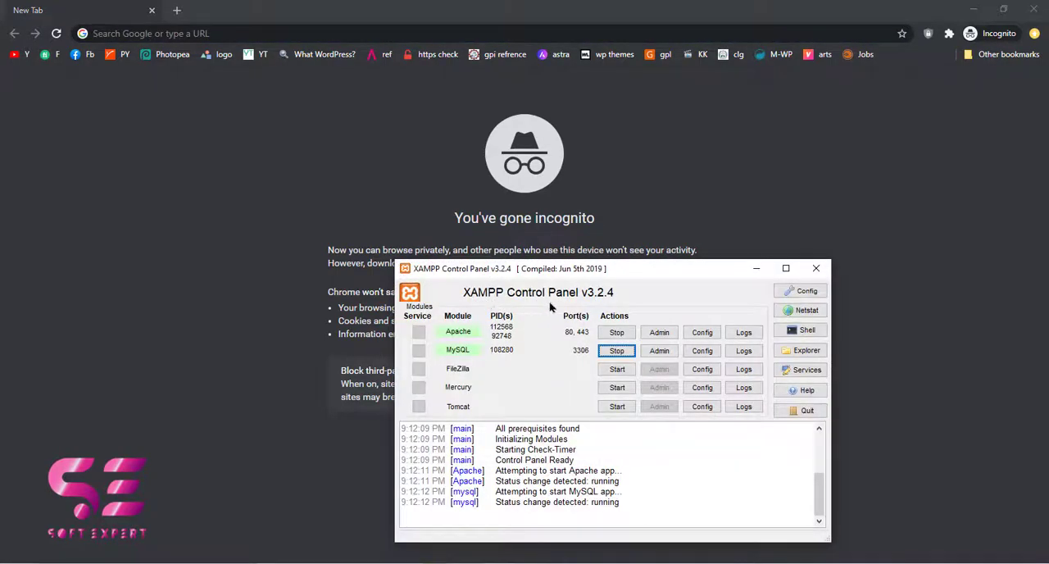
{"action": "left_click_drag", "start_coordinate": [442, 277], "coordinate": [468, 276]}
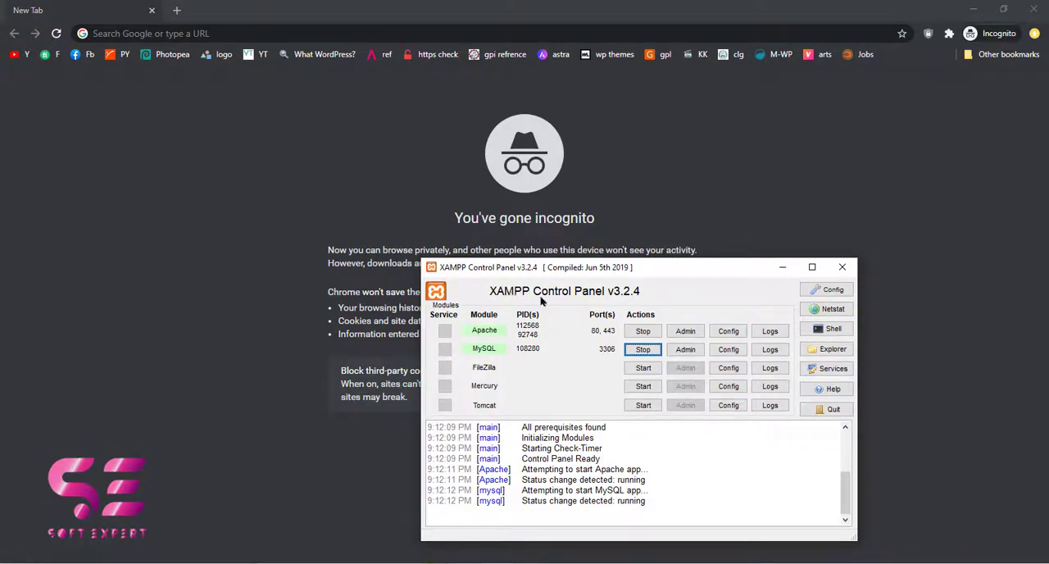
{"action": "left_click", "coordinate": [782, 267]}
Search Google for "wordpress download" in the browser
{"action": "type", "text": "w"}
{"action": "key", "text": "BackSpace"}
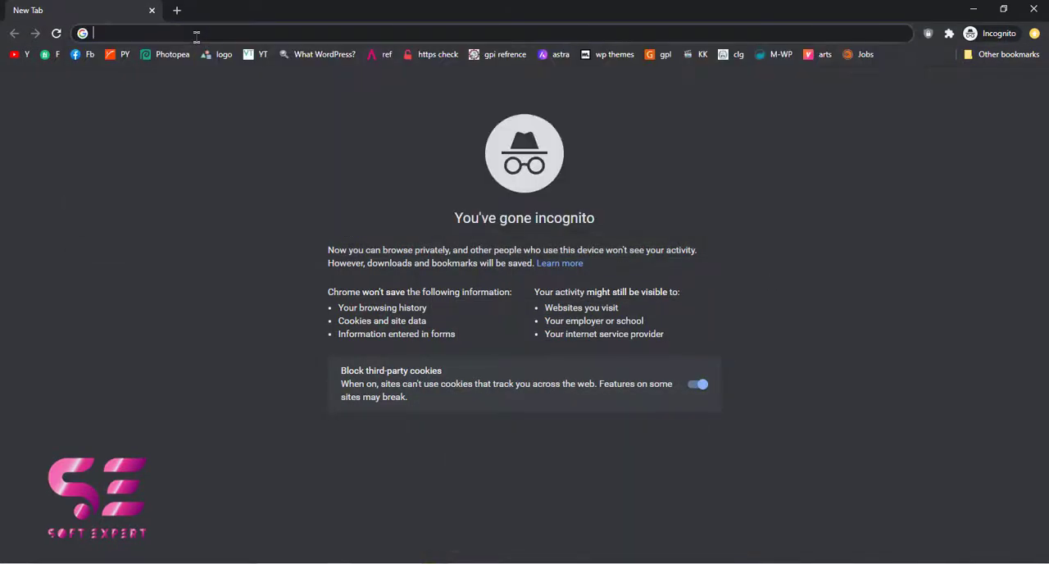
{"action": "type", "text": "wodpr"}
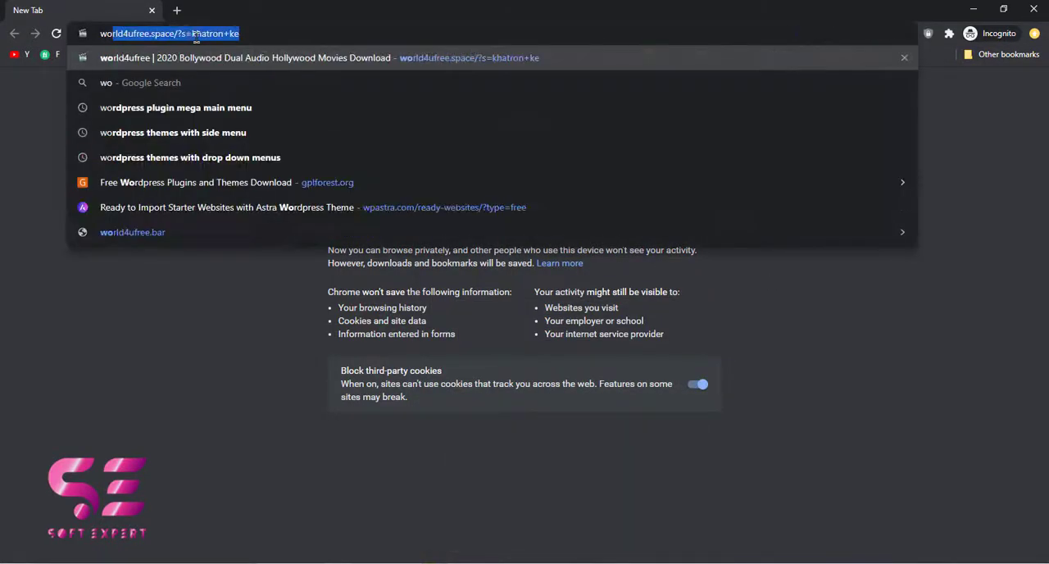
{"action": "key", "text": "BackSpace"}
{"action": "type", "text": "rdpress download"}
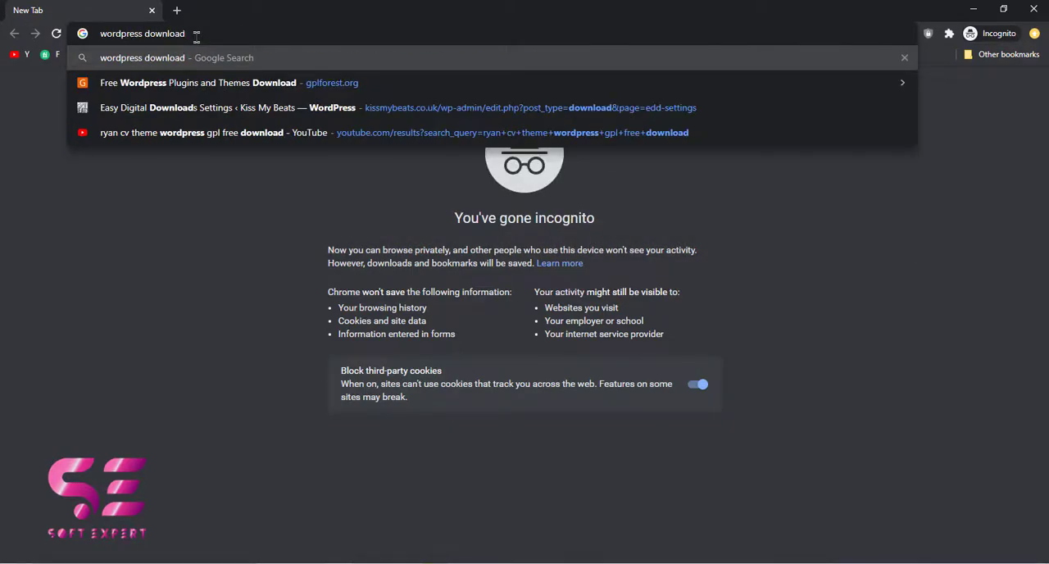
{"action": "key", "text": "Return"}
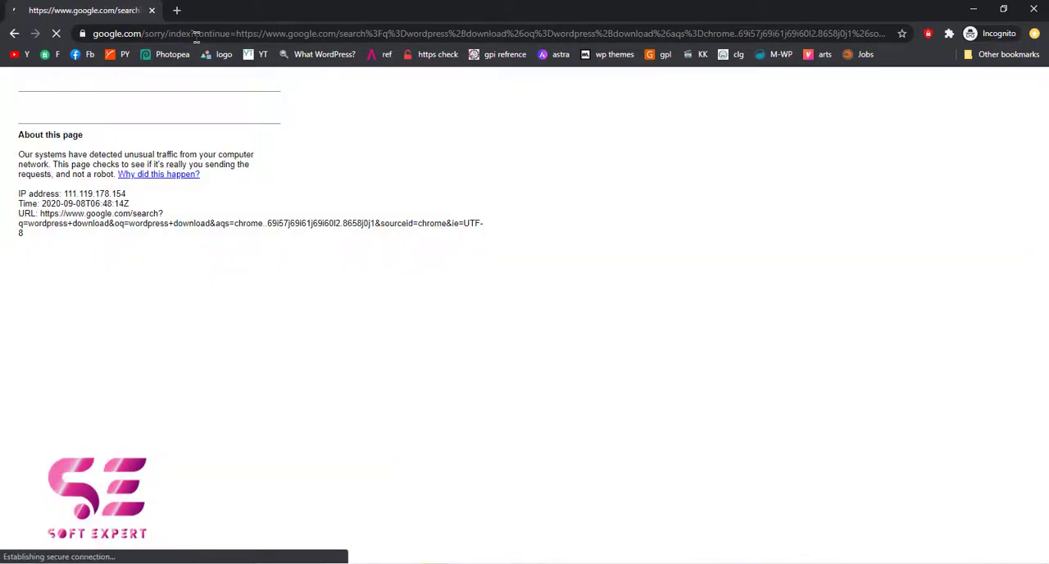
Complete Google's robot check by selecting all images with a fire hydrant and verifying
{"action": "left_click", "coordinate": [30, 136]}
{"action": "left_click", "coordinate": [182, 283]}
{"action": "left_click", "coordinate": [269, 284]}
{"action": "left_click", "coordinate": [268, 366]}
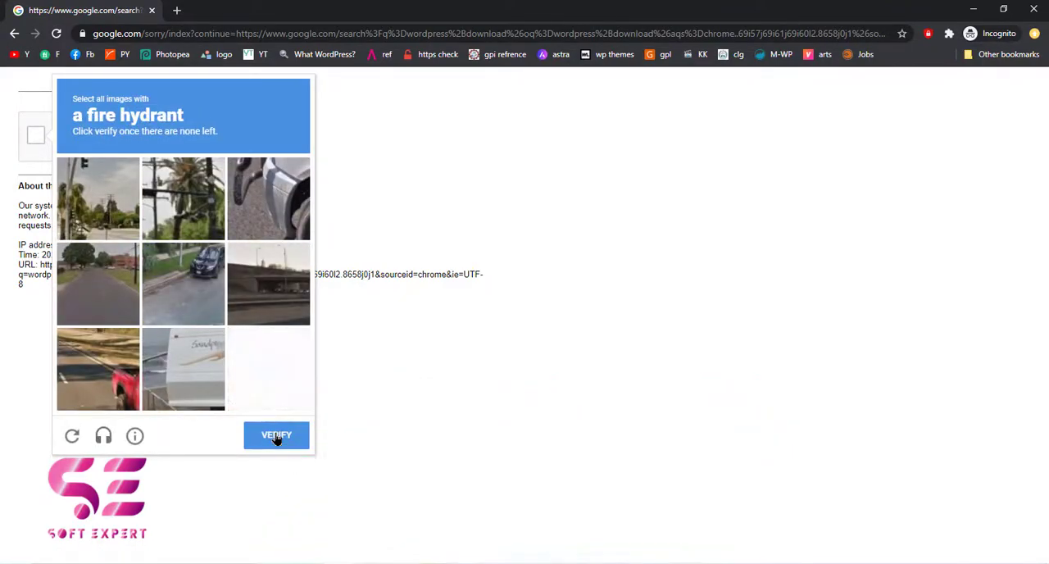
{"action": "left_click", "coordinate": [276, 436]}
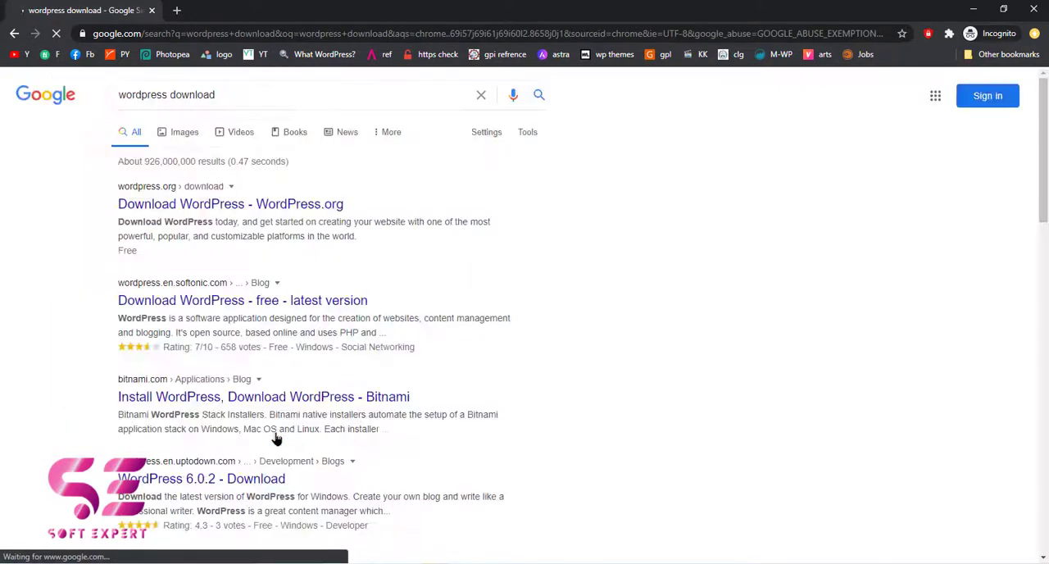
Open the WordPress.org download page from the search results and download WordPress 5.5.1
{"action": "left_click", "coordinate": [180, 206]}
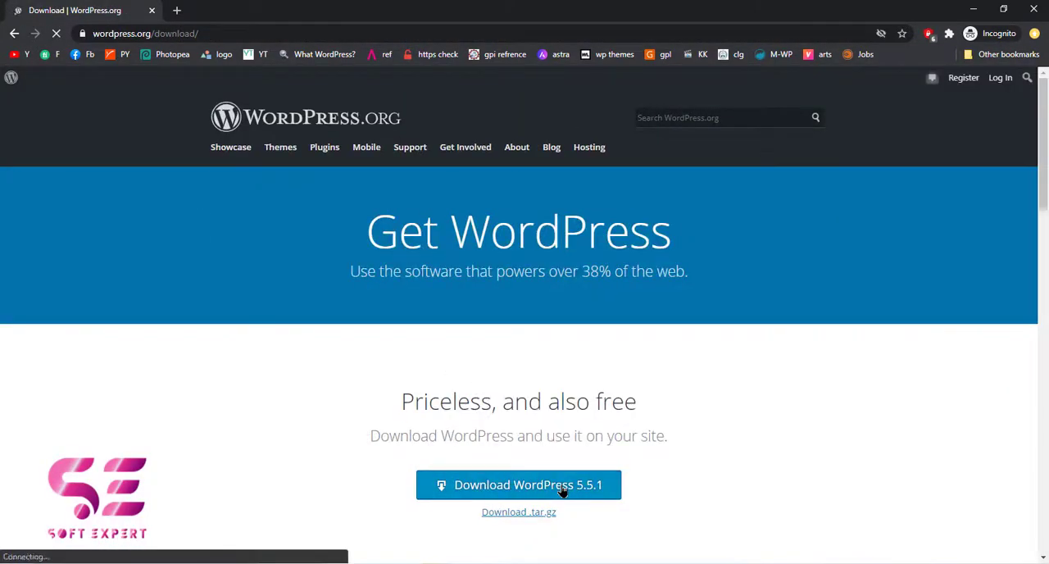
{"action": "left_click", "coordinate": [564, 488]}
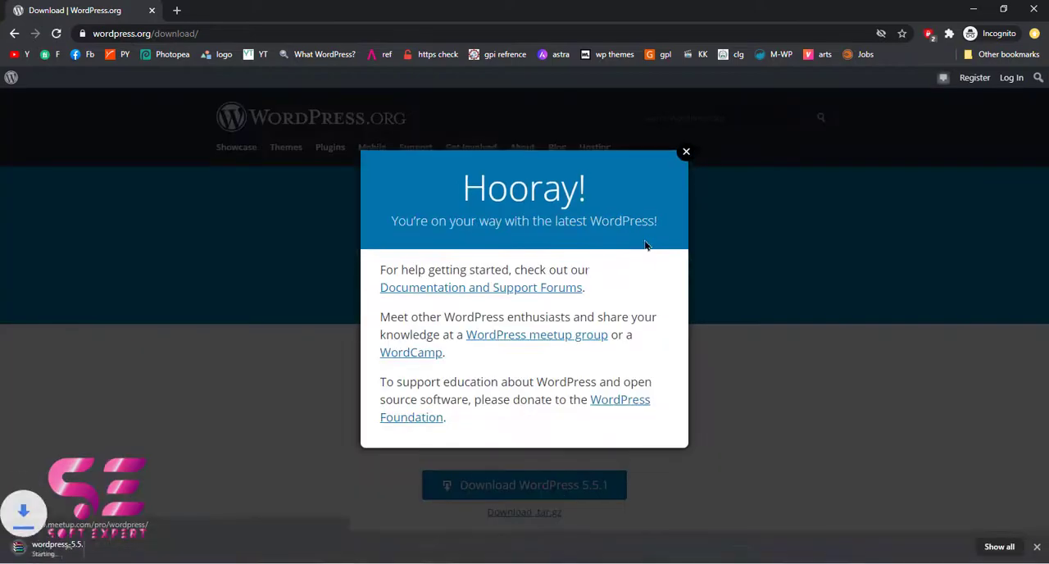
{"action": "scroll", "coordinate": [121, 410], "scroll_direction": "down", "scroll_amount": 1}
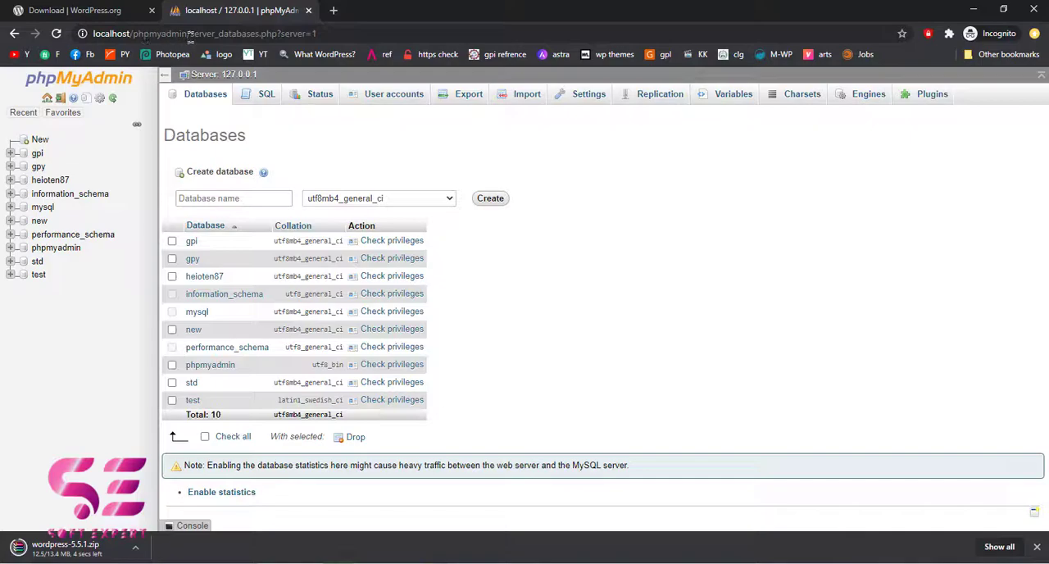
Create a new database named portfolio in phpMyAdmin with the utf8mb4_general_ci collation
{"action": "left_click", "coordinate": [242, 194]}
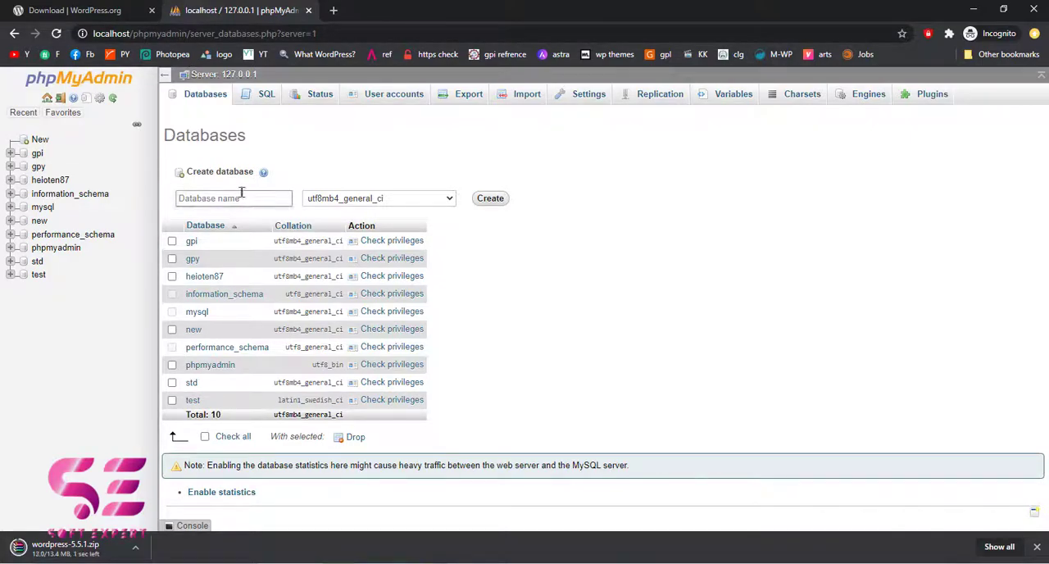
{"action": "left_click", "coordinate": [223, 197]}
{"action": "type", "text": "portfolio"}
{"action": "left_click", "coordinate": [492, 201]}
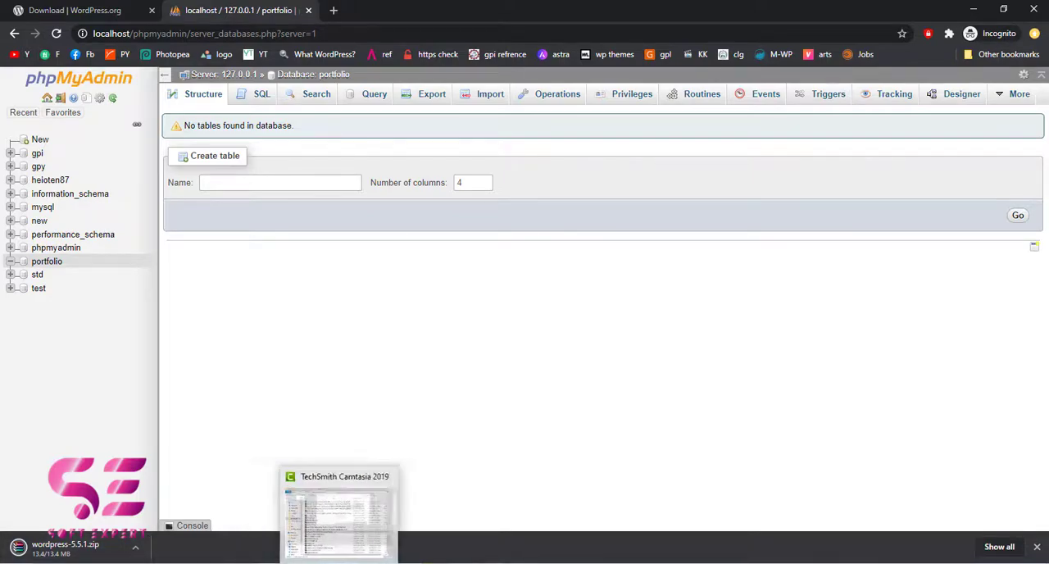
Switch to File Explorer, minimize the XAMPP Control Panel, and open the htdocs folder inside C:\xampp
{"action": "left_click", "coordinate": [508, 512]}
{"action": "key", "text": "super+e"}
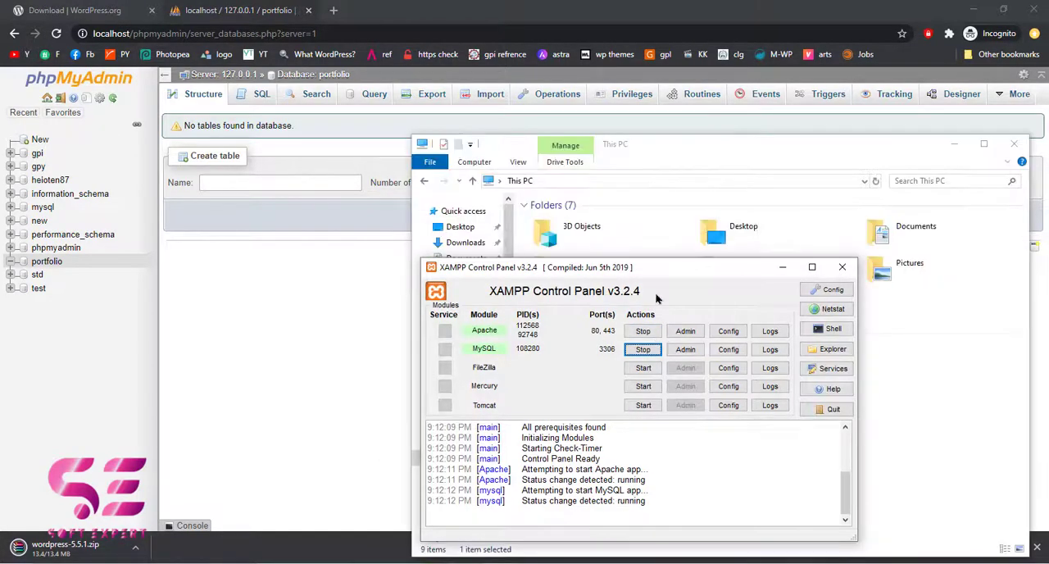
{"action": "left_click", "coordinate": [783, 267]}
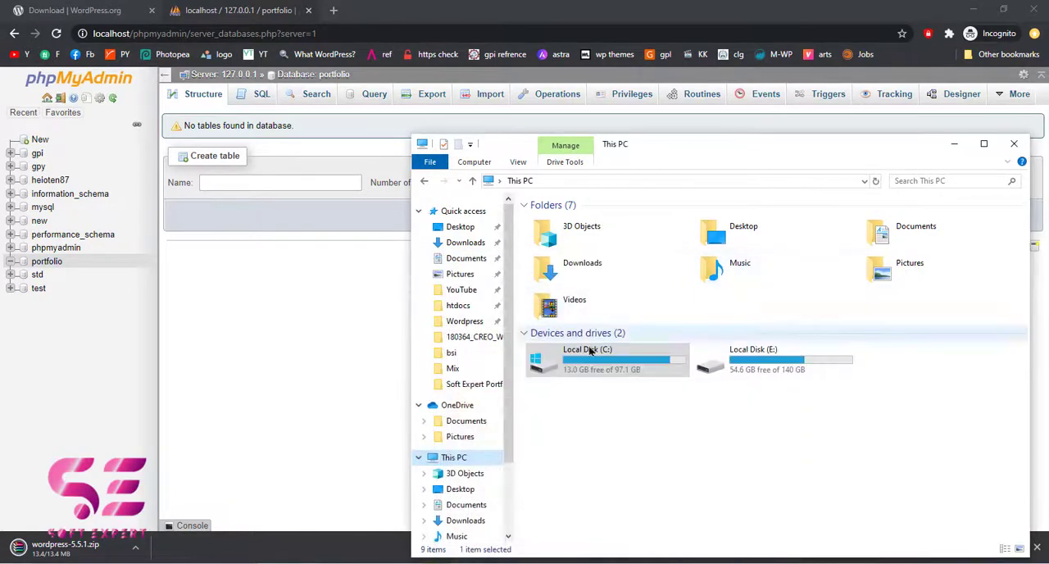
{"action": "double_click", "coordinate": [568, 362]}
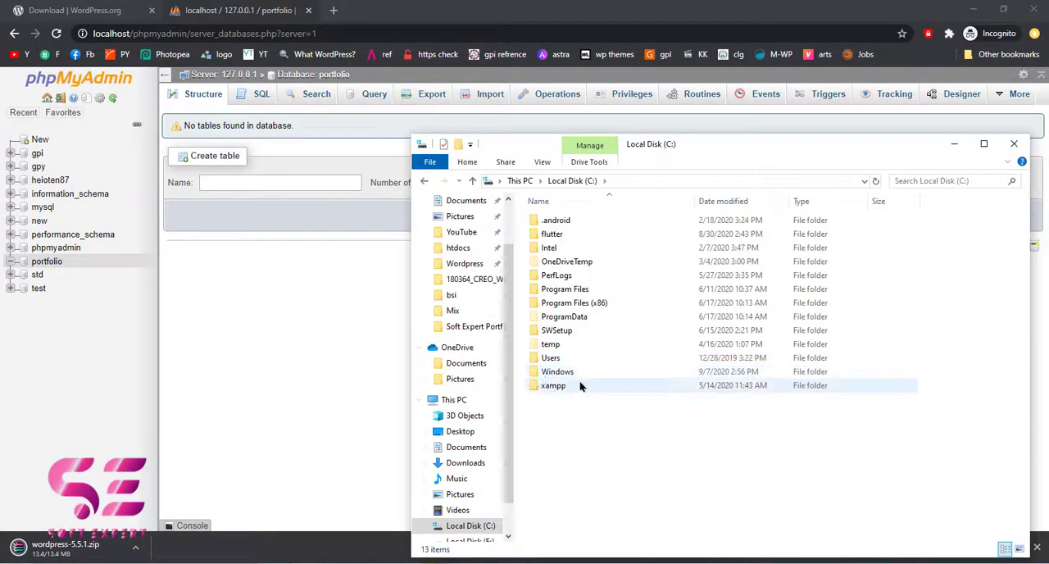
{"action": "double_click", "coordinate": [551, 386]}
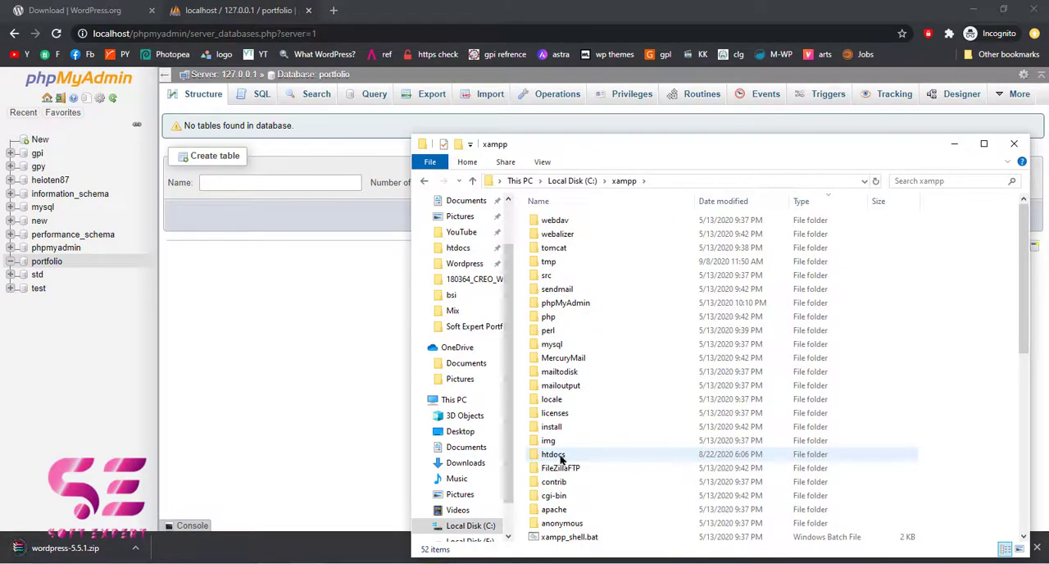
{"action": "double_click", "coordinate": [563, 457]}
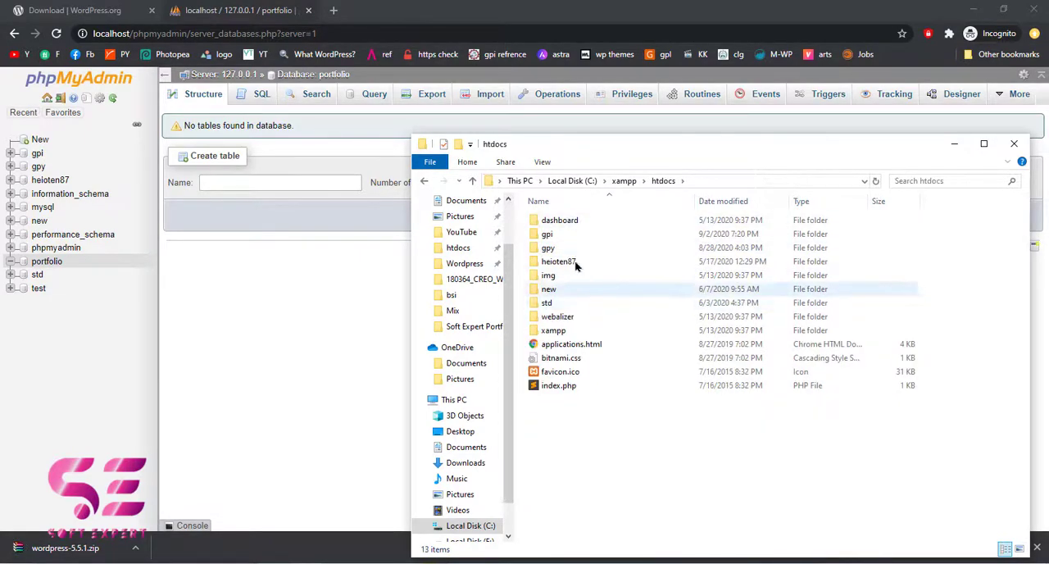
Open the downloaded wordpress-5.5.1.zip and extract its wordpress folder into htdocs
{"action": "left_click", "coordinate": [74, 549]}
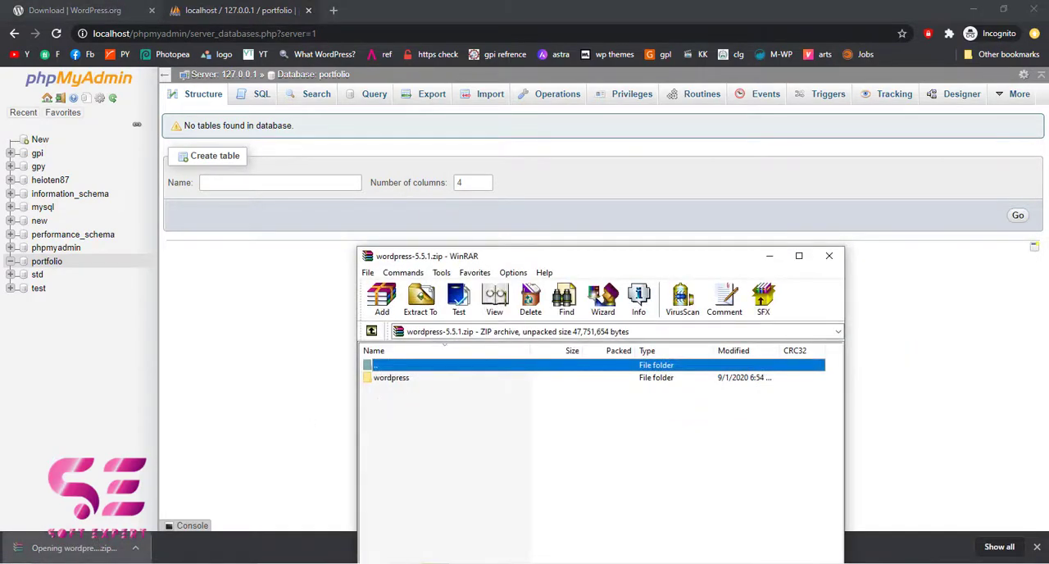
{"action": "left_click", "coordinate": [435, 562]}
{"action": "left_click_drag", "start_coordinate": [546, 149], "coordinate": [165, 156]}
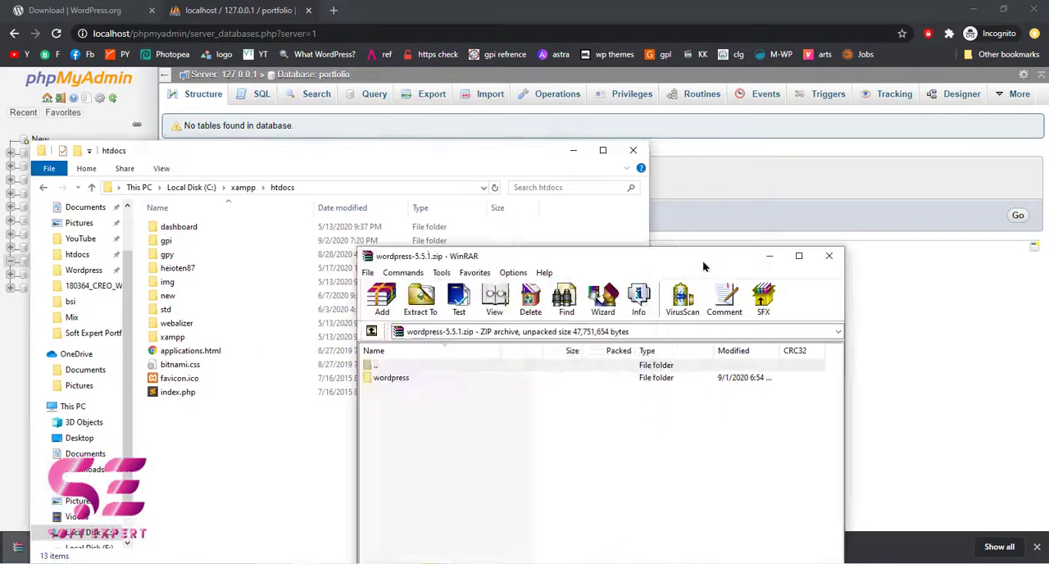
{"action": "left_click_drag", "start_coordinate": [704, 262], "coordinate": [838, 189]}
{"action": "left_click_drag", "start_coordinate": [505, 305], "coordinate": [331, 451]}
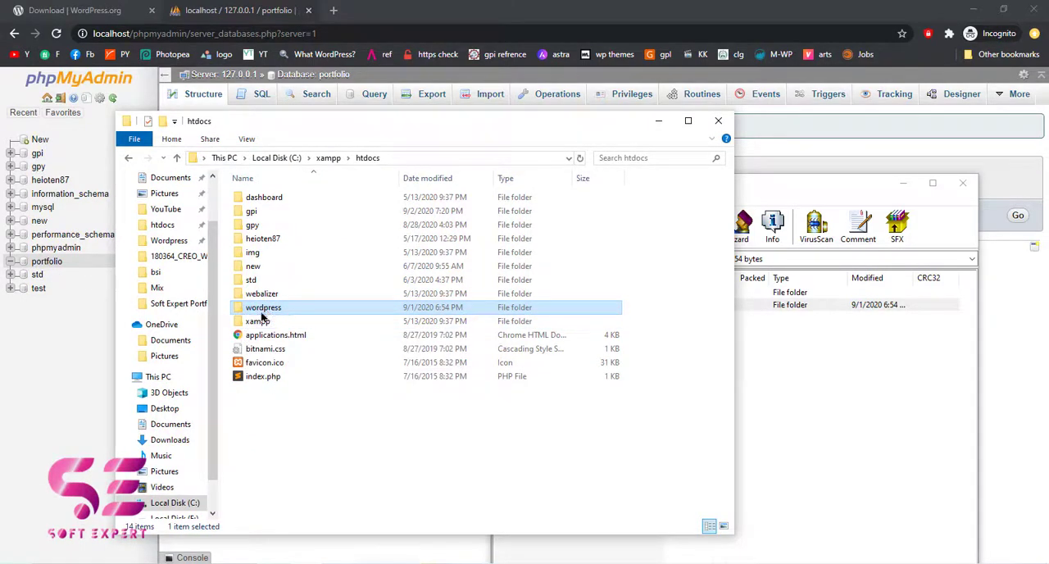
Rename the extracted wordpress folder in htdocs as portfolio
{"action": "right_click", "coordinate": [260, 316]}
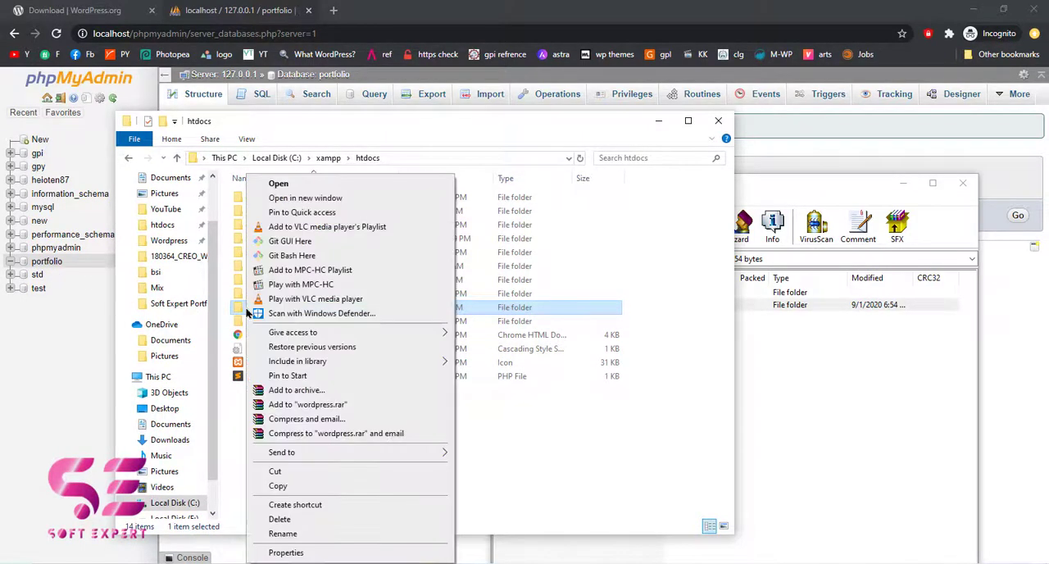
{"action": "left_click", "coordinate": [282, 534]}
{"action": "type", "text": "portfolio"}
{"action": "key", "text": "Return"}
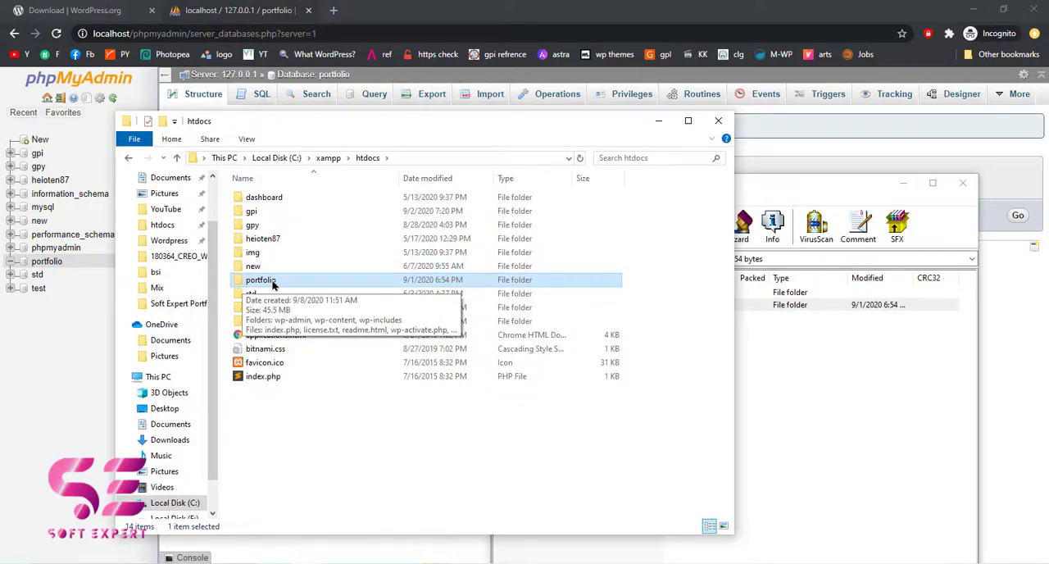
Load localhost/portfolio in a new browser tab and continue the WordPress setup in English (United States)
{"action": "left_click", "coordinate": [335, 11]}
{"action": "type", "text": "local"}
{"action": "key", "text": "End"}
{"action": "key", "text": "BackSpace"}
{"action": "key", "text": "BackSpace"}
{"action": "key", "text": "BackSpace"}
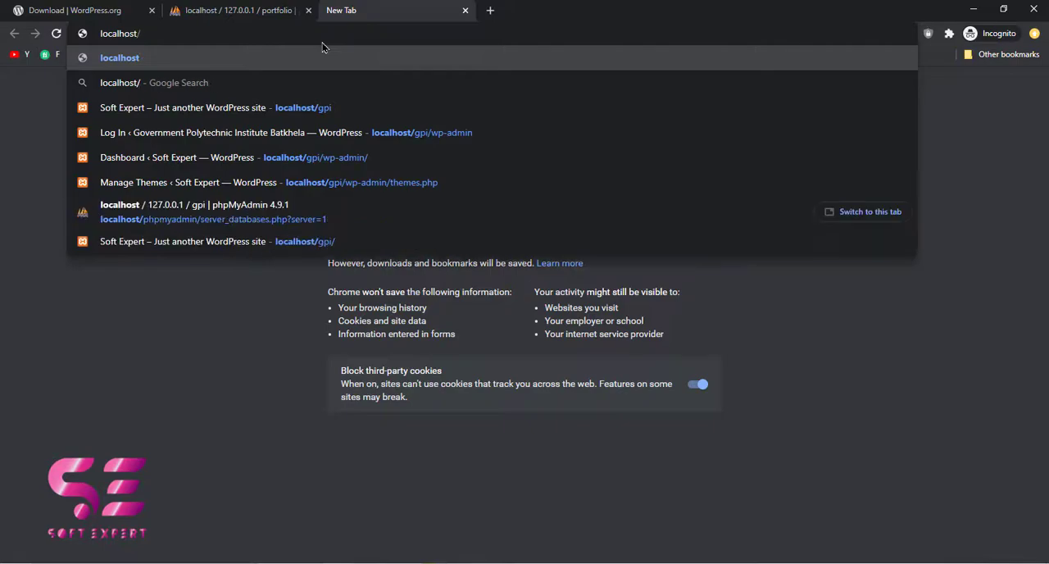
{"action": "type", "text": "pof"}
{"action": "key", "text": "BackSpace"}
{"action": "type", "text": "rf"}
{"action": "key", "text": "BackSpace"}
{"action": "type", "text": "tfolio"}
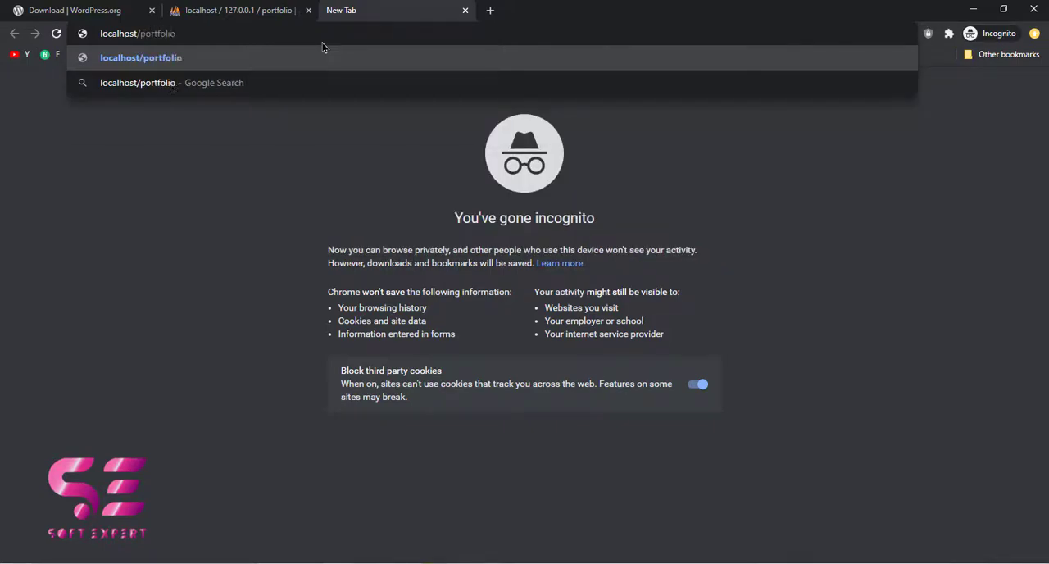
{"action": "key", "text": "Return"}
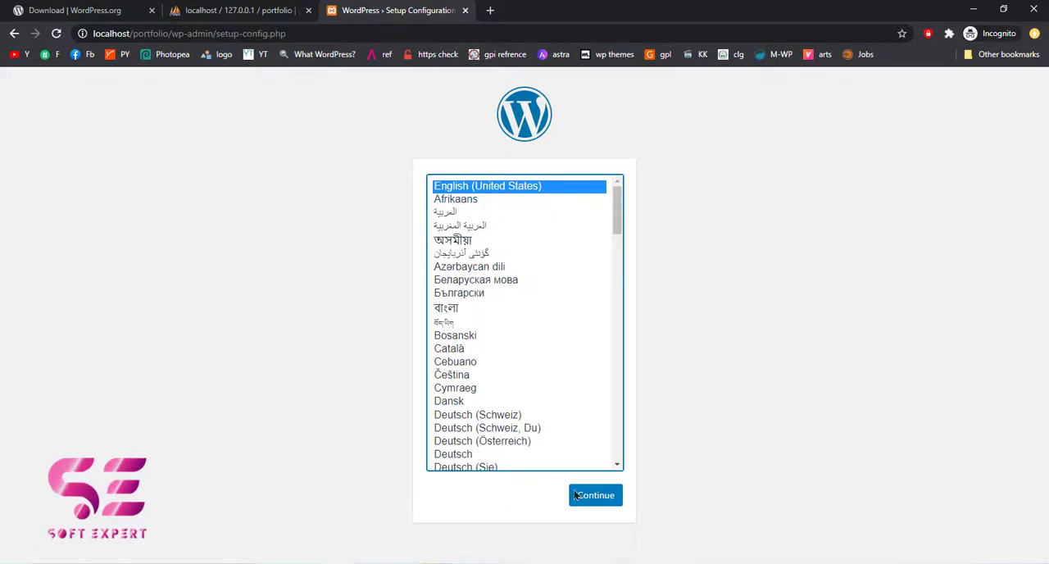
{"action": "left_click", "coordinate": [604, 497]}
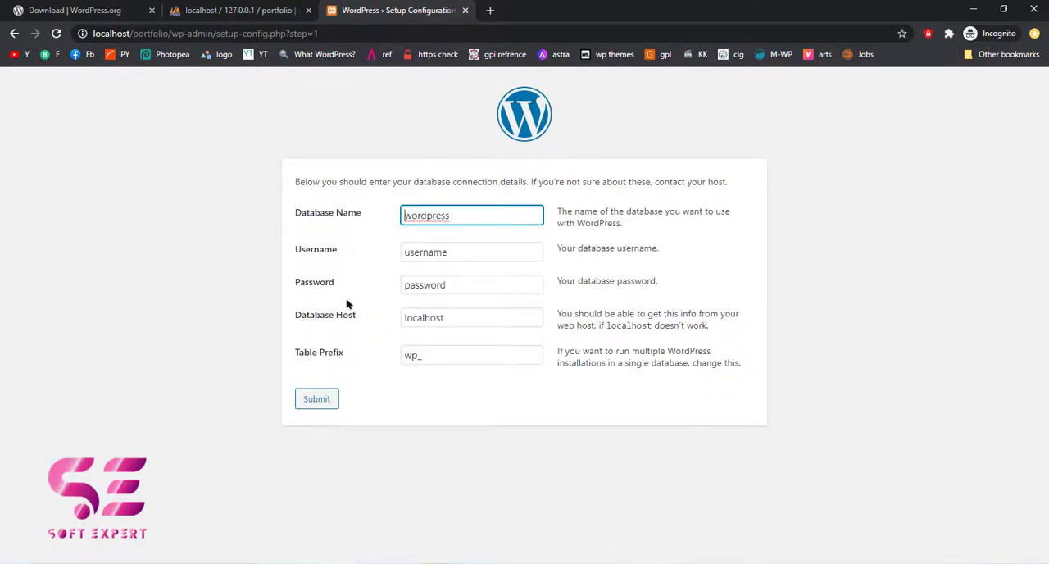
Check the new database's name in phpMyAdmin and enter portfolio as the database name in the WordPress setup
{"action": "left_click_drag", "start_coordinate": [401, 214], "coordinate": [452, 215]}
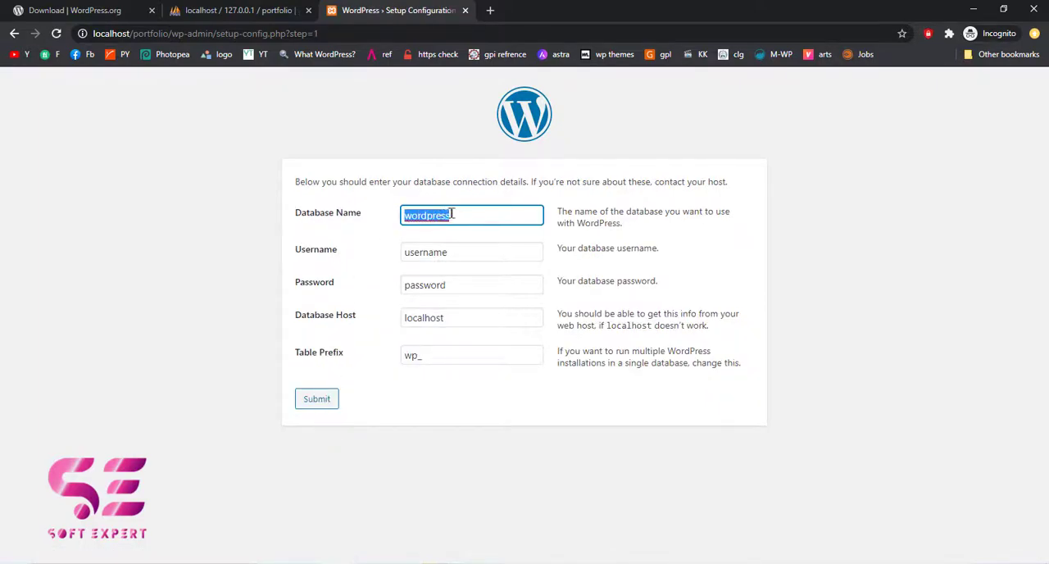
{"action": "left_click", "coordinate": [119, 9]}
{"action": "left_click", "coordinate": [326, 11]}
{"action": "left_click", "coordinate": [238, 10]}
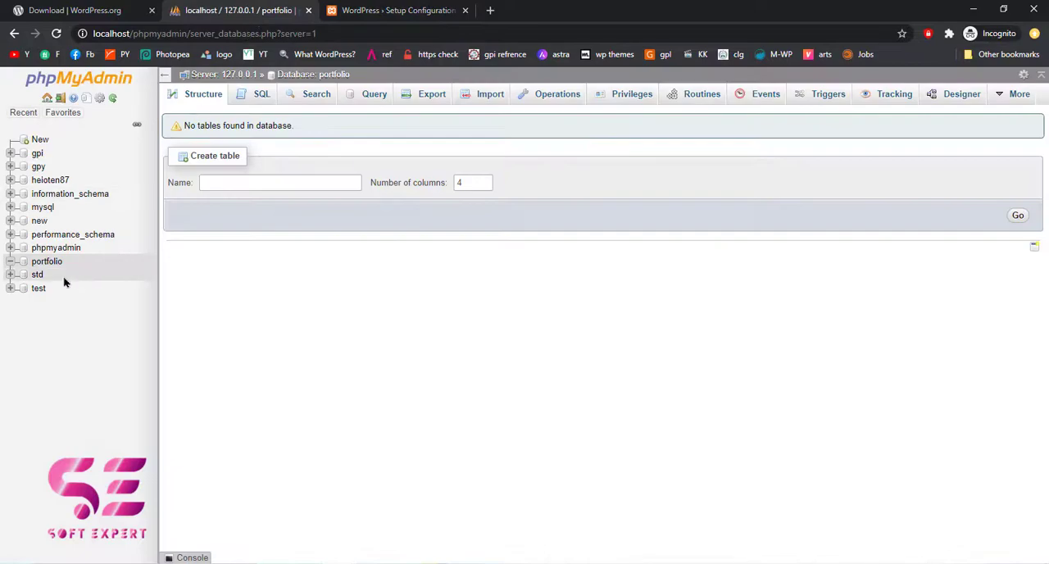
{"action": "left_click", "coordinate": [373, 11]}
{"action": "type", "text": "portfolio"}
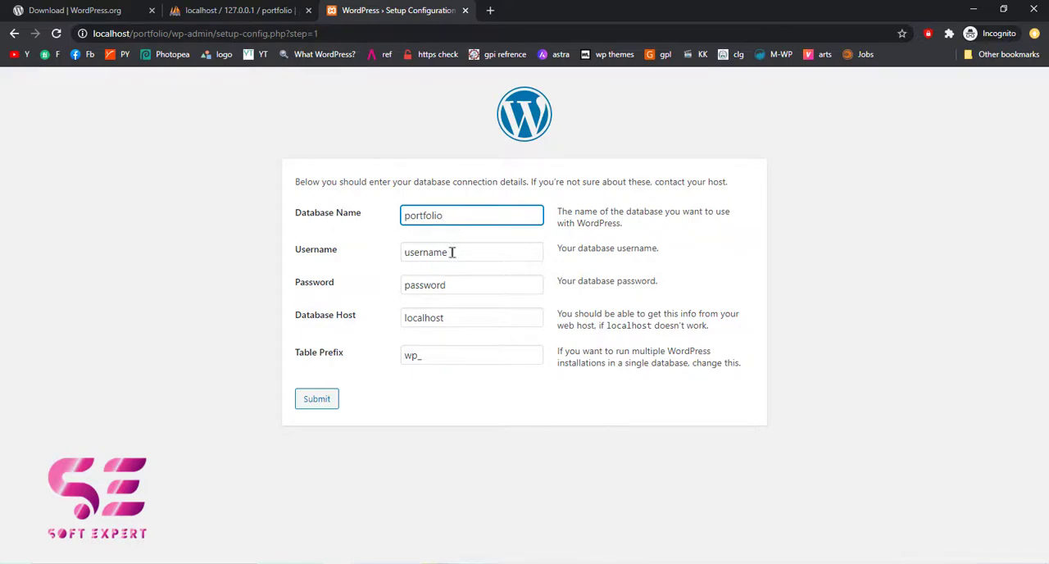
Set the database username to root with an empty password, submit the connection details, and run the installation
{"action": "double_click", "coordinate": [452, 252]}
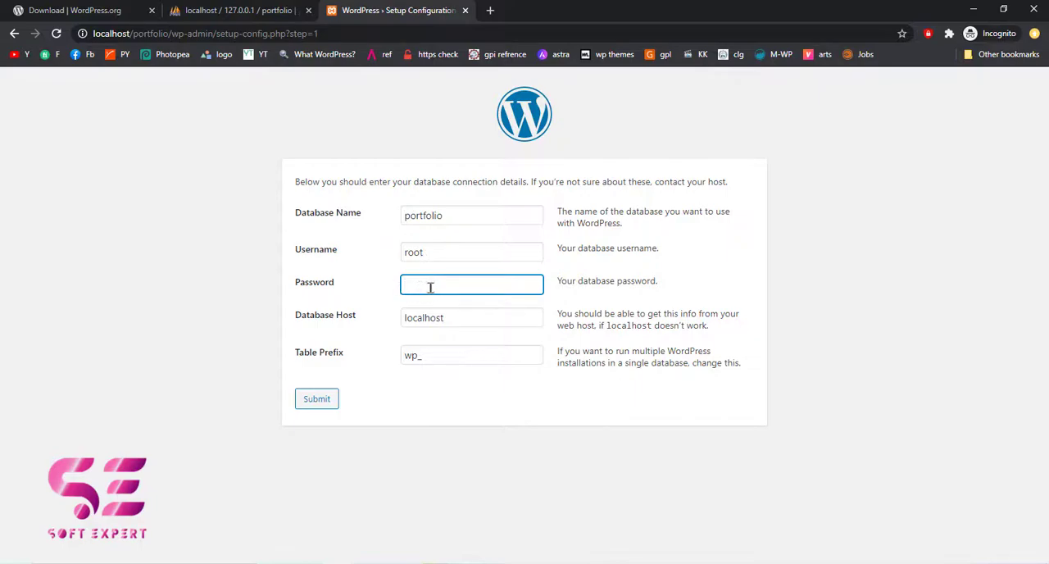
{"action": "left_click_drag", "start_coordinate": [455, 317], "coordinate": [401, 361]}
{"action": "left_click", "coordinate": [423, 355]}
{"action": "left_click", "coordinate": [392, 389]}
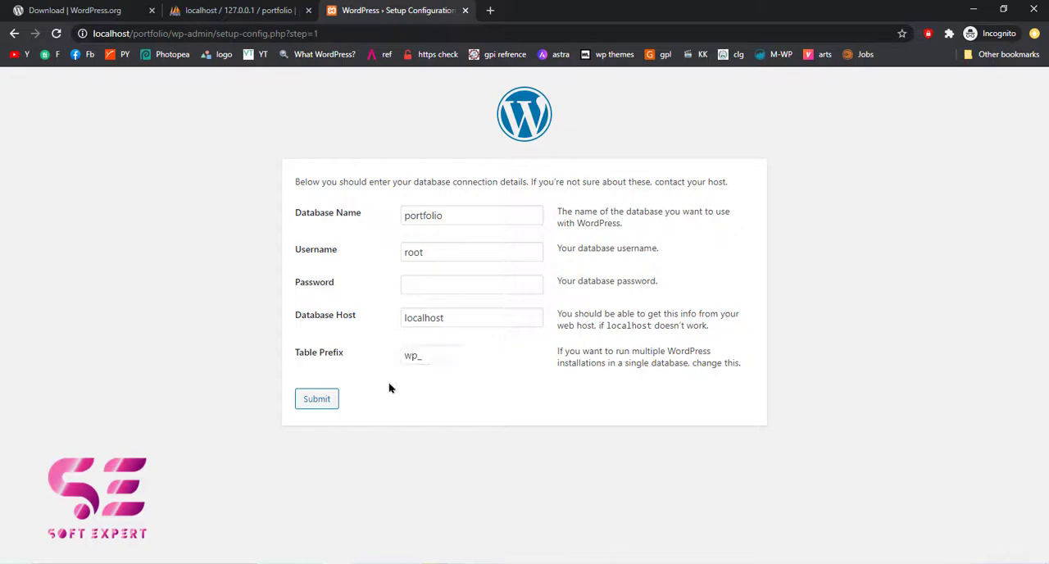
{"action": "left_click", "coordinate": [323, 402]}
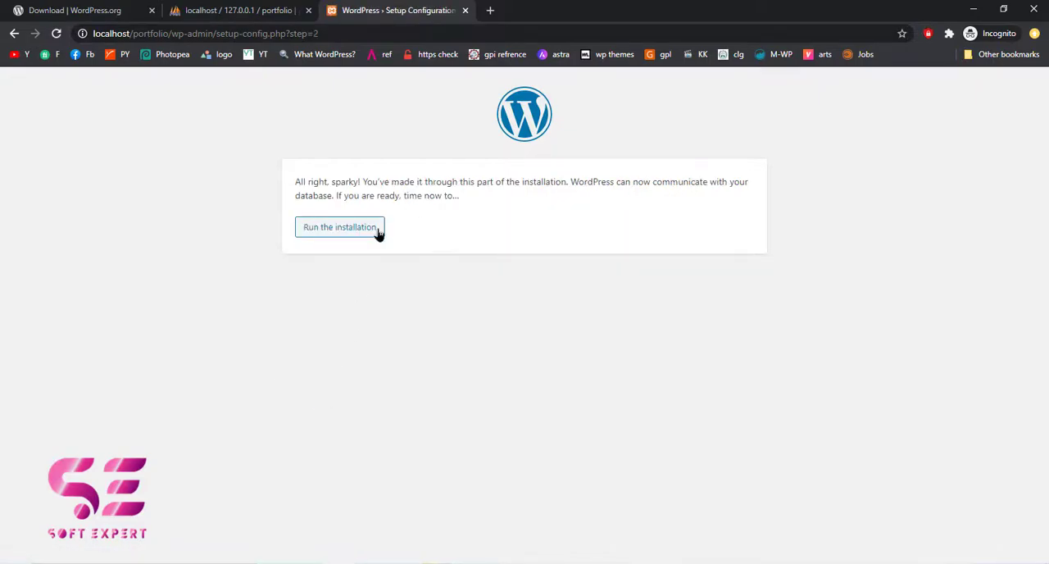
{"action": "left_click", "coordinate": [349, 237]}
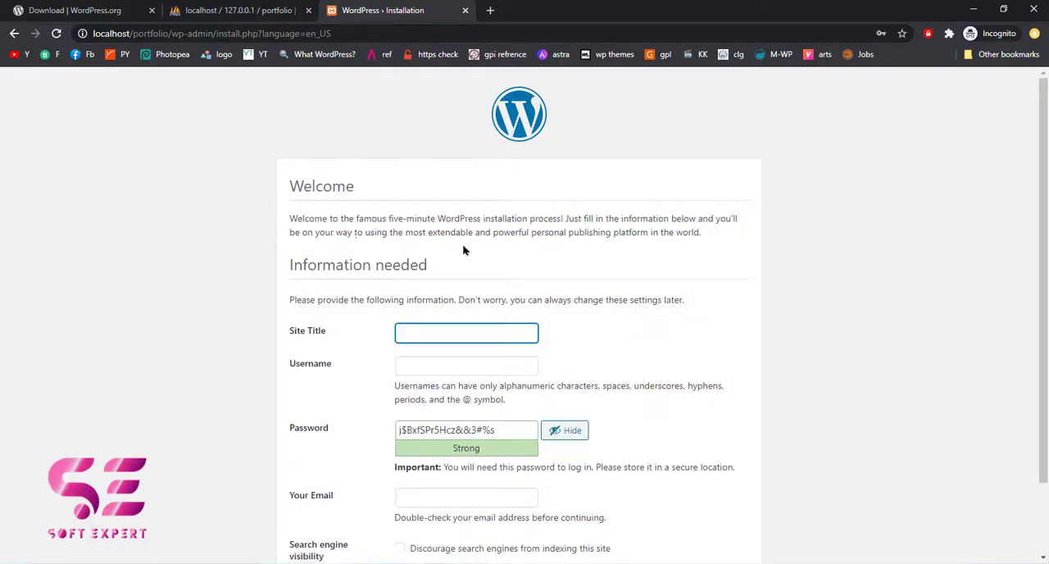
Enter Soft Expert as the site title and Expert as the username for the WordPress installation
{"action": "scroll", "coordinate": [483, 262], "scroll_direction": "down", "scroll_amount": 1}
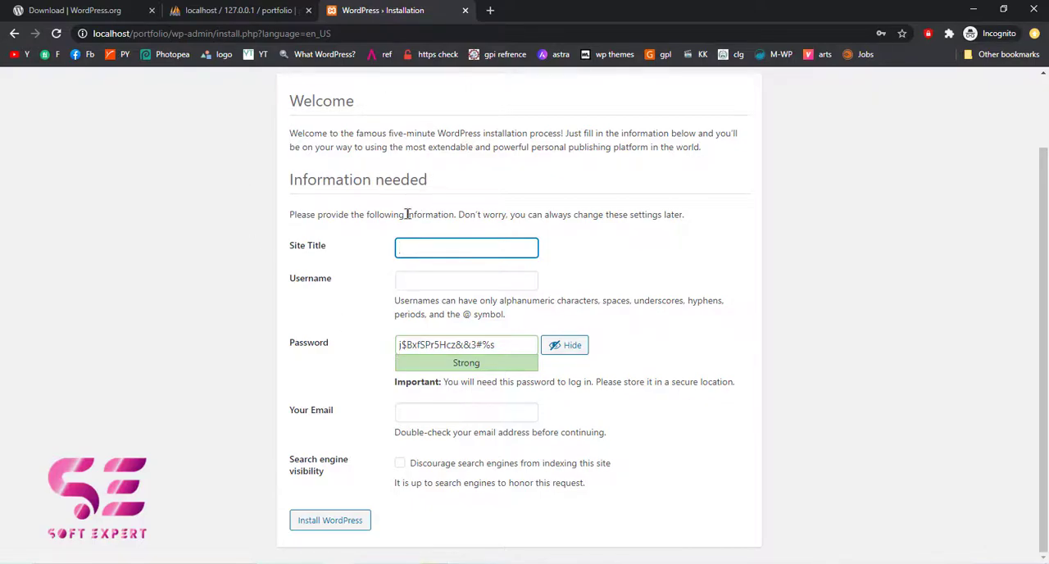
{"action": "type", "text": "Sfot"}
{"action": "type", "text": "oft Expert"}
{"action": "key", "text": "Tab"}
{"action": "type", "text": "Expe"}
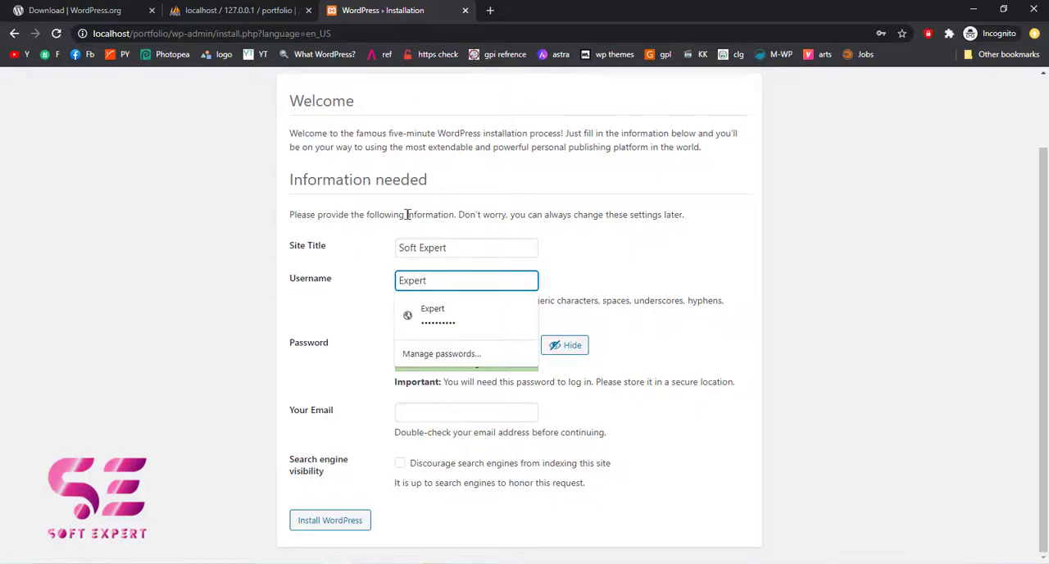
Fill in the account password from the saved Expert login and hide its characters
{"action": "left_click", "coordinate": [425, 317]}
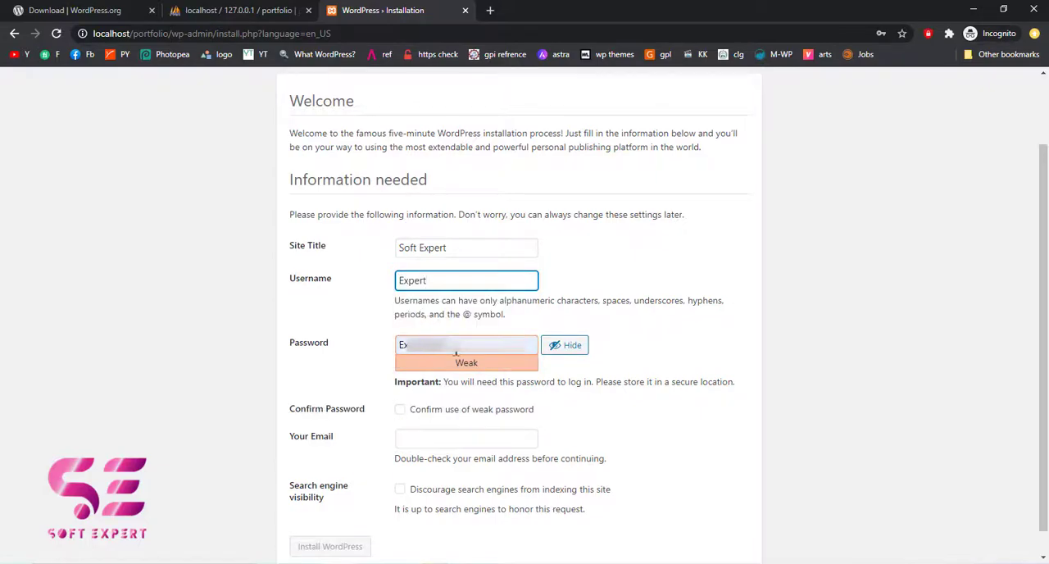
{"action": "left_click", "coordinate": [564, 345]}
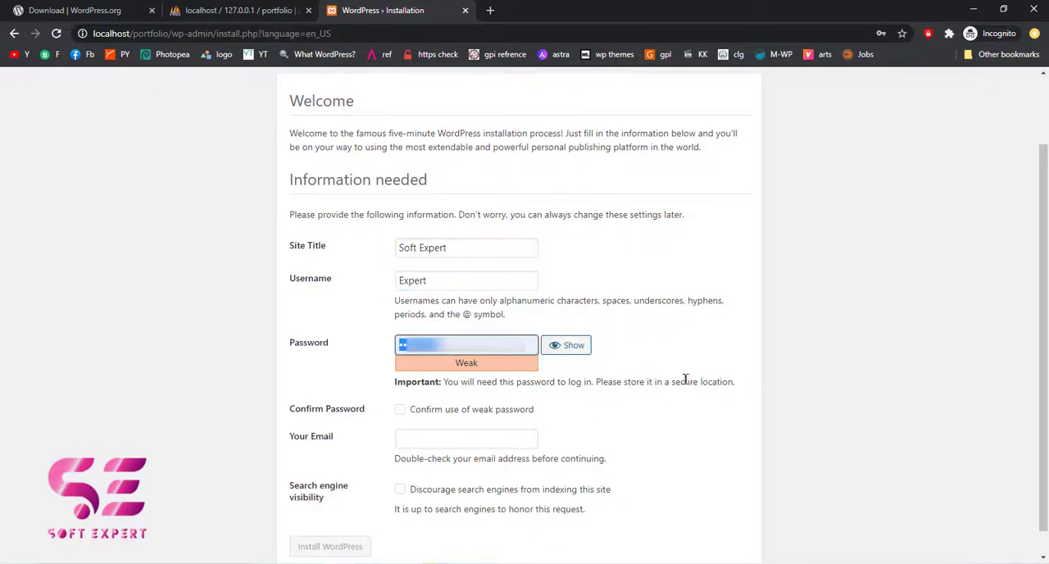
{"action": "scroll", "coordinate": [595, 403], "scroll_direction": "down", "scroll_amount": 1}
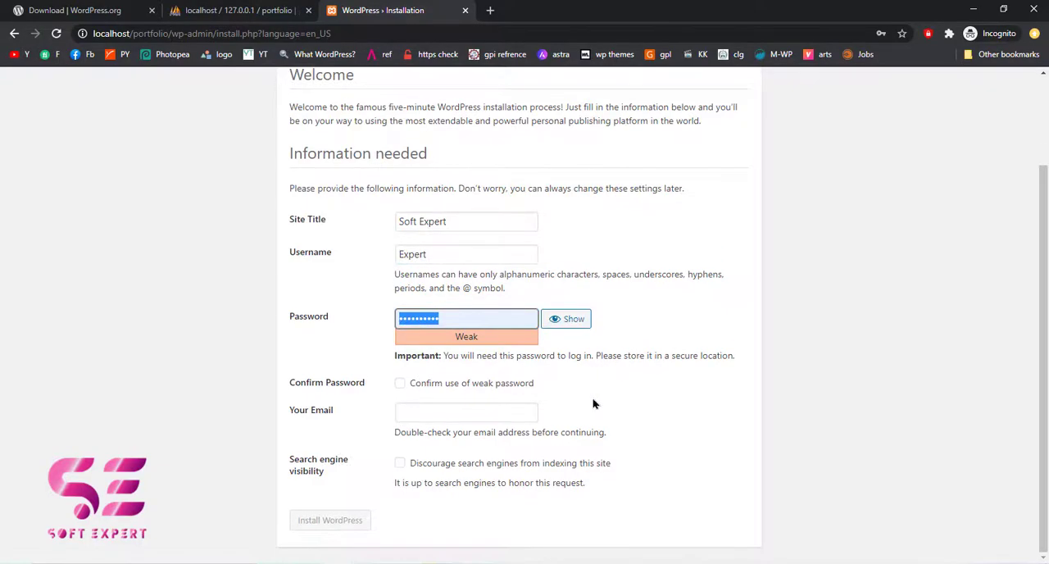
{"action": "left_click", "coordinate": [407, 386]}
{"action": "double_click", "coordinate": [402, 386]}
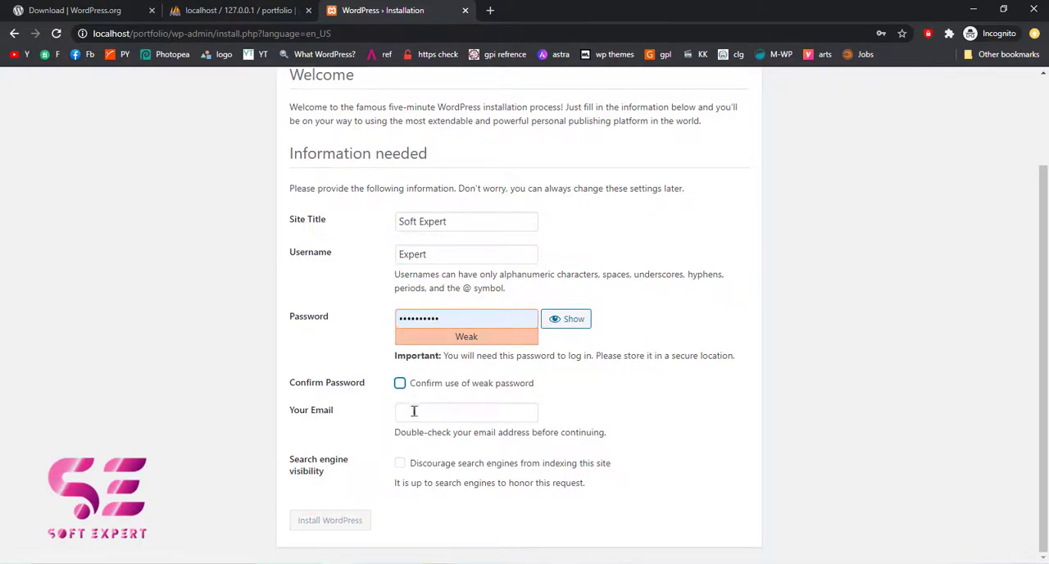
Fill in the contact e-mail, confirm the use of a weak password, and install WordPress
{"action": "left_click", "coordinate": [414, 410]}
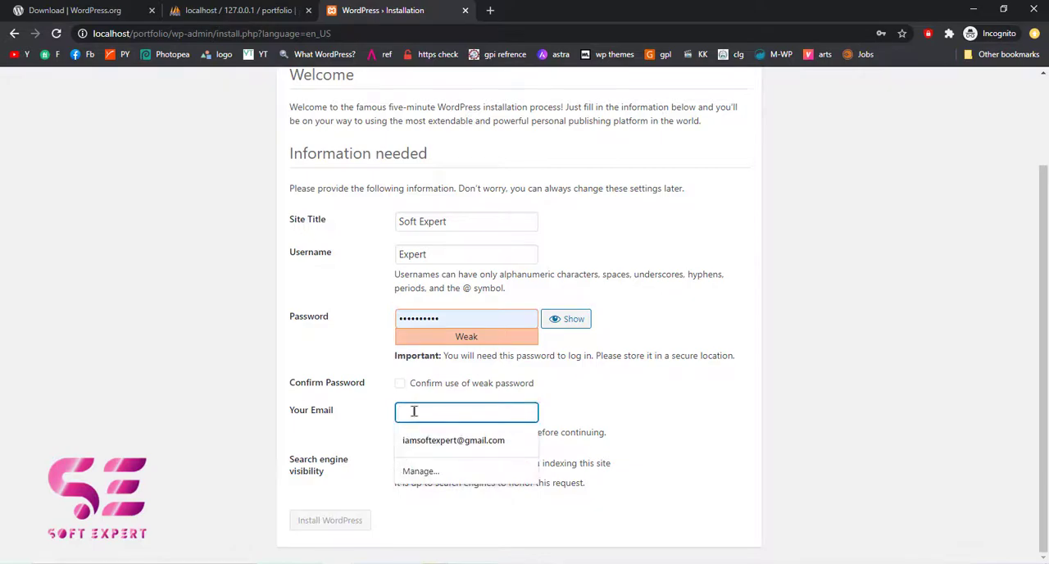
{"action": "left_click", "coordinate": [418, 440]}
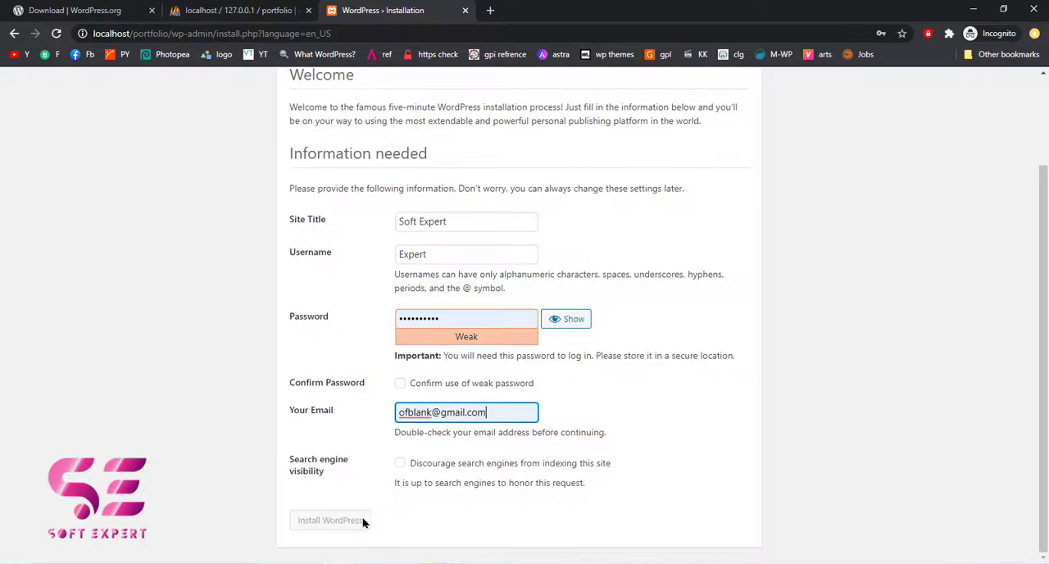
{"action": "left_click", "coordinate": [400, 385]}
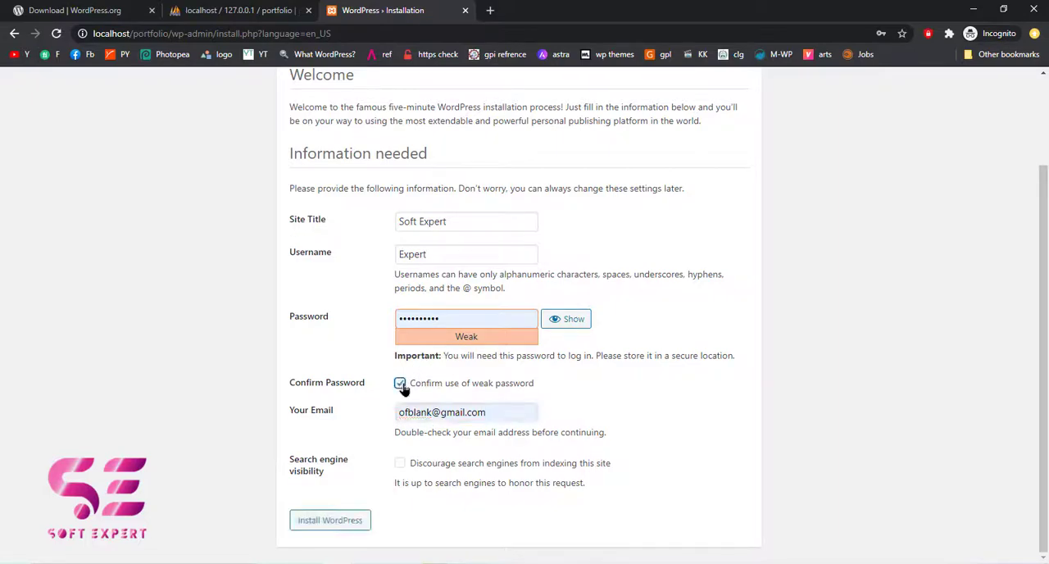
{"action": "left_click", "coordinate": [335, 522]}
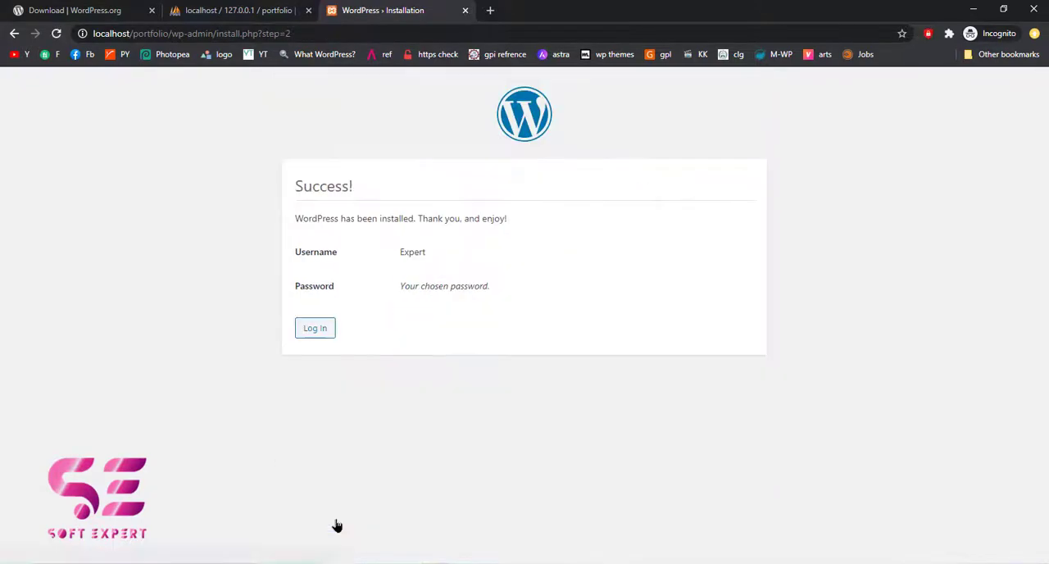
Log in to the new WordPress site's dashboard with the Expert username and account password
{"action": "left_click", "coordinate": [313, 329]}
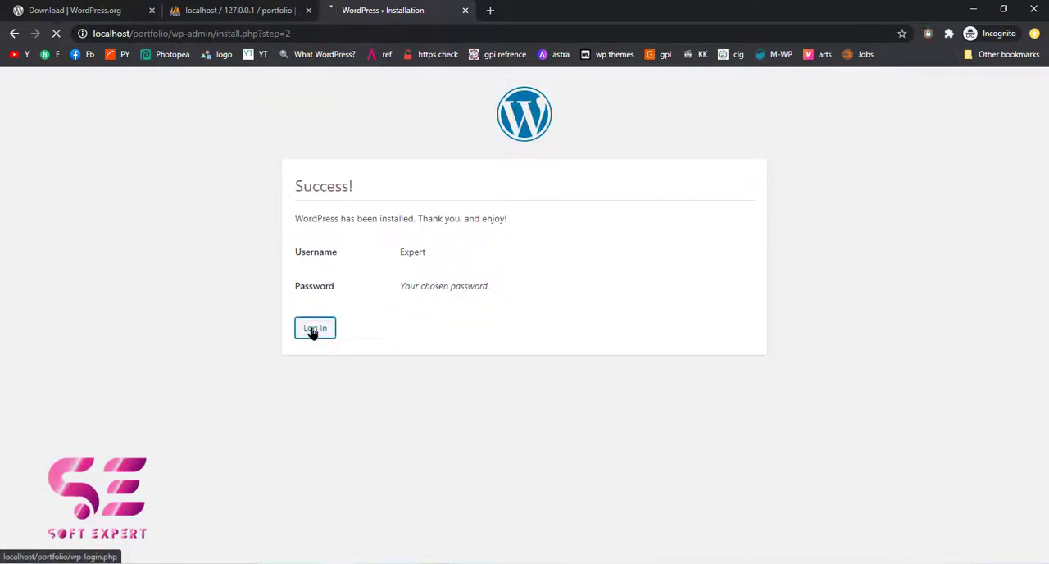
{"action": "left_click", "coordinate": [484, 269]}
{"action": "left_click", "coordinate": [487, 307]}
{"action": "left_click", "coordinate": [586, 363]}
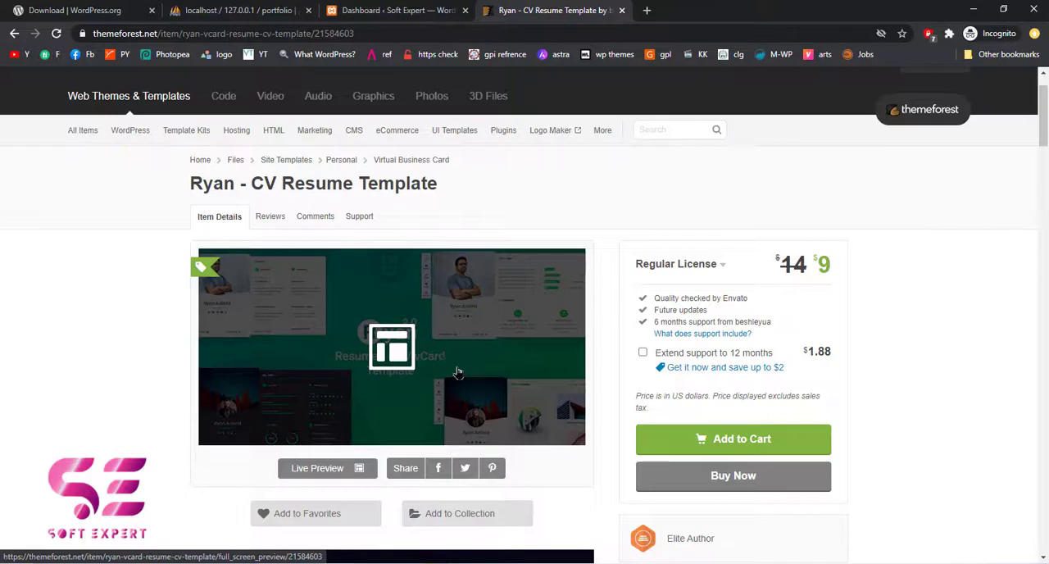
Open the WordPress version of the Ryan template, RyanCV - CV Resume Theme, and review its preview and purchase options
{"action": "scroll", "coordinate": [475, 373], "scroll_direction": "down", "scroll_amount": 2}
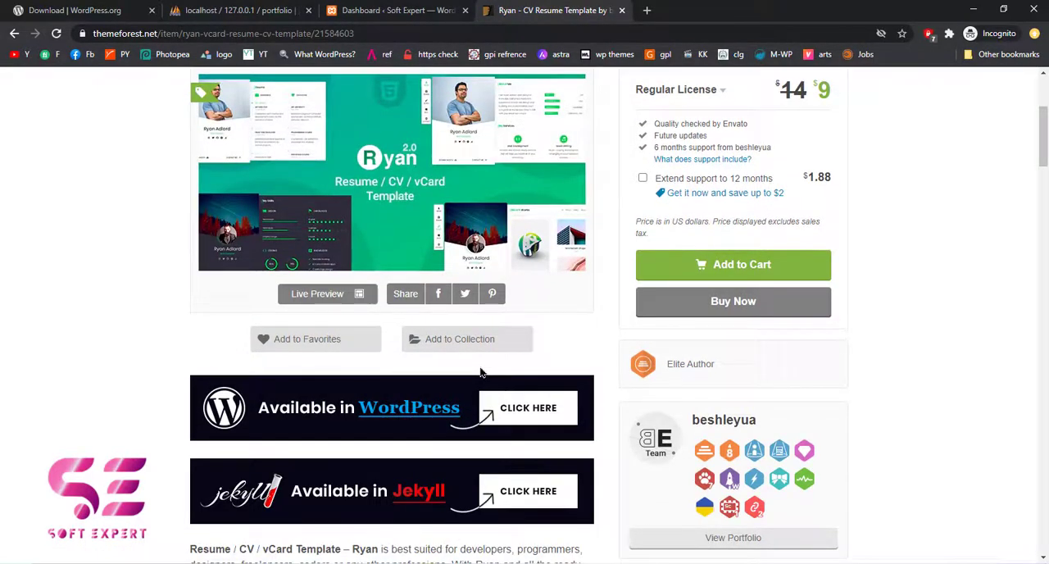
{"action": "left_click", "coordinate": [514, 412]}
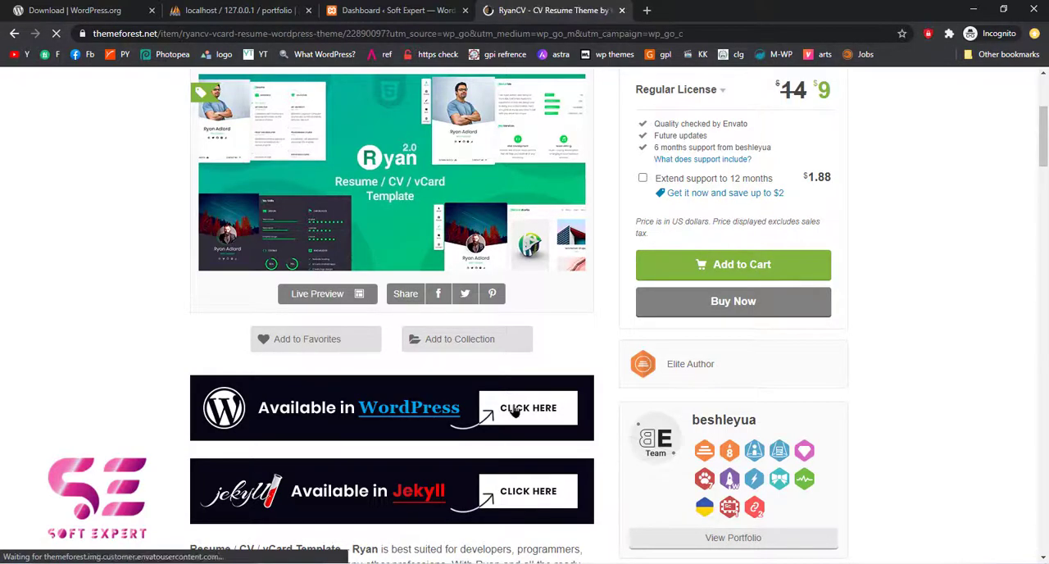
{"action": "scroll", "coordinate": [514, 409], "scroll_direction": "down", "scroll_amount": 2}
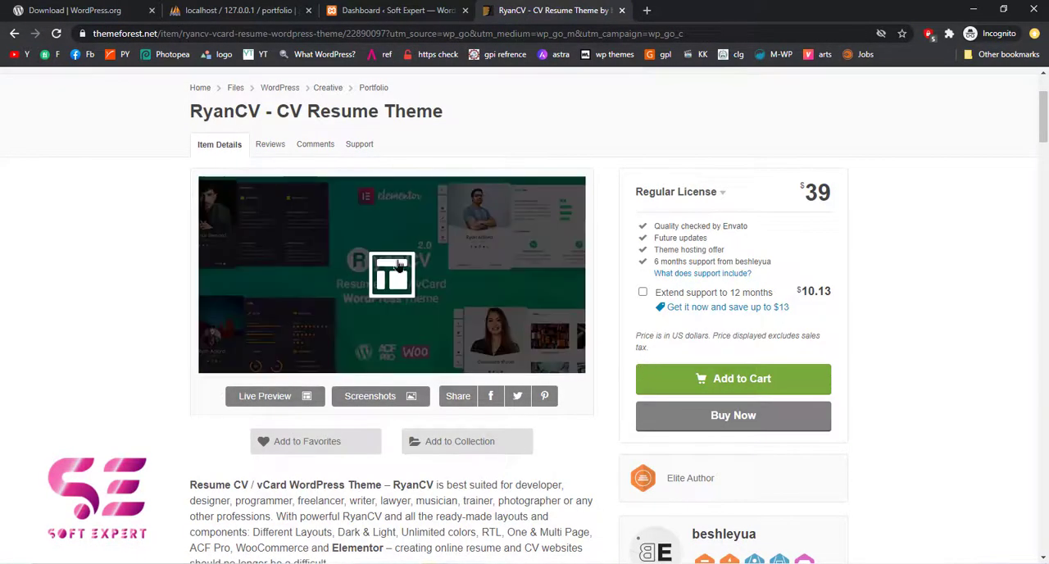
{"action": "scroll", "coordinate": [435, 267], "scroll_direction": "up", "scroll_amount": 1}
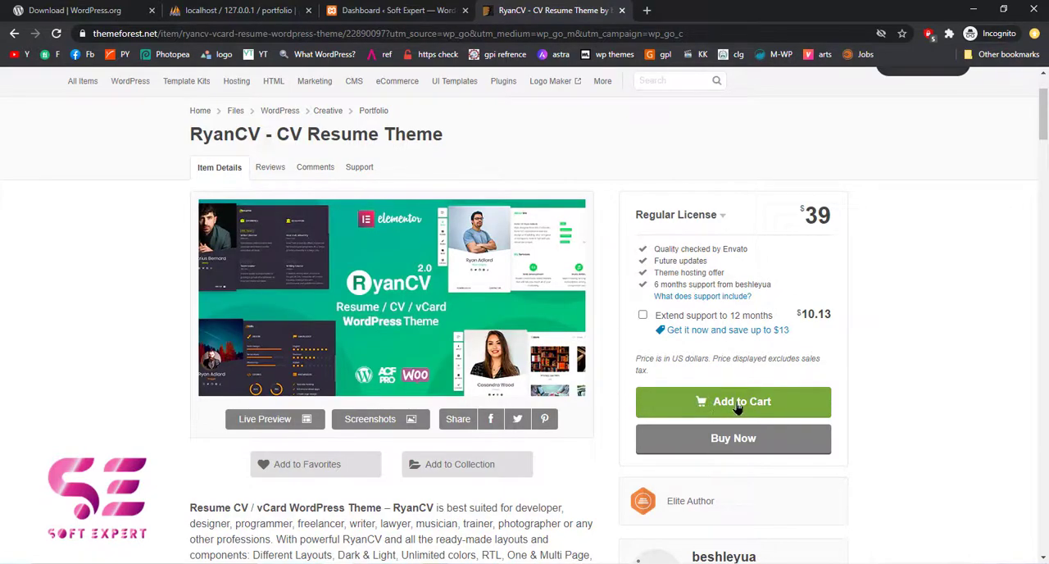
{"action": "left_click", "coordinate": [737, 408]}
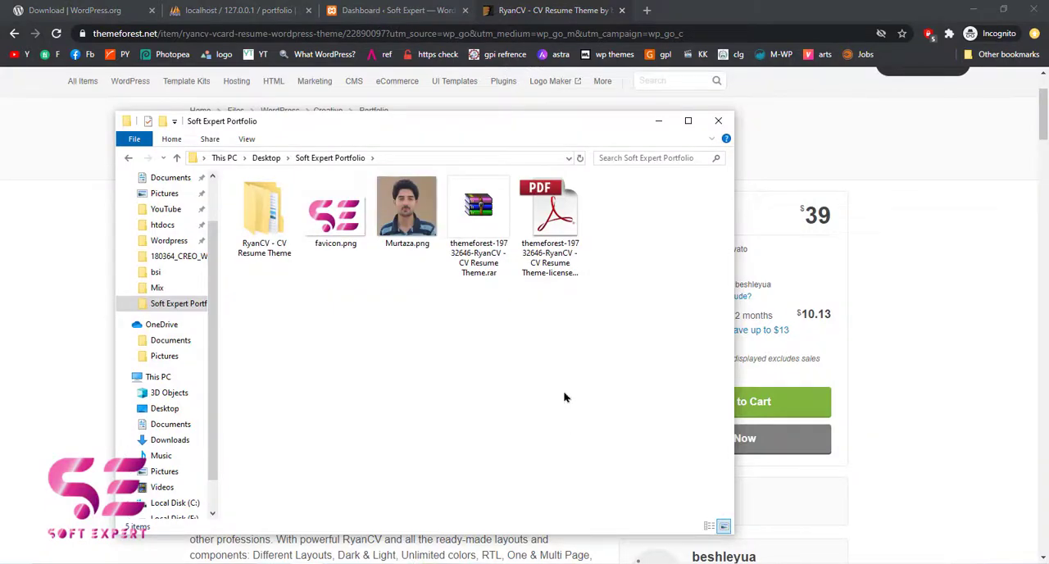
In File Explorer, open the Theme subfolder of the extracted RyanCV - CV Resume Theme folder in Soft Expert Portfolio
{"action": "right_click", "coordinate": [465, 229]}
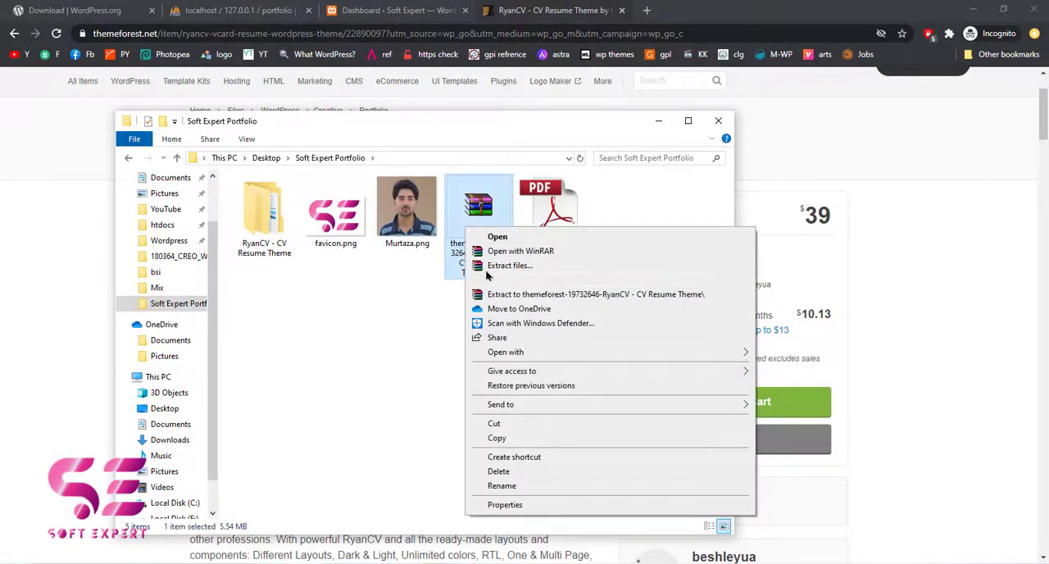
{"action": "double_click", "coordinate": [271, 236]}
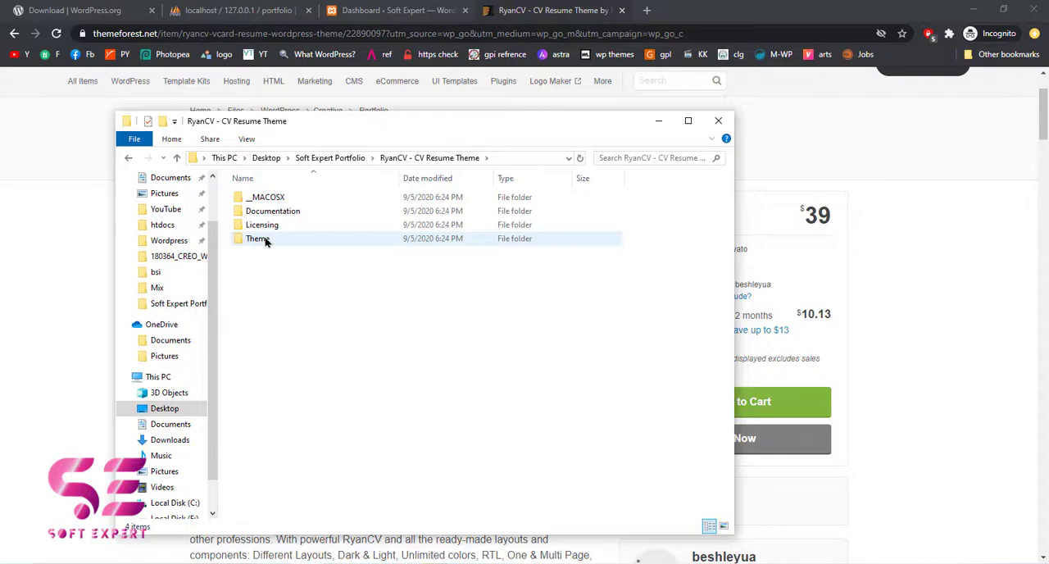
{"action": "double_click", "coordinate": [258, 238]}
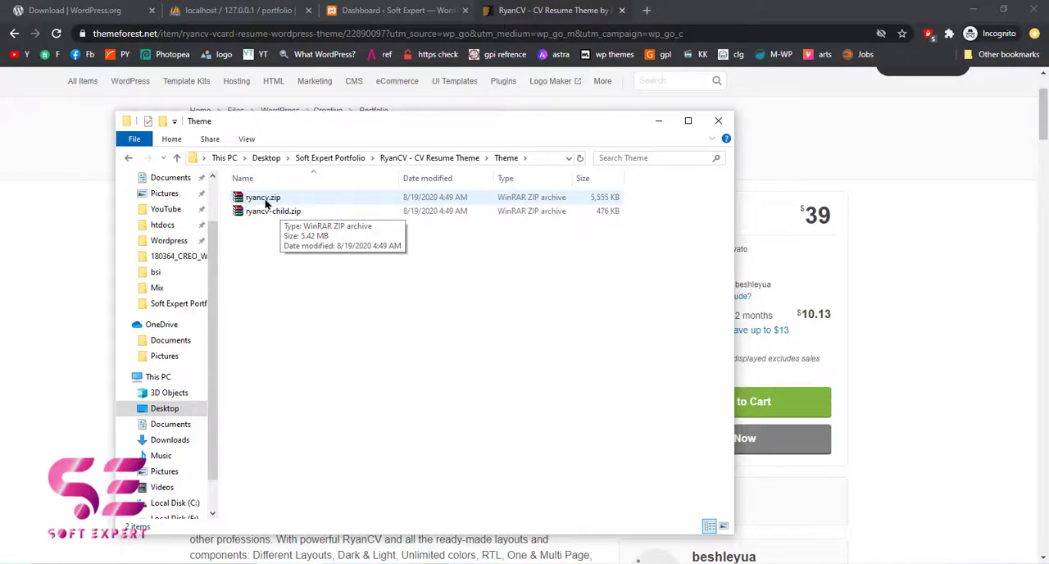
Return to the WordPress dashboard in the browser and open the upload form for adding a new theme
{"action": "left_click", "coordinate": [395, 12]}
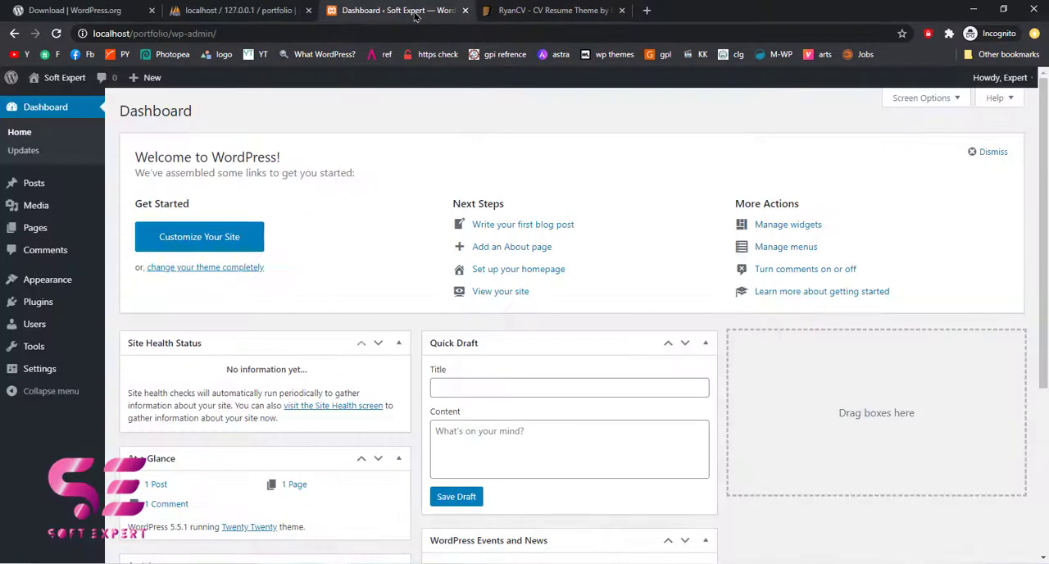
{"action": "mouse_move", "coordinate": [86, 281]}
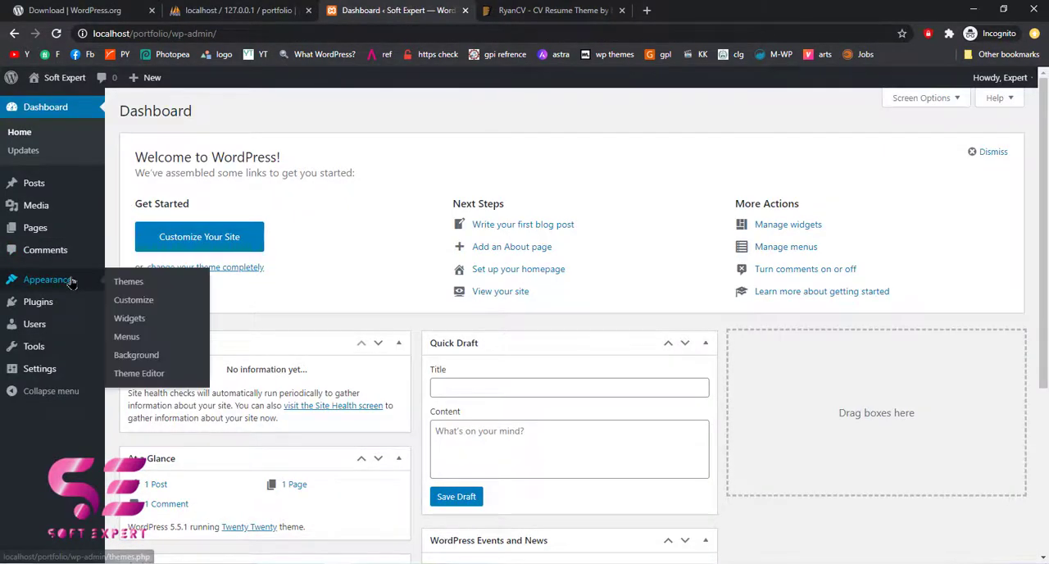
{"action": "left_click", "coordinate": [139, 283]}
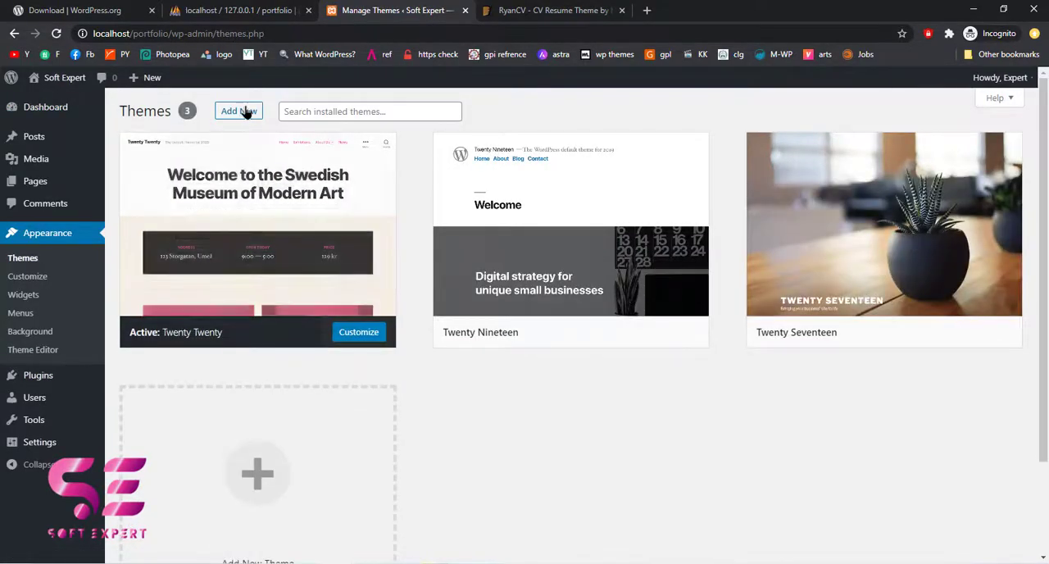
{"action": "left_click", "coordinate": [239, 111]}
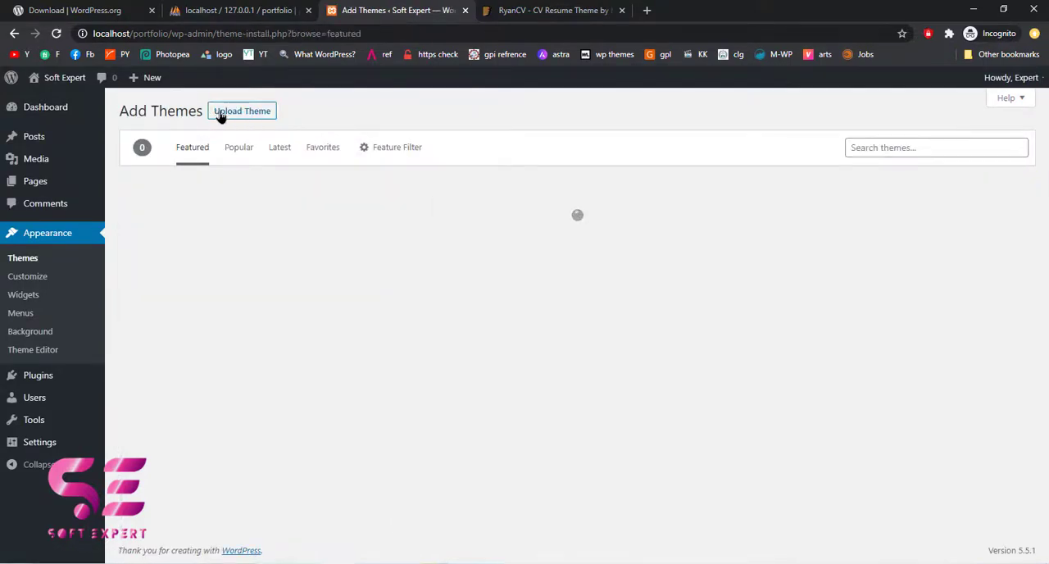
{"action": "left_click", "coordinate": [264, 114]}
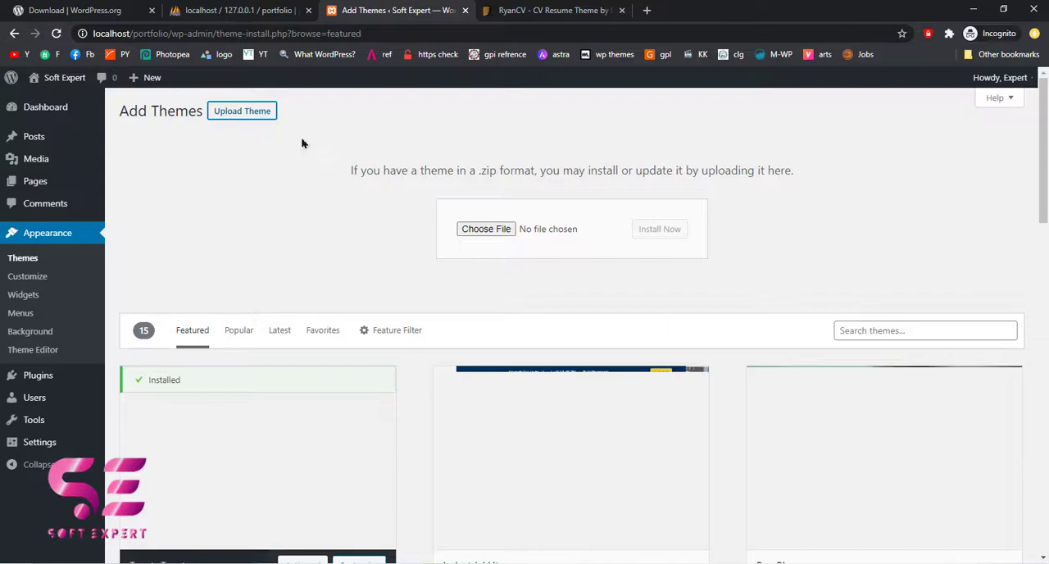
Choose ryancv.zip as the theme file, then install and activate the theme
{"action": "left_click", "coordinate": [467, 237]}
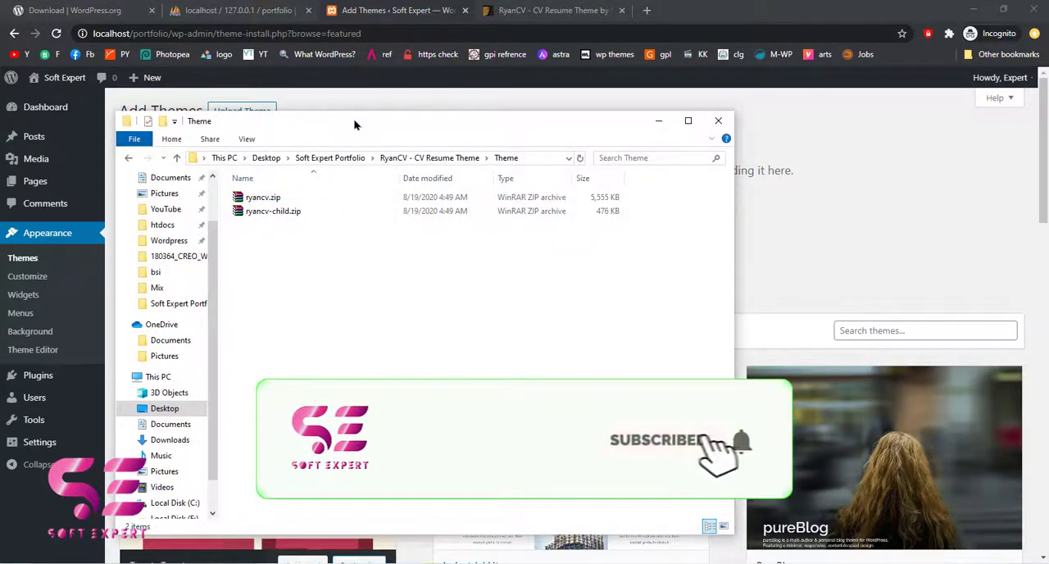
{"action": "left_click_drag", "start_coordinate": [357, 122], "coordinate": [410, 281]}
{"action": "left_click_drag", "start_coordinate": [313, 355], "coordinate": [492, 228]}
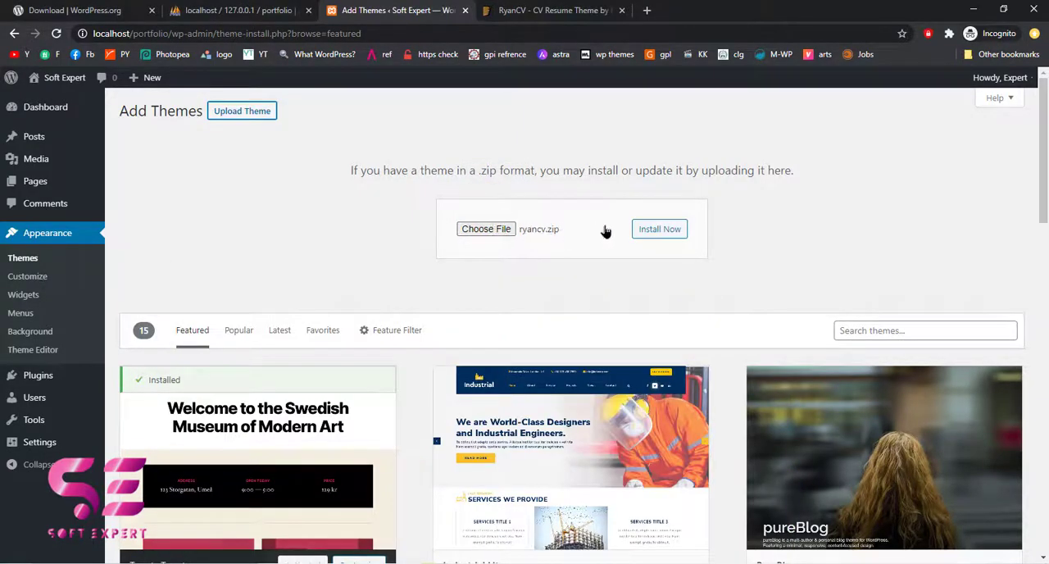
{"action": "left_click", "coordinate": [644, 232]}
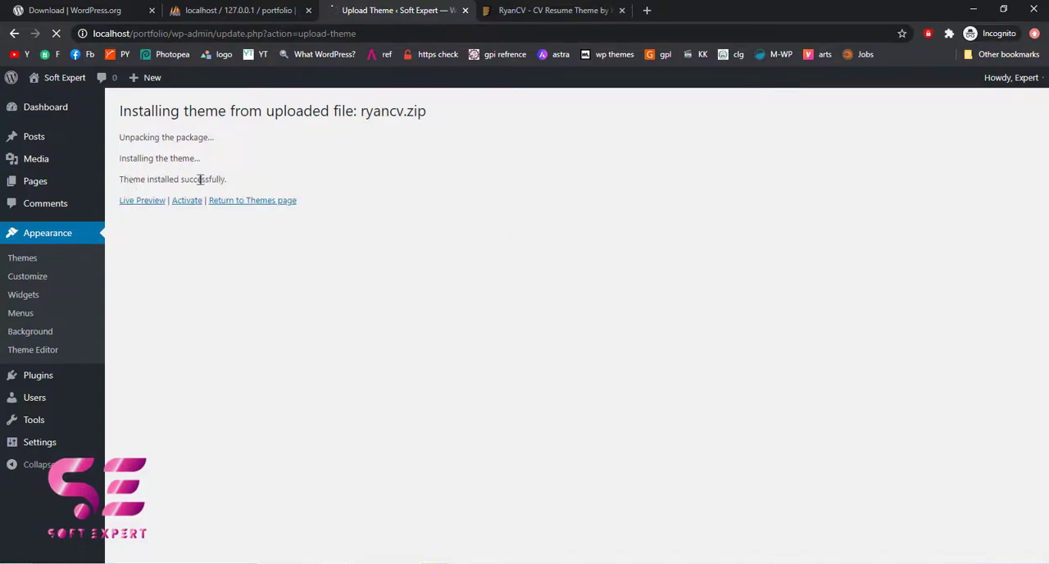
{"action": "left_click", "coordinate": [187, 204]}
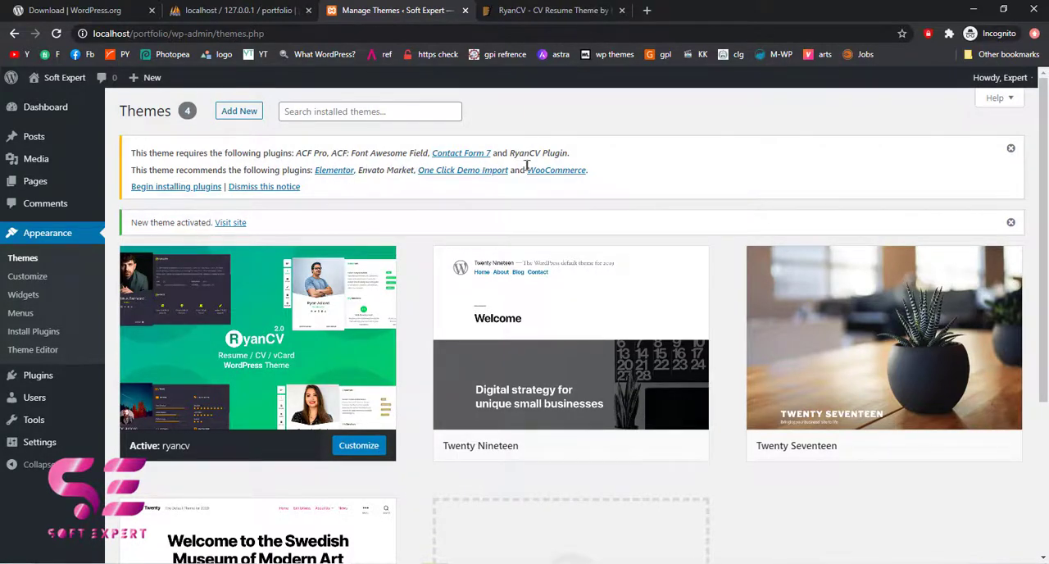
Install the theme's plugins ACF Pro, ACF: Font Awesome Field, Contact Form 7, RyanCV Plugin, Elementor and One Click Demo Import in bulk
{"action": "left_click", "coordinate": [188, 189]}
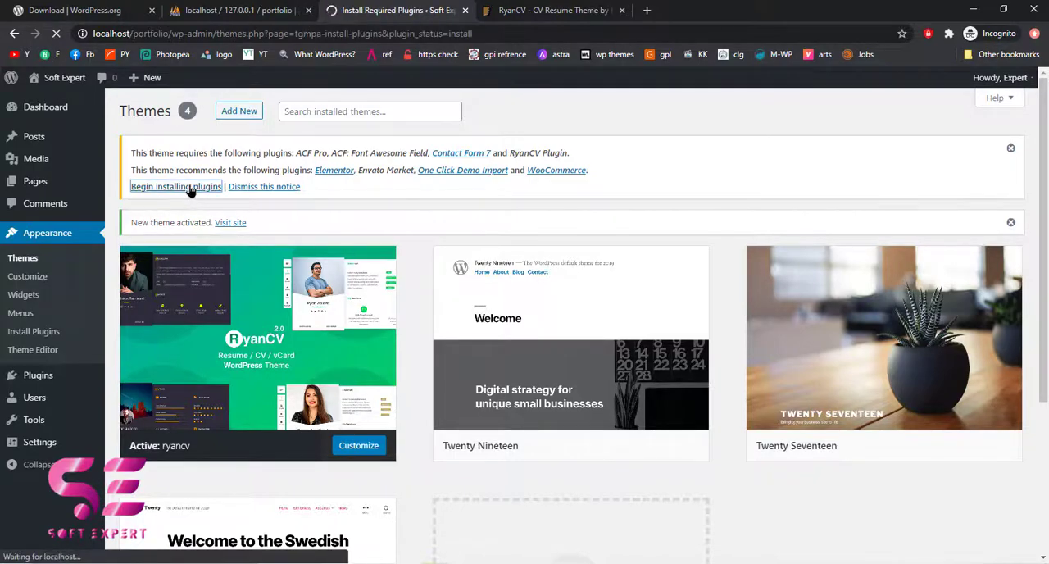
{"action": "scroll", "coordinate": [190, 190], "scroll_direction": "down", "scroll_amount": 1}
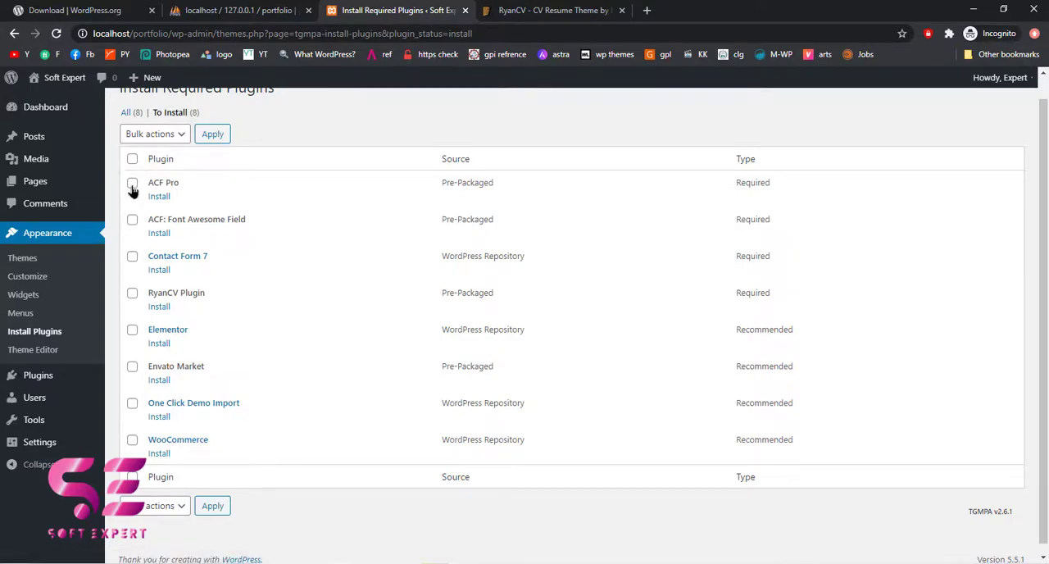
{"action": "left_click", "coordinate": [133, 222]}
{"action": "left_click", "coordinate": [132, 259]}
{"action": "left_click", "coordinate": [132, 295]}
{"action": "left_click", "coordinate": [132, 332]}
{"action": "left_click", "coordinate": [132, 402]}
{"action": "left_click", "coordinate": [178, 505]}
{"action": "left_click", "coordinate": [143, 546]}
{"action": "left_click", "coordinate": [212, 508]}
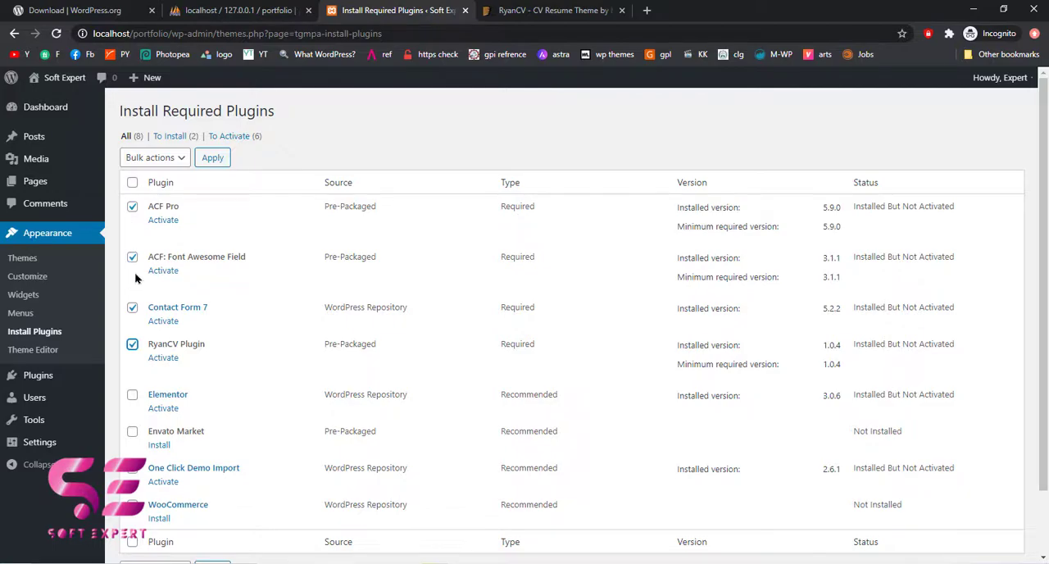
Activate ACF Pro, ACF: Font Awesome Field, Contact Form 7, RyanCV Plugin, Elementor and One Click Demo Import in bulk
{"action": "scroll", "coordinate": [135, 272], "scroll_direction": "down", "scroll_amount": 2}
{"action": "left_click", "coordinate": [133, 322]}
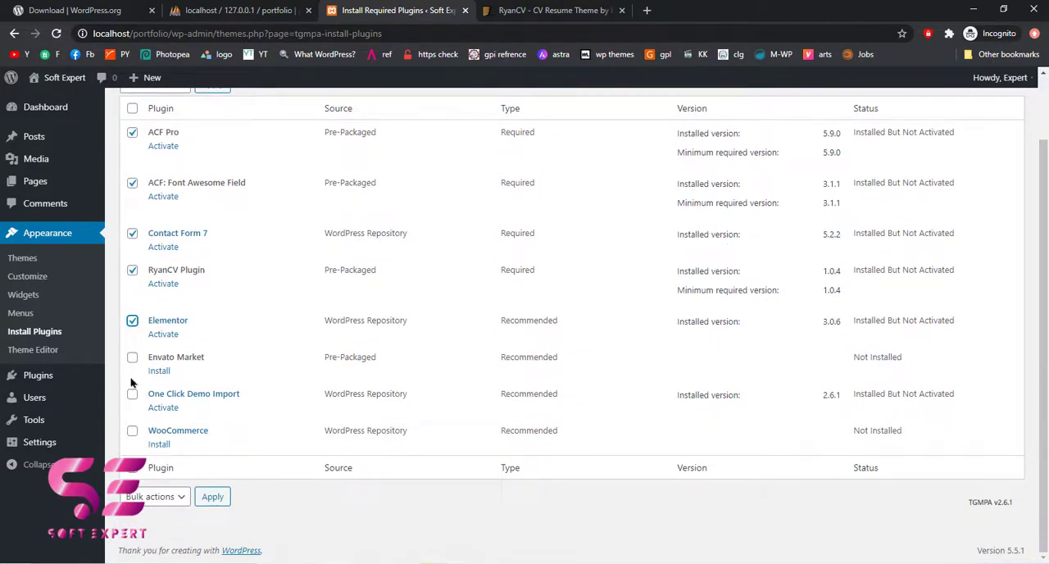
{"action": "left_click", "coordinate": [132, 394]}
{"action": "scroll", "coordinate": [131, 400], "scroll_direction": "up", "scroll_amount": 2}
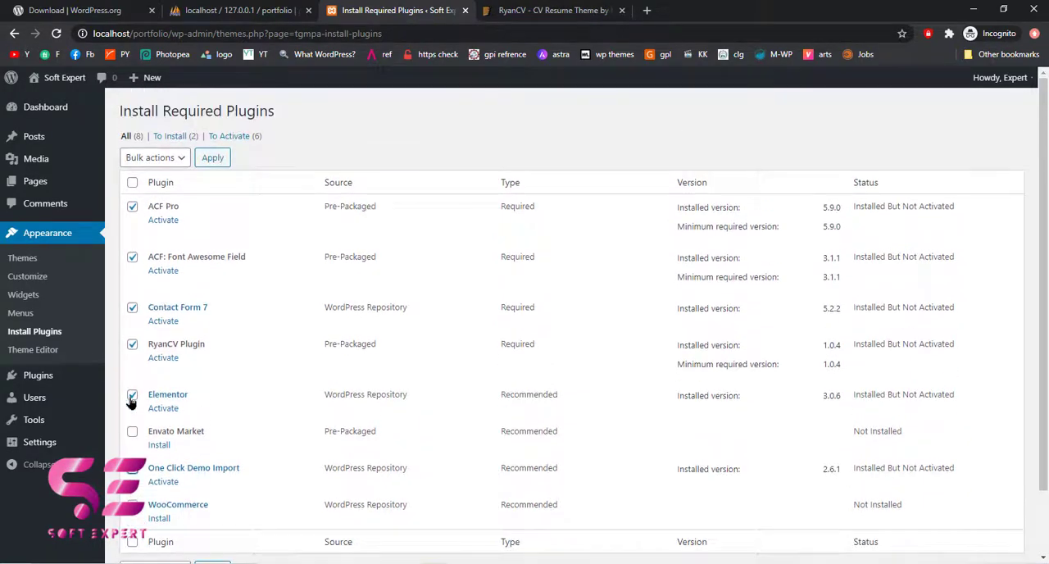
{"action": "left_click", "coordinate": [163, 164]}
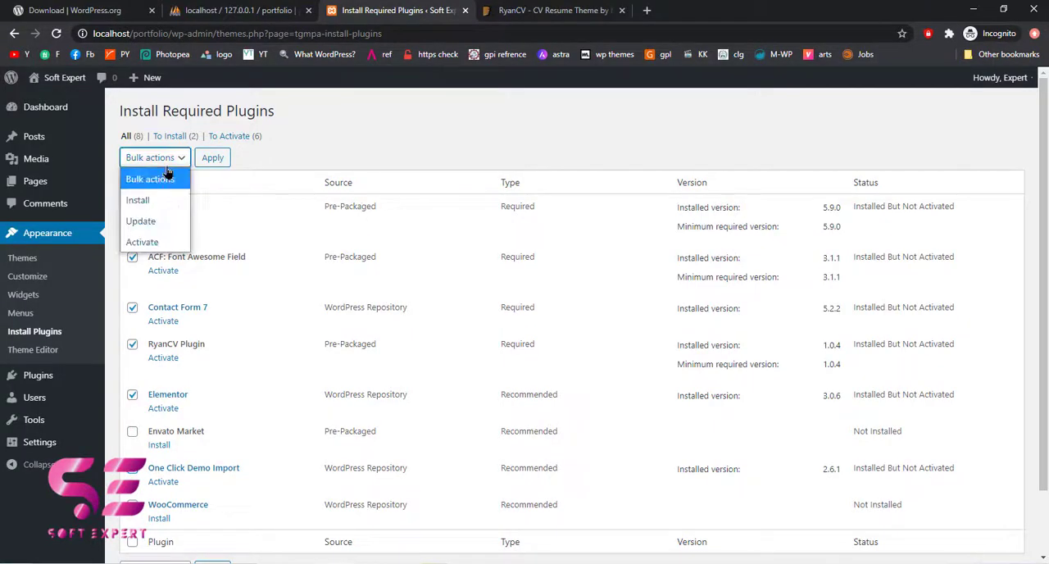
{"action": "left_click", "coordinate": [149, 241]}
{"action": "left_click", "coordinate": [211, 160]}
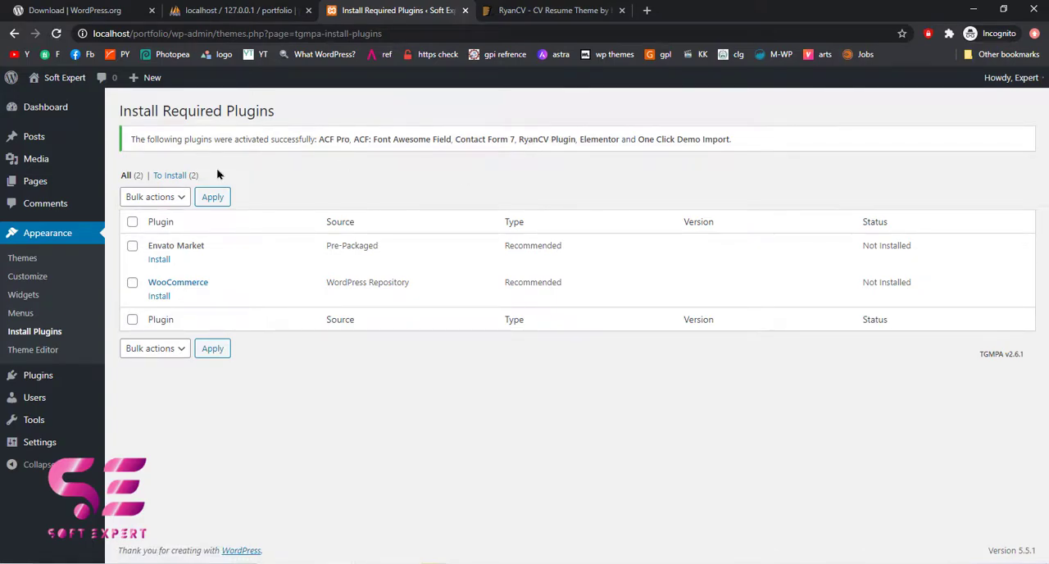
Reload the WordPress admin and open the Import Demo Data page
{"action": "left_click", "coordinate": [57, 36]}
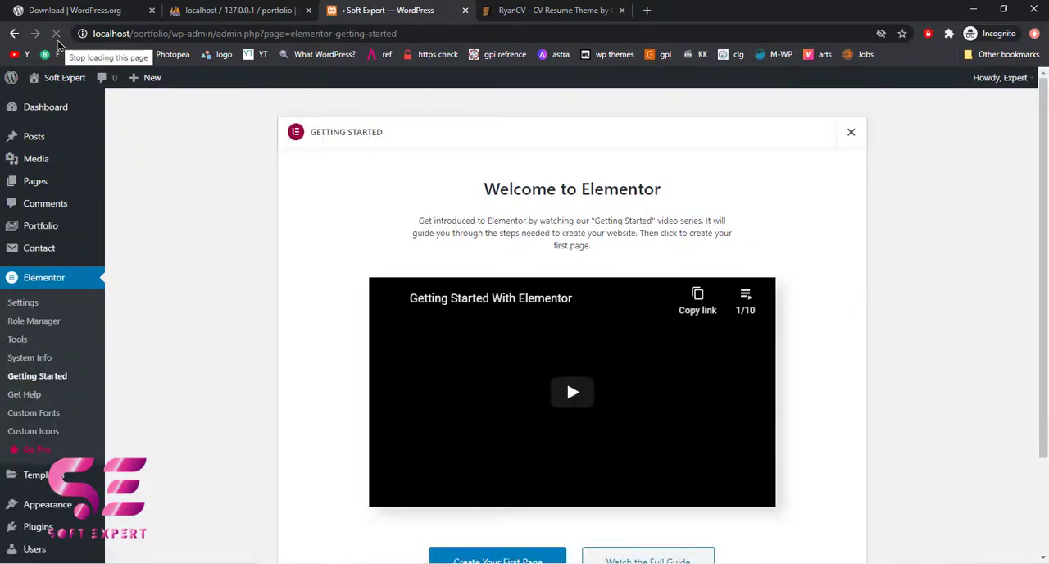
{"action": "scroll", "coordinate": [153, 337], "scroll_direction": "down", "scroll_amount": 2}
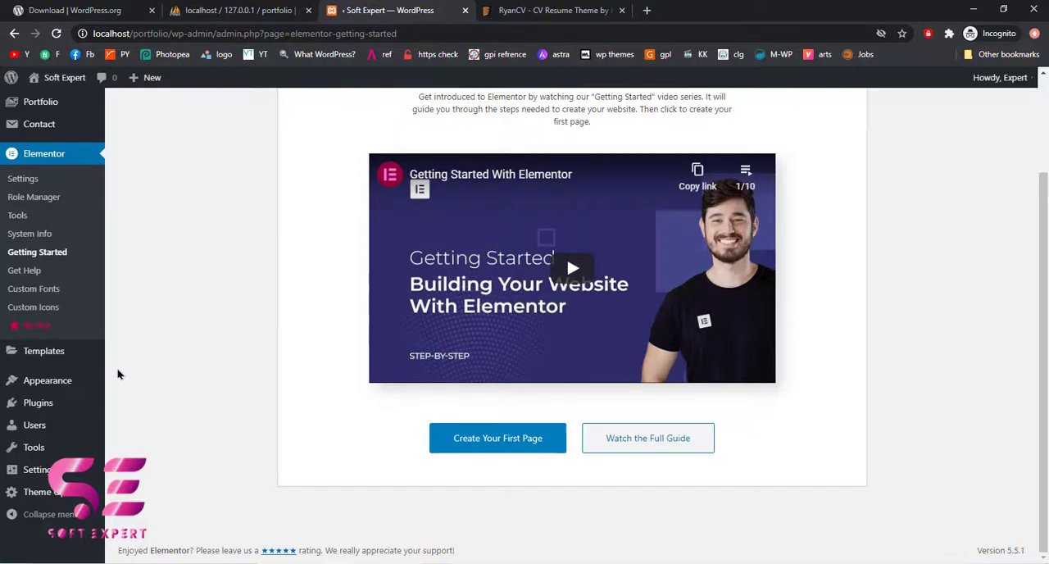
{"action": "mouse_move", "coordinate": [59, 382]}
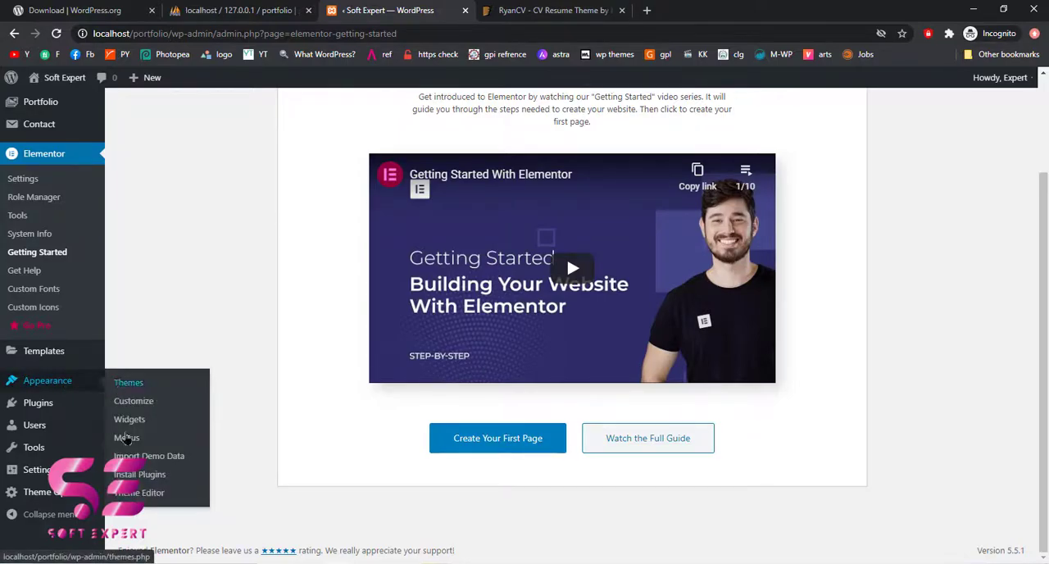
{"action": "left_click", "coordinate": [171, 462]}
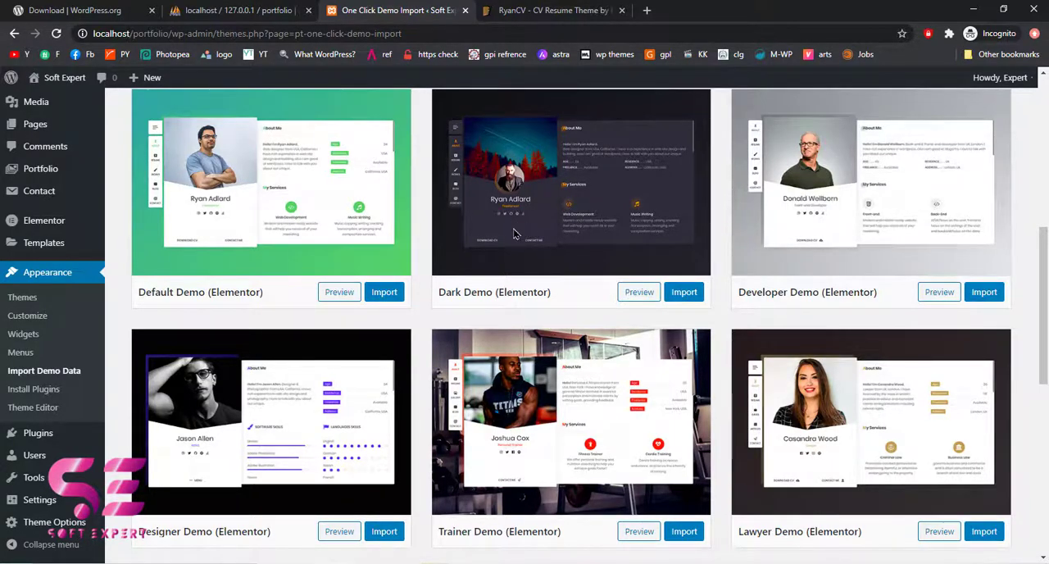
Import the Dark Demo (Elementor) and confirm the import
{"action": "left_click", "coordinate": [683, 296]}
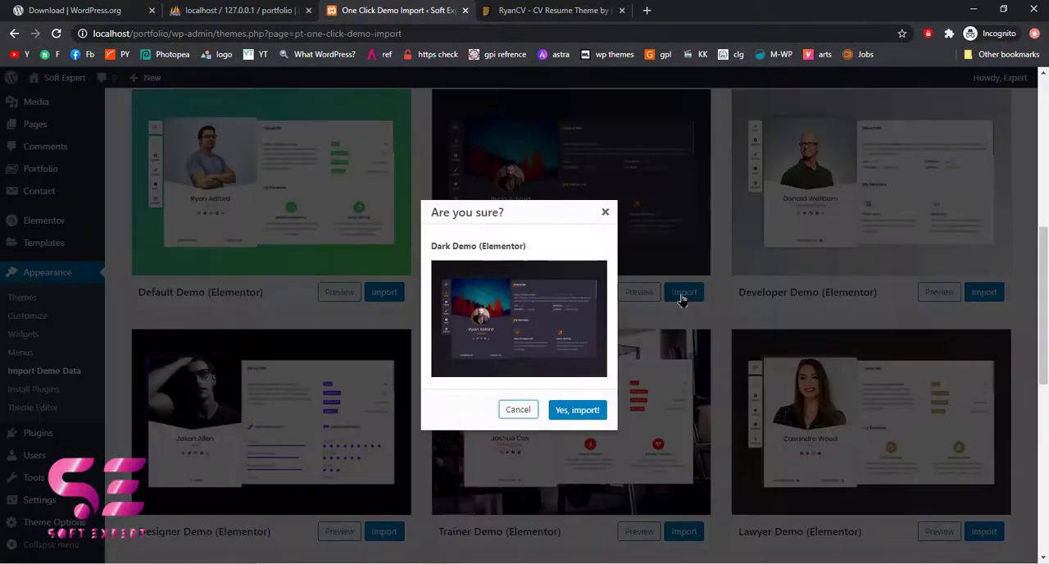
{"action": "left_click", "coordinate": [574, 410]}
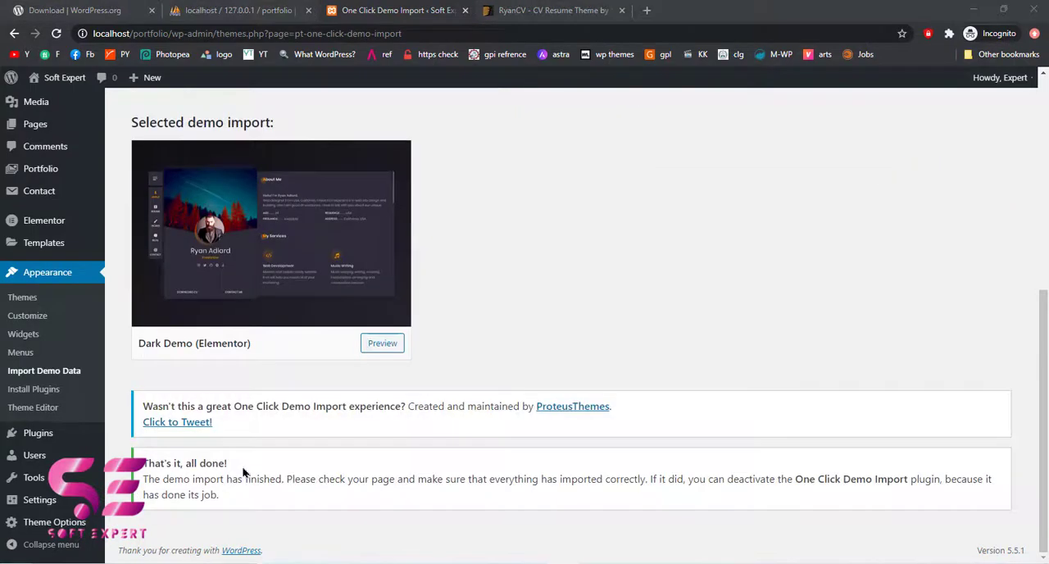
{"action": "left_click_drag", "start_coordinate": [142, 463], "coordinate": [232, 469]}
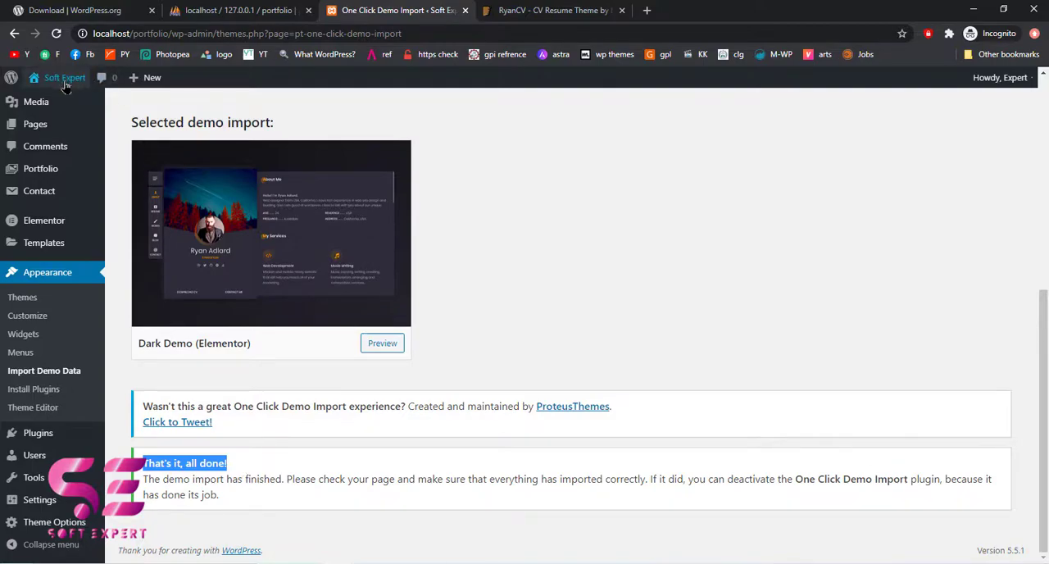
Visit the site's front page and examine its side panel and Resume section
{"action": "mouse_move", "coordinate": [64, 78]}
{"action": "left_click", "coordinate": [48, 101]}
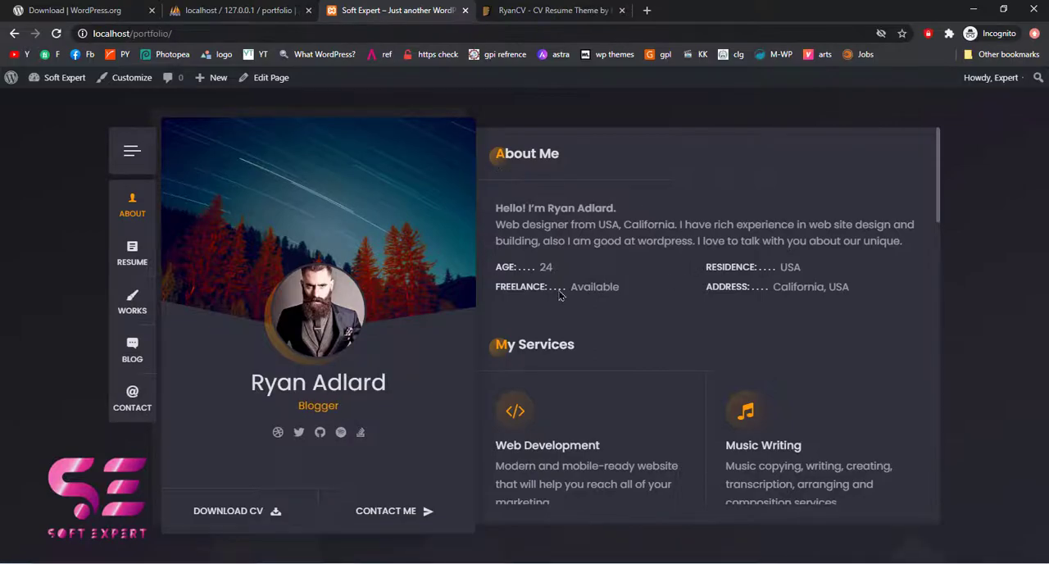
{"action": "left_click", "coordinate": [133, 148]}
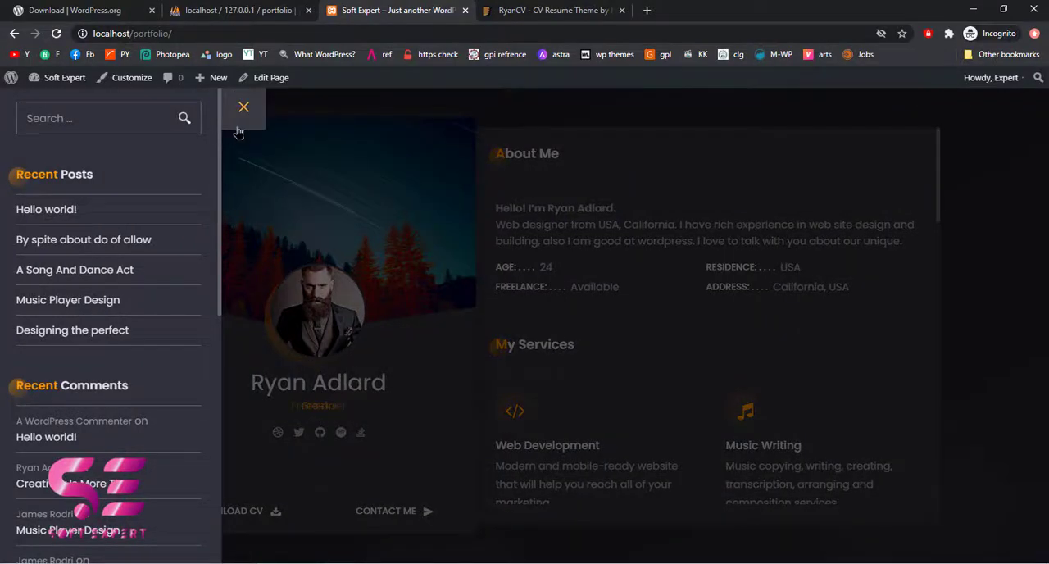
{"action": "left_click", "coordinate": [235, 131]}
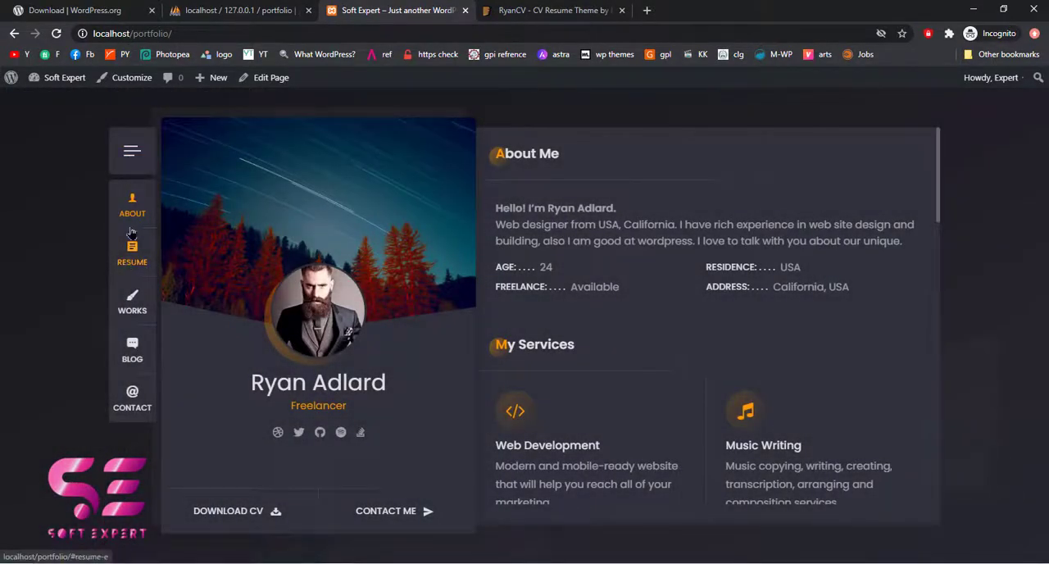
{"action": "left_click", "coordinate": [129, 251]}
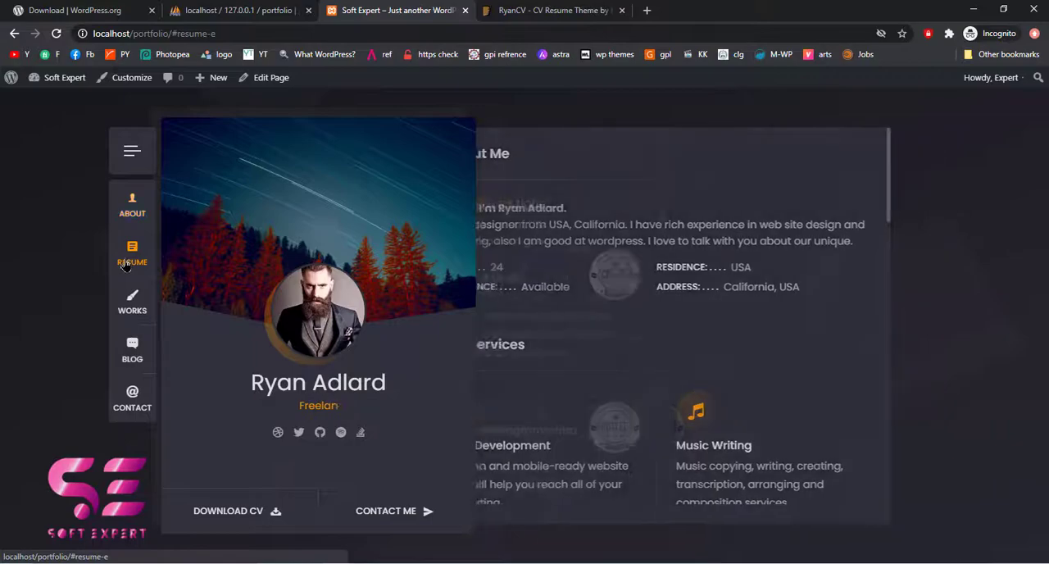
Examine the Works and About sections of the site's front page
{"action": "left_click", "coordinate": [127, 309]}
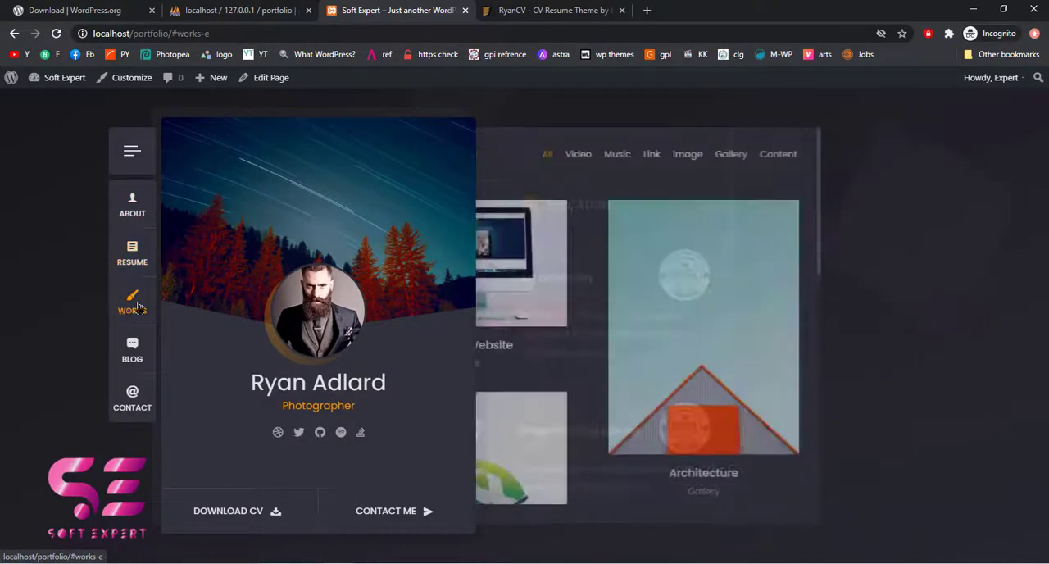
{"action": "scroll", "coordinate": [710, 297], "scroll_direction": "down", "scroll_amount": 5}
{"action": "scroll", "coordinate": [714, 298], "scroll_direction": "up", "scroll_amount": 6}
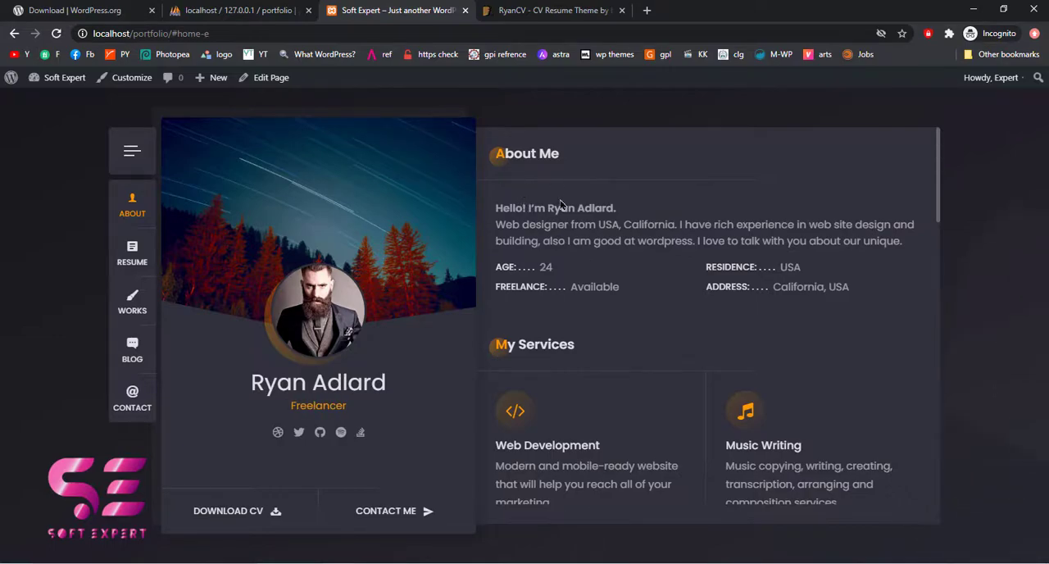
{"action": "scroll", "coordinate": [632, 300], "scroll_direction": "down", "scroll_amount": 3}
{"action": "scroll", "coordinate": [632, 300], "scroll_direction": "up", "scroll_amount": 3}
{"action": "scroll", "coordinate": [619, 268], "scroll_direction": "down", "scroll_amount": 3}
{"action": "scroll", "coordinate": [617, 269], "scroll_direction": "up", "scroll_amount": 3}
Go back to the WordPress dashboard and open the Home (Elementor) front page for editing with Elementor
{"action": "mouse_move", "coordinate": [51, 78]}
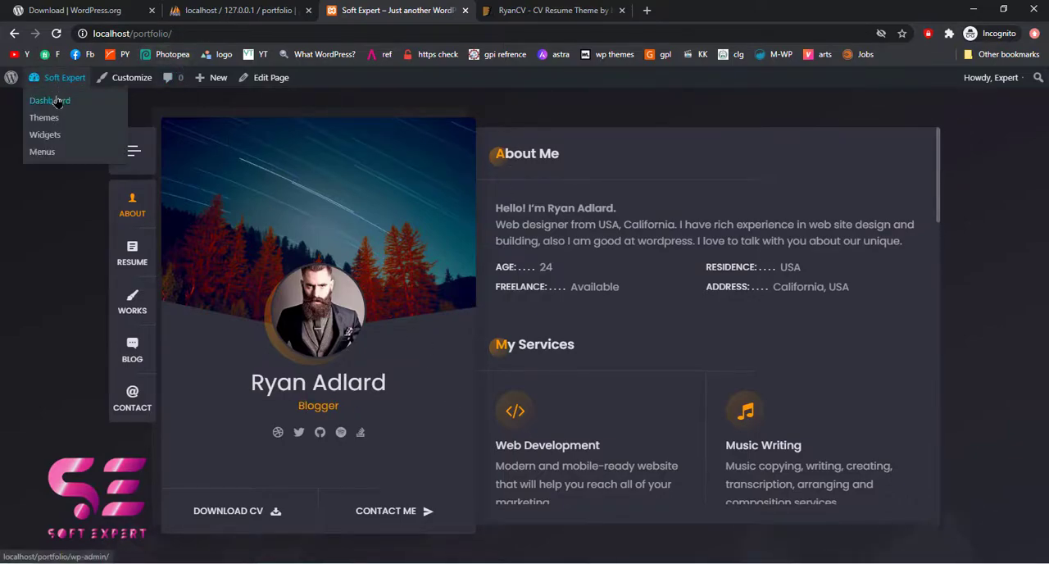
{"action": "left_click", "coordinate": [51, 101]}
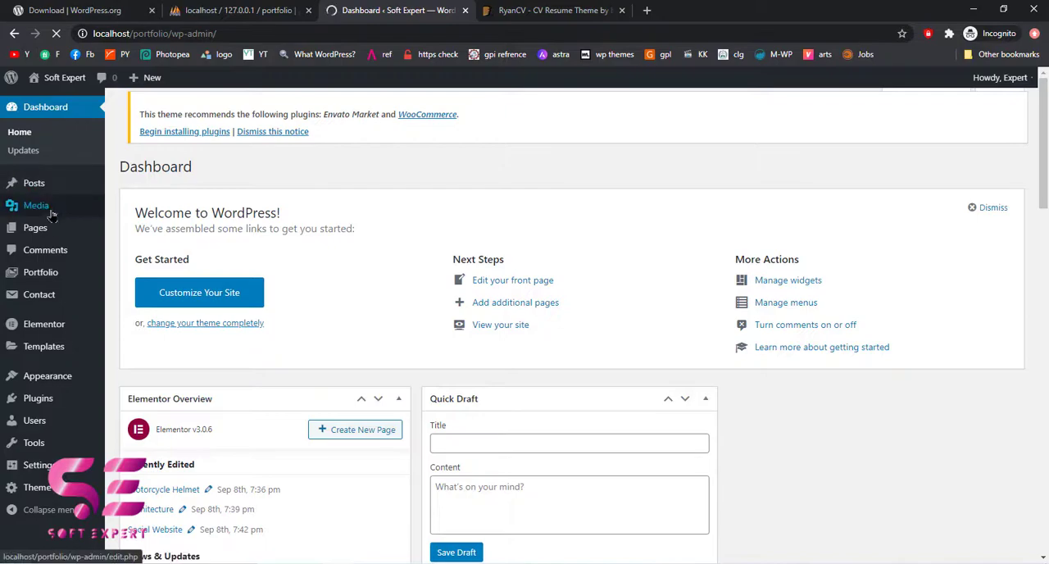
{"action": "mouse_move", "coordinate": [47, 235]}
{"action": "left_click", "coordinate": [46, 234]}
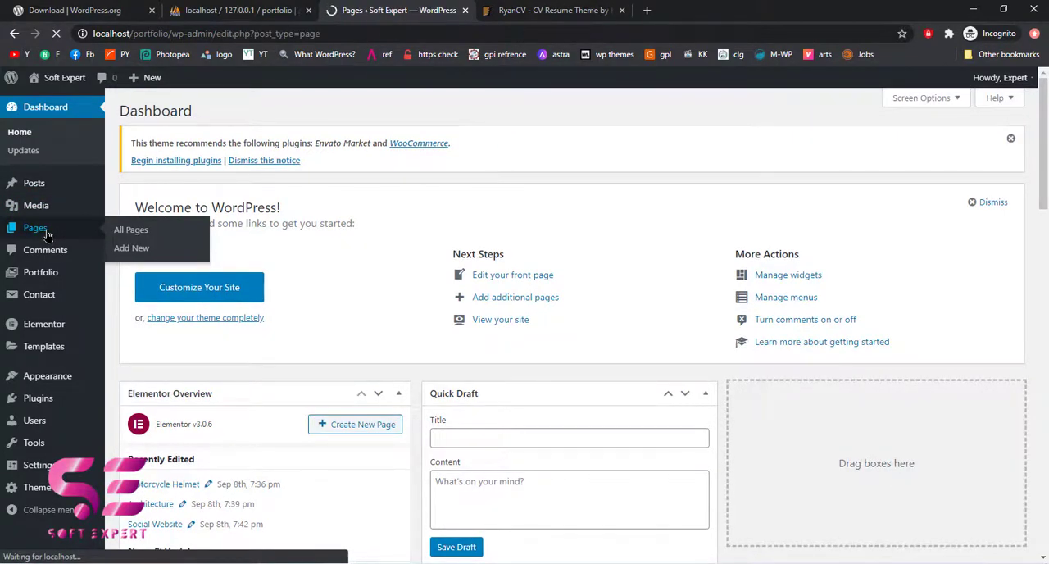
{"action": "scroll", "coordinate": [228, 189], "scroll_direction": "down", "scroll_amount": 2}
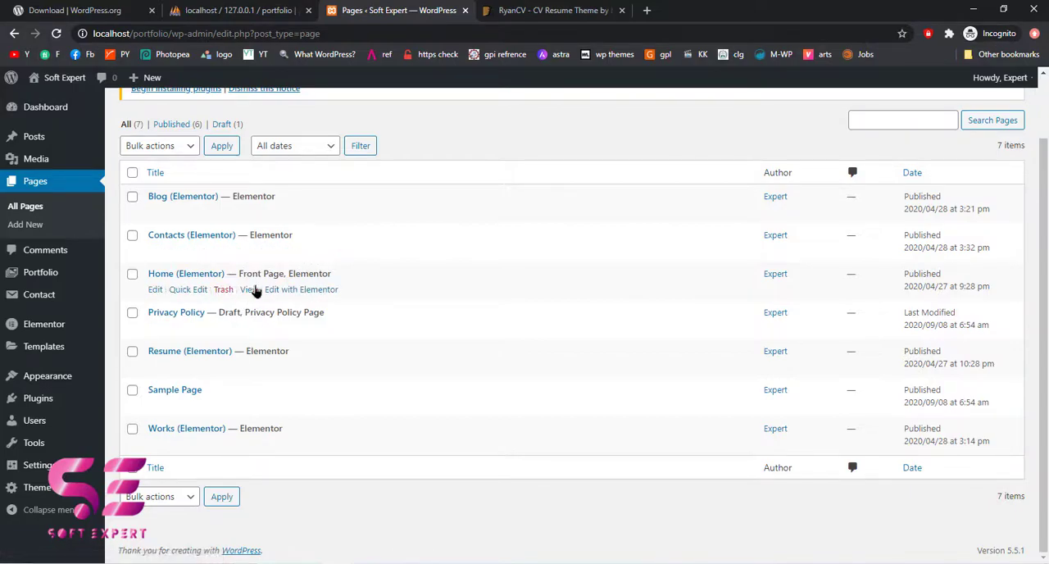
{"action": "left_click", "coordinate": [296, 292]}
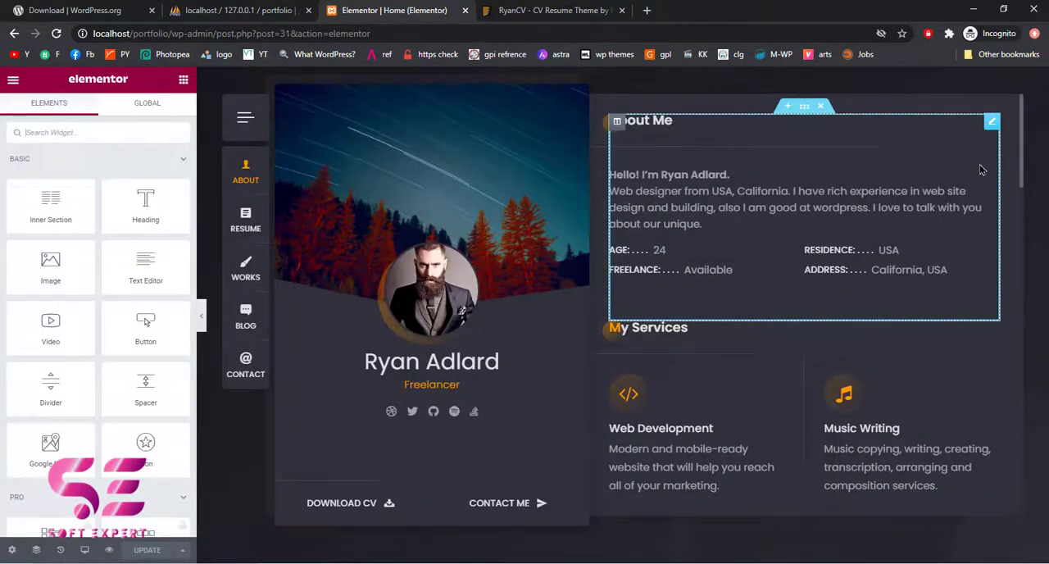
Look through the Home page's sections, open the About Me widget for editing and dismiss the Meet Right Click tip
{"action": "scroll", "coordinate": [766, 339], "scroll_direction": "down", "scroll_amount": 6}
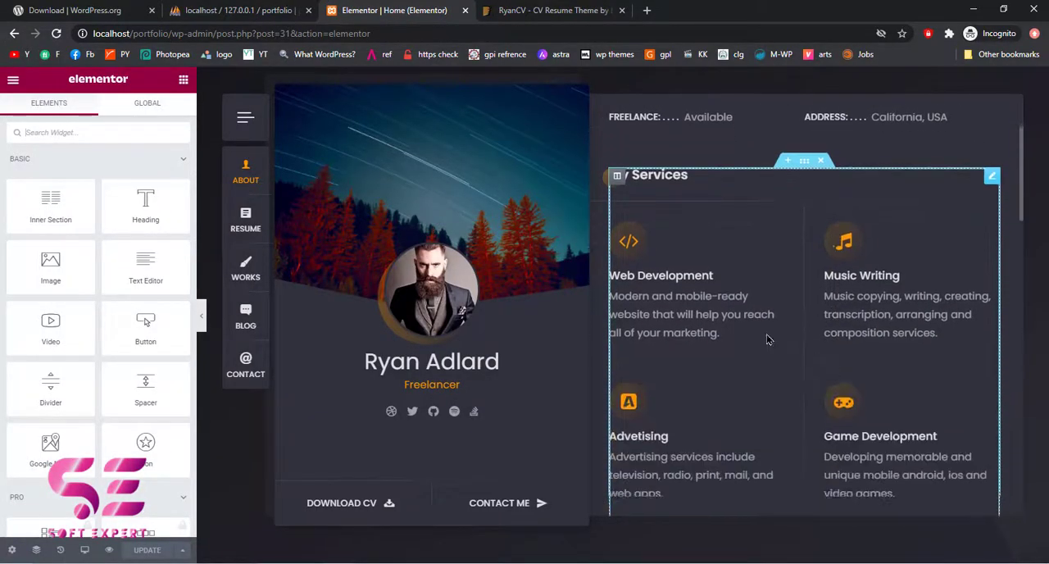
{"action": "scroll", "coordinate": [766, 339], "scroll_direction": "down", "scroll_amount": 5}
{"action": "scroll", "coordinate": [766, 339], "scroll_direction": "up", "scroll_amount": 5}
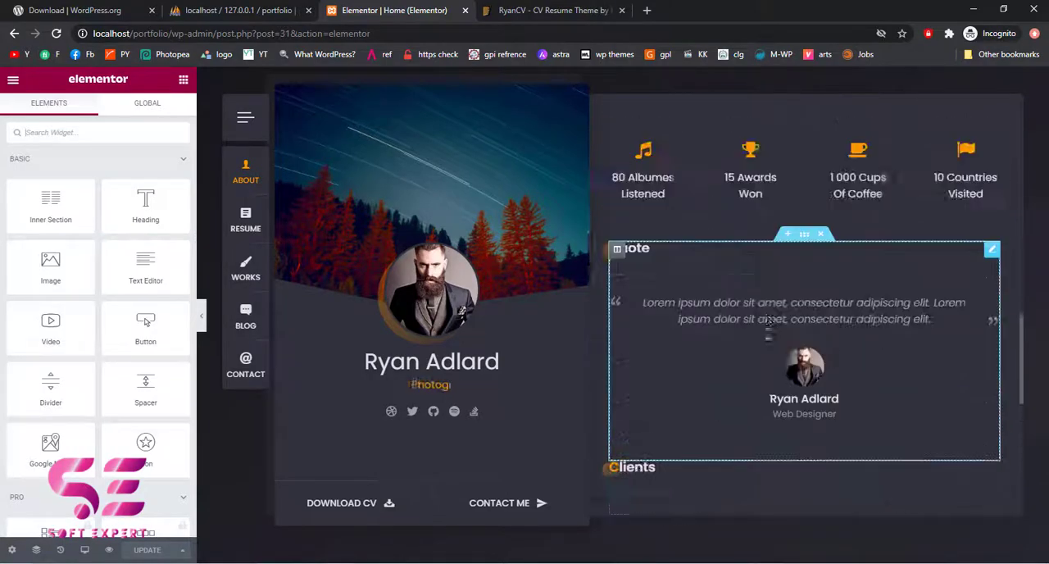
{"action": "scroll", "coordinate": [768, 339], "scroll_direction": "up", "scroll_amount": 6}
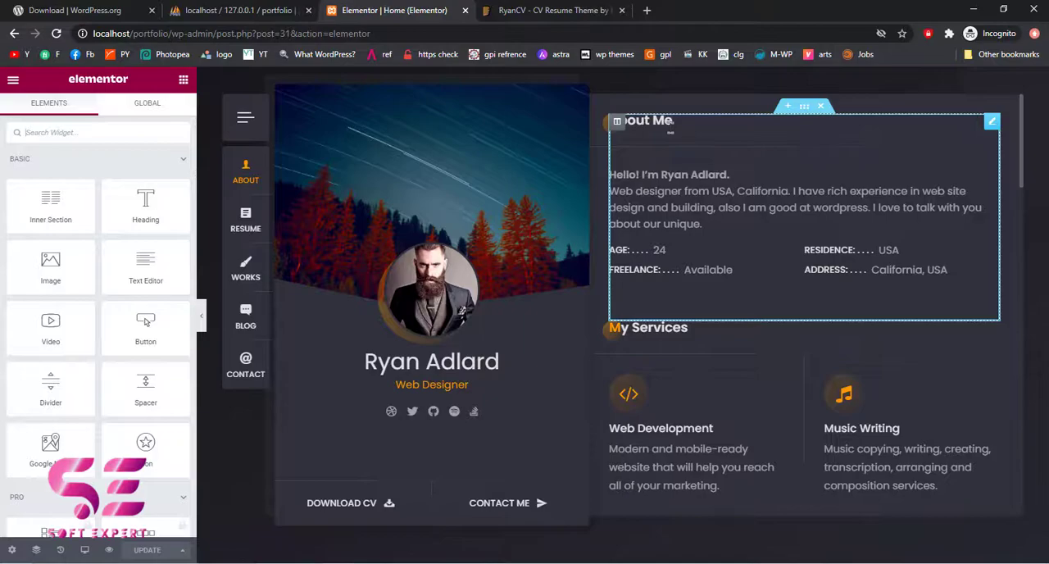
{"action": "left_click", "coordinate": [991, 122]}
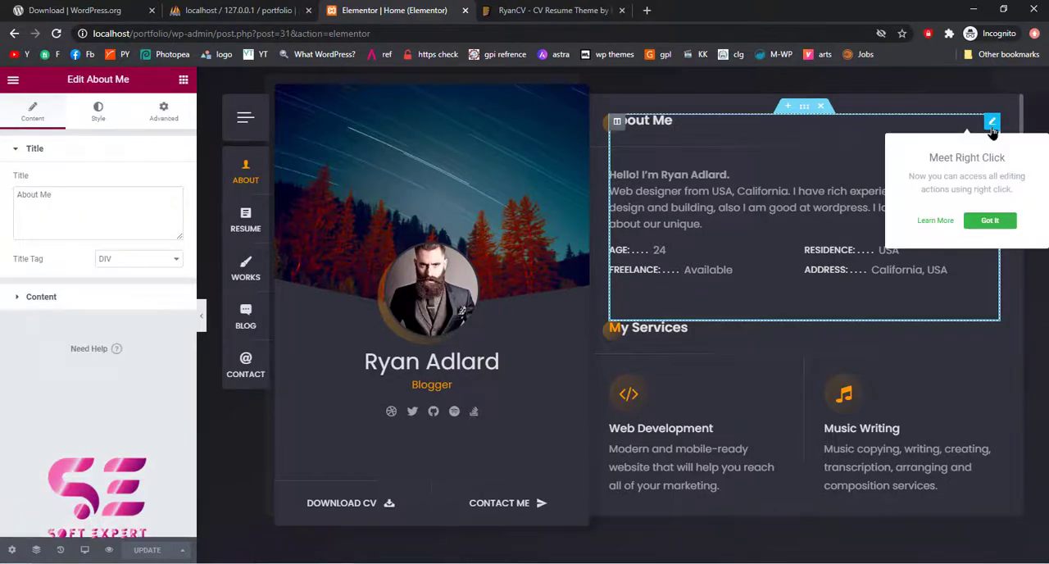
{"action": "left_click", "coordinate": [989, 219]}
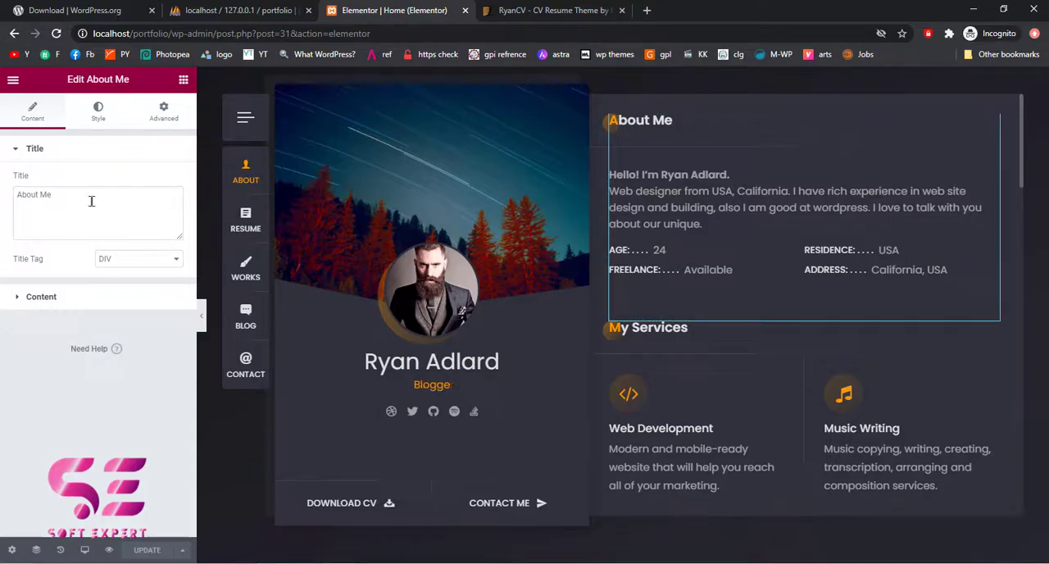
{"action": "left_click_drag", "start_coordinate": [70, 195], "coordinate": [1, 205]}
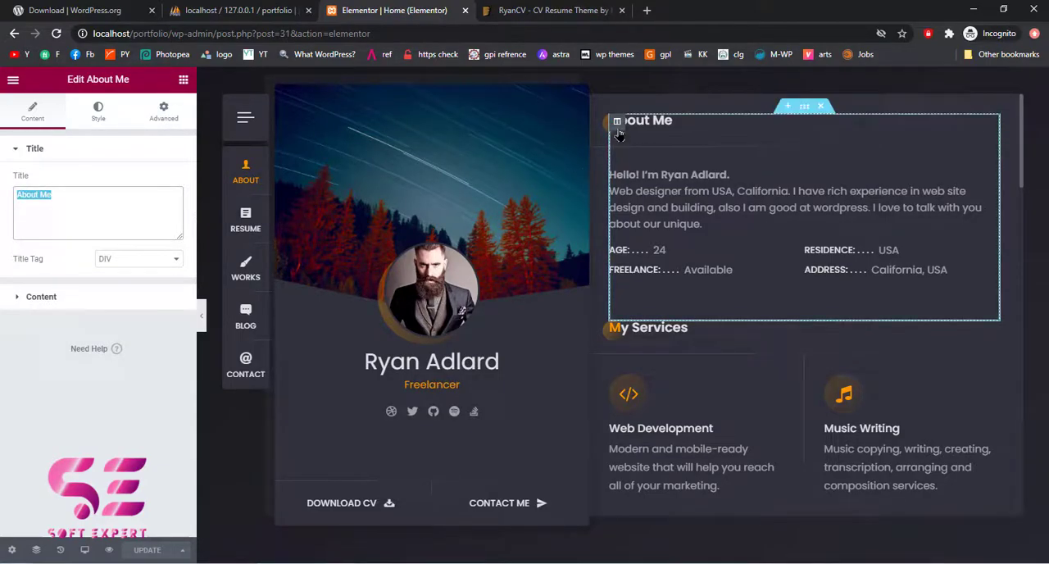
Examine the About Me widget's Content settings, including the description text and the Age item's label and value
{"action": "left_click", "coordinate": [45, 299]}
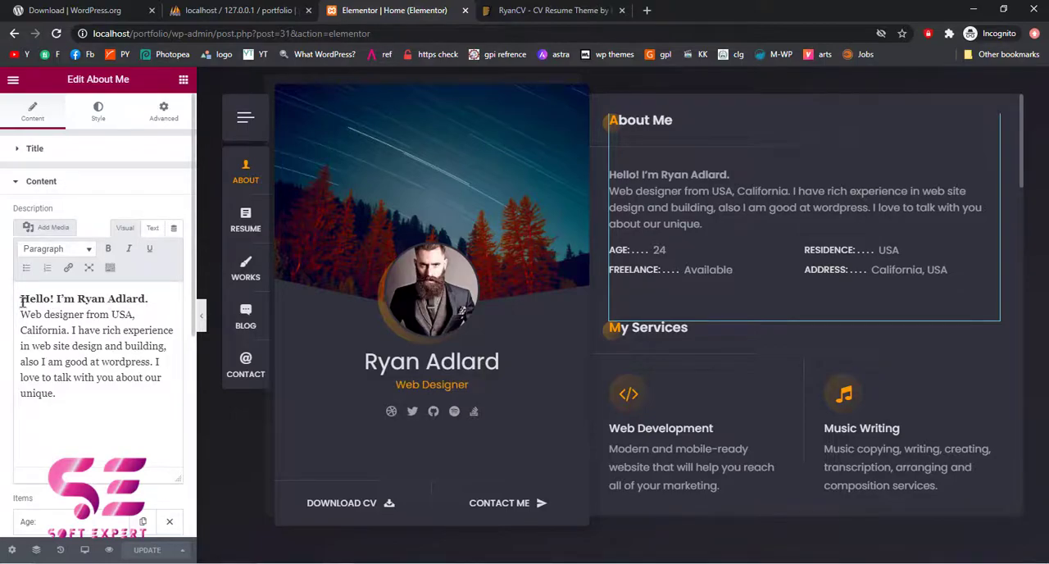
{"action": "left_click_drag", "start_coordinate": [22, 300], "coordinate": [58, 413]}
{"action": "left_click", "coordinate": [59, 413]}
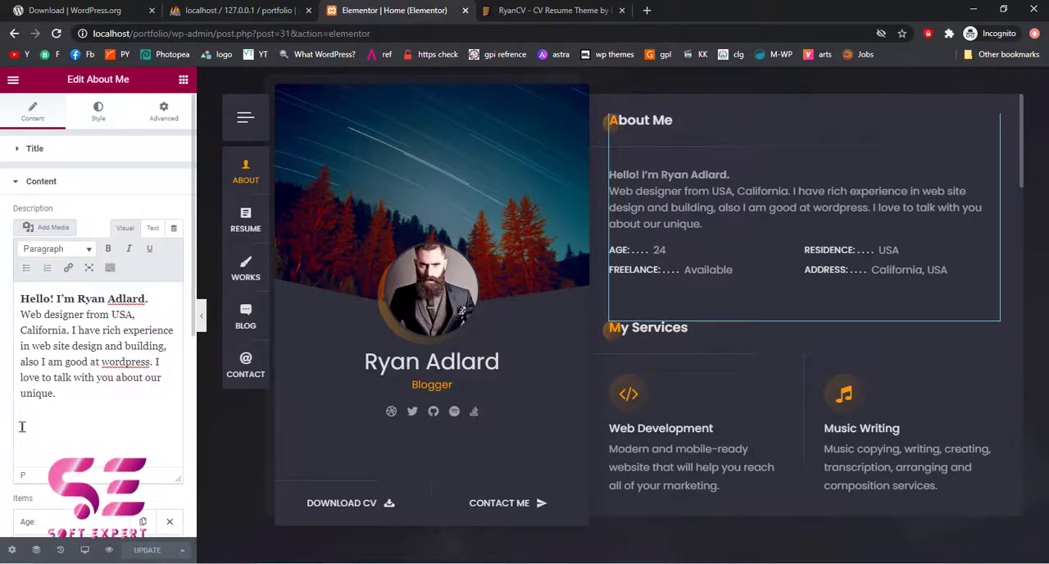
{"action": "scroll", "coordinate": [7, 483], "scroll_direction": "down", "scroll_amount": 3}
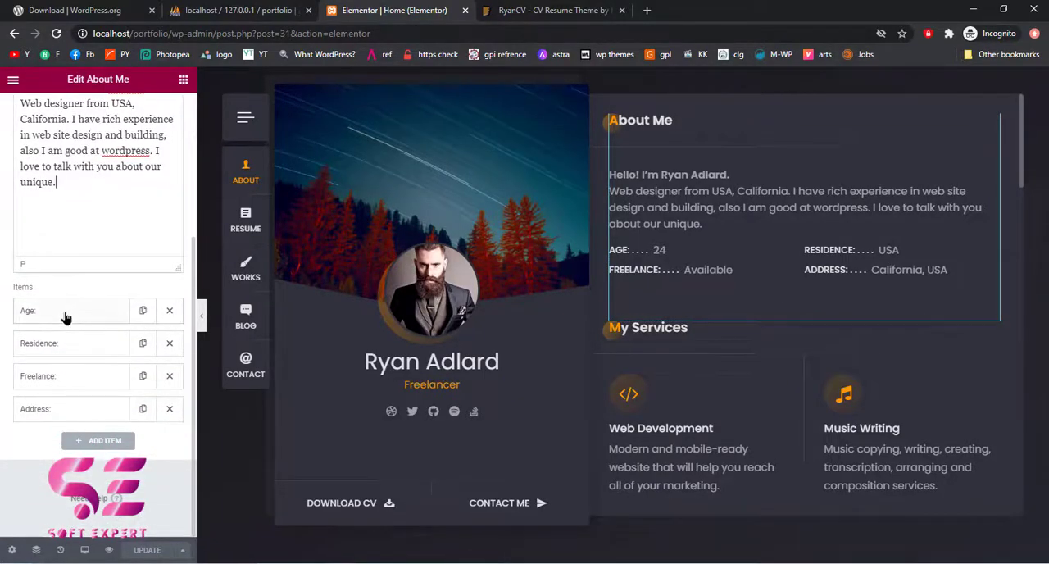
{"action": "left_click", "coordinate": [66, 311]}
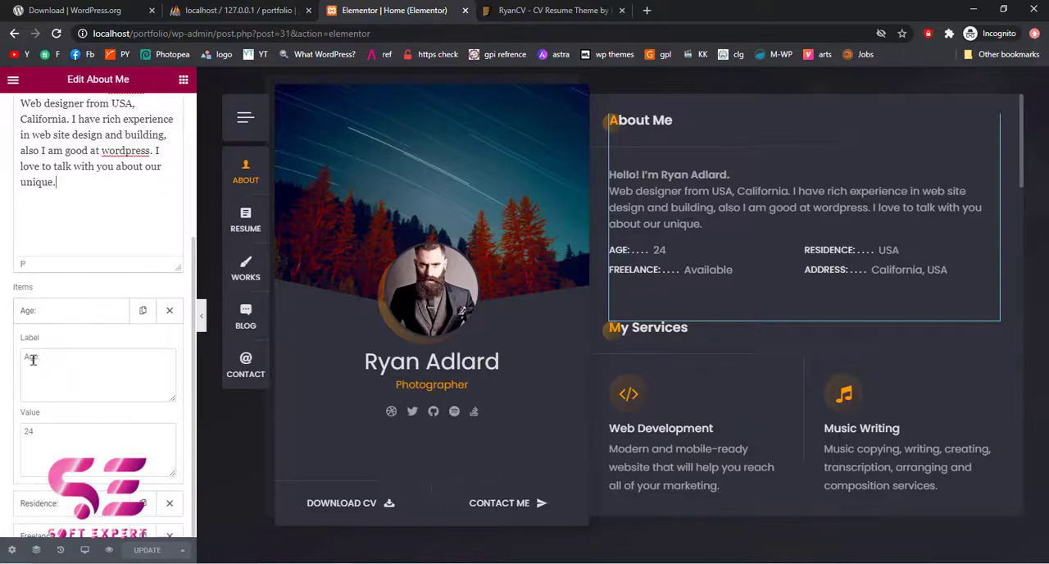
{"action": "left_click_drag", "start_coordinate": [52, 359], "coordinate": [5, 361]}
{"action": "left_click_drag", "start_coordinate": [63, 442], "coordinate": [15, 446]}
{"action": "scroll", "coordinate": [15, 446], "scroll_direction": "down", "scroll_amount": 2}
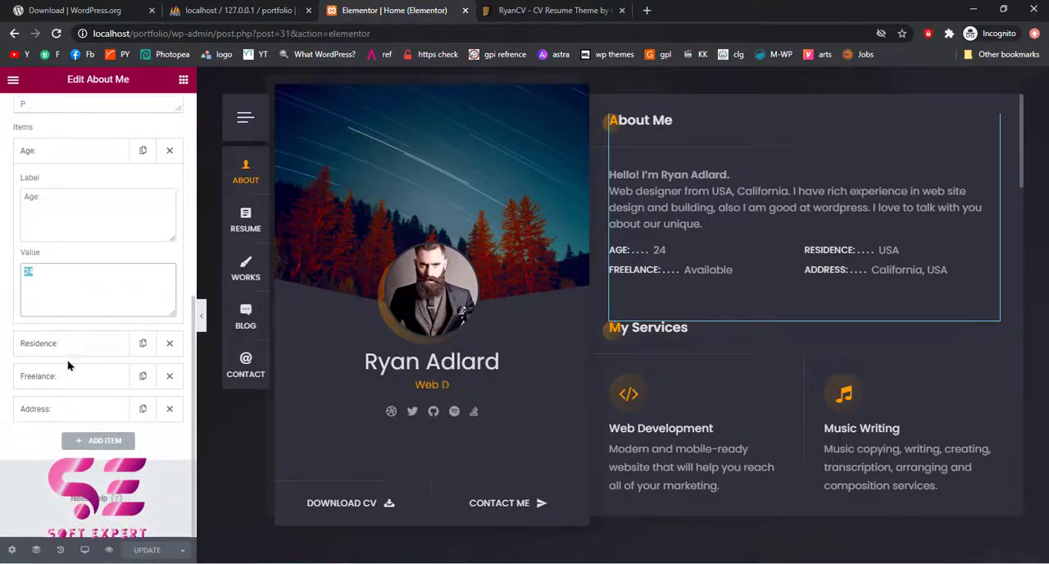
{"action": "scroll", "coordinate": [68, 366], "scroll_direction": "up", "scroll_amount": 3}
{"action": "scroll", "coordinate": [68, 366], "scroll_direction": "up", "scroll_amount": 1}
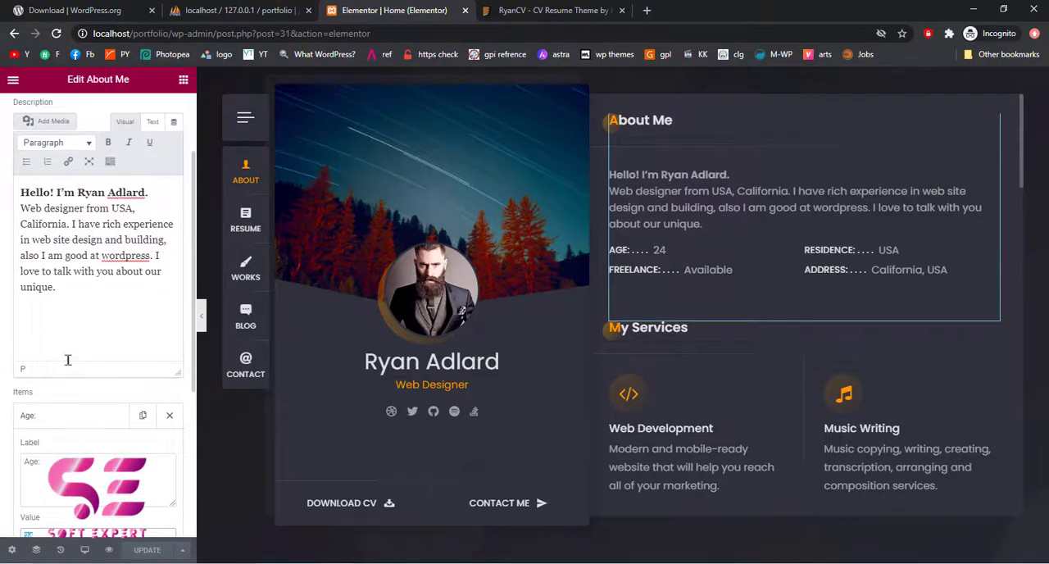
Switch to the Fiverr seller profile and copy its whole Description paragraph
{"action": "left_click", "coordinate": [646, 10]}
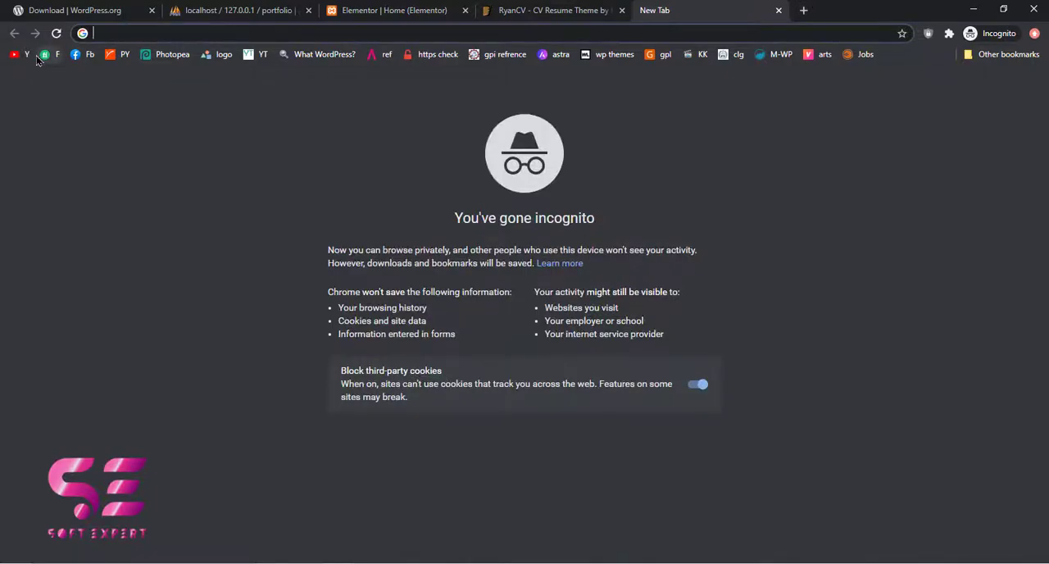
{"action": "left_click", "coordinate": [45, 55]}
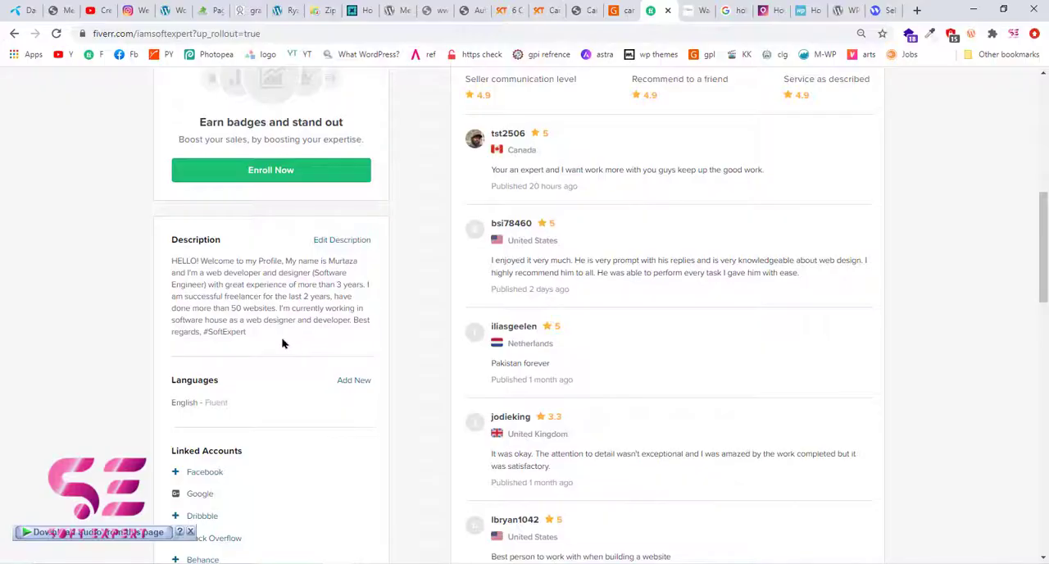
{"action": "triple_click", "coordinate": [229, 309]}
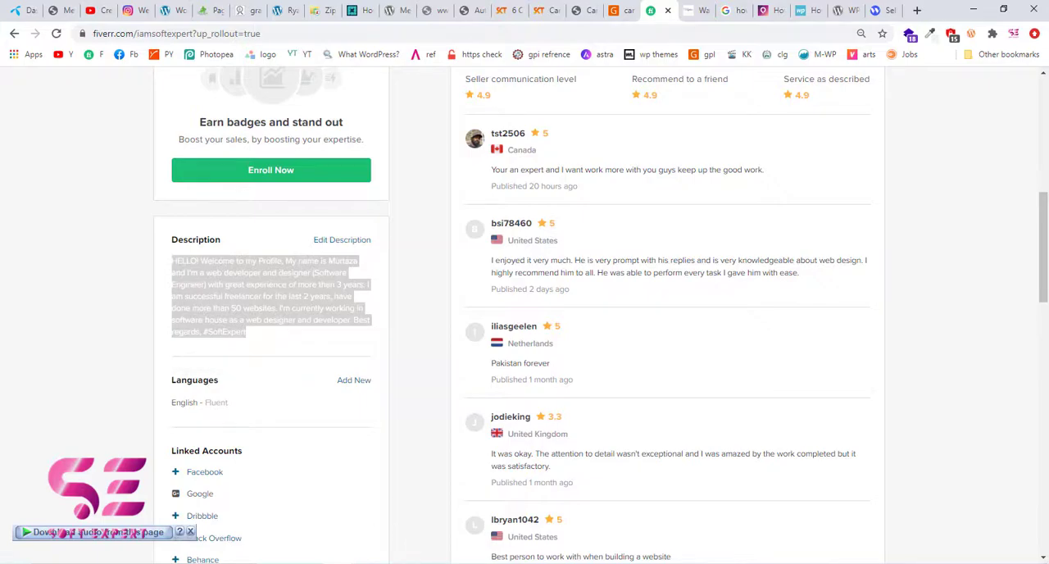
{"action": "mouse_move", "coordinate": [303, 537]}
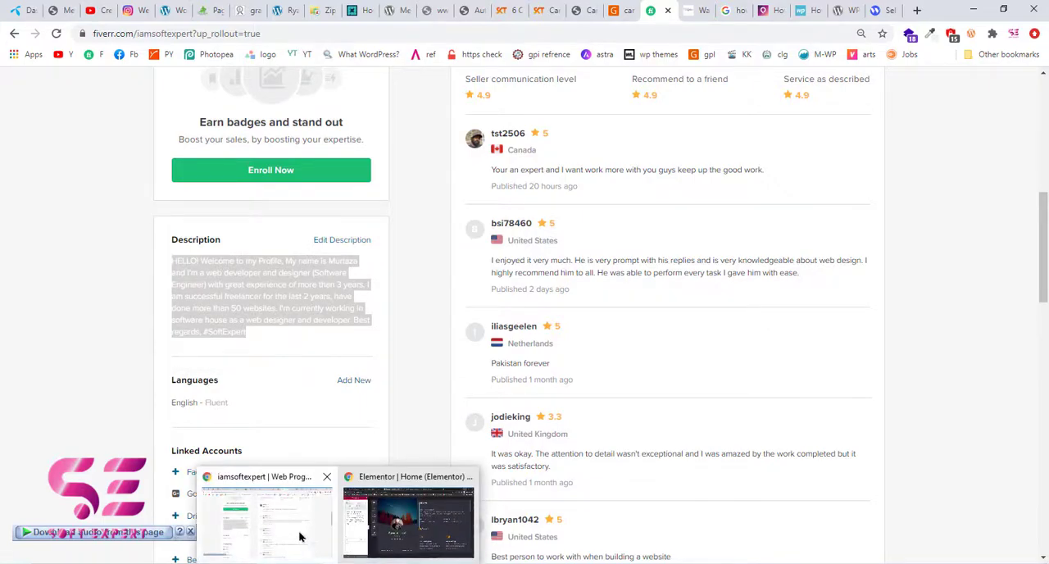
Return to the Elementor editor and replace the whole About Me description with the copied profile text
{"action": "left_click", "coordinate": [382, 531]}
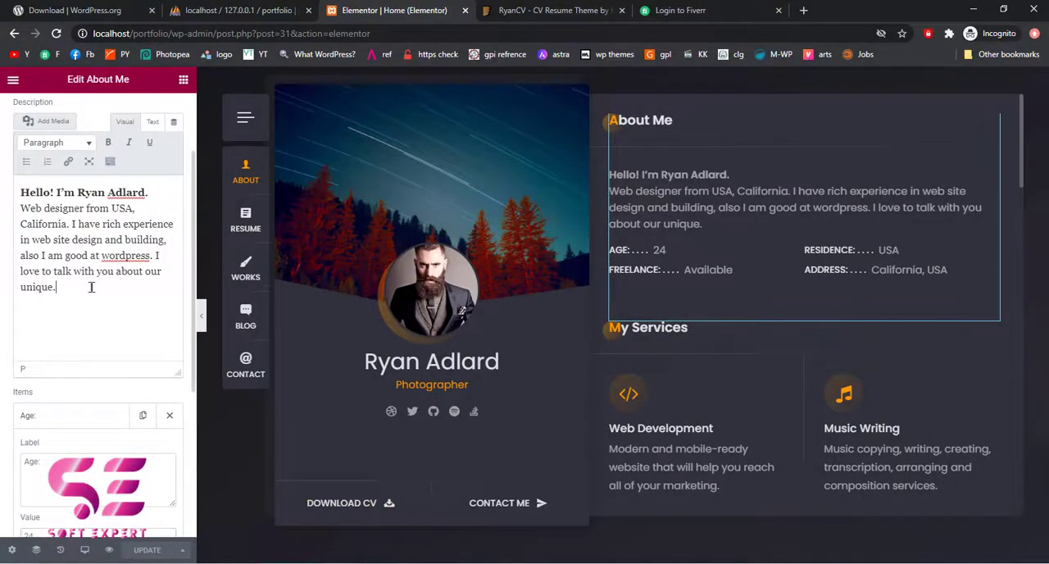
{"action": "left_click_drag", "start_coordinate": [77, 288], "coordinate": [14, 196]}
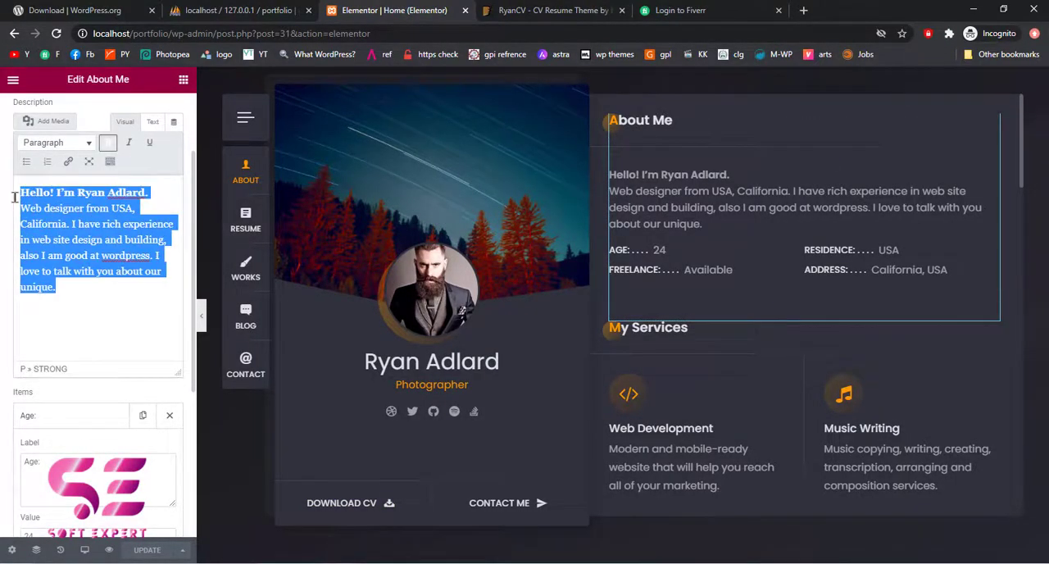
{"action": "type", "text": "HELLO! Welcome to my Profile, My name is Murtaza and I'm a web developer and designer (Software Engineer) with great experience of more than 3 years. I am successful freelancer for the last 2 years, have done more than 50 websites. I'm currently working in software house as a web designer and developer. Best regards, #SoftExpert"}
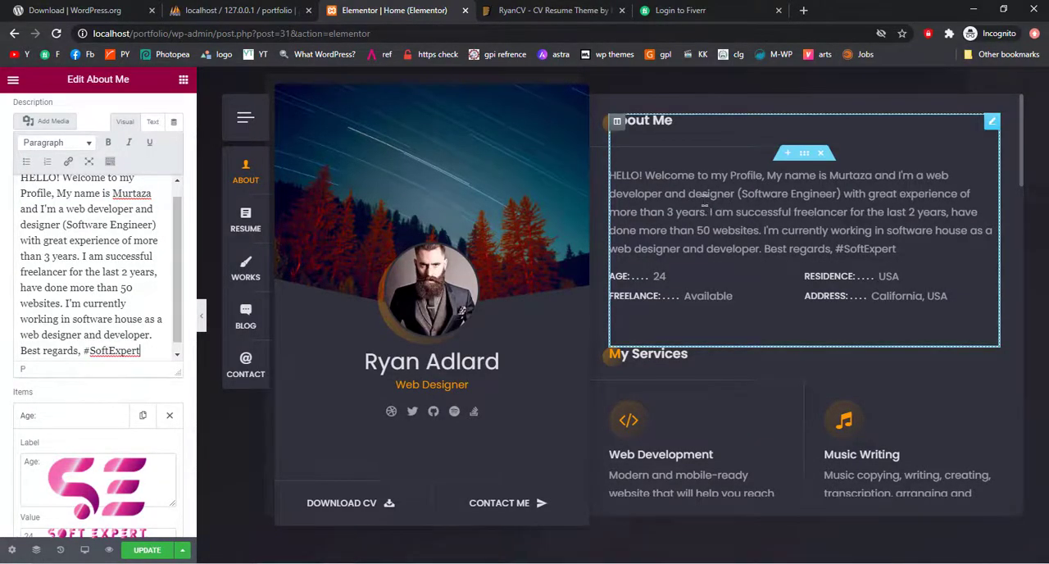
{"action": "scroll", "coordinate": [103, 246], "scroll_direction": "down", "scroll_amount": 1}
{"action": "scroll", "coordinate": [102, 246], "scroll_direction": "up", "scroll_amount": 1}
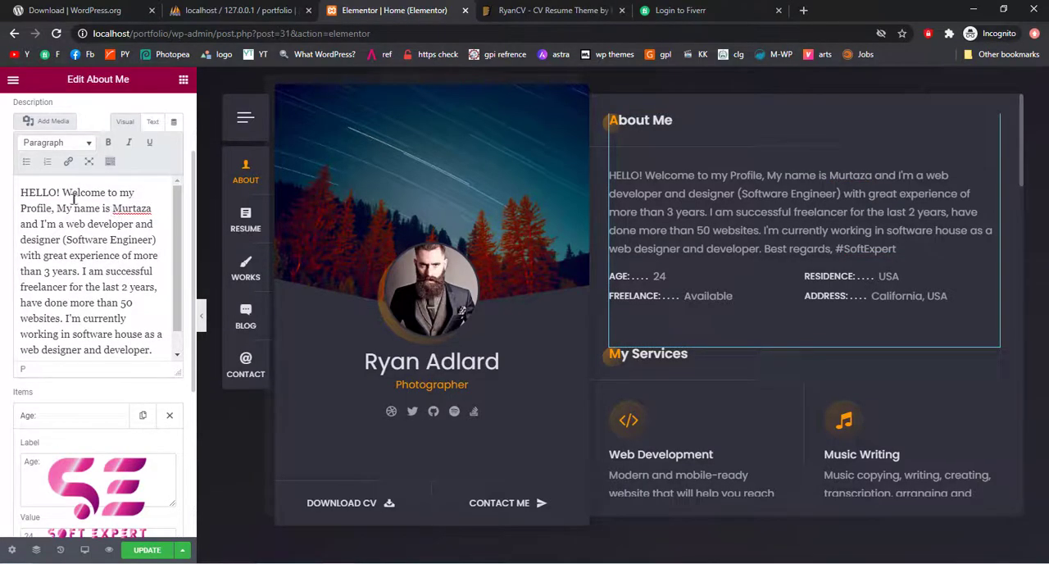
Make the person's name in the About Me description bold and italic
{"action": "left_click_drag", "start_coordinate": [112, 208], "coordinate": [152, 209]}
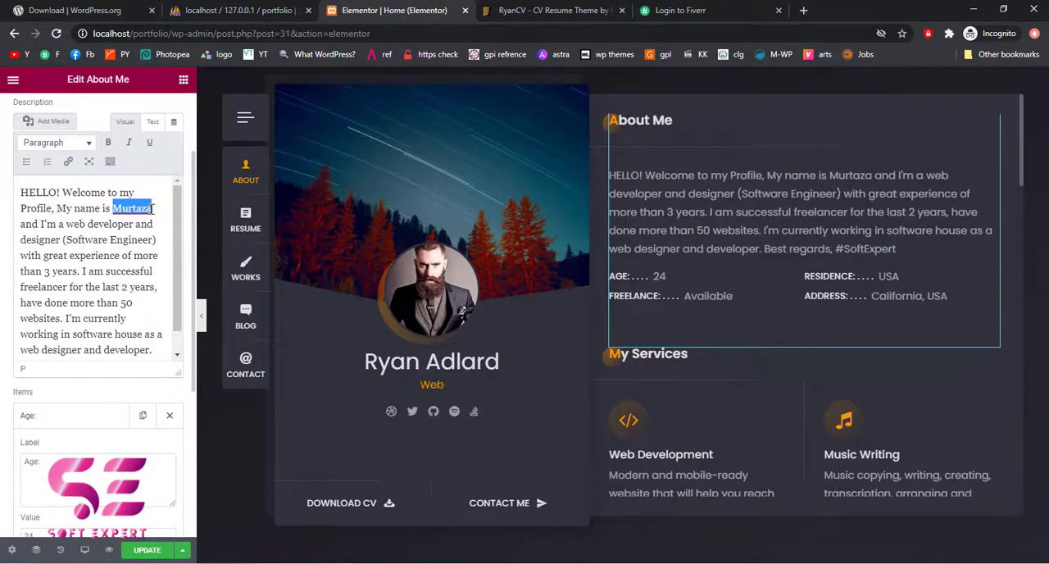
{"action": "left_click", "coordinate": [109, 143]}
{"action": "left_click", "coordinate": [127, 144]}
Delete the comma and #SoftExpert after "Best regards" at the end of the About Me description
{"action": "left_click", "coordinate": [844, 190]}
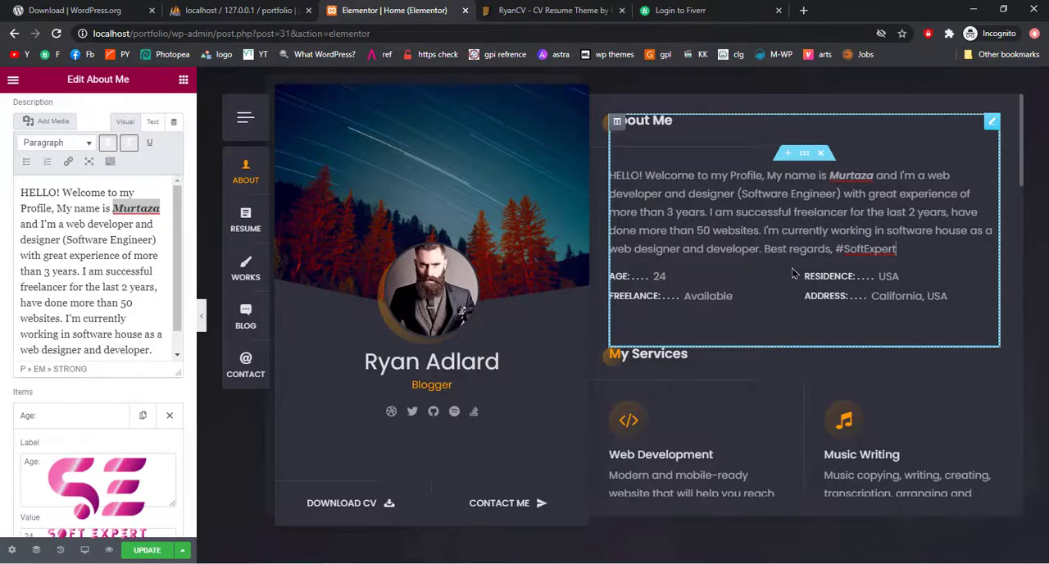
{"action": "scroll", "coordinate": [793, 272], "scroll_direction": "down", "scroll_amount": 1}
{"action": "left_click_drag", "start_coordinate": [835, 235], "coordinate": [896, 235]}
{"action": "key", "text": "BackSpace"}
{"action": "key", "text": "BackSpace"}
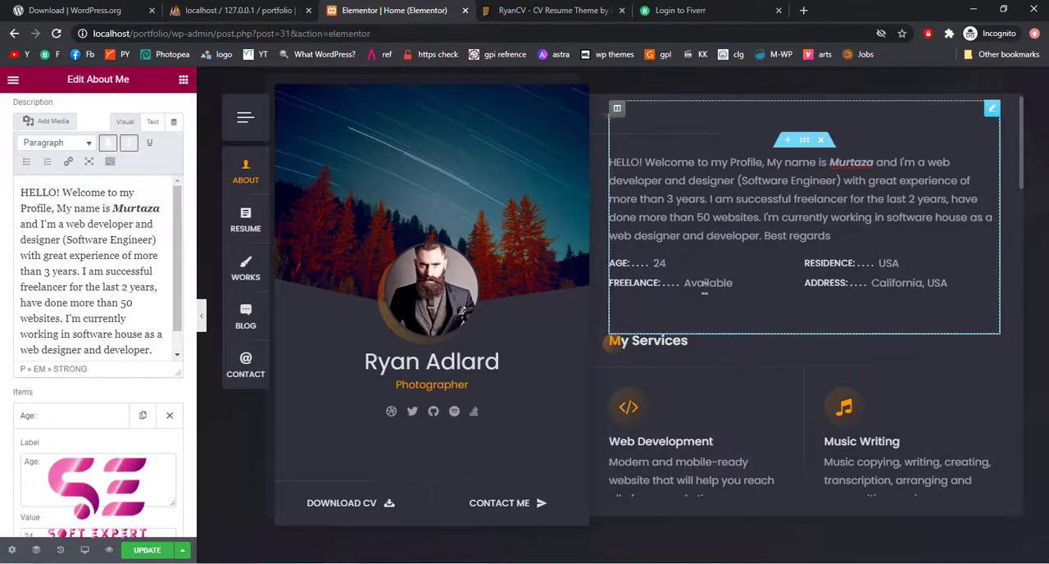
Examine the labels and values of the About Me widget's Age, Residence, Freelance and Address items
{"action": "scroll", "coordinate": [780, 287], "scroll_direction": "down", "scroll_amount": 1}
{"action": "scroll", "coordinate": [780, 287], "scroll_direction": "down", "scroll_amount": 1}
{"action": "scroll", "coordinate": [82, 386], "scroll_direction": "down", "scroll_amount": 2}
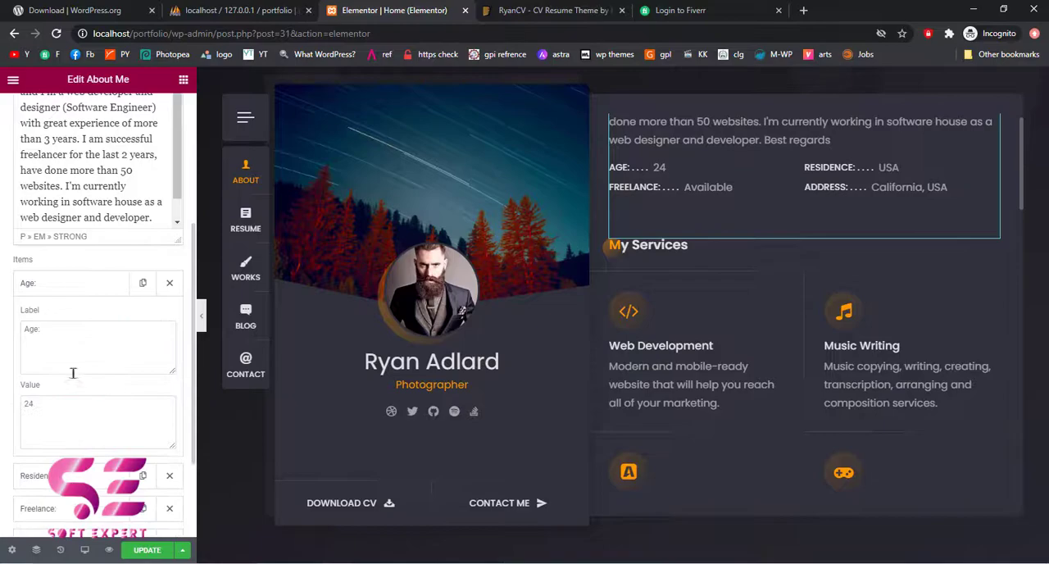
{"action": "scroll", "coordinate": [49, 385], "scroll_direction": "down", "scroll_amount": 2}
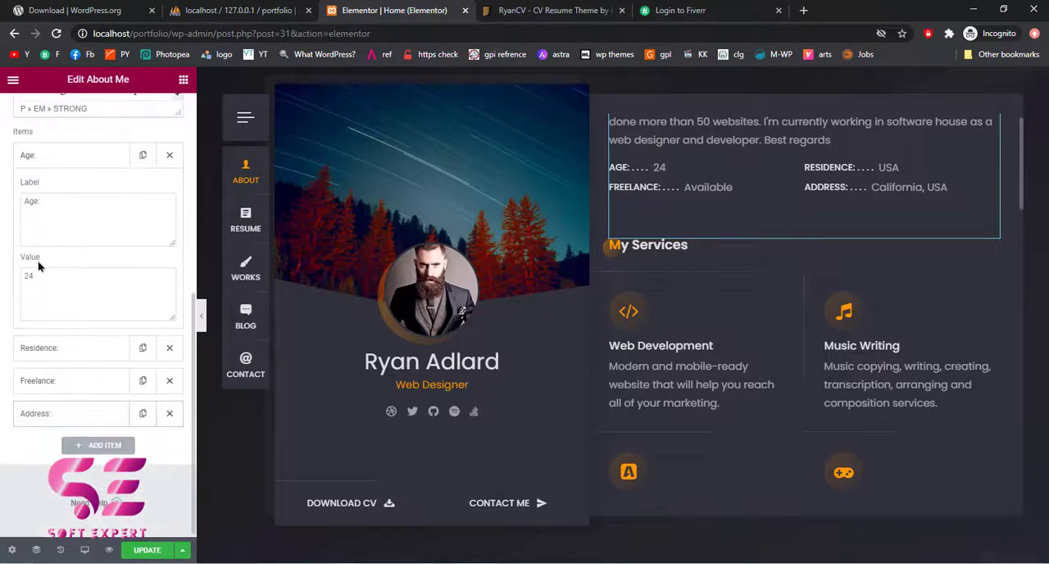
{"action": "left_click_drag", "start_coordinate": [36, 280], "coordinate": [4, 278]}
{"action": "left_click", "coordinate": [50, 347]}
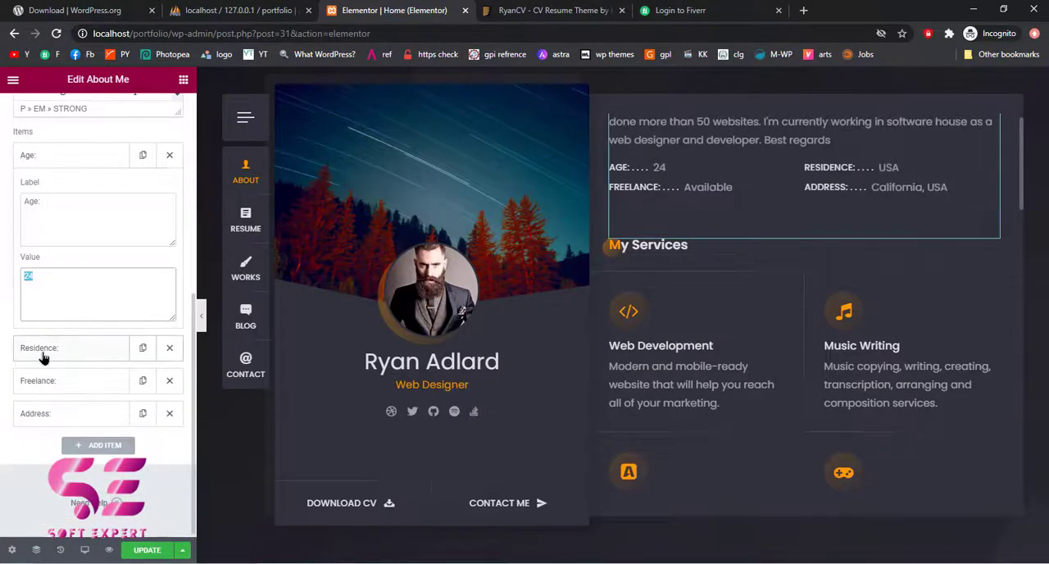
{"action": "left_click", "coordinate": [56, 385]}
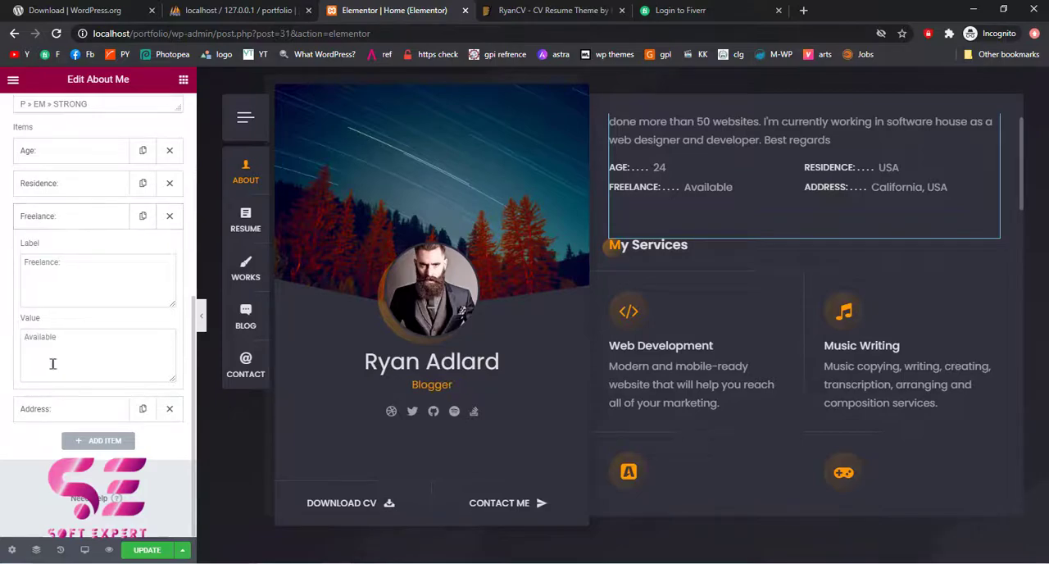
{"action": "left_click", "coordinate": [59, 406]}
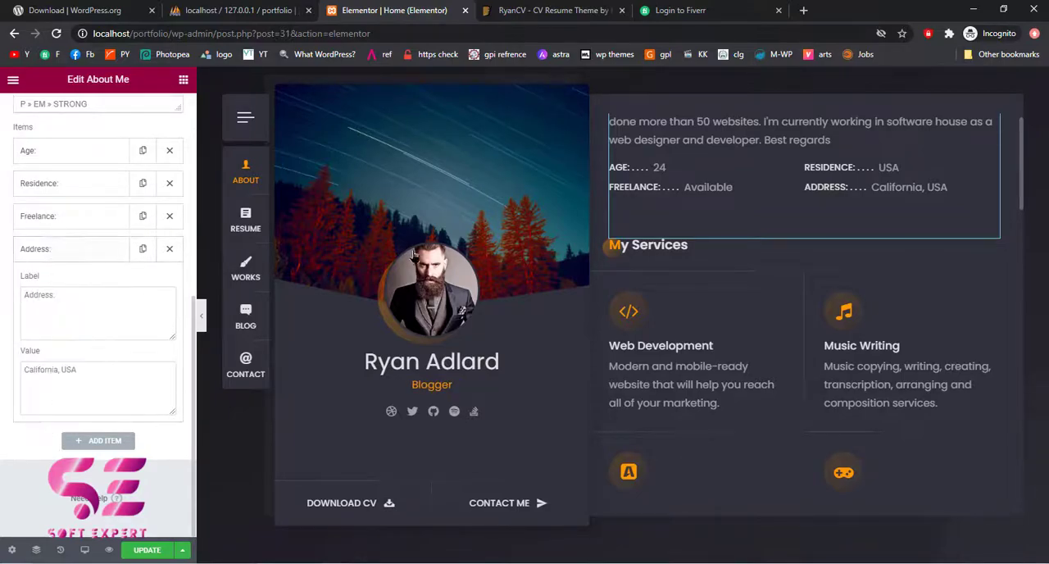
Open the My Services widget for editing and display its list of service items
{"action": "scroll", "coordinate": [697, 344], "scroll_direction": "down", "scroll_amount": 1}
{"action": "scroll", "coordinate": [699, 345], "scroll_direction": "down", "scroll_amount": 1}
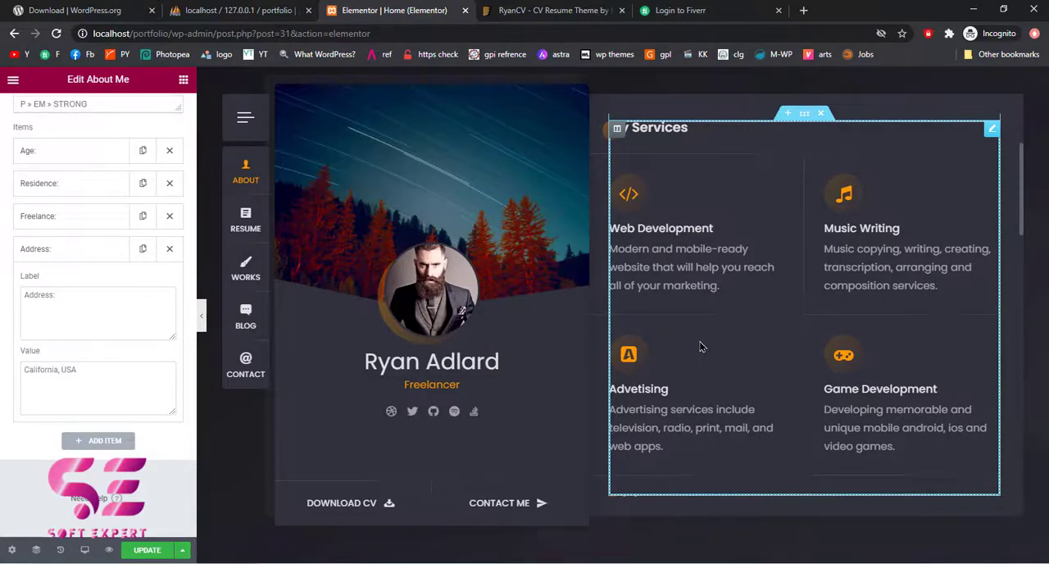
{"action": "left_click", "coordinate": [733, 240]}
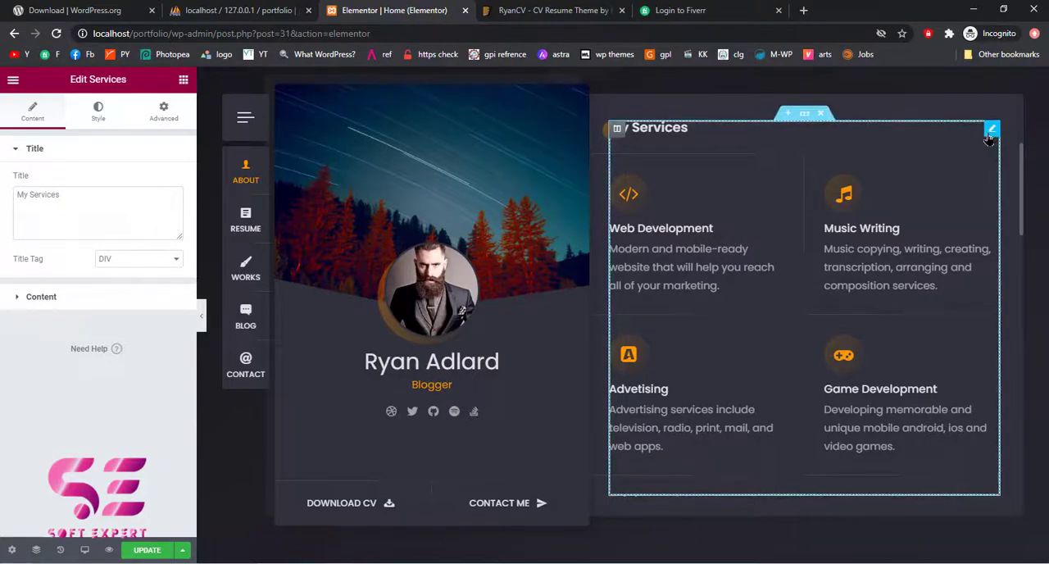
{"action": "left_click_drag", "start_coordinate": [85, 204], "coordinate": [8, 205]}
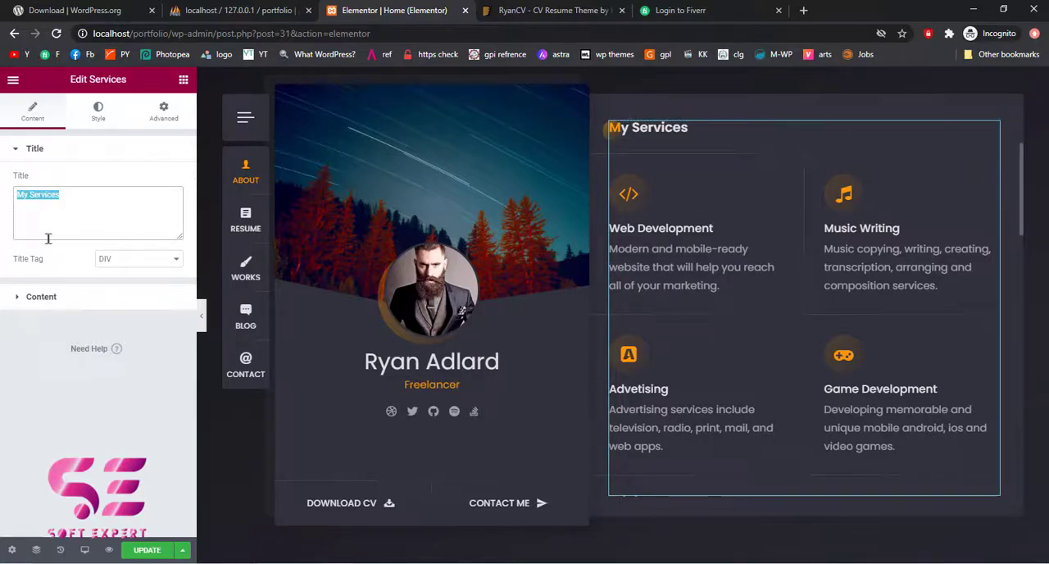
{"action": "left_click", "coordinate": [27, 303]}
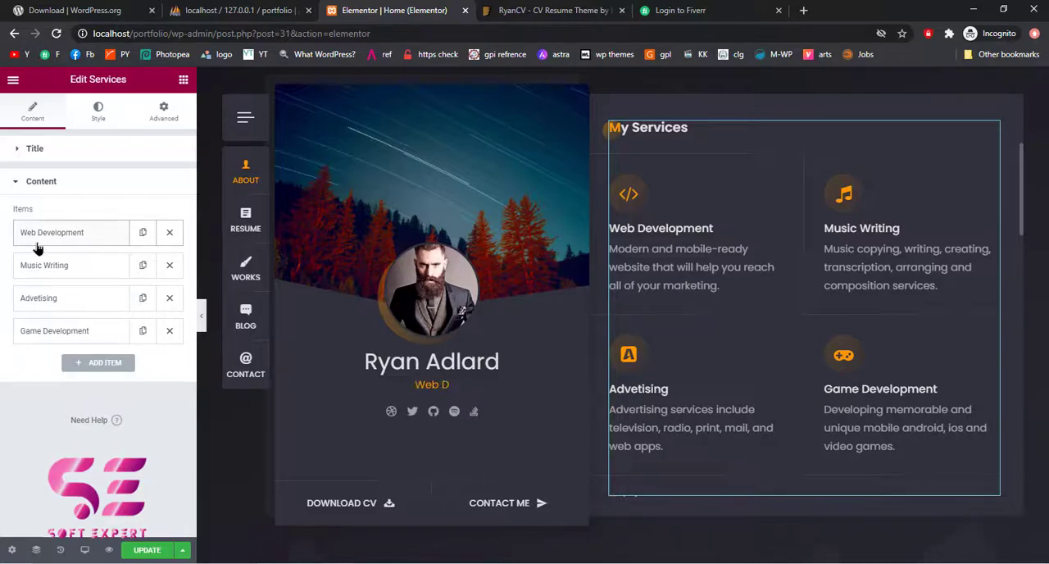
Rename the Music Writing service to "WordPress Developer" and select its description text
{"action": "left_click", "coordinate": [79, 276]}
{"action": "triple_click", "coordinate": [75, 336]}
{"action": "type", "text": "WordPress Devel"}
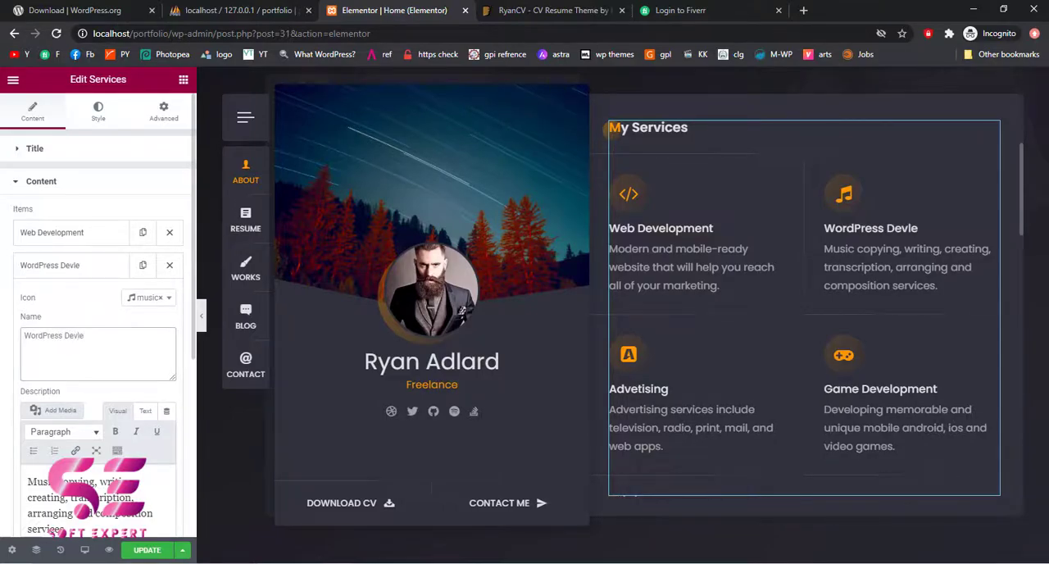
{"action": "type", "text": "oper"}
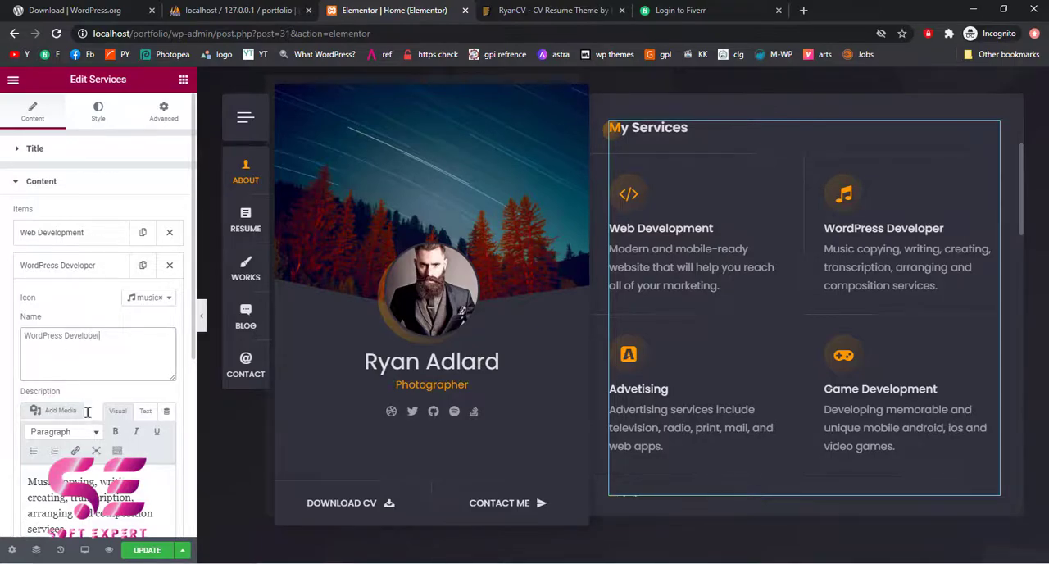
{"action": "scroll", "coordinate": [87, 412], "scroll_direction": "down", "scroll_amount": 1}
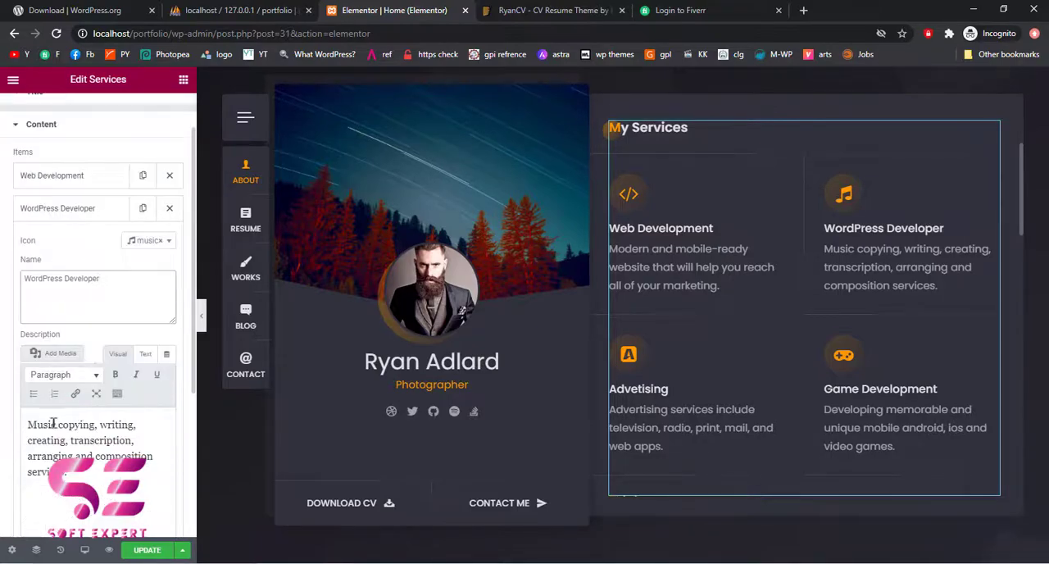
{"action": "left_click_drag", "start_coordinate": [27, 423], "coordinate": [77, 477]}
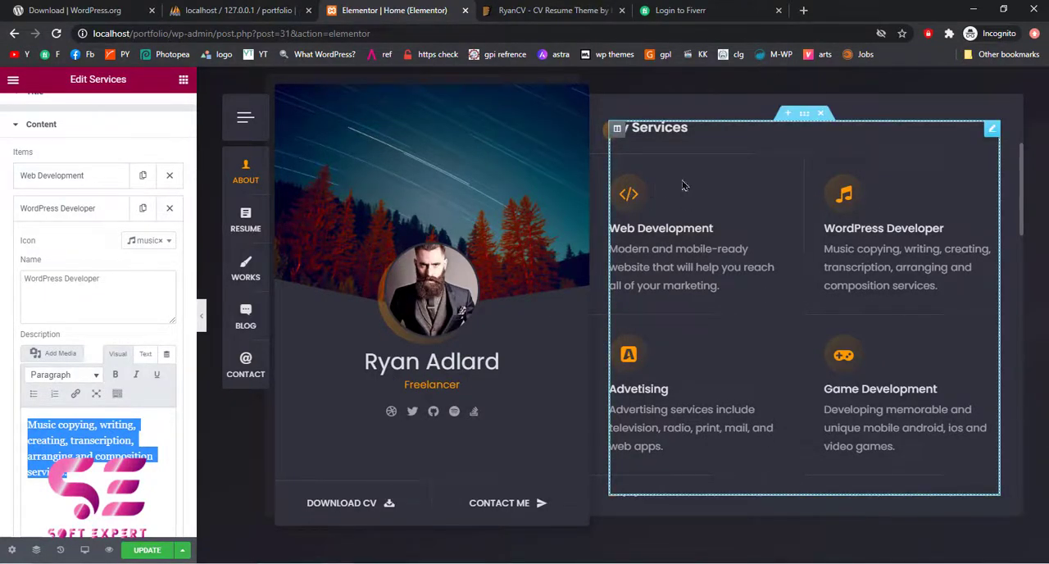
Clear the text after the price in the Pricing widget's Basic plan and select its feature list
{"action": "scroll", "coordinate": [786, 246], "scroll_direction": "down", "scroll_amount": 4}
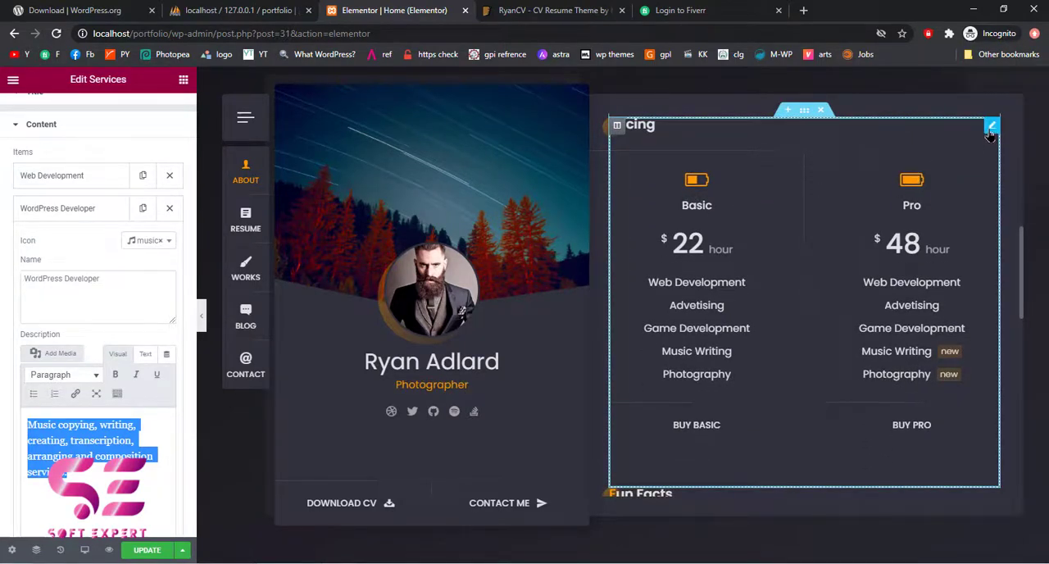
{"action": "left_click", "coordinate": [990, 131]}
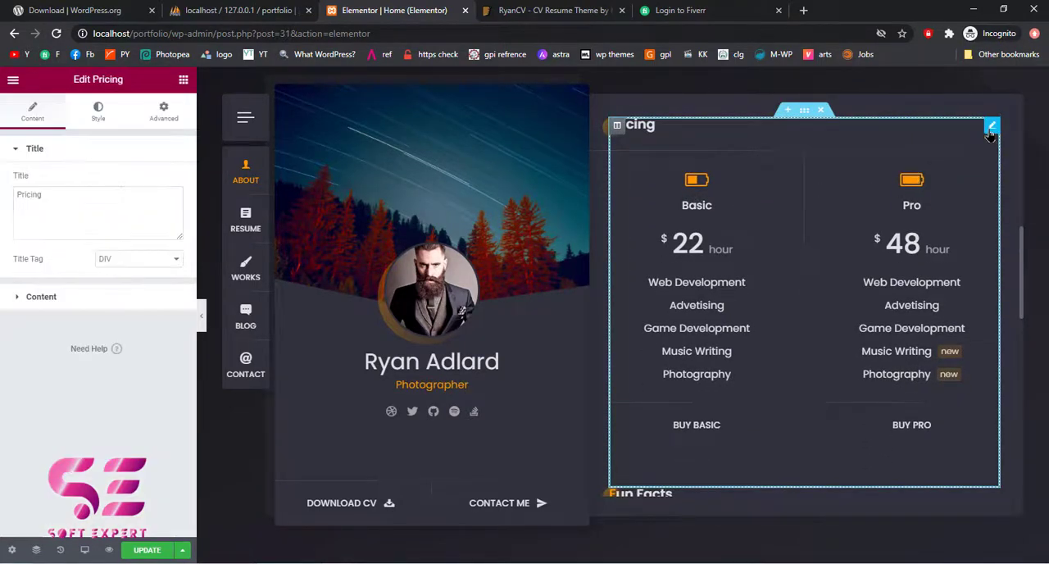
{"action": "left_click", "coordinate": [53, 303]}
{"action": "left_click", "coordinate": [36, 236]}
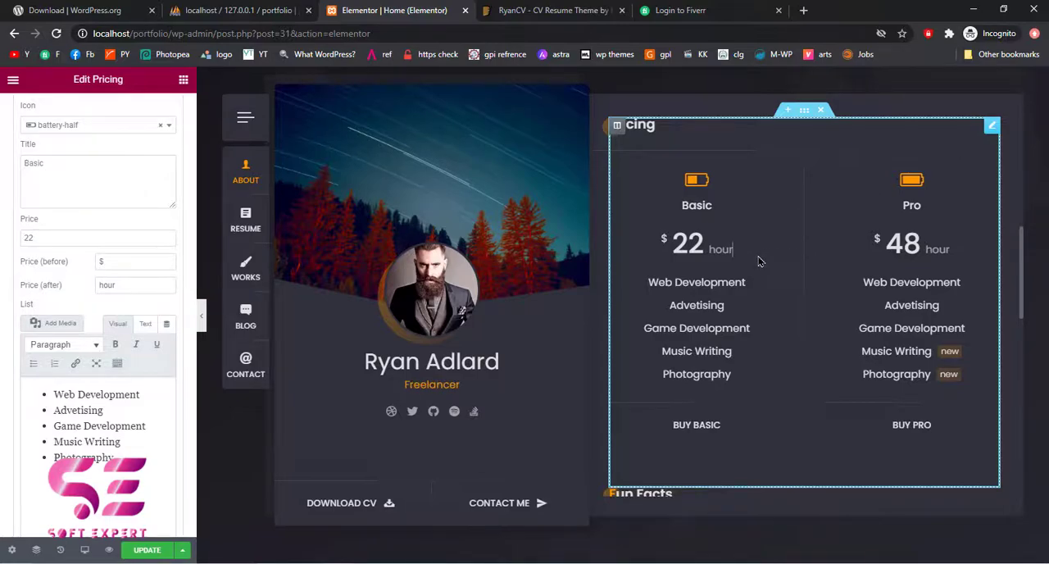
{"action": "key", "text": "BackSpace"}
{"action": "key", "text": "BackSpace"}
{"action": "key", "text": "BackSpace"}
{"action": "key", "text": "BackSpace"}
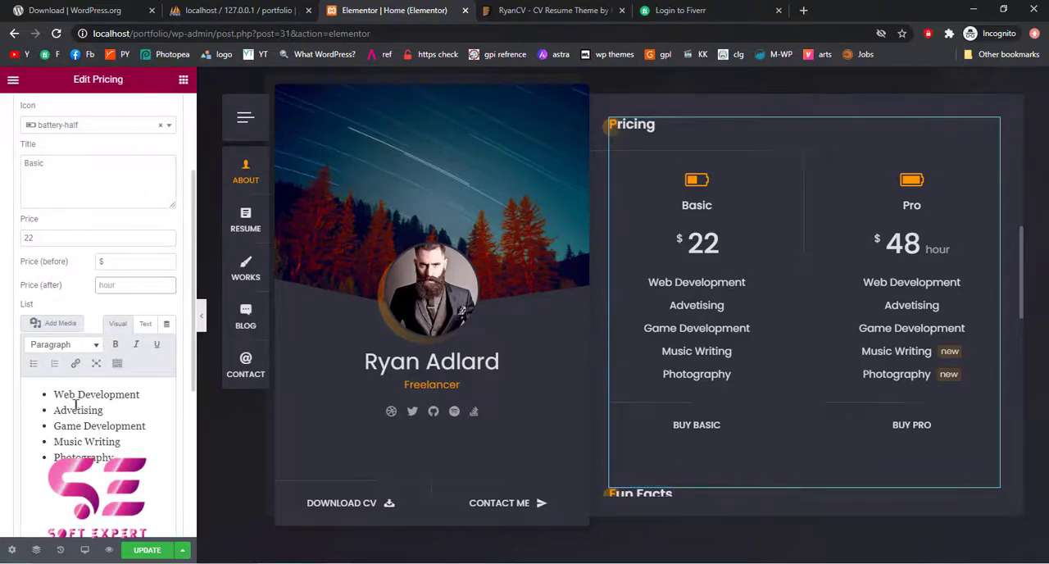
{"action": "left_click_drag", "start_coordinate": [52, 394], "coordinate": [115, 459]}
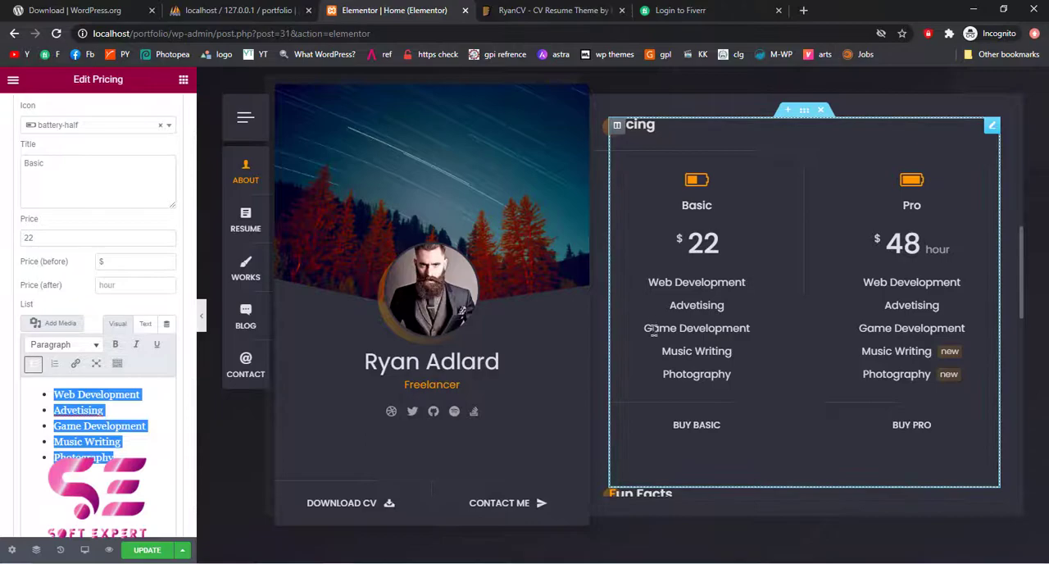
Change the icon of the 10 Countries Visited item in the Fun Facts widget to flickr
{"action": "scroll", "coordinate": [638, 372], "scroll_direction": "down", "scroll_amount": 1}
{"action": "scroll", "coordinate": [637, 372], "scroll_direction": "down", "scroll_amount": 3}
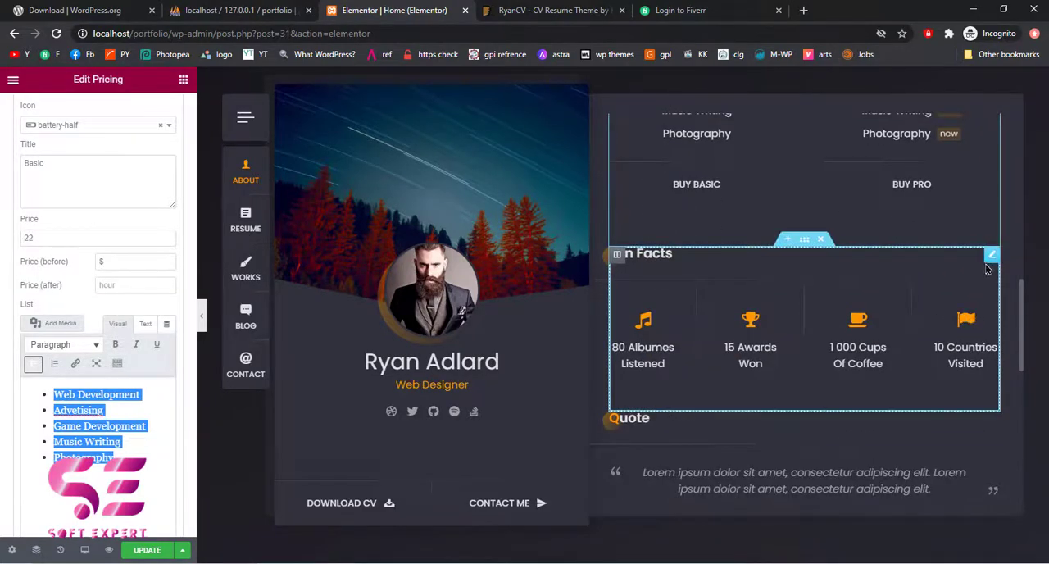
{"action": "left_click", "coordinate": [990, 259]}
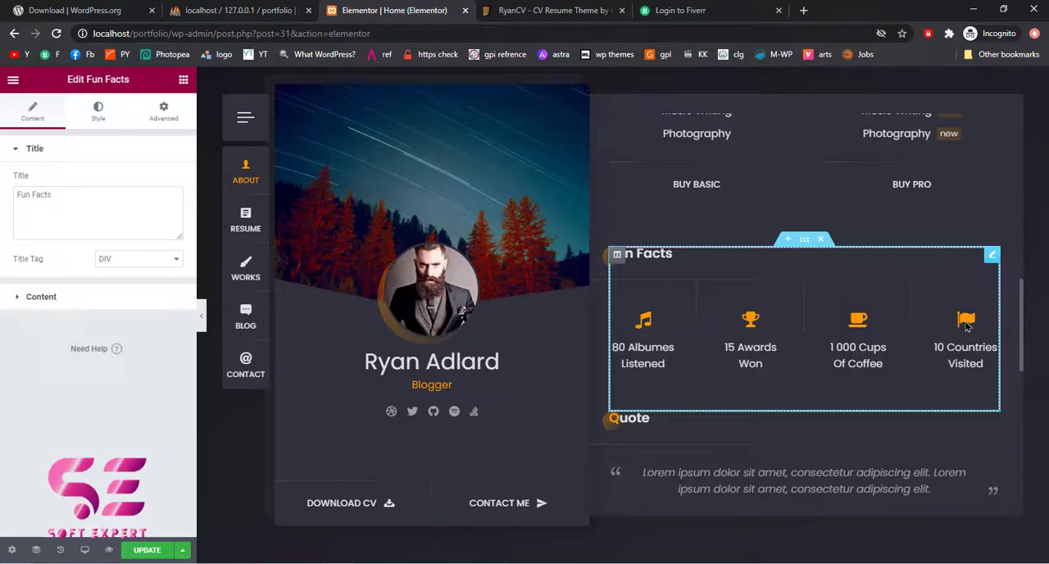
{"action": "left_click", "coordinate": [41, 297]}
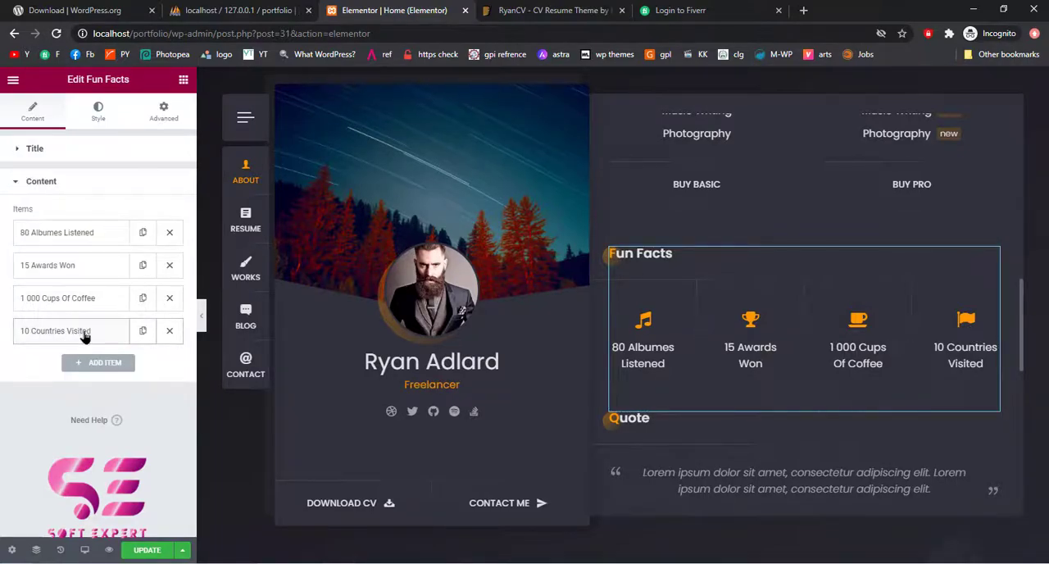
{"action": "left_click", "coordinate": [85, 336]}
{"action": "scroll", "coordinate": [149, 385], "scroll_direction": "down", "scroll_amount": 1}
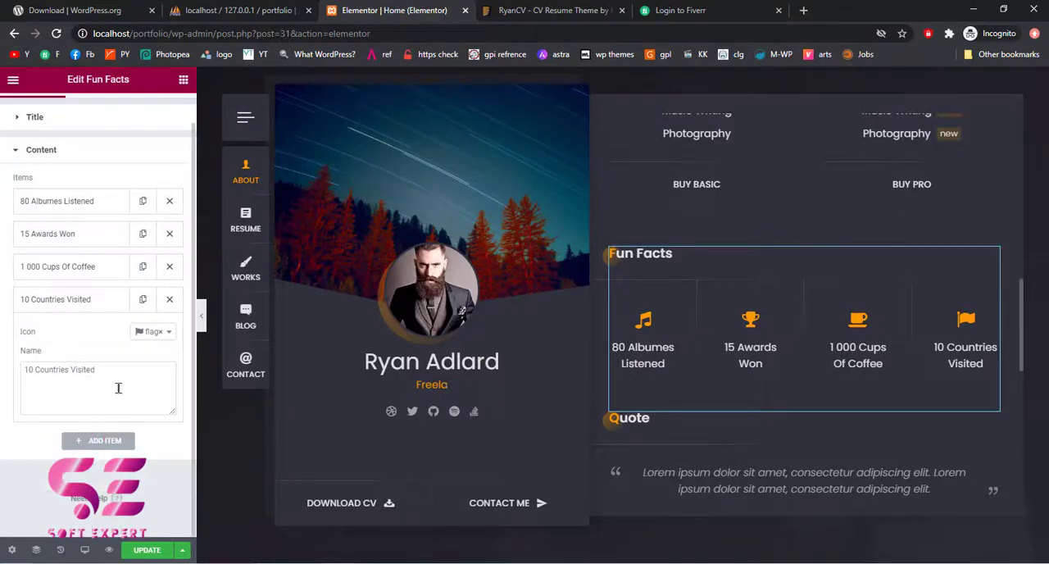
{"action": "left_click", "coordinate": [172, 335]}
{"action": "scroll", "coordinate": [145, 405], "scroll_direction": "down", "scroll_amount": 1}
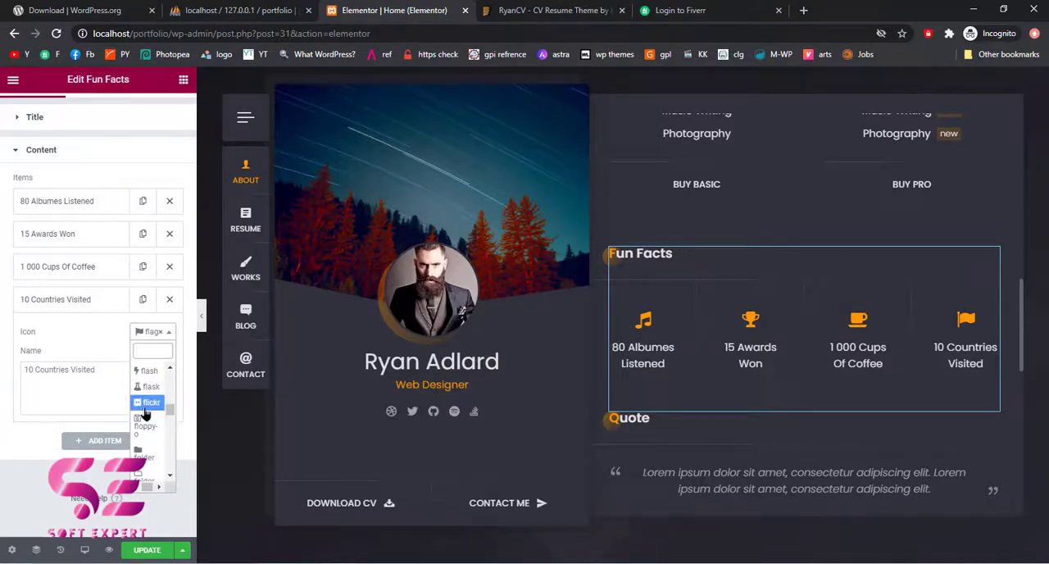
{"action": "left_click", "coordinate": [144, 407]}
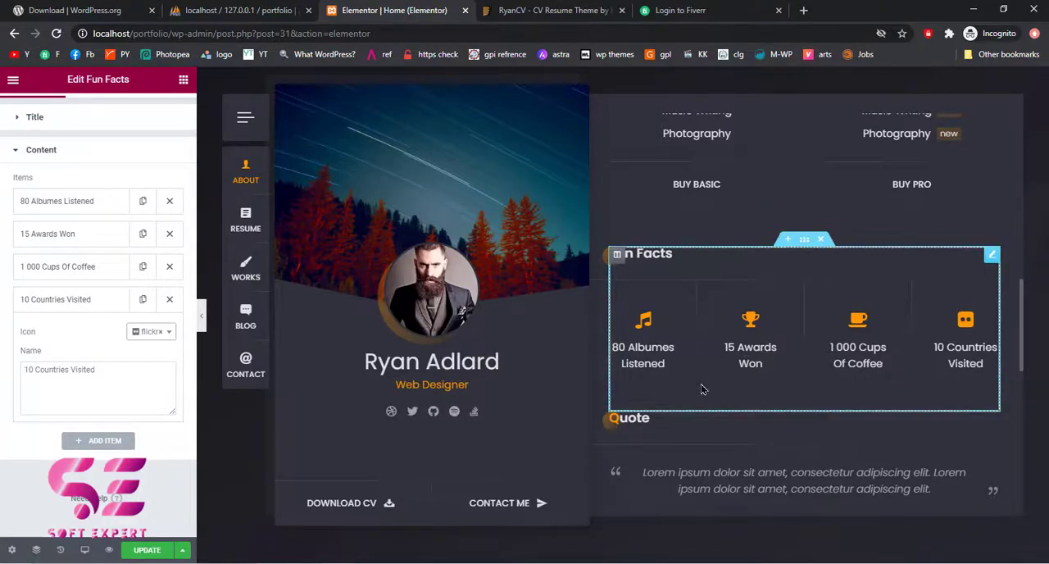
Open the Quote section's settings, then examine the client reviews on the Fiverr profile as possible quote text and return to the Elementor editor
{"action": "scroll", "coordinate": [713, 384], "scroll_direction": "down", "scroll_amount": 2}
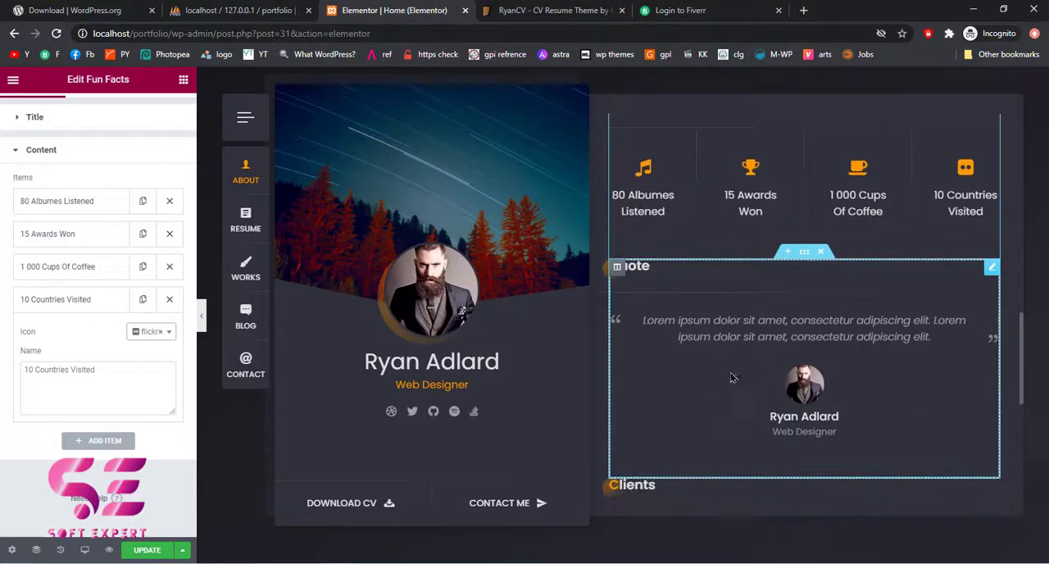
{"action": "left_click", "coordinate": [808, 256]}
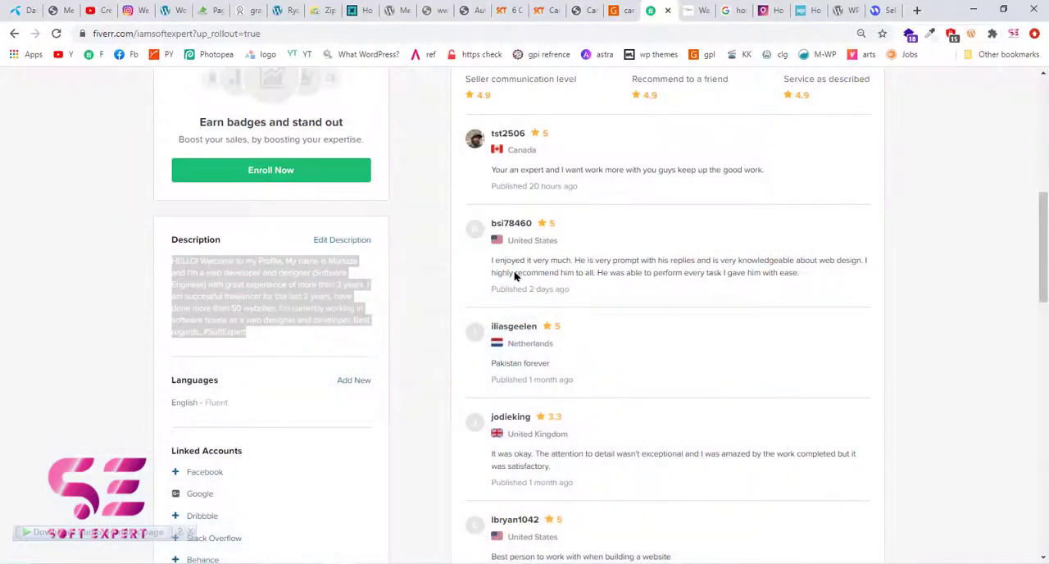
{"action": "scroll", "coordinate": [549, 332], "scroll_direction": "down", "scroll_amount": 1}
{"action": "left_click_drag", "start_coordinate": [490, 244], "coordinate": [829, 267]}
{"action": "left_click", "coordinate": [830, 267]}
{"action": "left_click_drag", "start_coordinate": [562, 242], "coordinate": [684, 255]}
{"action": "left_click", "coordinate": [684, 255]}
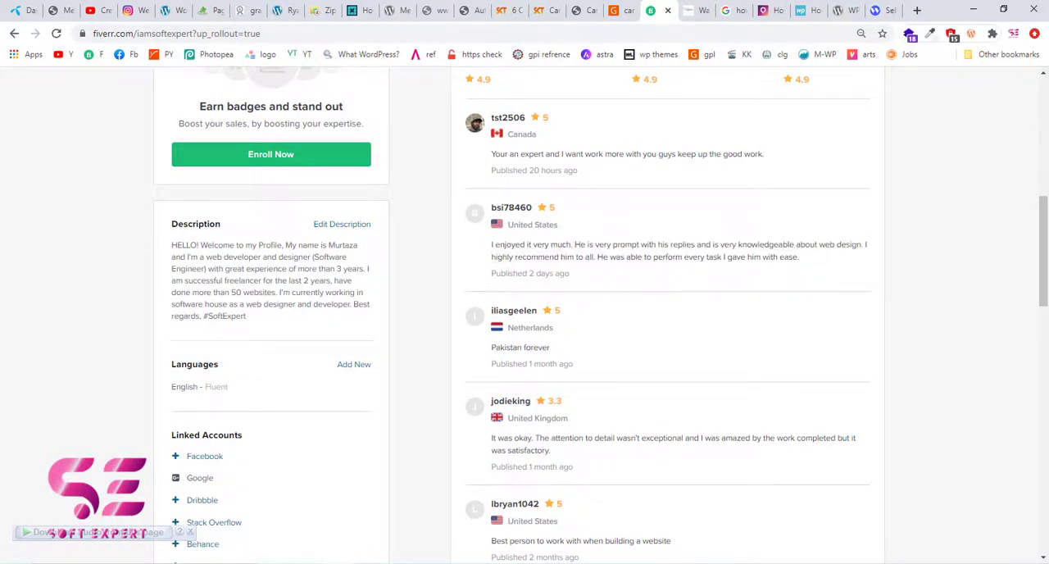
{"action": "left_click", "coordinate": [435, 510]}
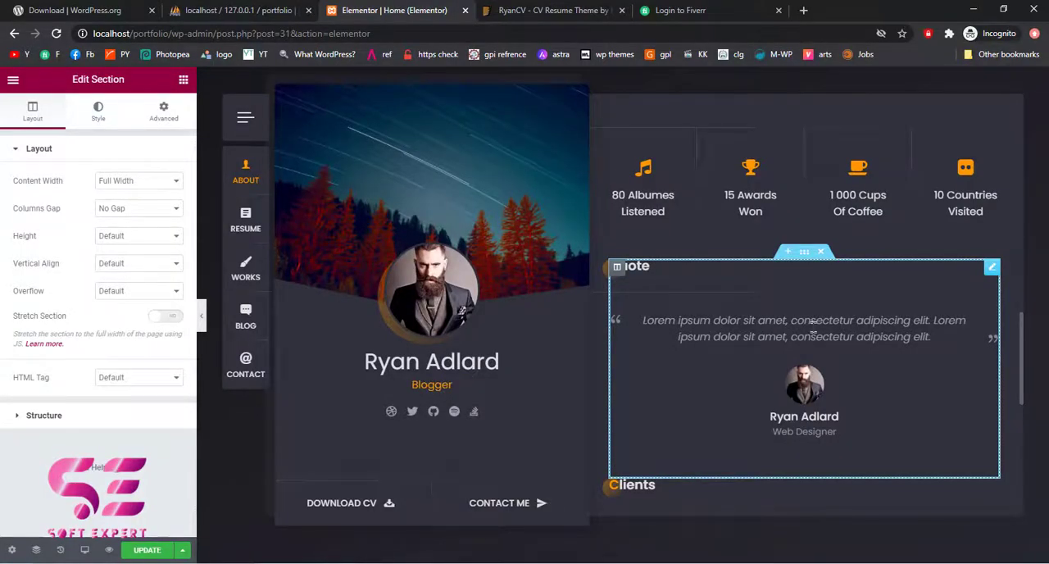
Examine the upload and media library options for the Client 1 image in the Clients widget, keeping the current image
{"action": "scroll", "coordinate": [729, 468], "scroll_direction": "down", "scroll_amount": 3}
{"action": "left_click", "coordinate": [741, 328]}
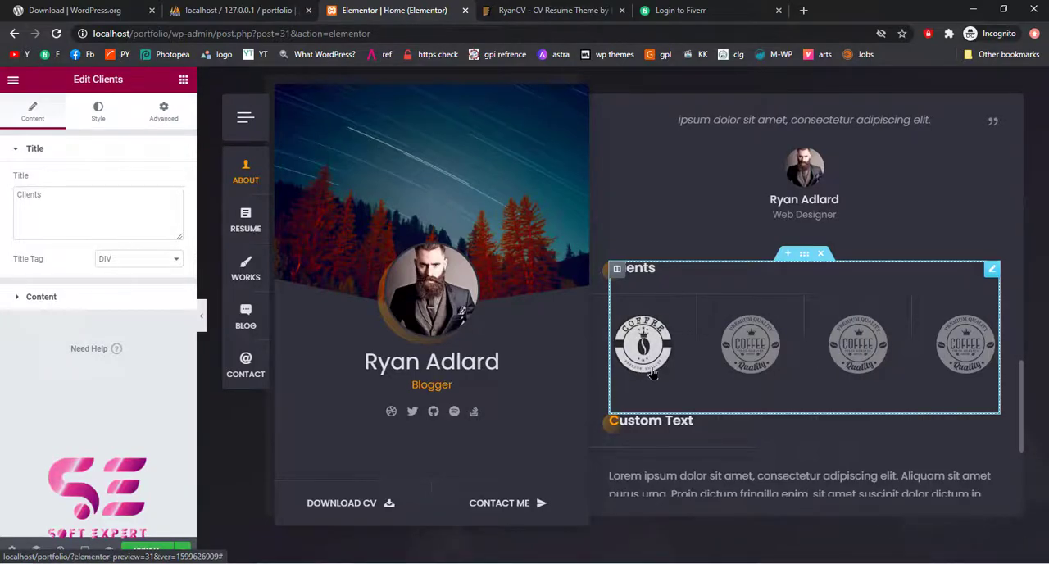
{"action": "left_click", "coordinate": [93, 298]}
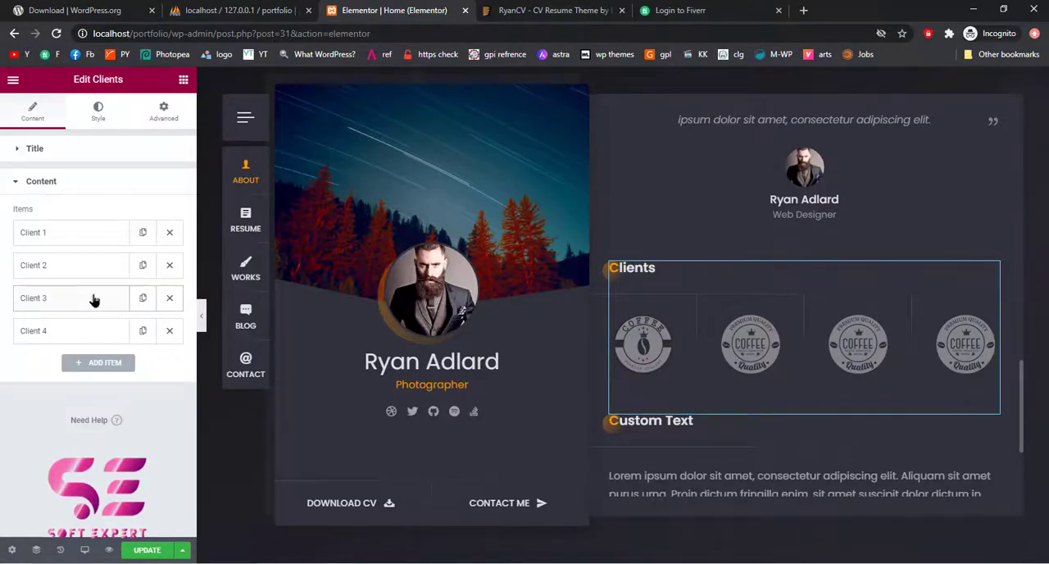
{"action": "left_click", "coordinate": [72, 240]}
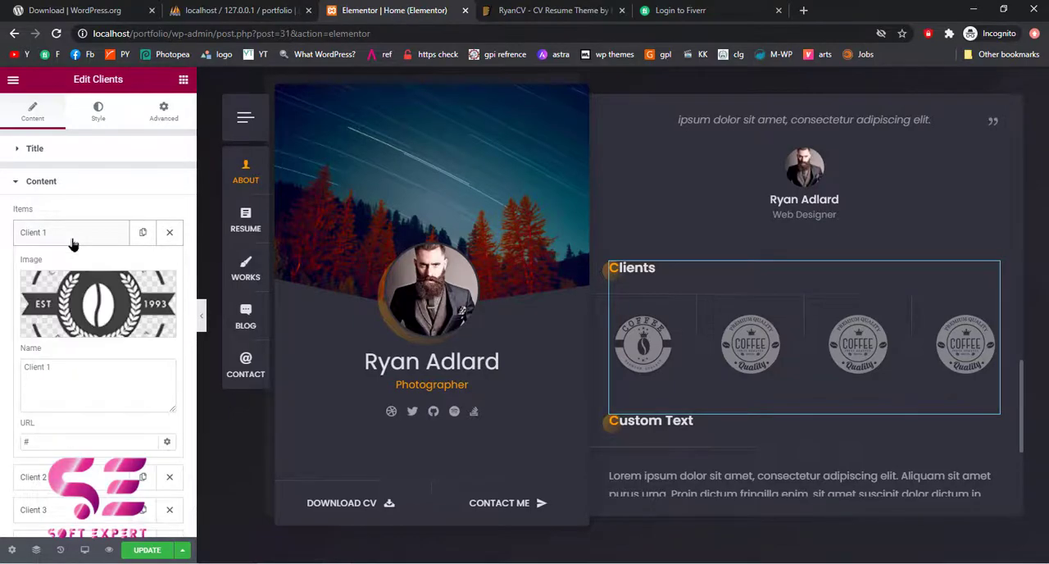
{"action": "left_click", "coordinate": [103, 305]}
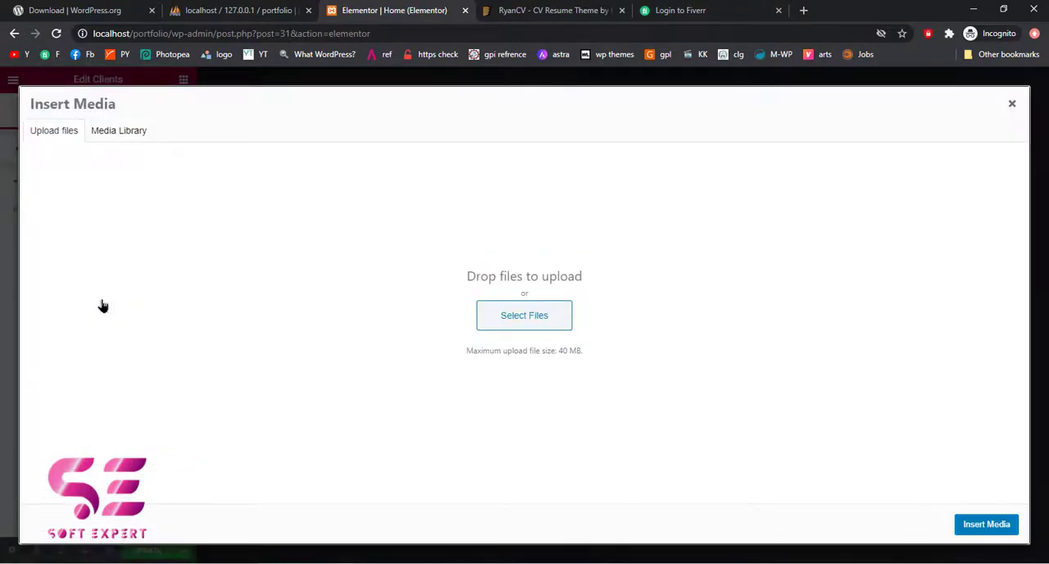
{"action": "left_click", "coordinate": [513, 319]}
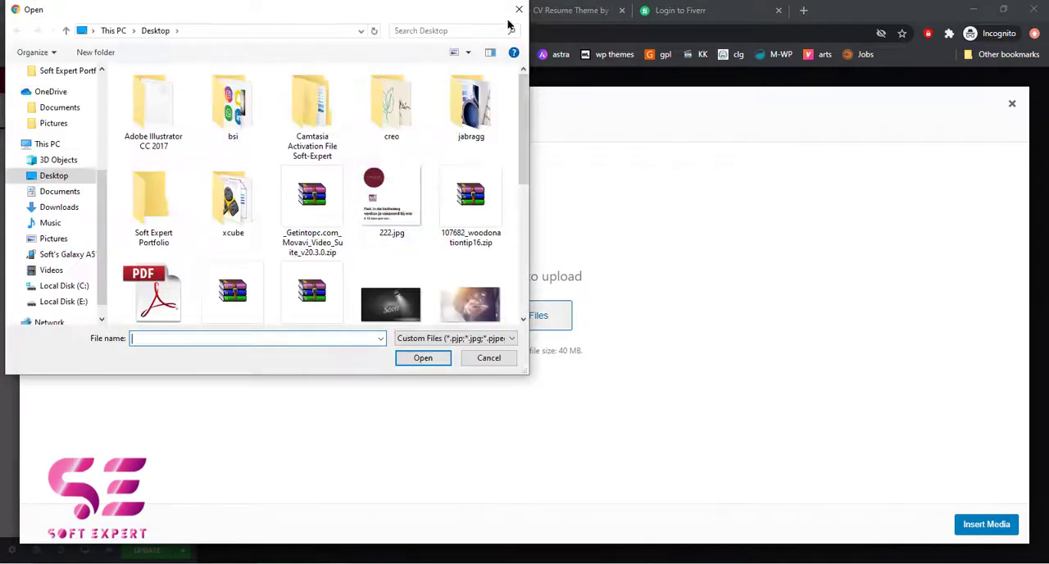
{"action": "left_click", "coordinate": [519, 10]}
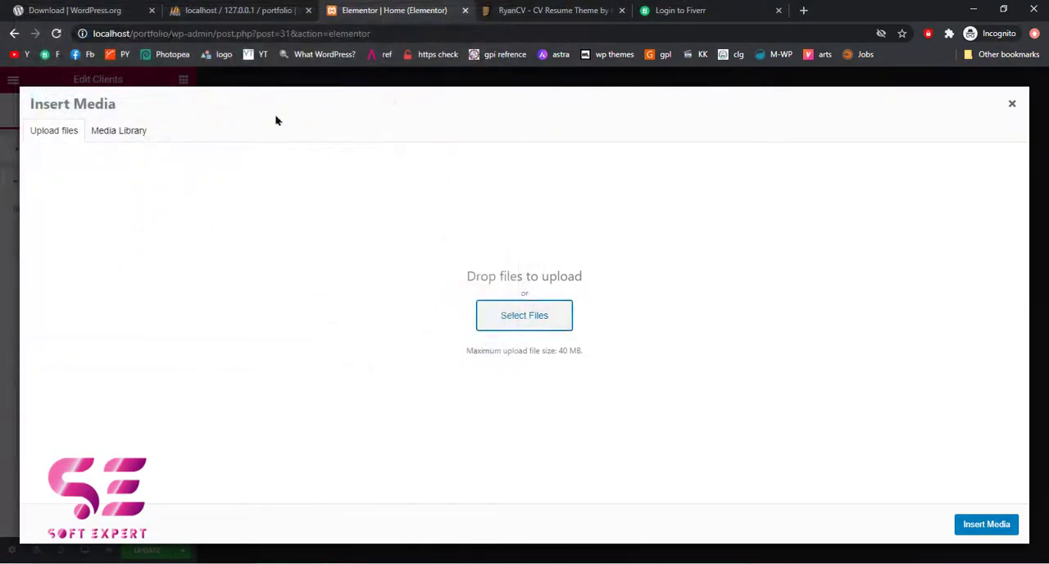
{"action": "left_click", "coordinate": [120, 137]}
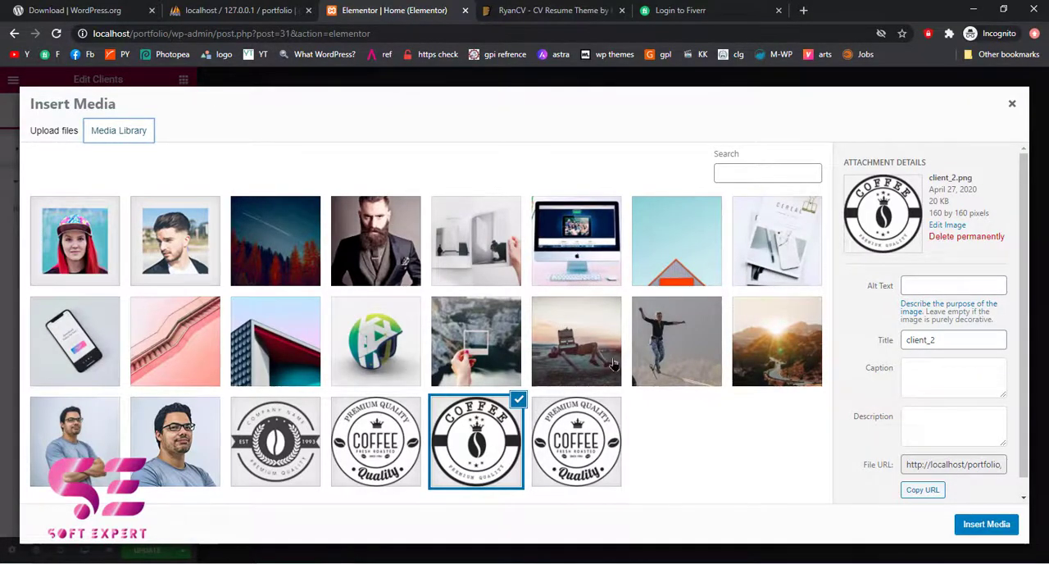
{"action": "left_click", "coordinate": [1011, 103]}
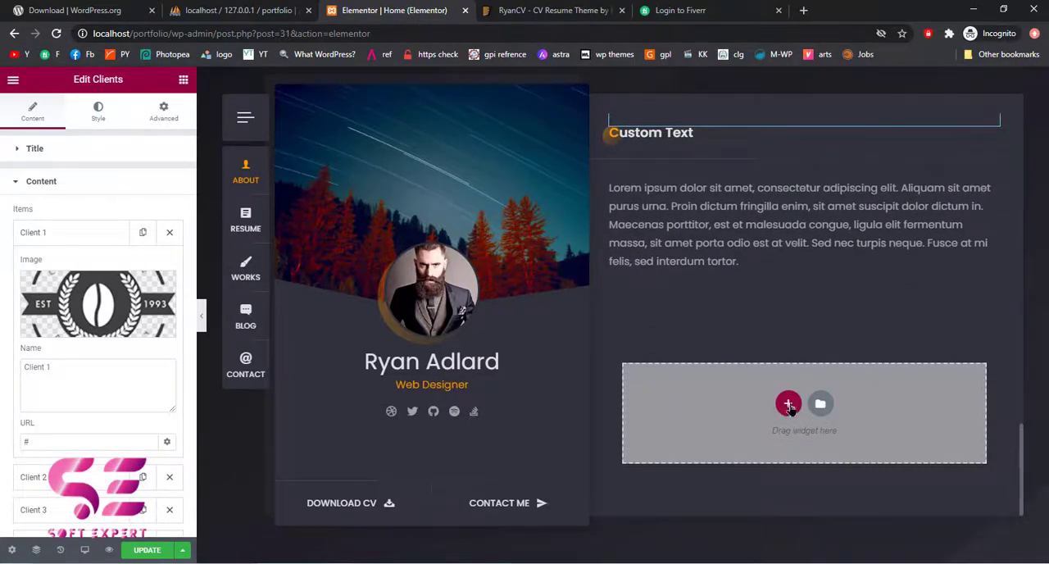
Find the Basic Gallery widget and add it to the empty area below the Custom Text section
{"action": "left_click", "coordinate": [788, 403]}
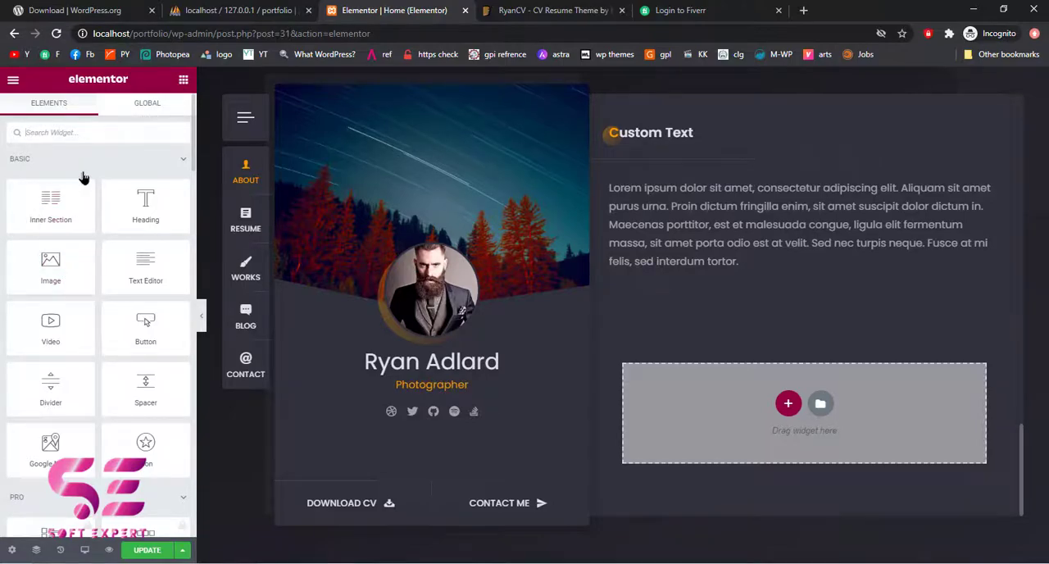
{"action": "type", "text": "gal"}
{"action": "left_click_drag", "start_coordinate": [51, 173], "coordinate": [759, 407]}
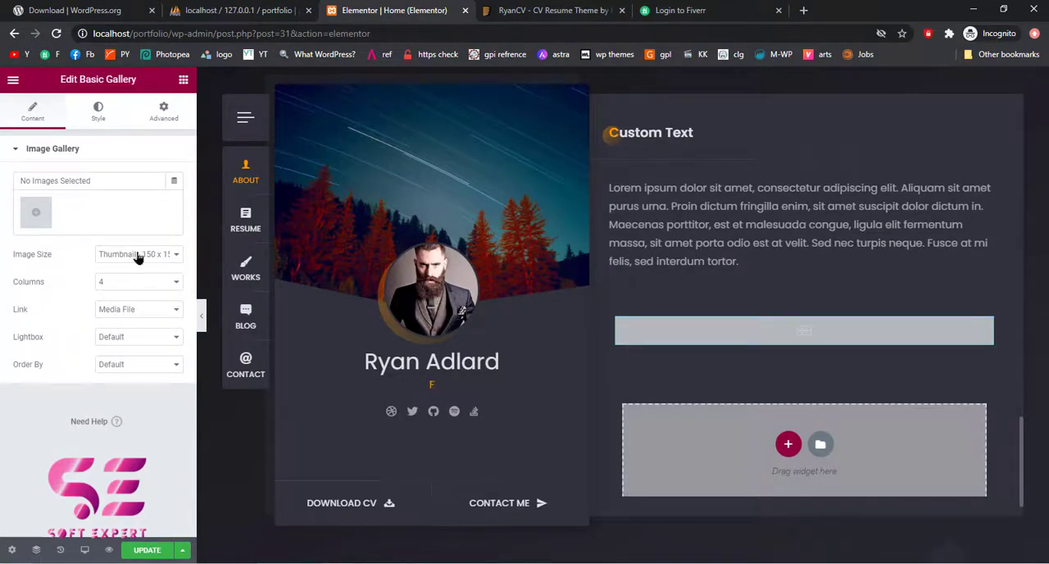
Fill the Basic Gallery with the media library images work4, work3 and work2, and display them in 3 columns
{"action": "left_click", "coordinate": [36, 214]}
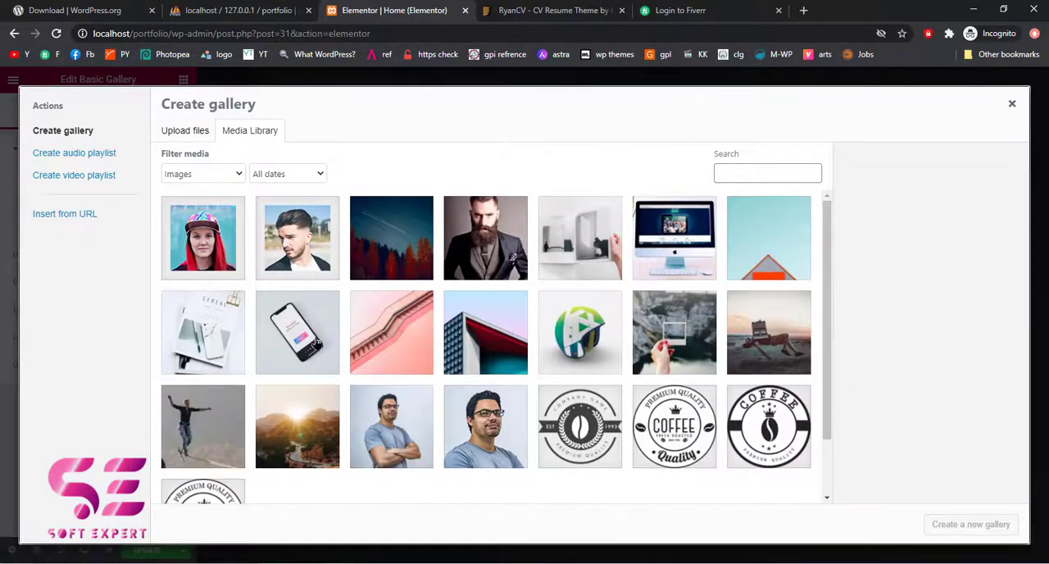
{"action": "scroll", "coordinate": [316, 343], "scroll_direction": "down", "scroll_amount": 1}
{"action": "left_click", "coordinate": [330, 303]}
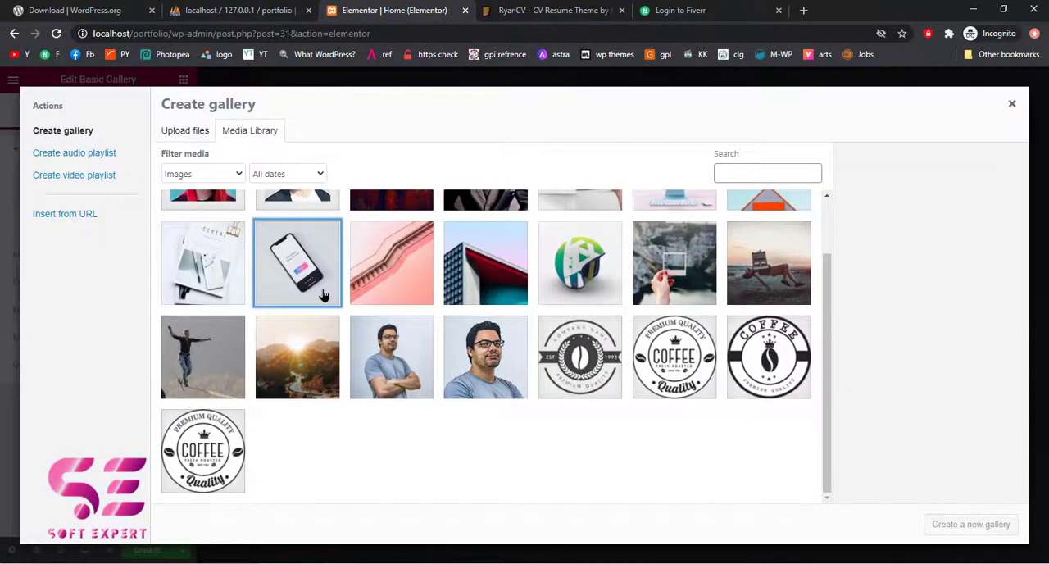
{"action": "left_click", "coordinate": [413, 289]}
{"action": "left_click", "coordinate": [502, 292]}
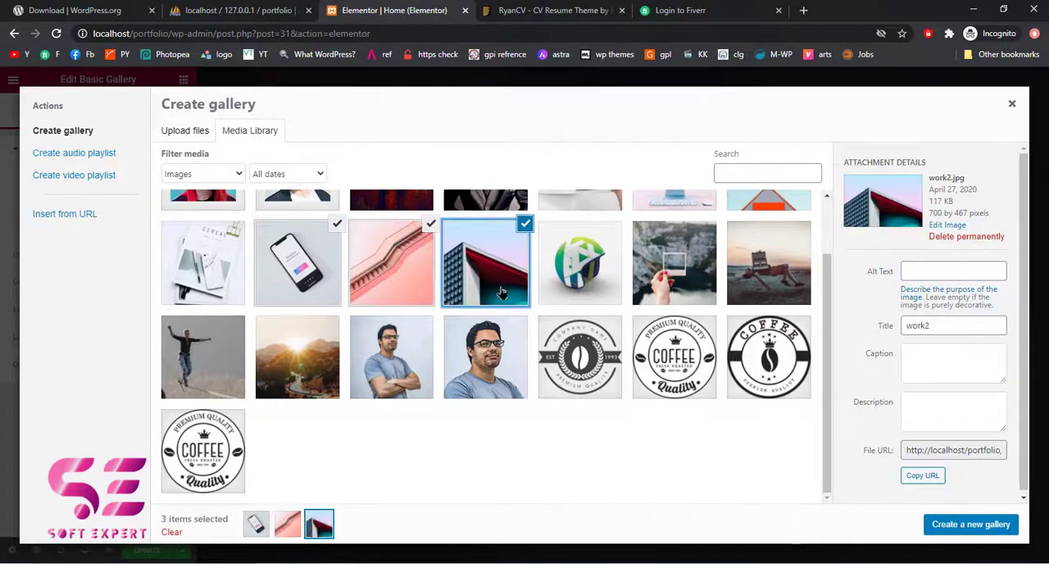
{"action": "left_click", "coordinate": [969, 525]}
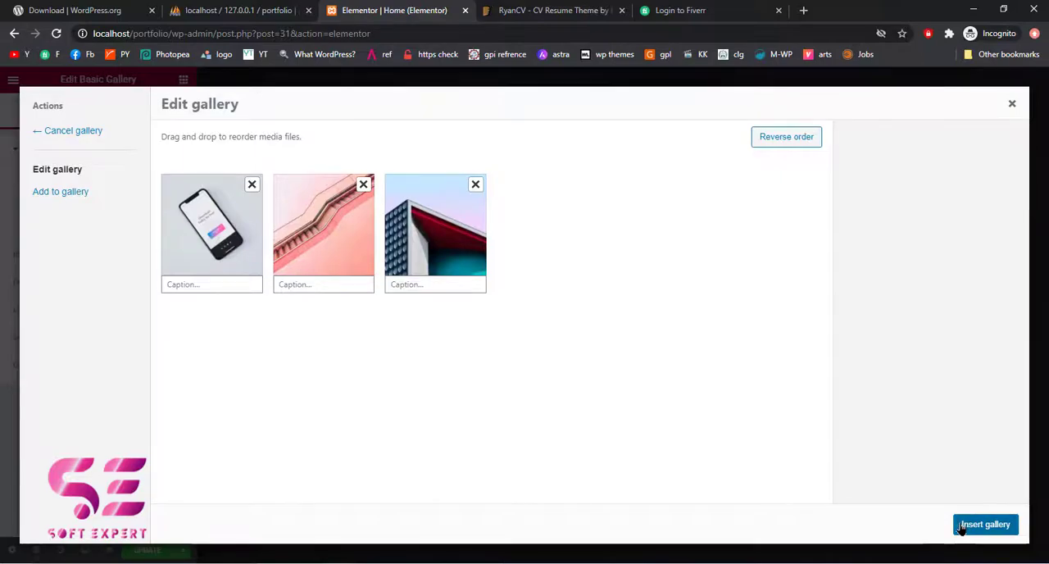
{"action": "left_click", "coordinate": [962, 526]}
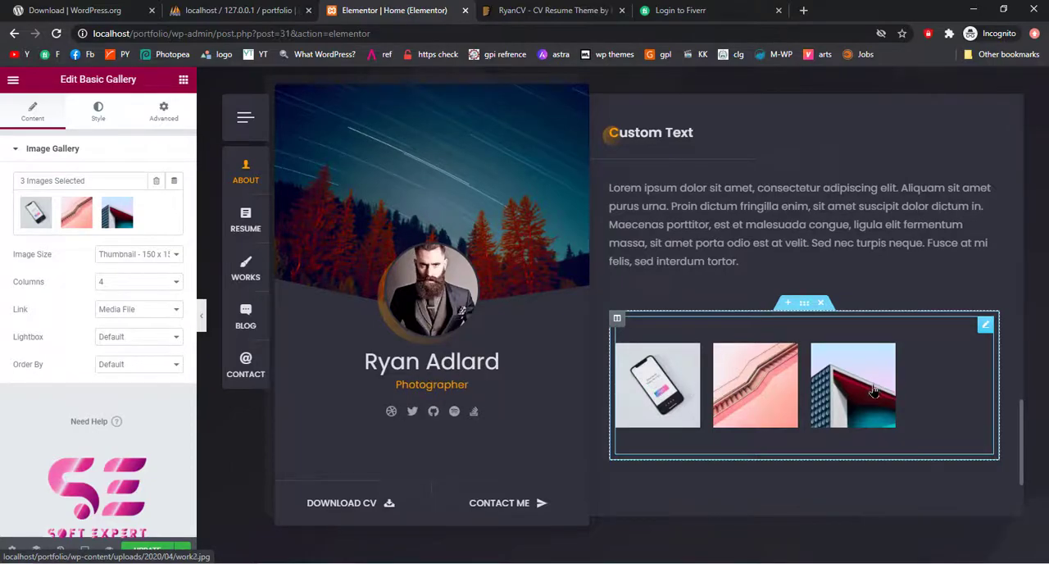
{"action": "left_click", "coordinate": [136, 281]}
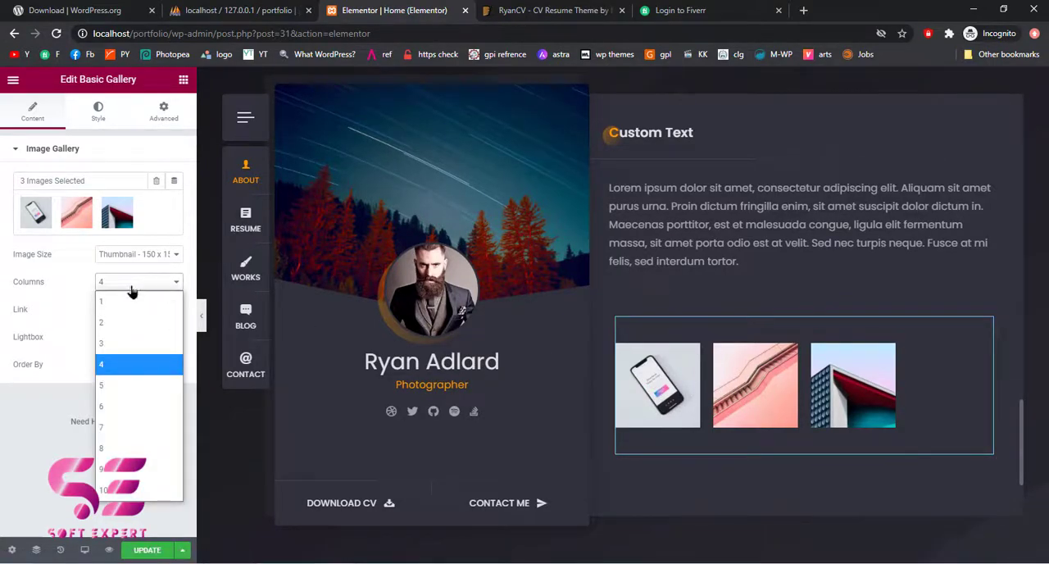
{"action": "left_click", "coordinate": [115, 342]}
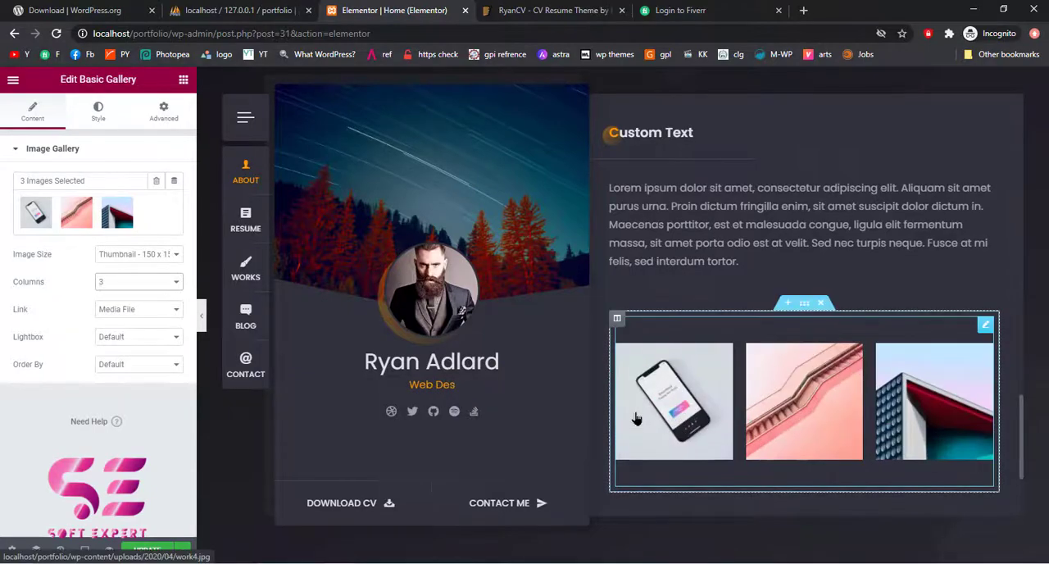
Move the gallery section to just above the Clients section and delete it there
{"action": "scroll", "coordinate": [766, 422], "scroll_direction": "down", "scroll_amount": 1}
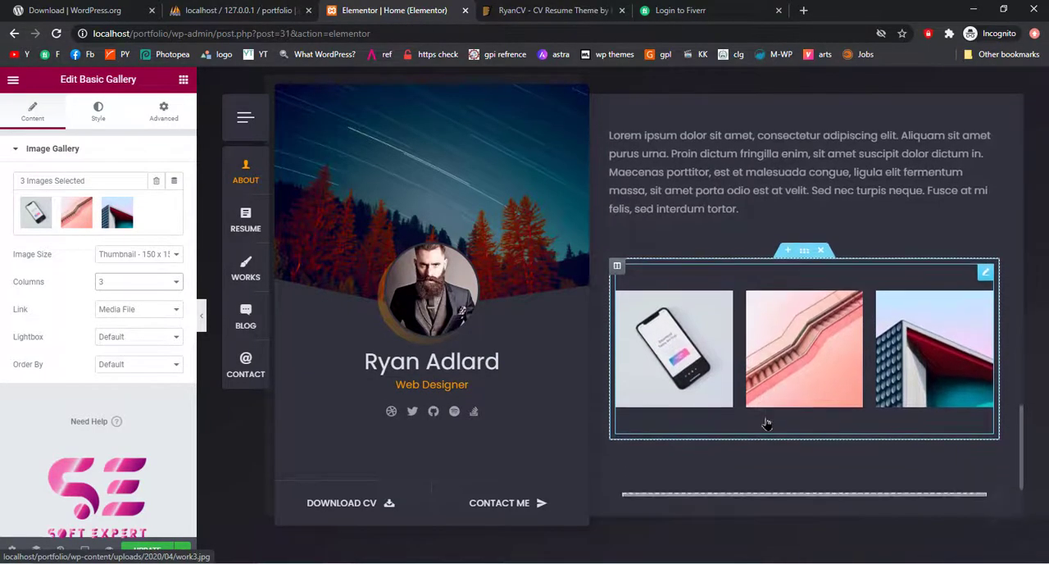
{"action": "scroll", "coordinate": [775, 348], "scroll_direction": "down", "scroll_amount": 1}
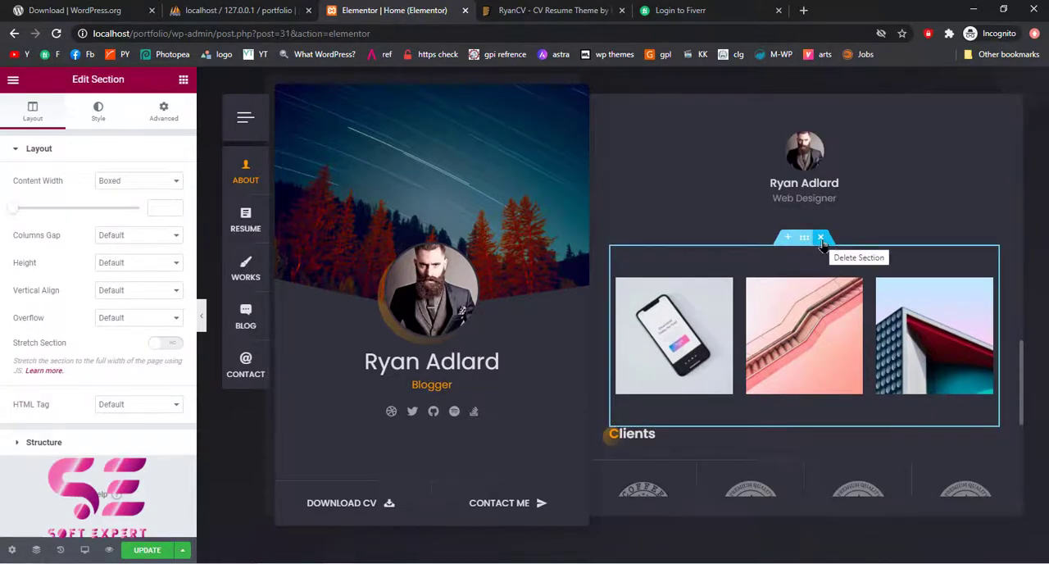
{"action": "left_click", "coordinate": [820, 238]}
Insert a new section directly above Pricing and place a Progress Bar widget in it
{"action": "scroll", "coordinate": [825, 245], "scroll_direction": "down", "scroll_amount": 5}
{"action": "scroll", "coordinate": [824, 246], "scroll_direction": "up", "scroll_amount": 5}
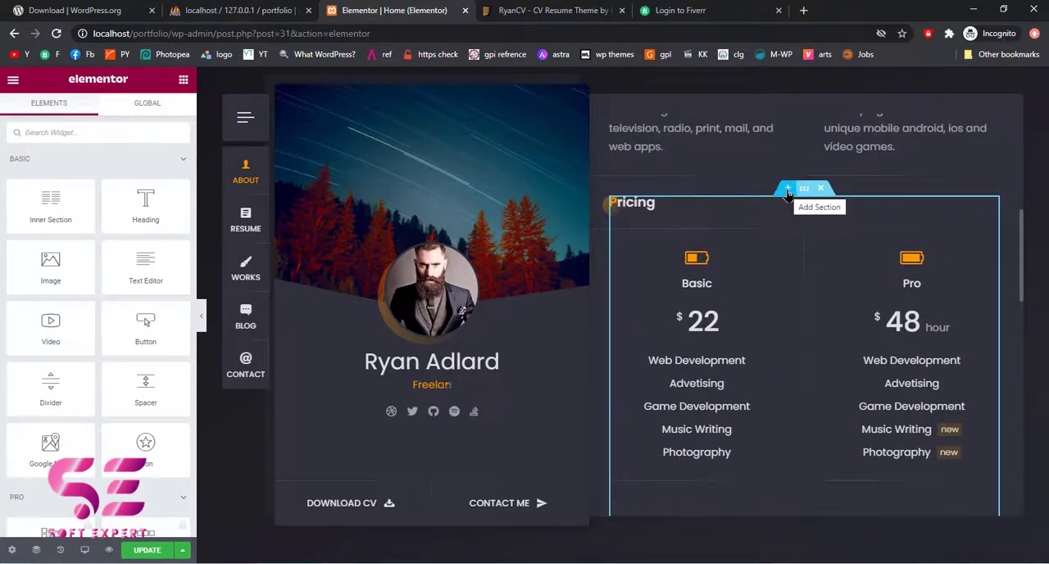
{"action": "left_click", "coordinate": [787, 191]}
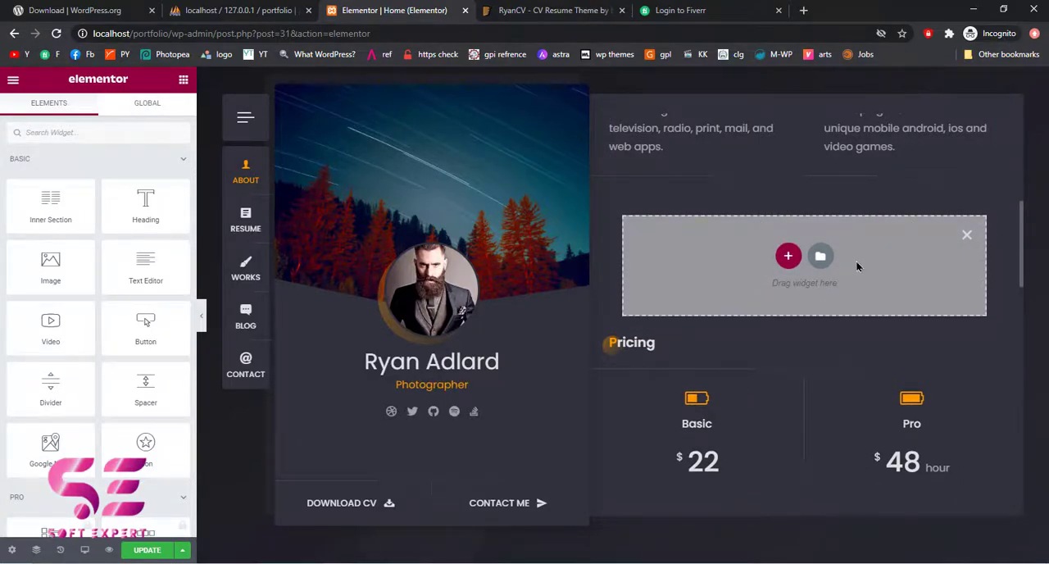
{"action": "scroll", "coordinate": [109, 297], "scroll_direction": "down", "scroll_amount": 3}
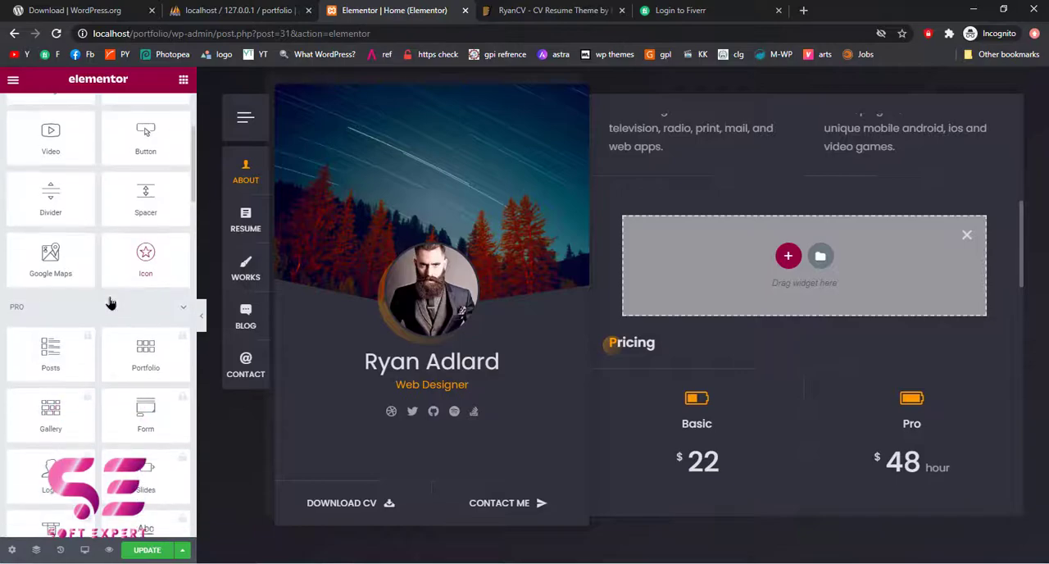
{"action": "scroll", "coordinate": [111, 302], "scroll_direction": "down", "scroll_amount": 2}
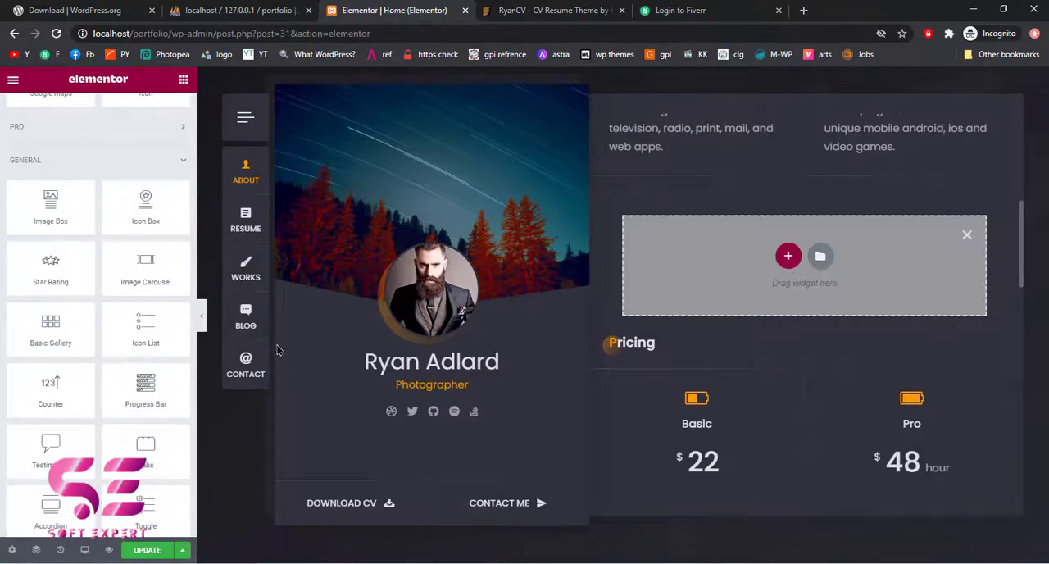
{"action": "left_click_drag", "start_coordinate": [145, 386], "coordinate": [706, 258]}
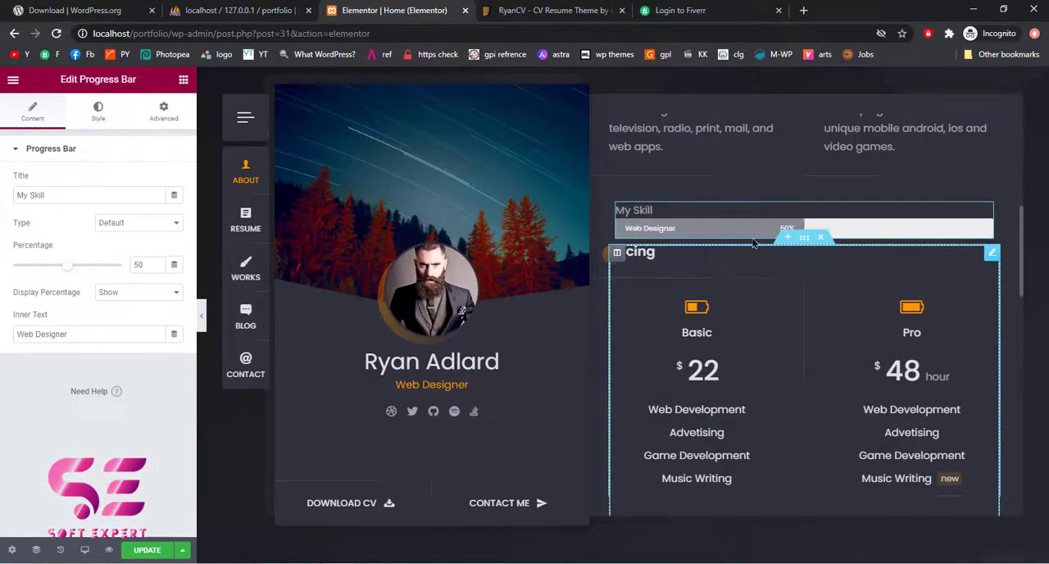
Duplicate the My Skill progress bar twice within its section
{"action": "right_click", "coordinate": [987, 213]}
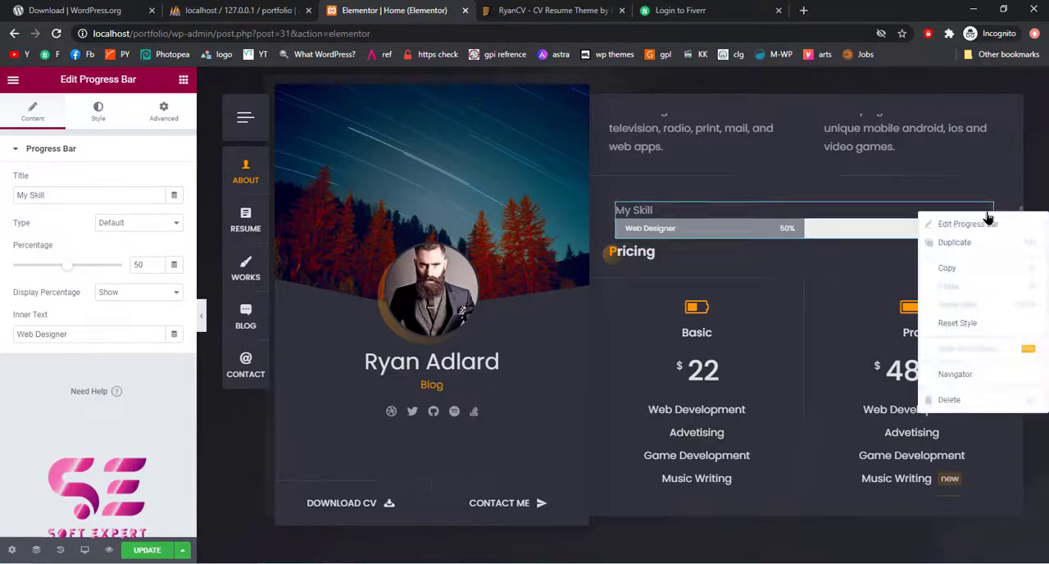
{"action": "left_click", "coordinate": [957, 257]}
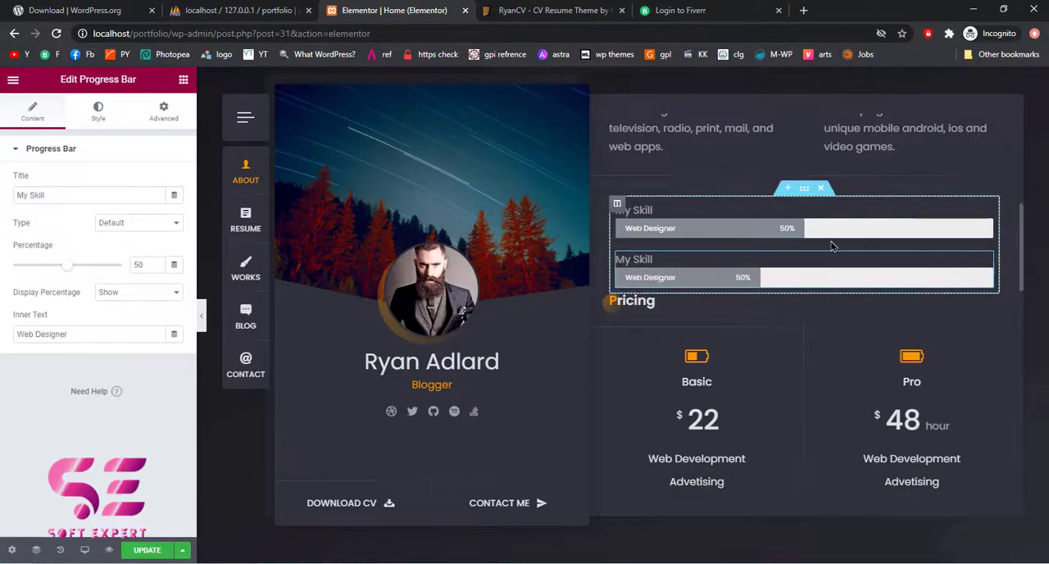
{"action": "right_click", "coordinate": [987, 264]}
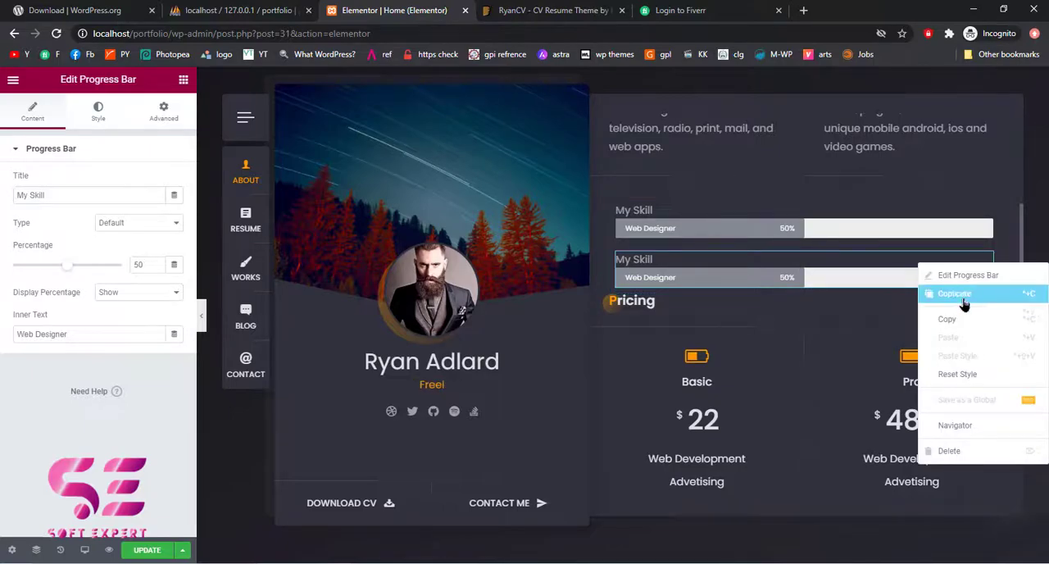
{"action": "left_click", "coordinate": [964, 296]}
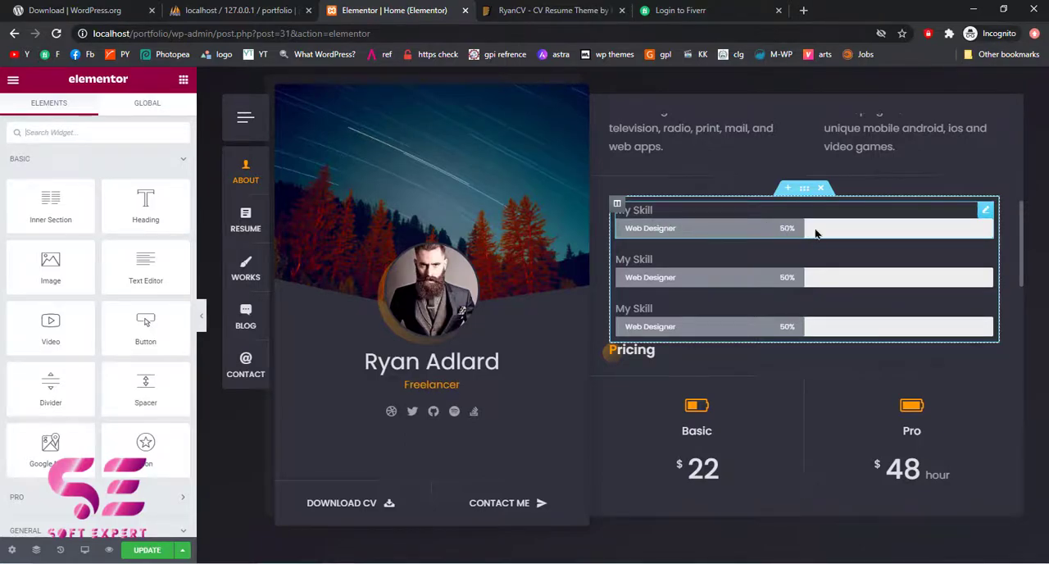
Title the first progress bar Wordpress, set its percentage to 90 and change its type to Info
{"action": "left_click", "coordinate": [986, 211]}
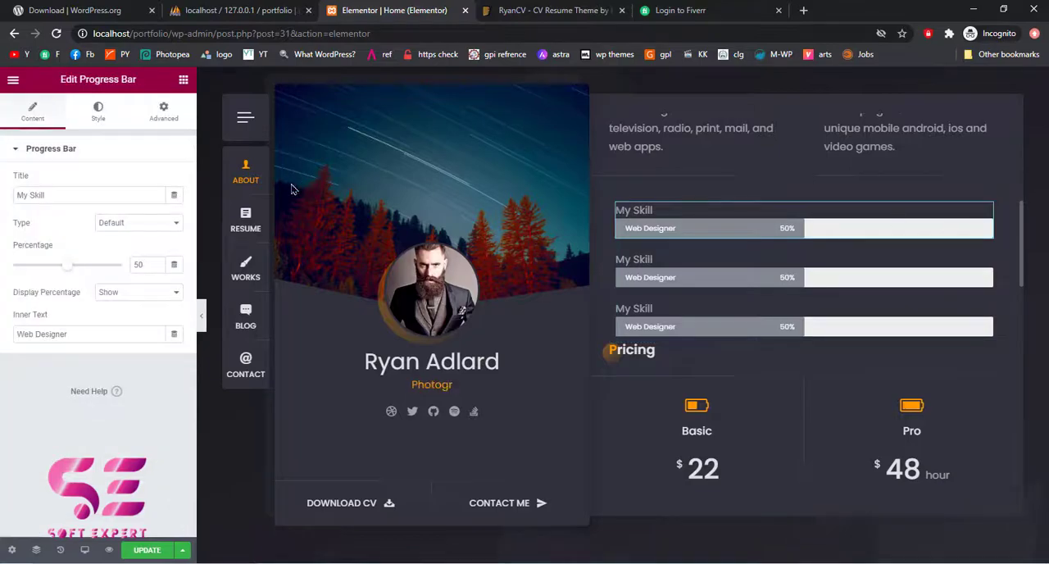
{"action": "left_click_drag", "start_coordinate": [66, 198], "coordinate": [2, 205]}
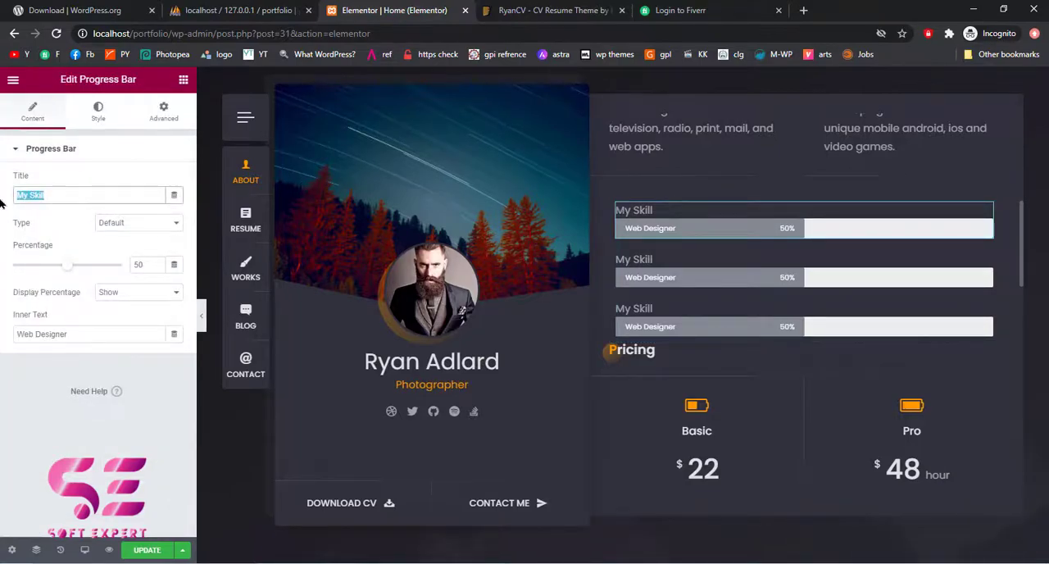
{"action": "type", "text": "Wordpres"}
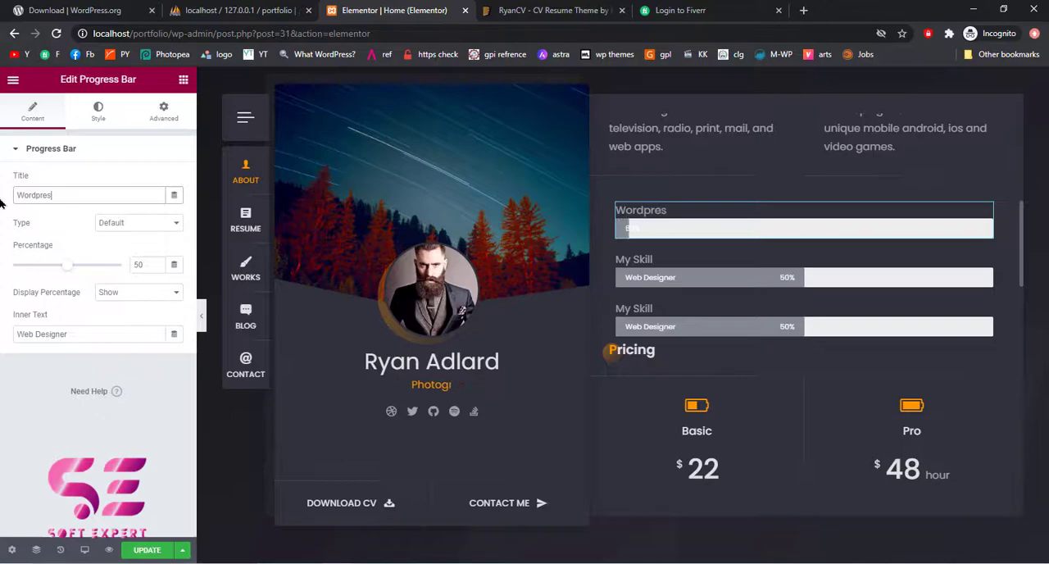
{"action": "type", "text": "s"}
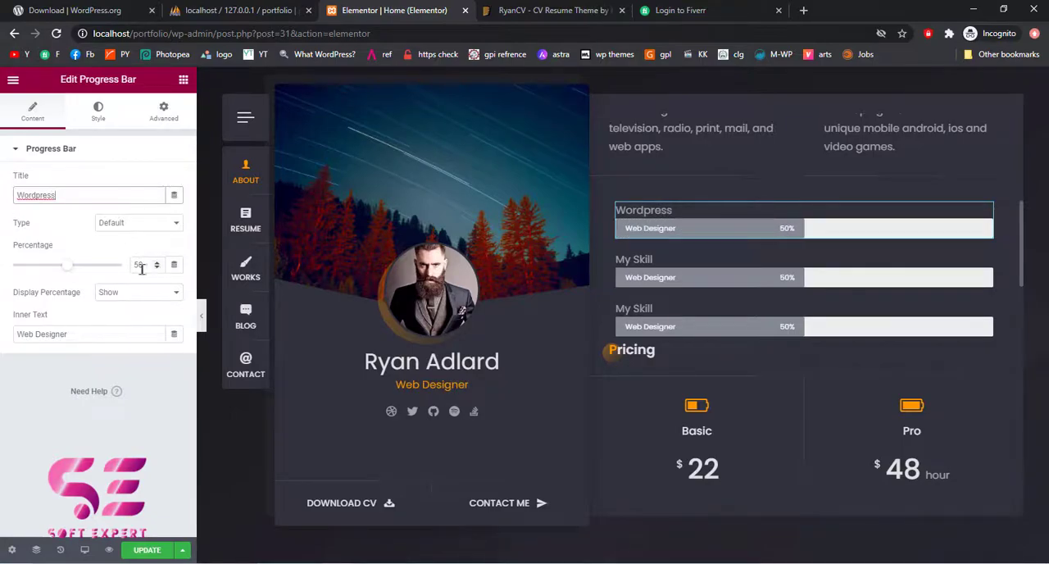
{"action": "double_click", "coordinate": [140, 264]}
{"action": "type", "text": "90"}
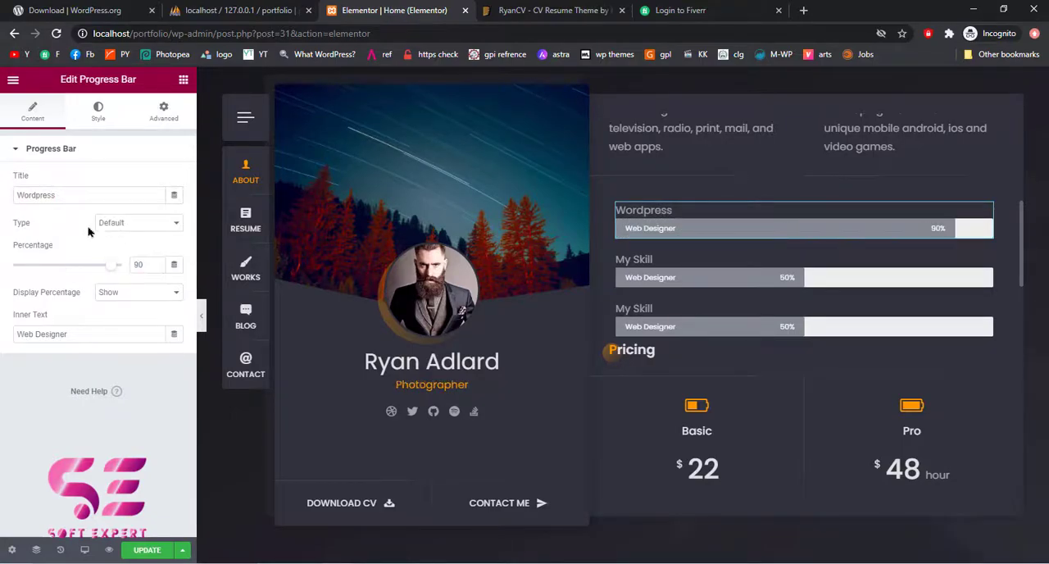
{"action": "left_click", "coordinate": [135, 224]}
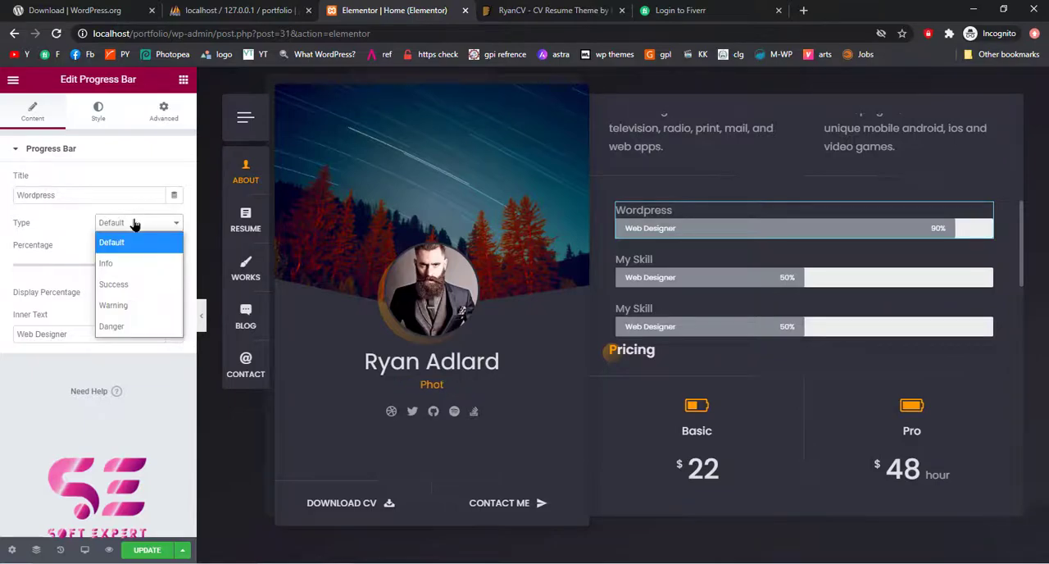
{"action": "left_click", "coordinate": [113, 264]}
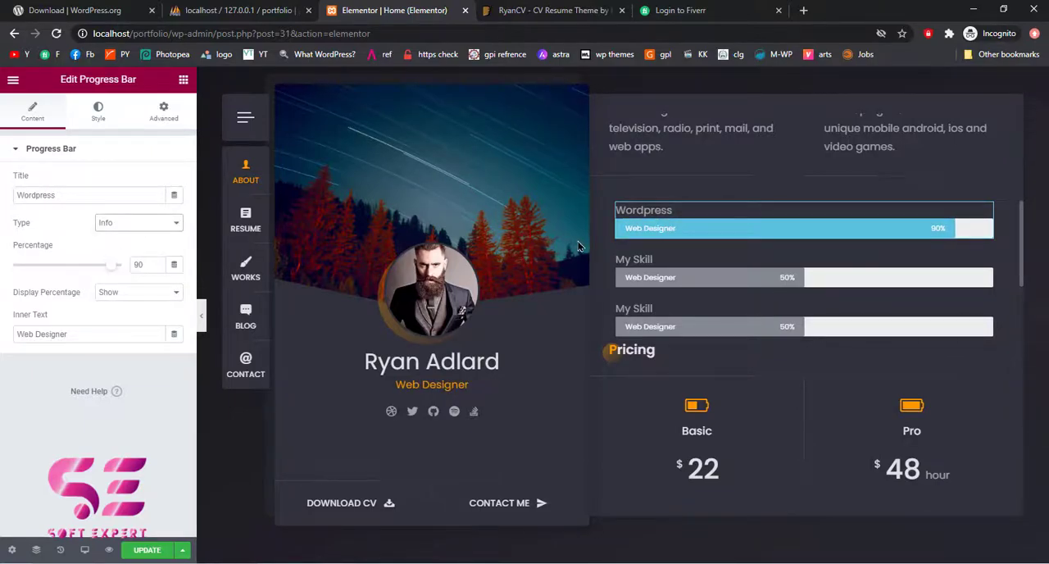
Delete the section containing the progress bars above Pricing
{"action": "scroll", "coordinate": [726, 285], "scroll_direction": "up", "scroll_amount": 3}
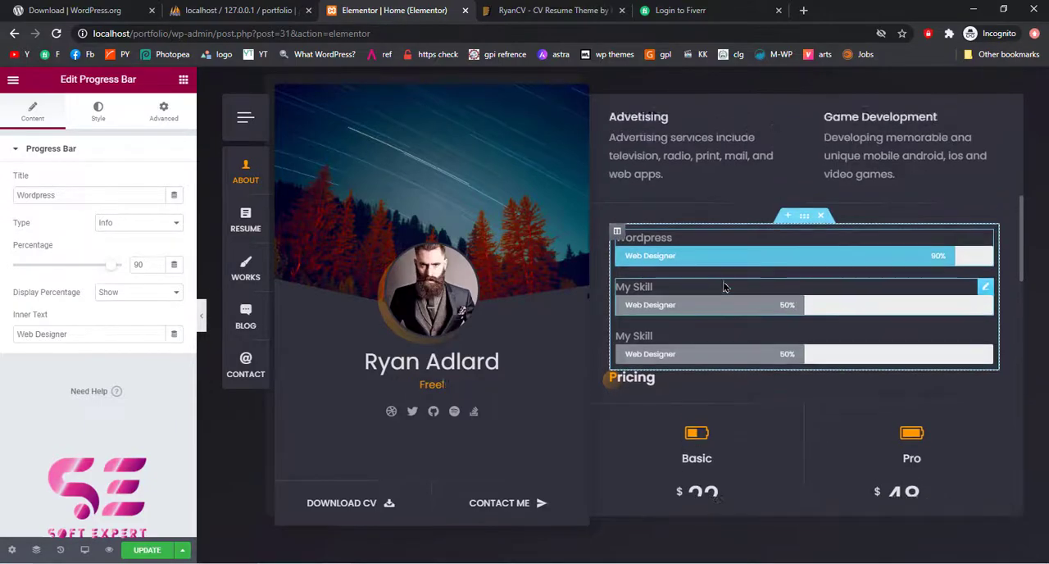
{"action": "scroll", "coordinate": [729, 299], "scroll_direction": "down", "scroll_amount": 2}
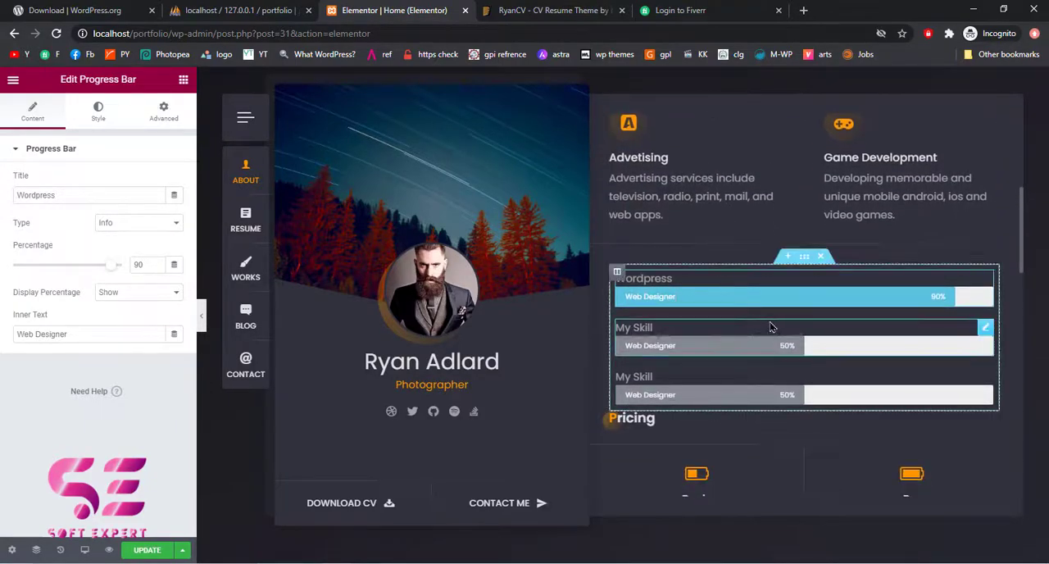
{"action": "scroll", "coordinate": [681, 265], "scroll_direction": "up", "scroll_amount": 1}
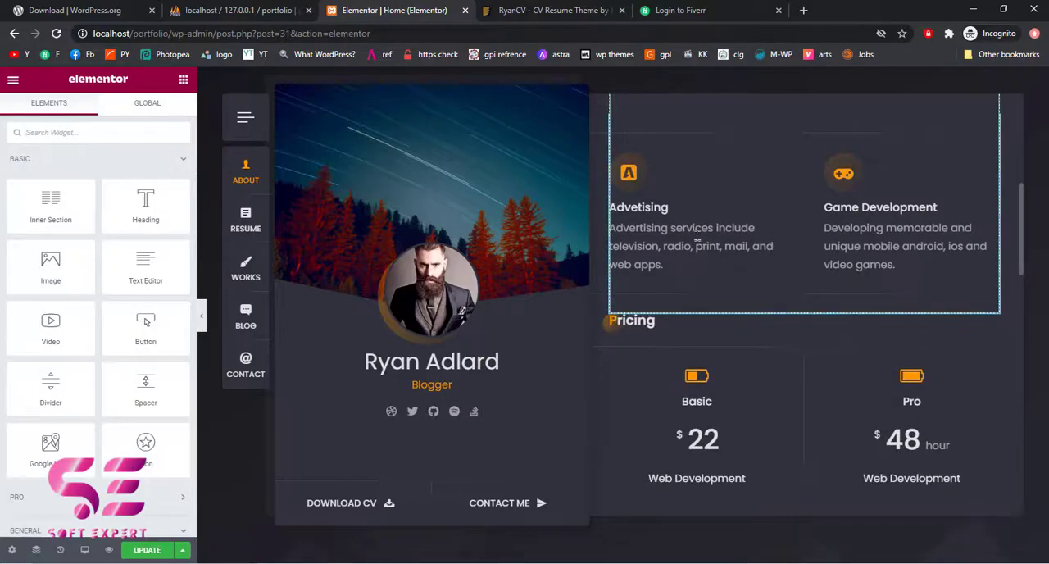
Save the updated Home page and open a preview of the changes
{"action": "scroll", "coordinate": [698, 244], "scroll_direction": "up", "scroll_amount": 4}
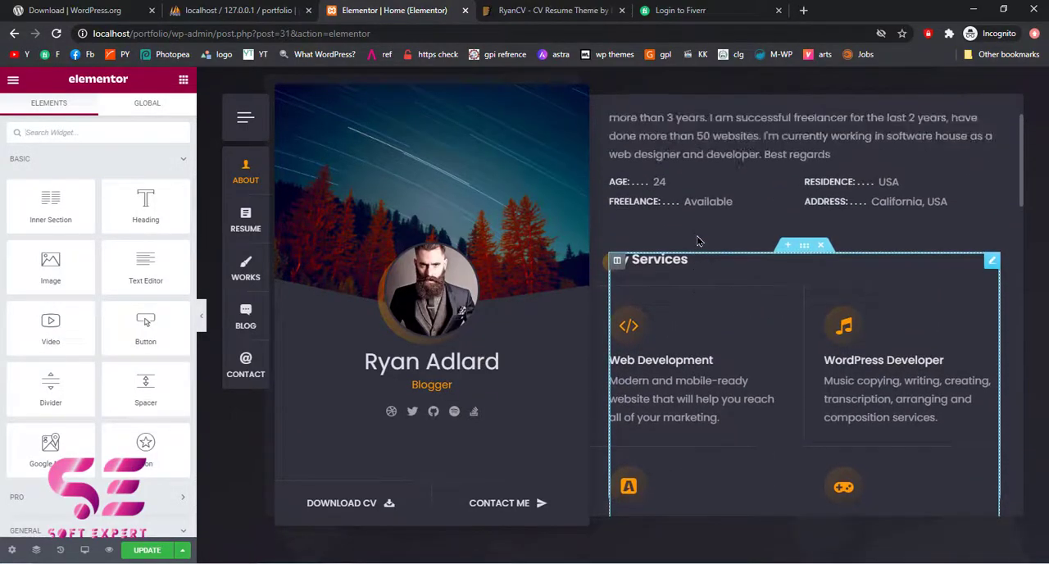
{"action": "scroll", "coordinate": [699, 240], "scroll_direction": "down", "scroll_amount": 3}
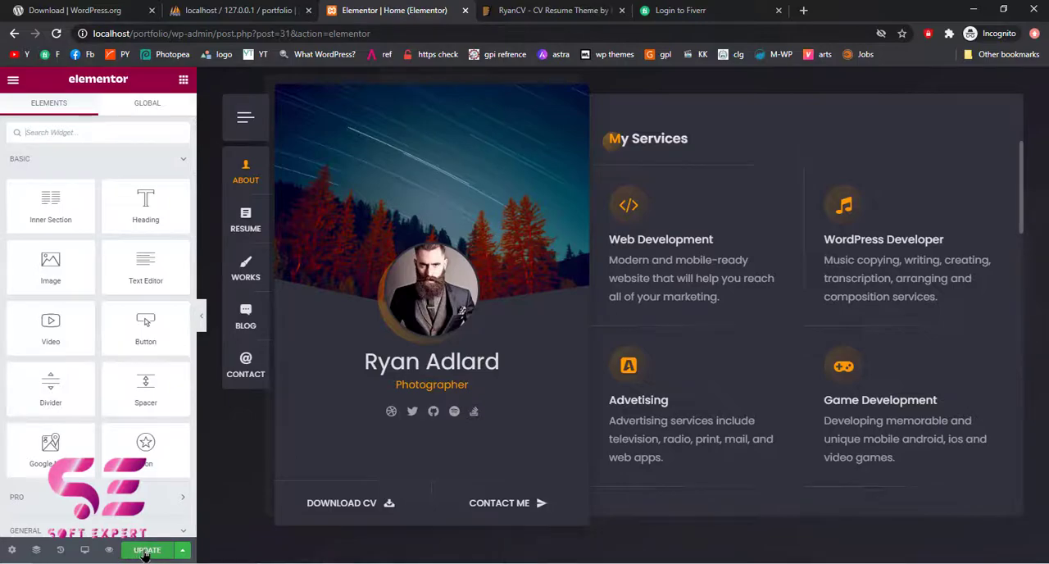
{"action": "left_click", "coordinate": [144, 551]}
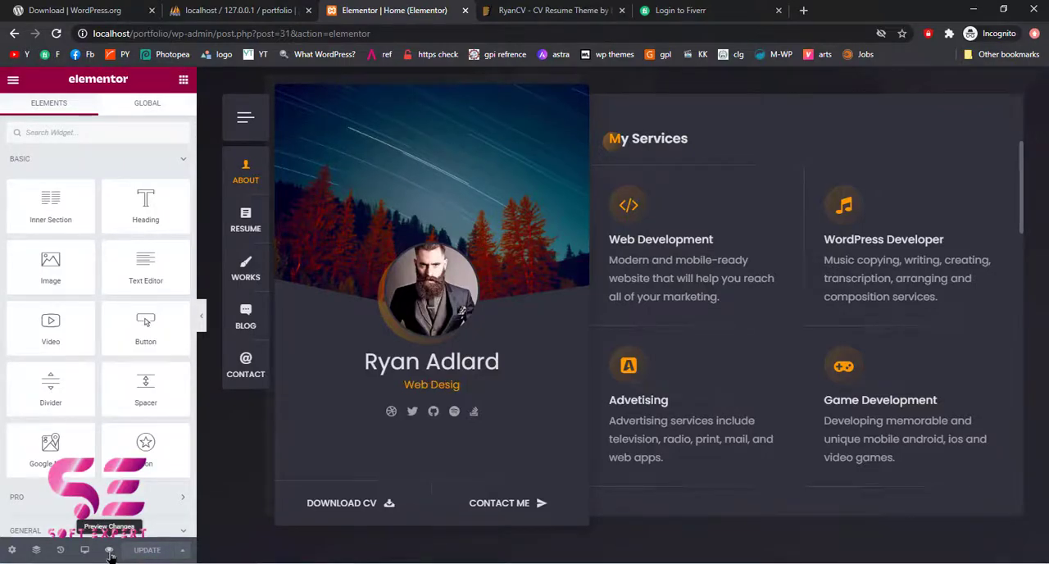
{"action": "left_click", "coordinate": [111, 555]}
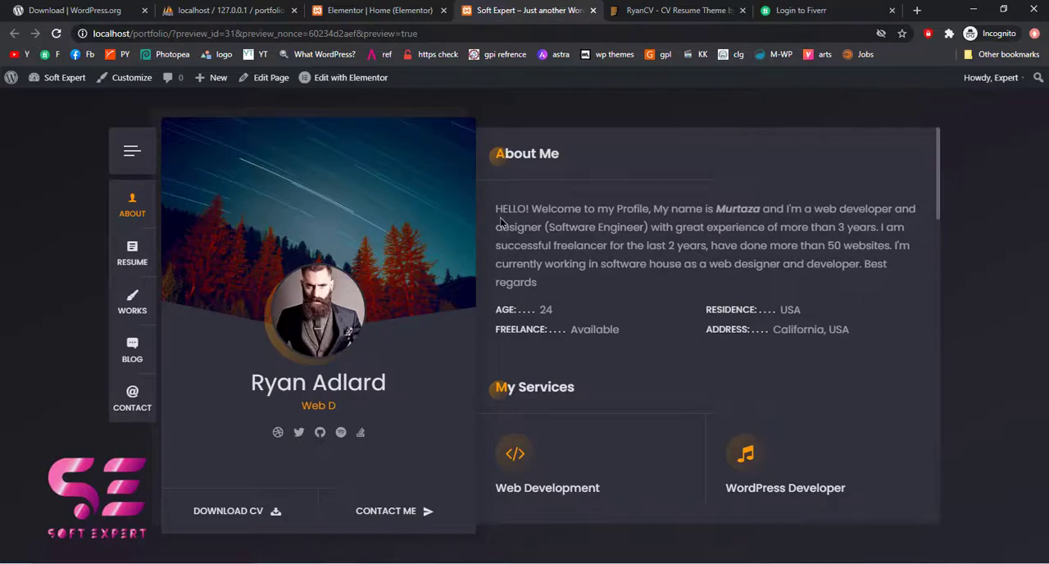
Examine the About Me text and the My Services items on the previewed Home page
{"action": "left_click_drag", "start_coordinate": [495, 208], "coordinate": [547, 283]}
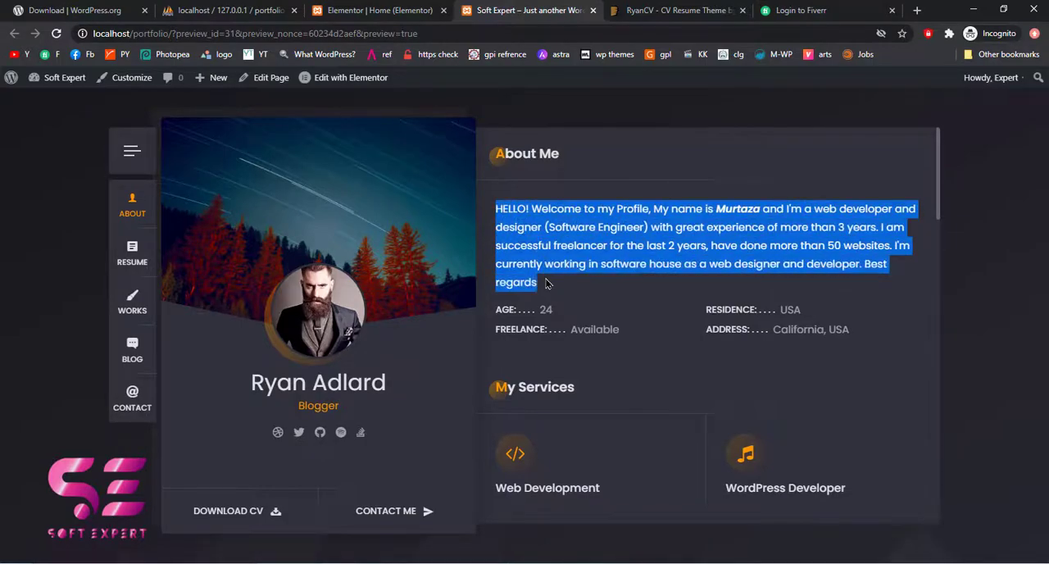
{"action": "left_click", "coordinate": [546, 283]}
{"action": "scroll", "coordinate": [545, 286], "scroll_direction": "down", "scroll_amount": 3}
{"action": "scroll", "coordinate": [545, 289], "scroll_direction": "up", "scroll_amount": 3}
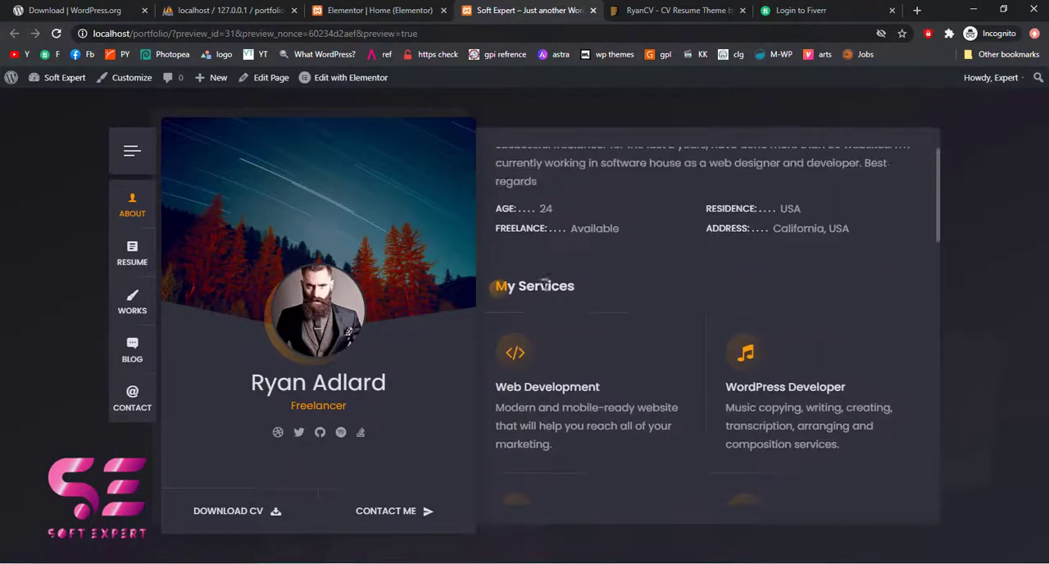
{"action": "scroll", "coordinate": [626, 287], "scroll_direction": "down", "scroll_amount": 3}
{"action": "left_click_drag", "start_coordinate": [723, 310], "coordinate": [847, 300]}
{"action": "left_click", "coordinate": [847, 300]}
{"action": "scroll", "coordinate": [551, 150], "scroll_direction": "up", "scroll_amount": 3}
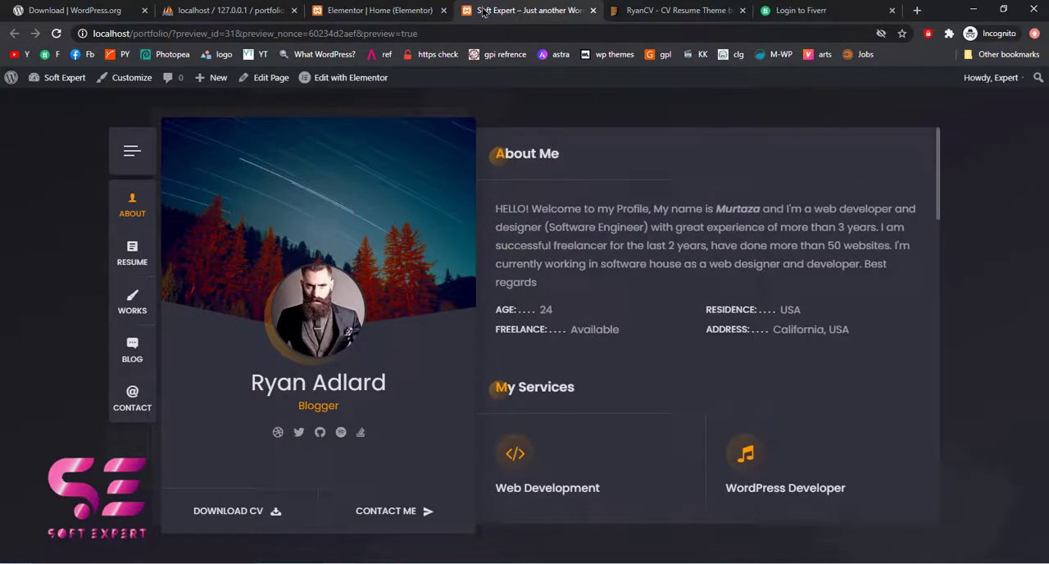
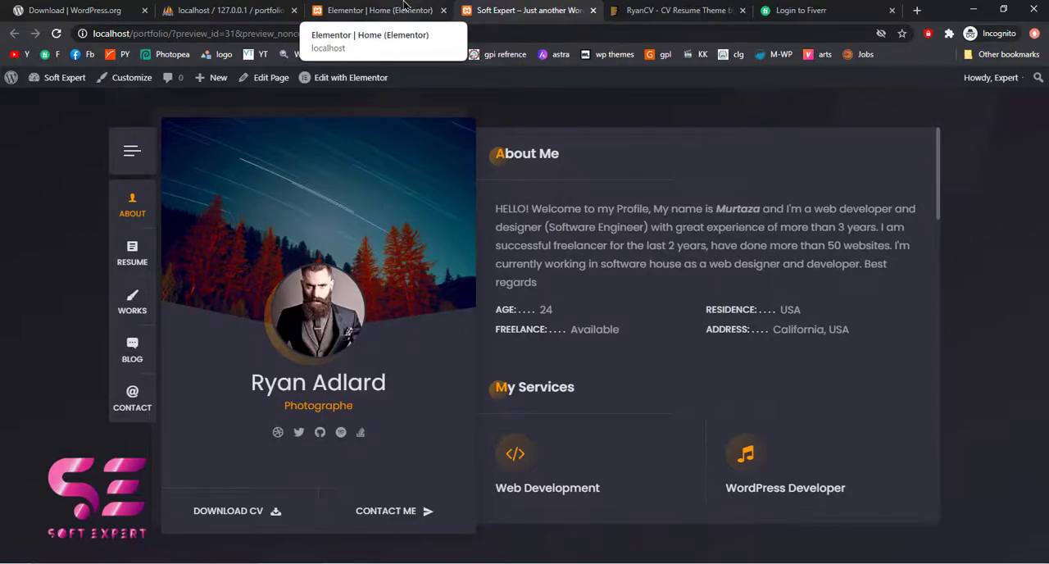
Leave the Home page editor for the WordPress dashboard and open the General settings
{"action": "left_click", "coordinate": [381, 11]}
{"action": "left_click", "coordinate": [12, 79]}
{"action": "left_click", "coordinate": [61, 310]}
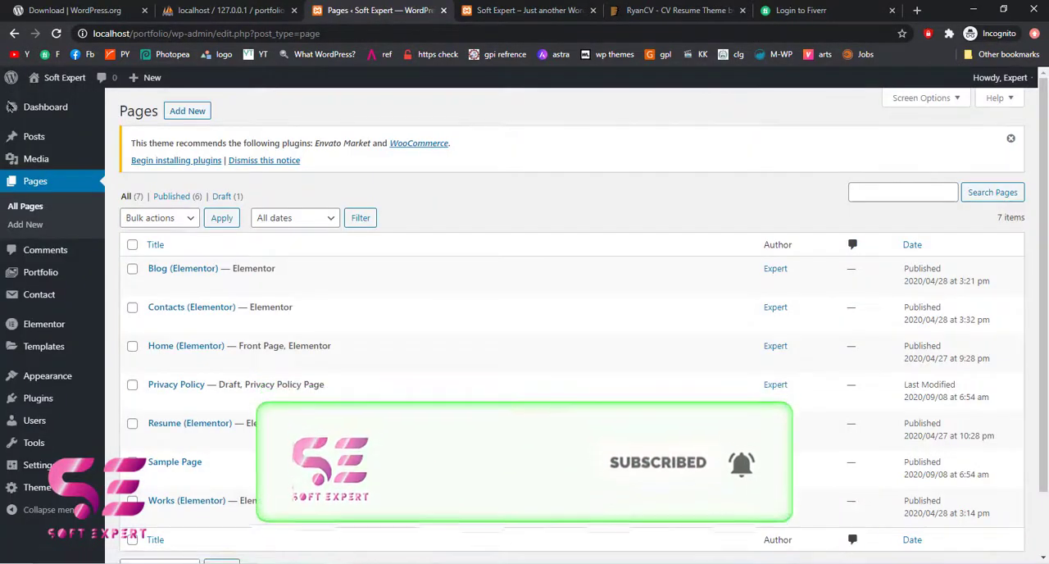
{"action": "mouse_move", "coordinate": [64, 478]}
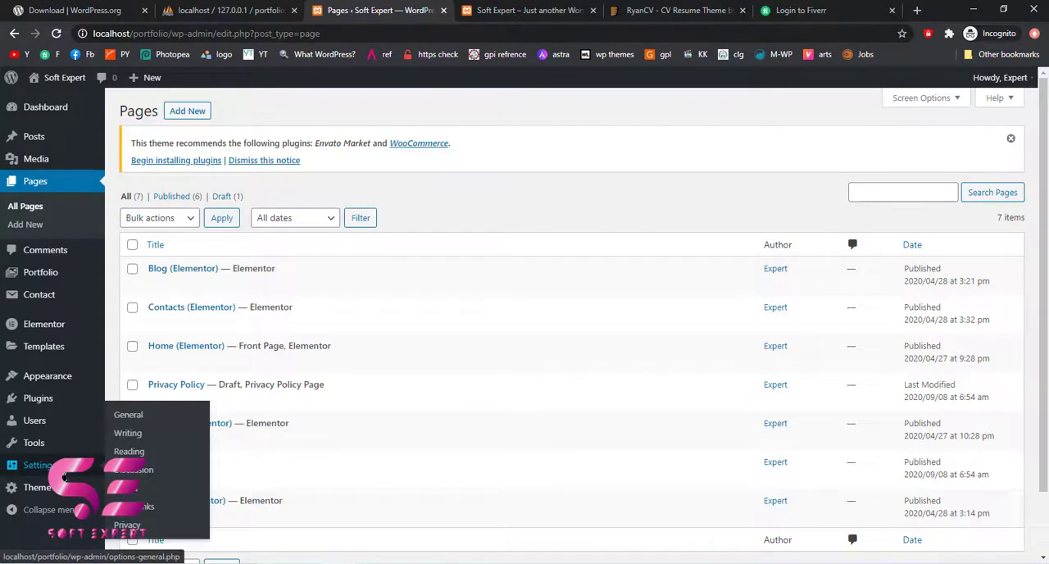
{"action": "left_click", "coordinate": [129, 418]}
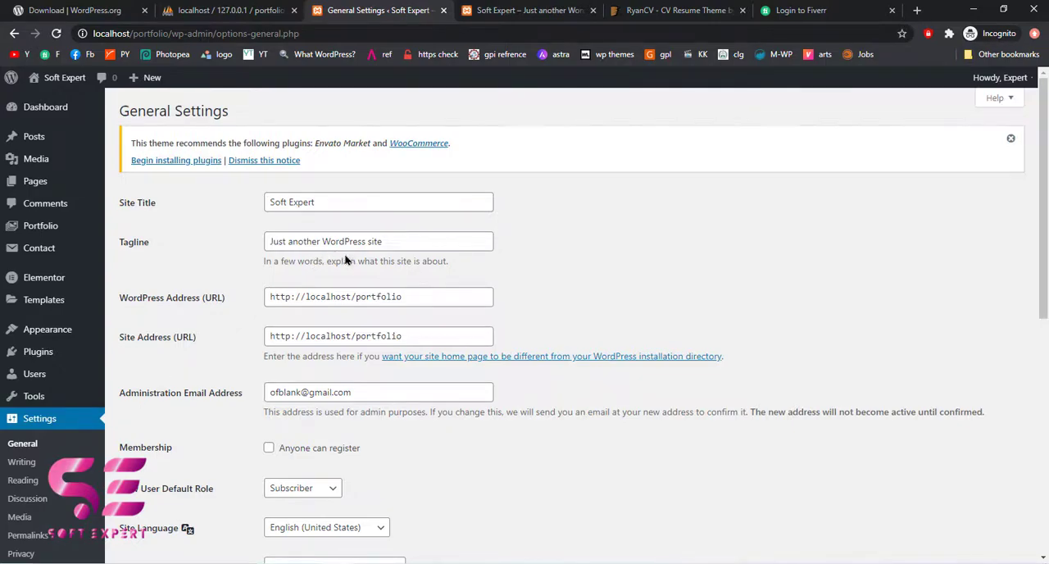
Set the site tagline to "My portfolio" and save the general settings
{"action": "left_click_drag", "start_coordinate": [266, 204], "coordinate": [333, 204]}
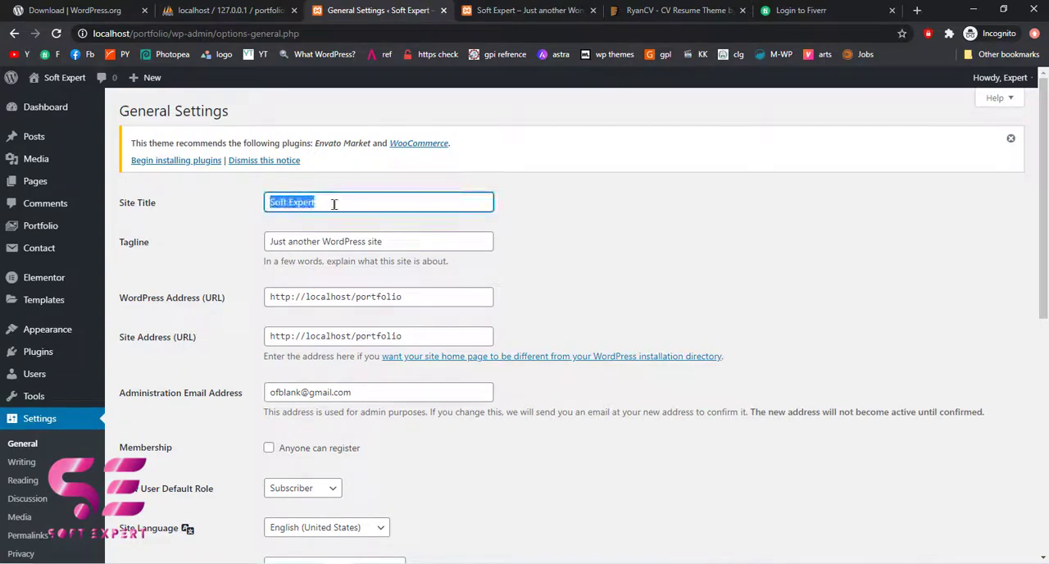
{"action": "left_click_drag", "start_coordinate": [267, 242], "coordinate": [407, 239]}
{"action": "type", "text": "M"}
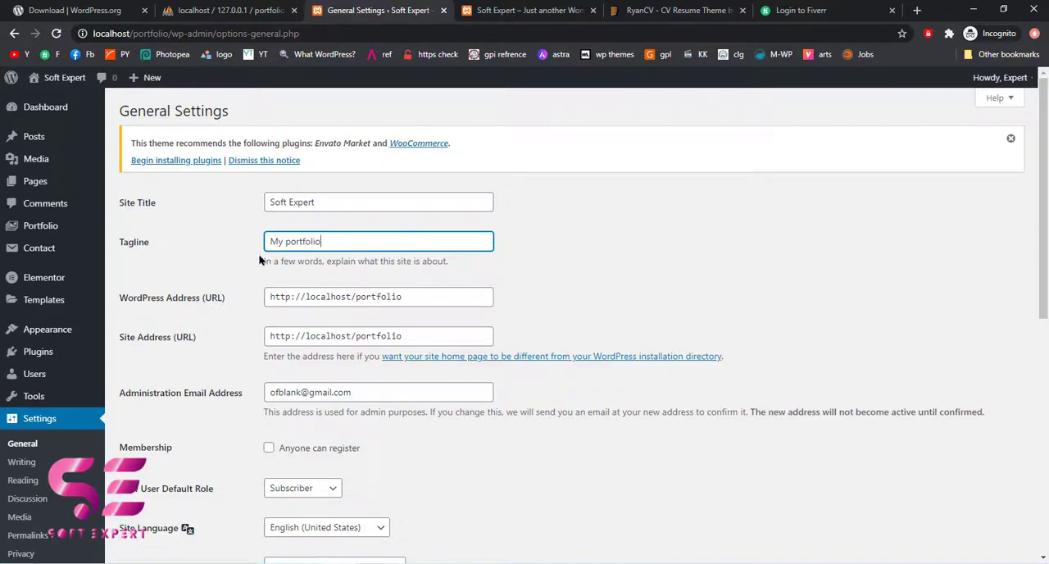
{"action": "type", "text": "y portfolio"}
{"action": "scroll", "coordinate": [406, 257], "scroll_direction": "down", "scroll_amount": 10}
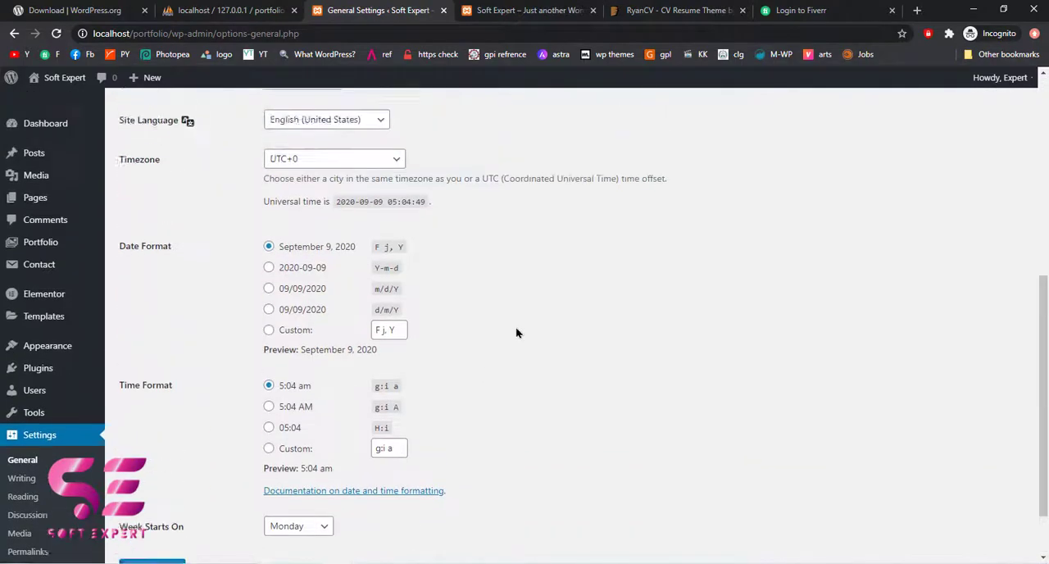
{"action": "left_click", "coordinate": [163, 498]}
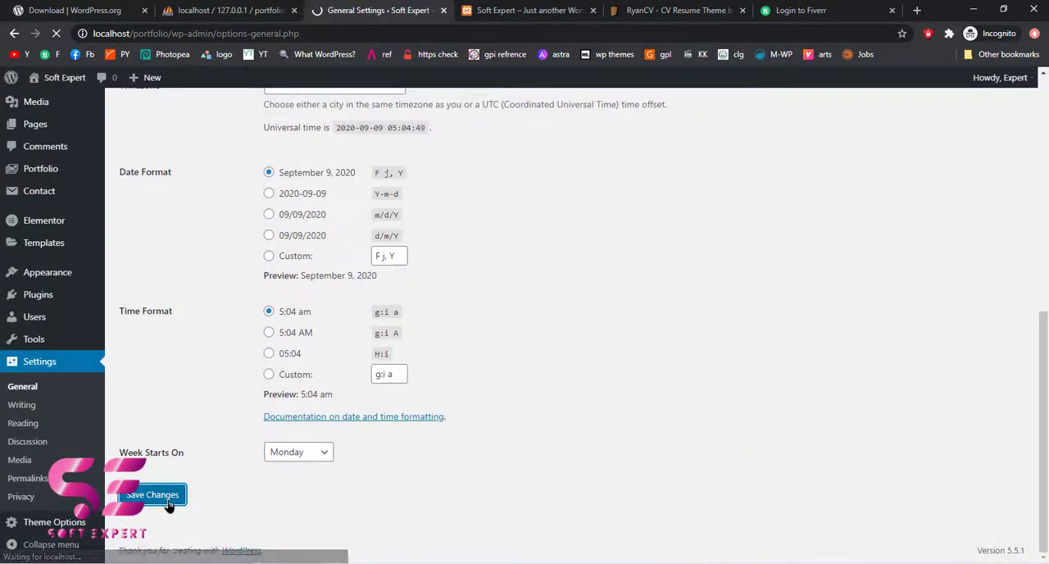
Check the site title and tagline on the previewed site against the general settings
{"action": "left_click", "coordinate": [528, 10]}
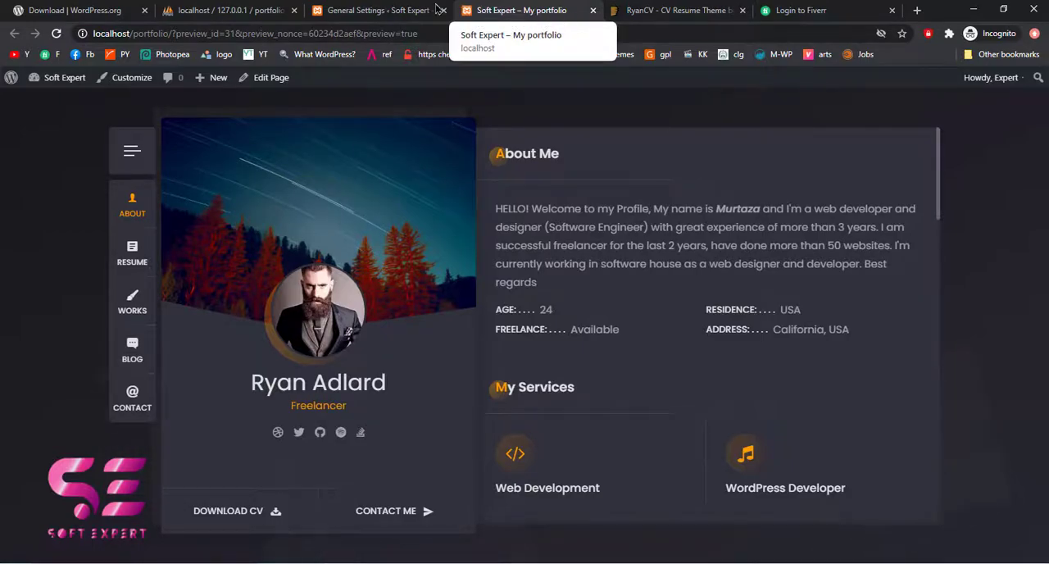
{"action": "left_click", "coordinate": [373, 13]}
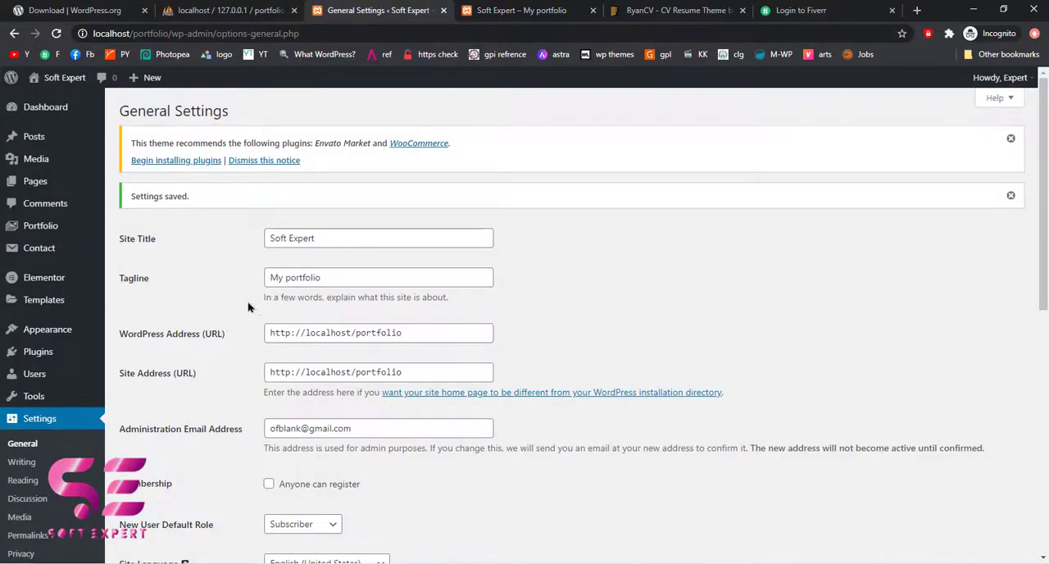
{"action": "left_click", "coordinate": [485, 6]}
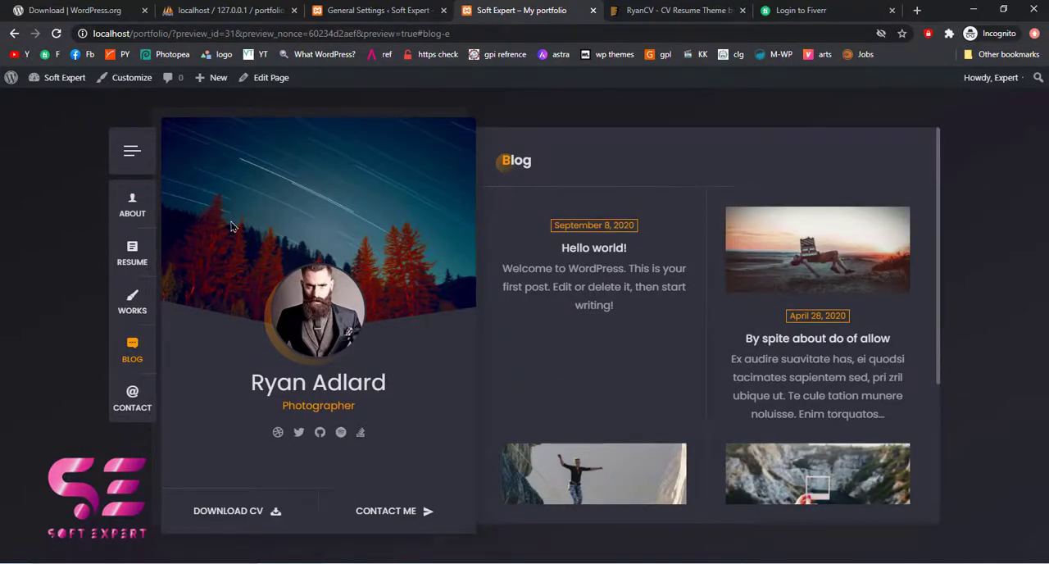
Open the vCard settings in Theme Options and review the background image and photo
{"action": "left_click", "coordinate": [377, 10]}
{"action": "scroll", "coordinate": [32, 406], "scroll_direction": "down", "scroll_amount": 4}
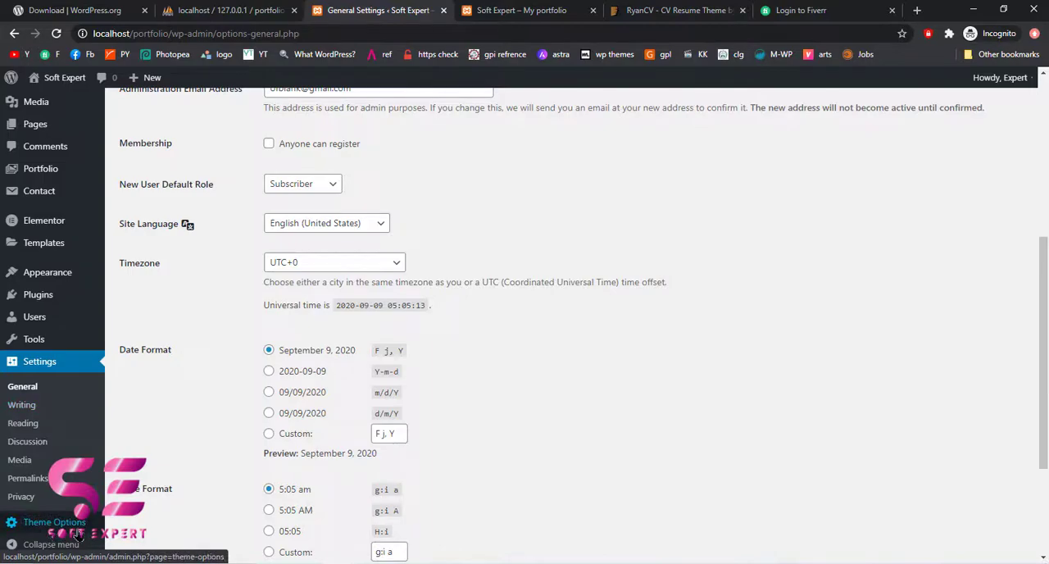
{"action": "left_click", "coordinate": [78, 534]}
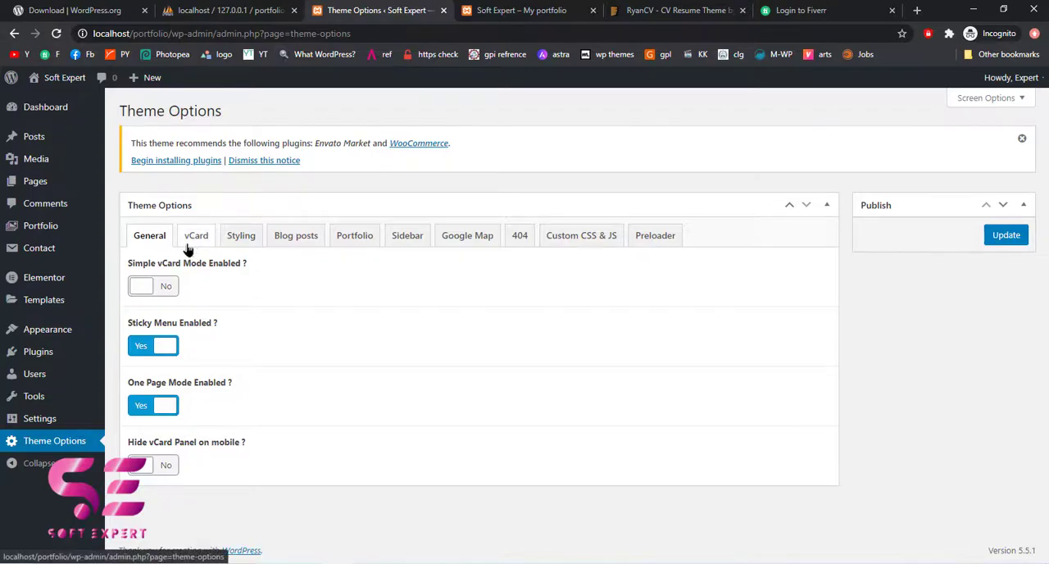
{"action": "left_click", "coordinate": [196, 237]}
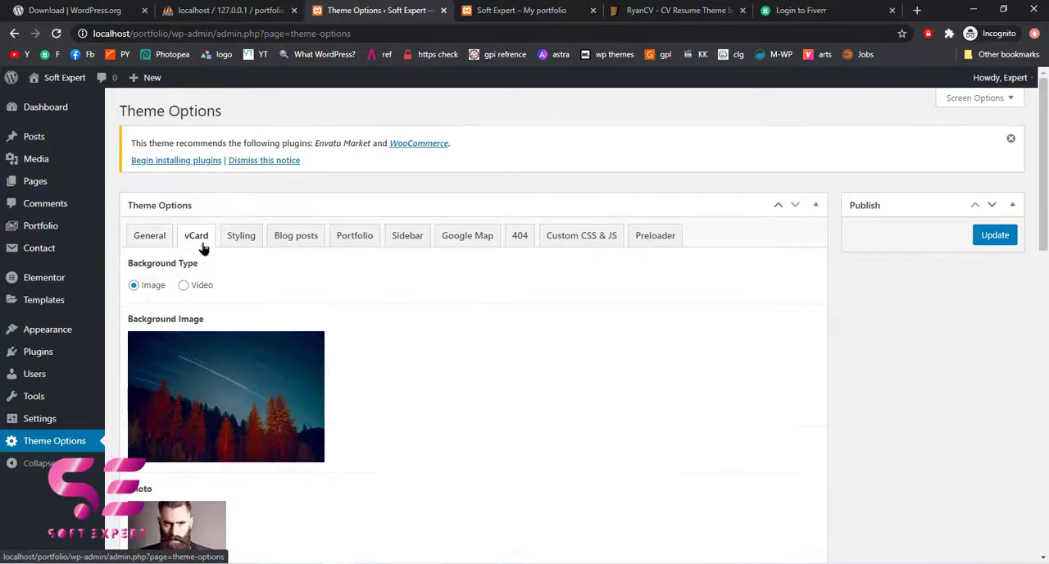
{"action": "scroll", "coordinate": [414, 394], "scroll_direction": "down", "scroll_amount": 2}
{"action": "mouse_move", "coordinate": [227, 299]}
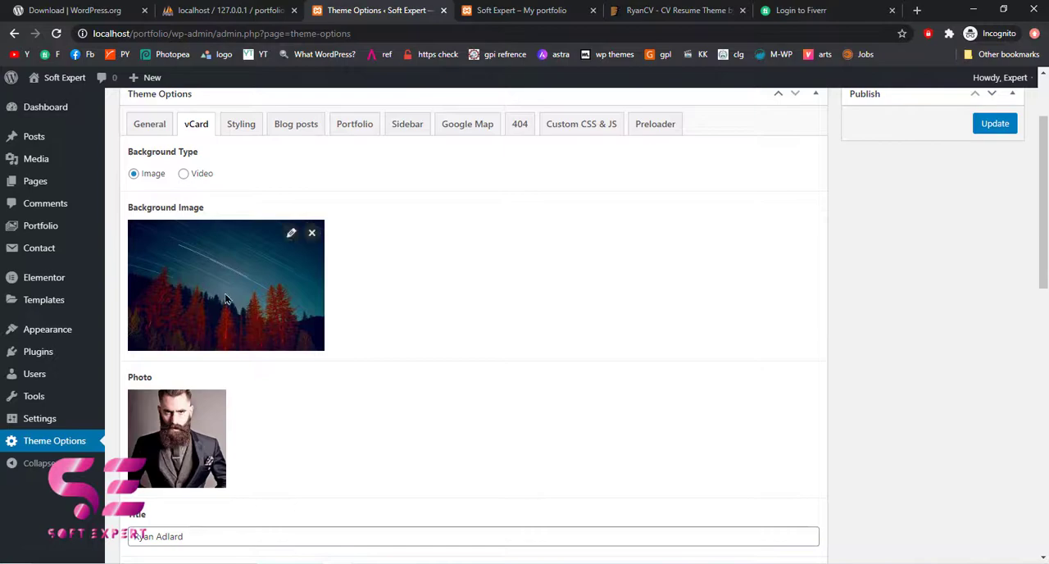
{"action": "scroll", "coordinate": [396, 372], "scroll_direction": "down", "scroll_amount": 2}
{"action": "mouse_move", "coordinate": [173, 347]}
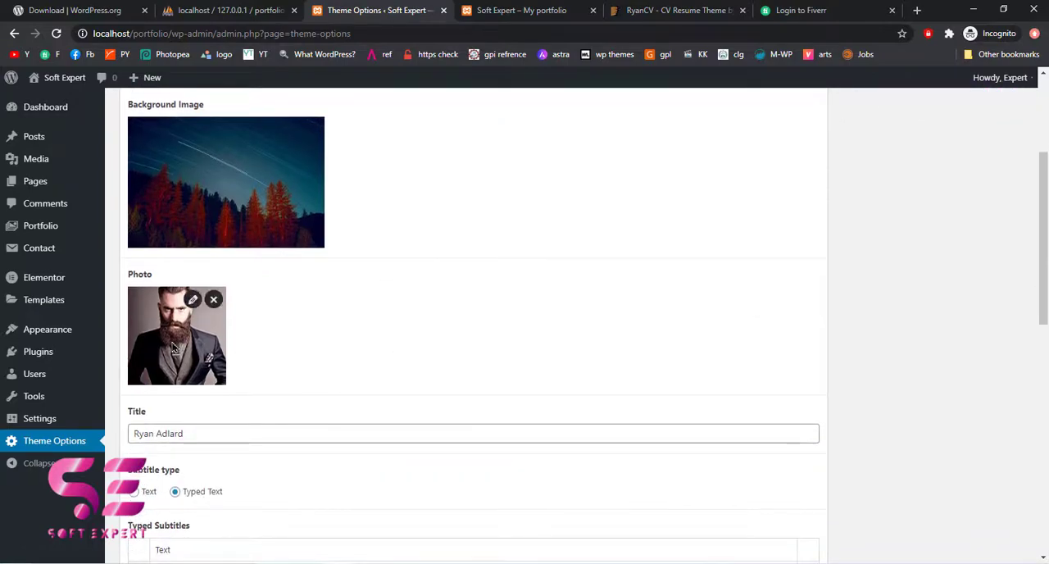
Remove the vCard background image and replace it with an uploaded bg.jpg
{"action": "scroll", "coordinate": [173, 347], "scroll_direction": "up", "scroll_amount": 1}
{"action": "mouse_move", "coordinate": [272, 157]}
{"action": "left_click", "coordinate": [311, 156]}
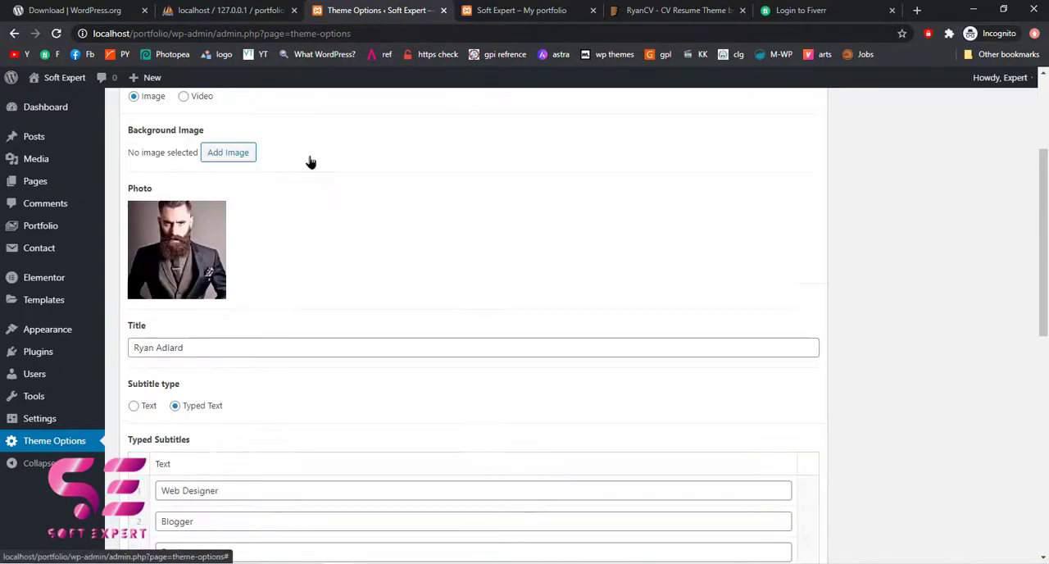
{"action": "left_click", "coordinate": [244, 155]}
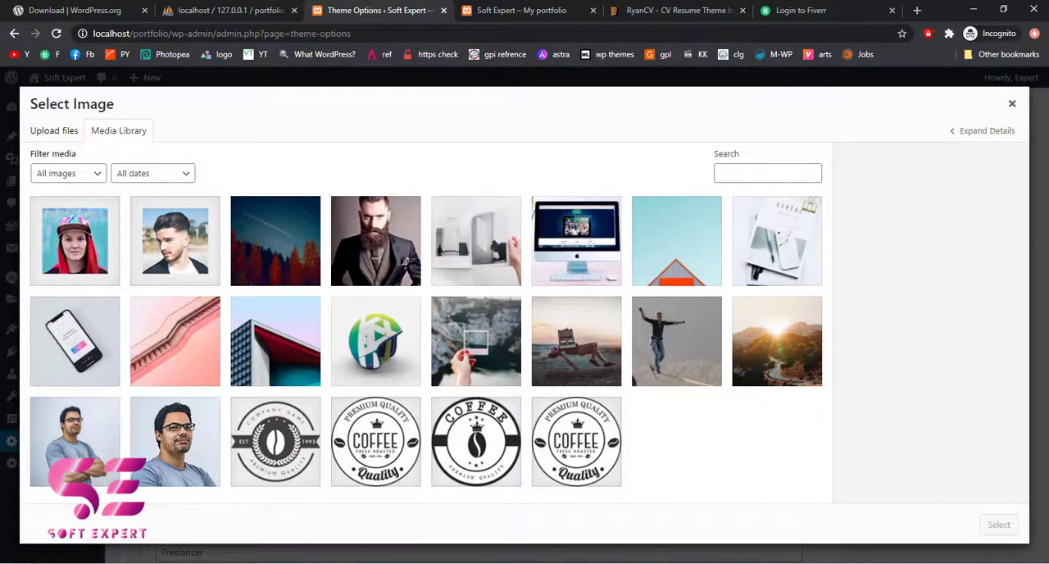
{"action": "key", "text": "alt+Tab"}
{"action": "left_click_drag", "start_coordinate": [446, 185], "coordinate": [128, 317]}
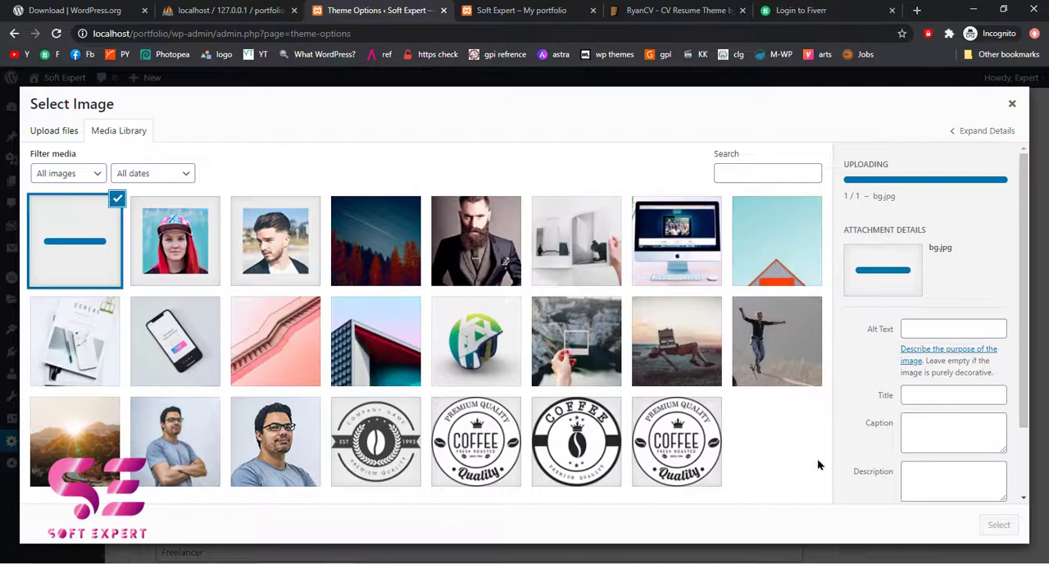
{"action": "left_click", "coordinate": [999, 525]}
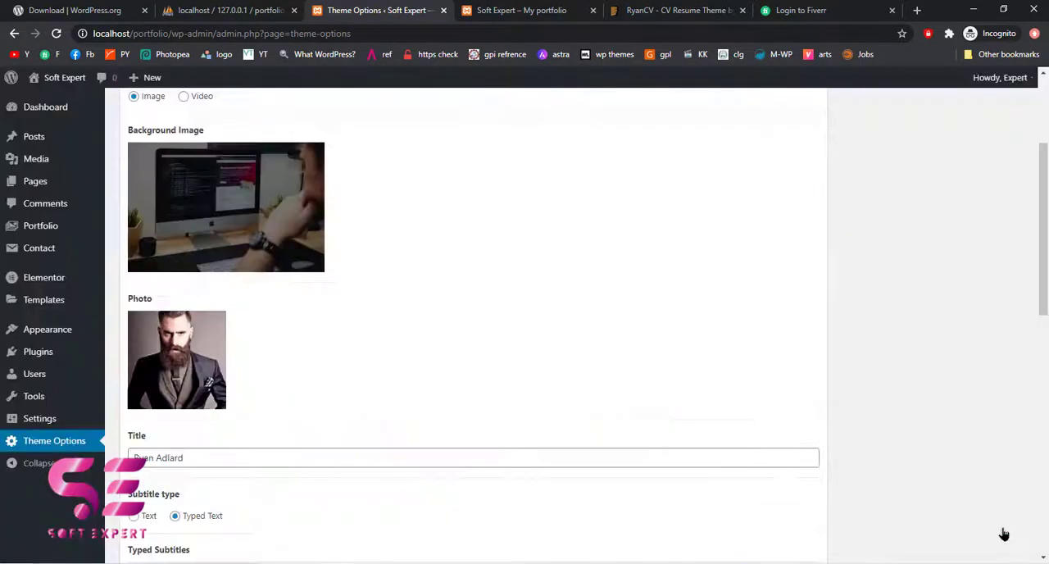
Remove the vCard photo and replace it with the site owner's uploaded PNG portrait
{"action": "mouse_move", "coordinate": [292, 257]}
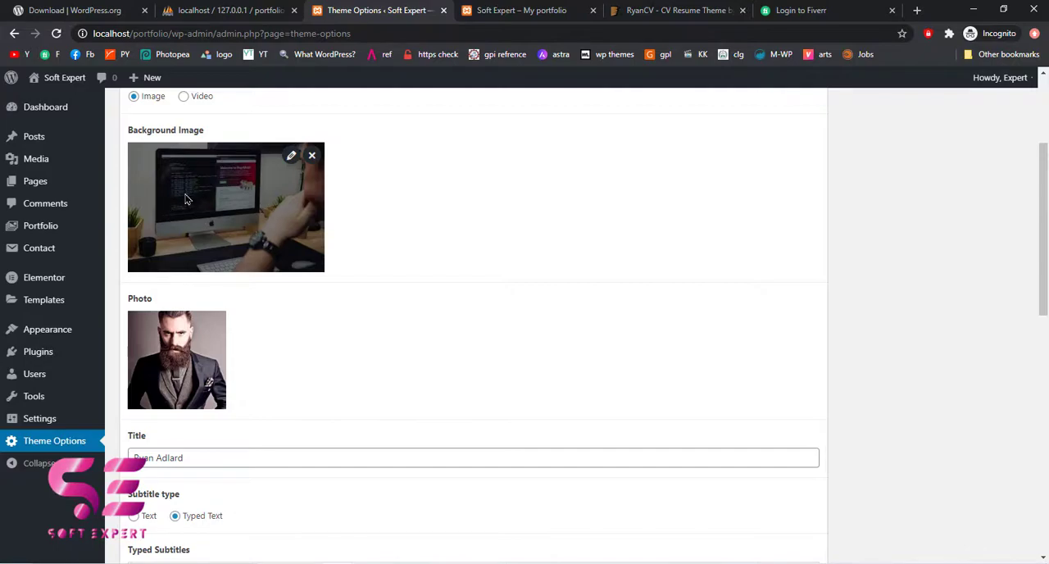
{"action": "mouse_move", "coordinate": [183, 337]}
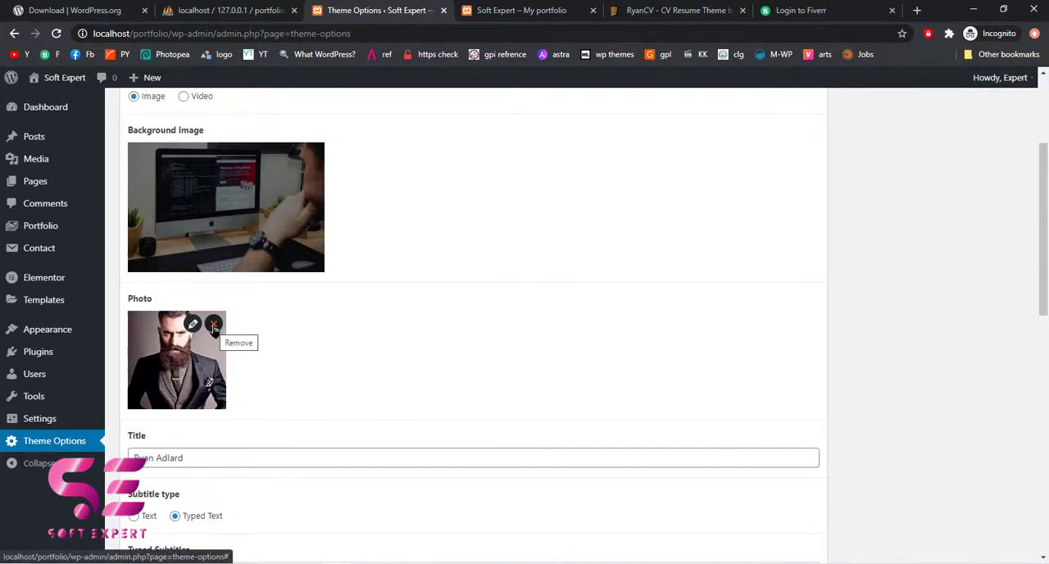
{"action": "left_click", "coordinate": [214, 327]}
{"action": "left_click", "coordinate": [238, 327]}
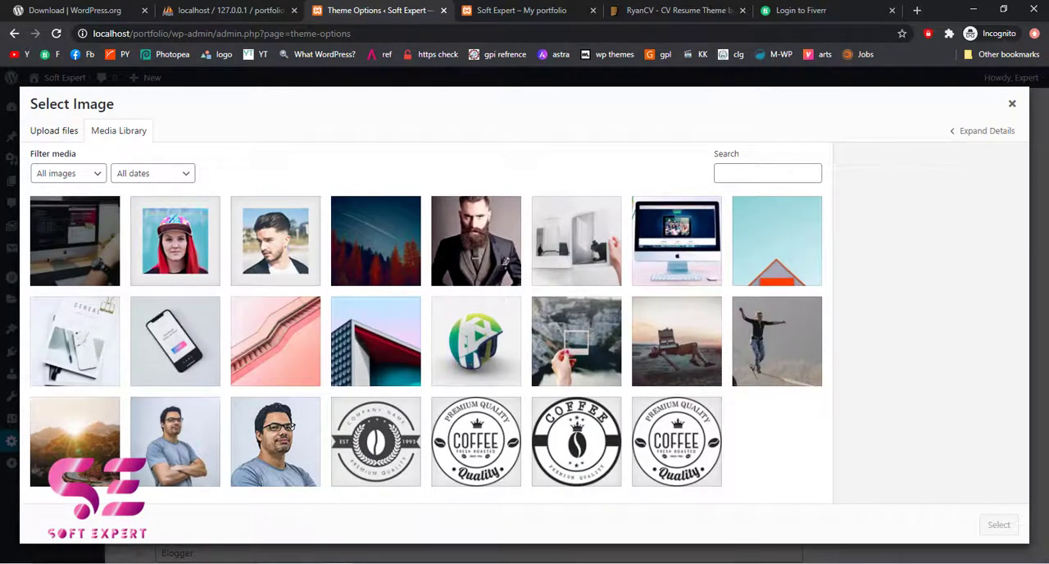
{"action": "key", "text": "alt+Tab"}
{"action": "left_click_drag", "start_coordinate": [667, 176], "coordinate": [168, 338]}
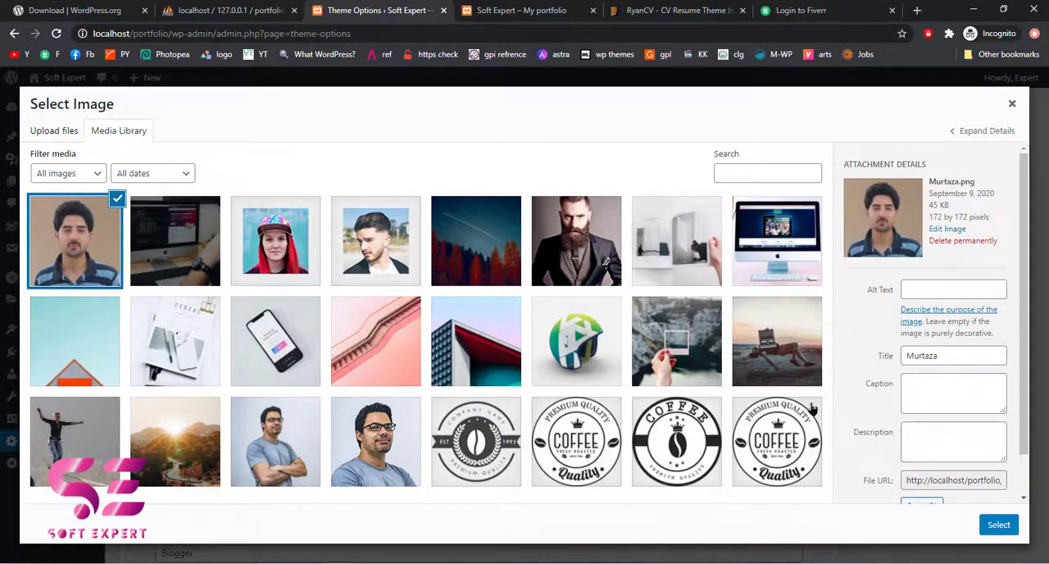
{"action": "left_click", "coordinate": [993, 525]}
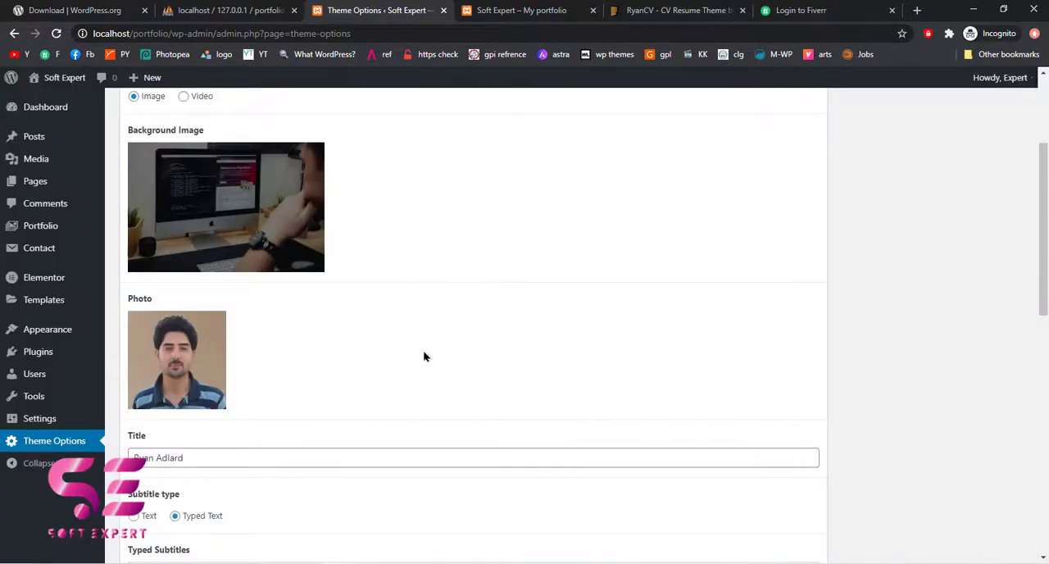
Switch the vCard background type to Video and upload intro-video.mp4 as the background video
{"action": "scroll", "coordinate": [309, 361], "scroll_direction": "up", "scroll_amount": 1}
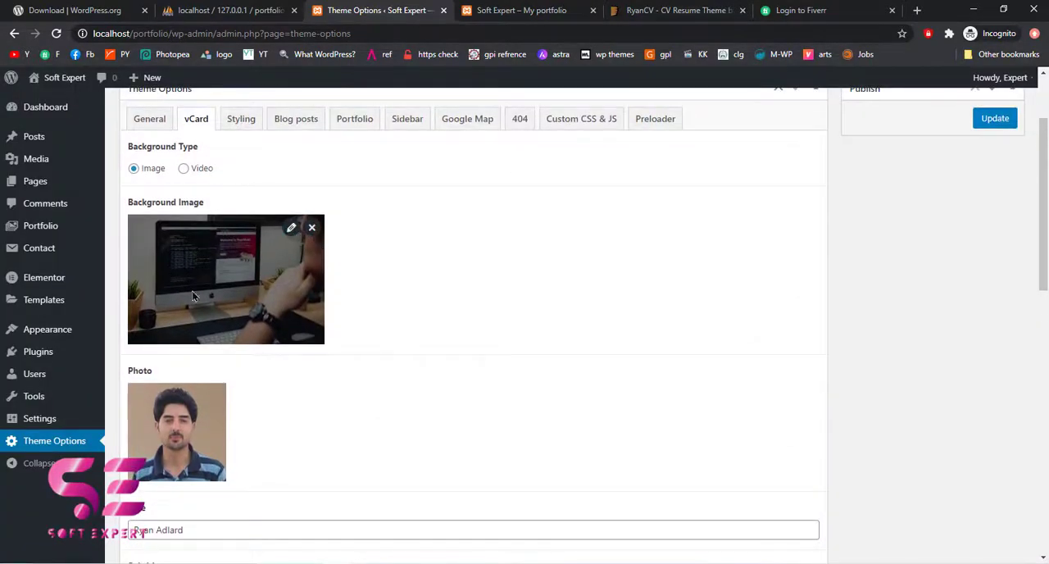
{"action": "left_click", "coordinate": [185, 170]}
{"action": "left_click", "coordinate": [211, 225]}
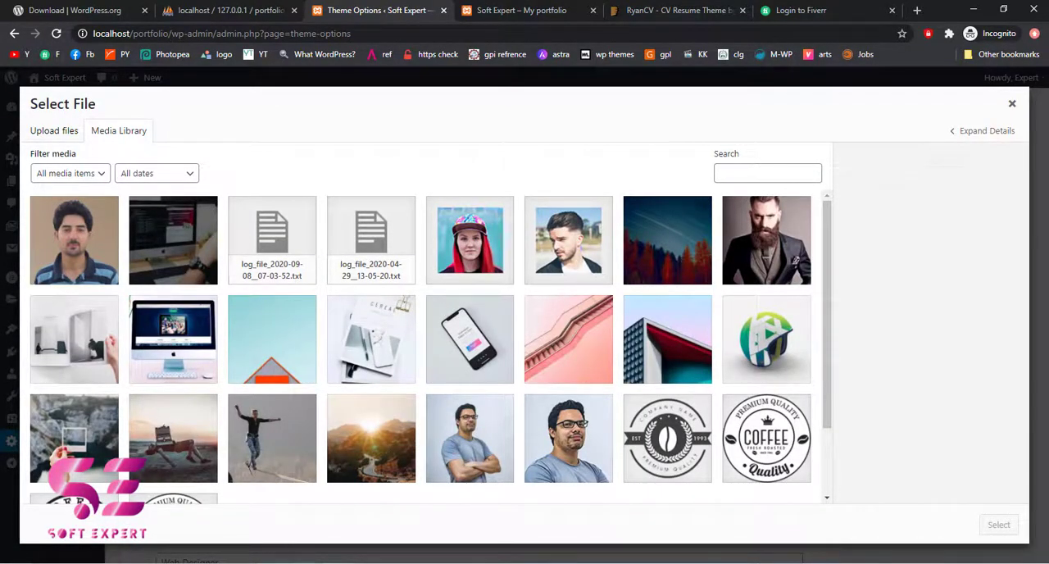
{"action": "left_click", "coordinate": [308, 563]}
{"action": "left_click_drag", "start_coordinate": [612, 206], "coordinate": [172, 311]}
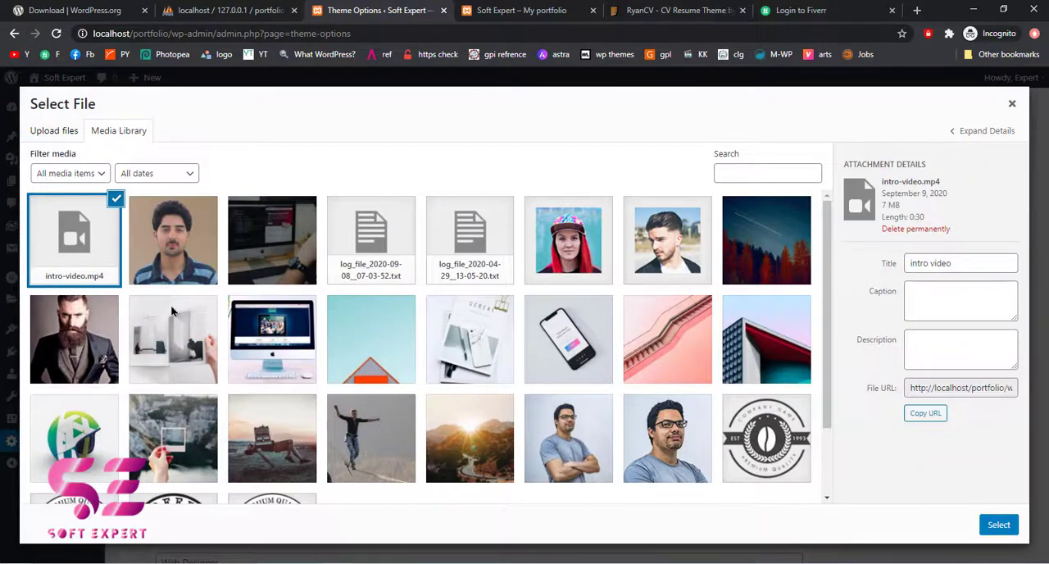
{"action": "left_click", "coordinate": [999, 525]}
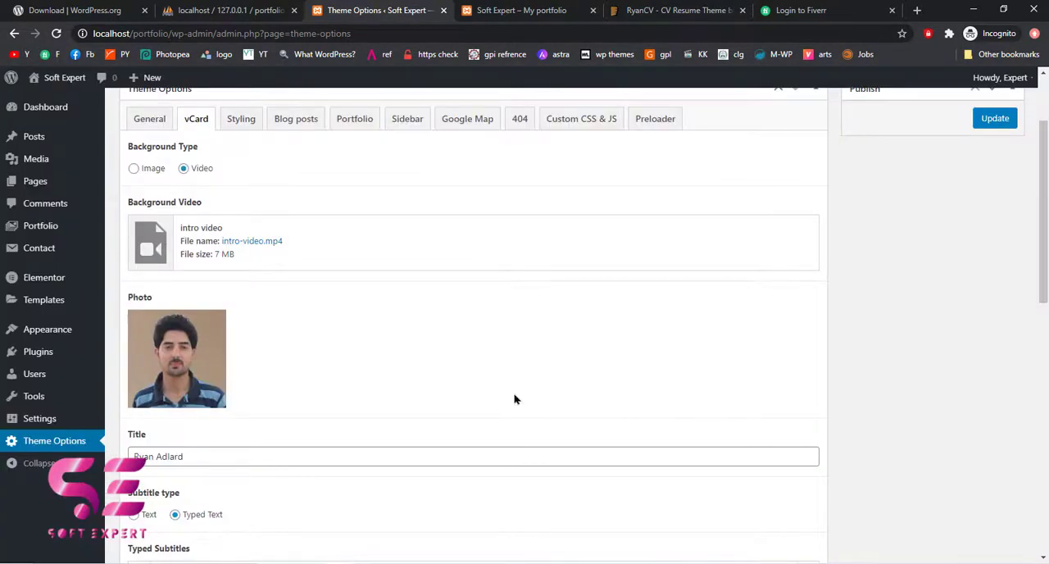
Replace the vCard title with the site owner's full name
{"action": "scroll", "coordinate": [246, 328], "scroll_direction": "down", "scroll_amount": 2}
{"action": "triple_click", "coordinate": [202, 350]}
{"action": "left_click", "coordinate": [202, 350]}
{"action": "left_click_drag", "start_coordinate": [202, 350], "coordinate": [128, 351]}
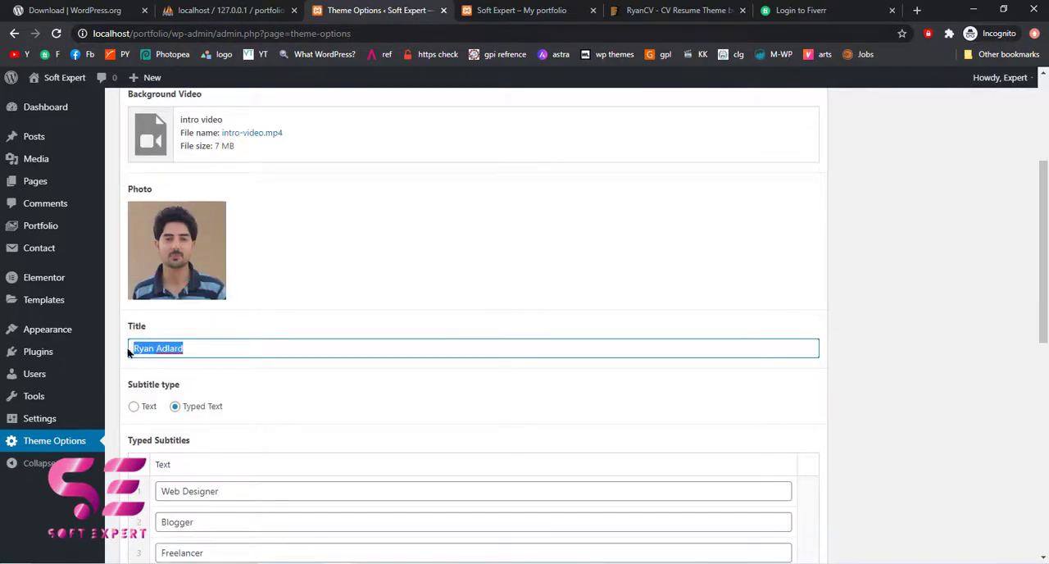
{"action": "type", "text": "Say"}
{"action": "scroll", "coordinate": [305, 422], "scroll_direction": "down", "scroll_amount": 2}
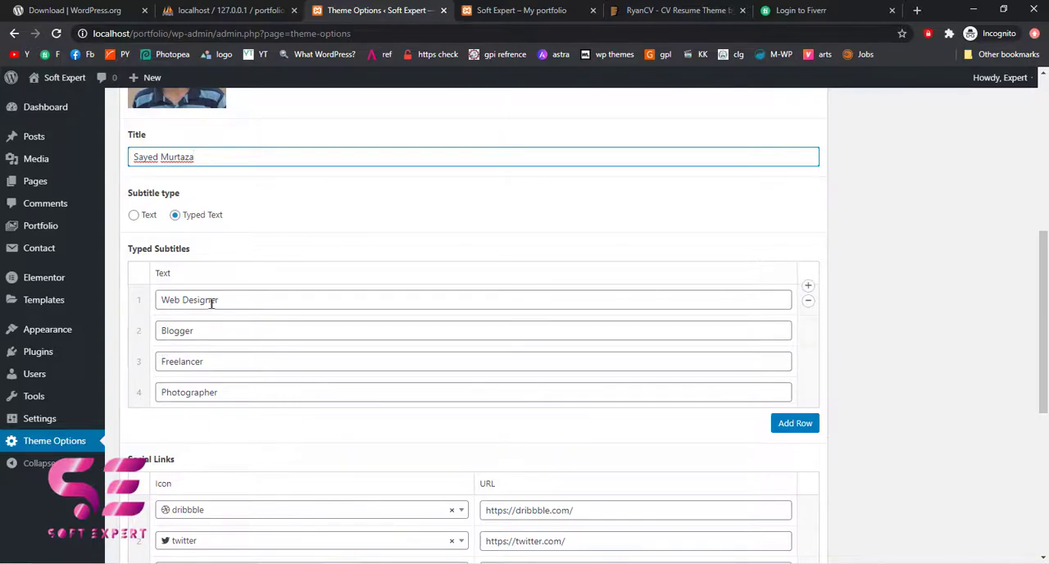
Check the subtitles on the previewed profile card and change the second typed subtitle to WordPress
{"action": "left_click", "coordinate": [551, 7]}
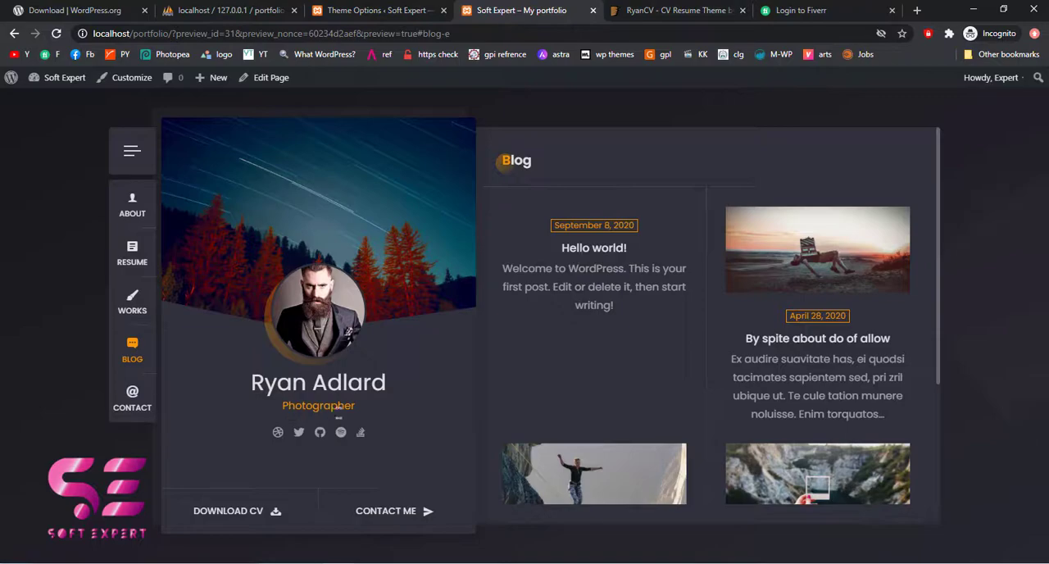
{"action": "left_click", "coordinate": [371, 11]}
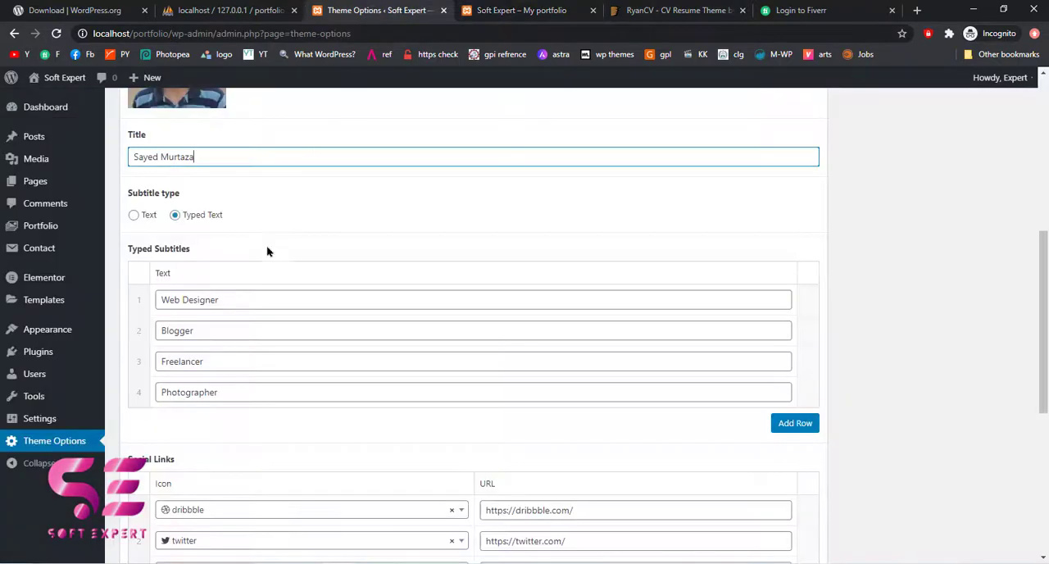
{"action": "left_click_drag", "start_coordinate": [237, 297], "coordinate": [160, 297]}
{"action": "left_click", "coordinate": [213, 302]}
{"action": "left_click_drag", "start_coordinate": [202, 331], "coordinate": [162, 331]}
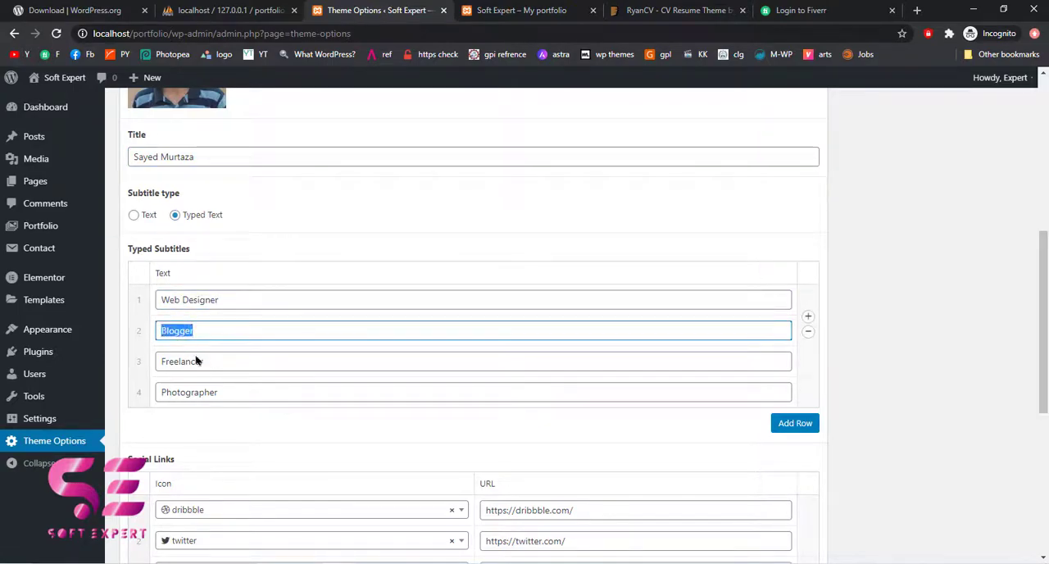
{"action": "left_click_drag", "start_coordinate": [215, 366], "coordinate": [158, 369]}
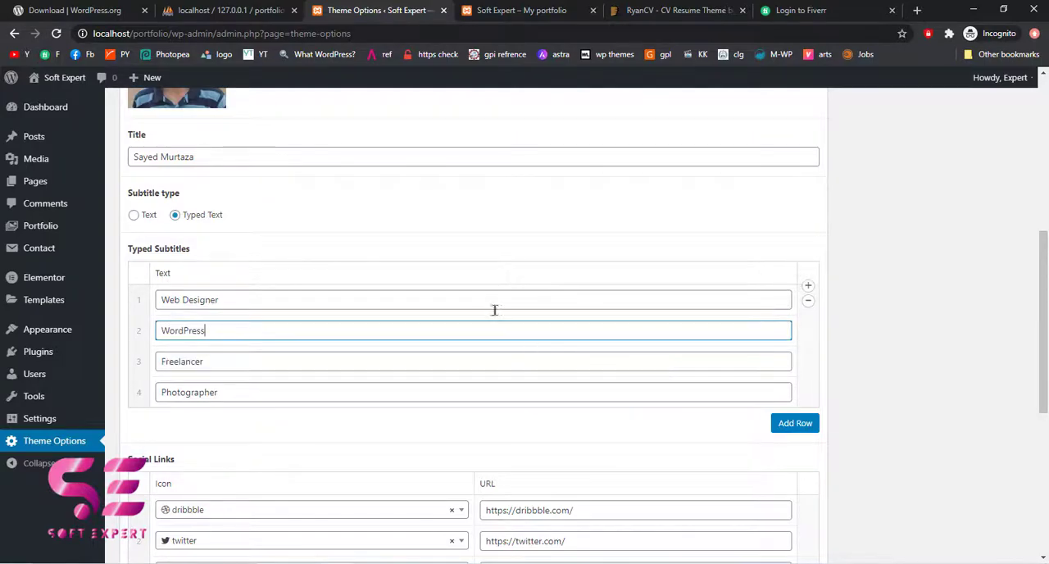
Add a fifth typed subtitle row reading "Another service"
{"action": "left_click", "coordinate": [790, 424]}
{"action": "left_click", "coordinate": [246, 394]}
{"action": "type", "text": "Another servc"}
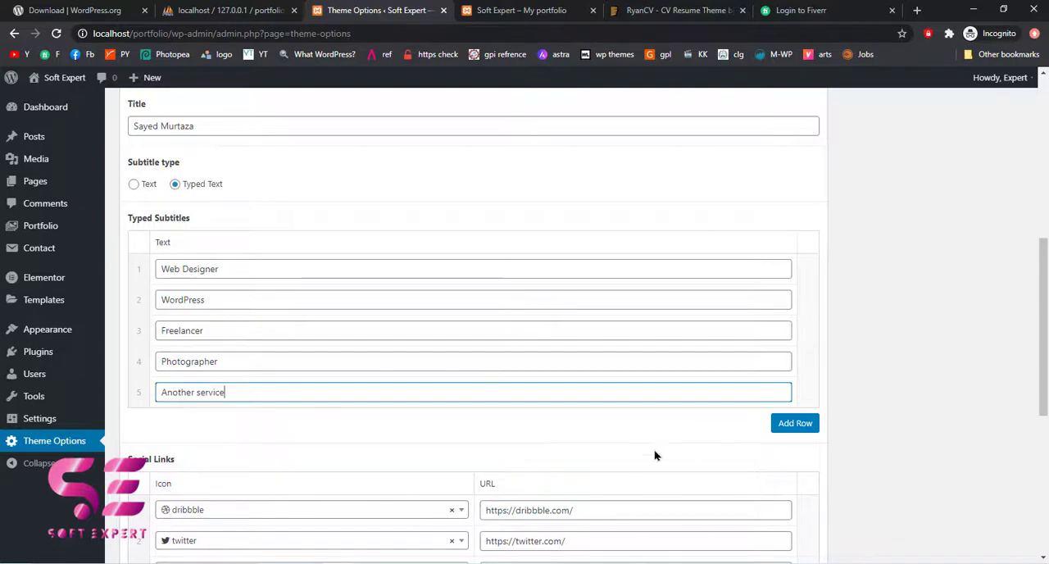
Remove the stack-overflow row from the vCard social links
{"action": "scroll", "coordinate": [655, 454], "scroll_direction": "down", "scroll_amount": 3}
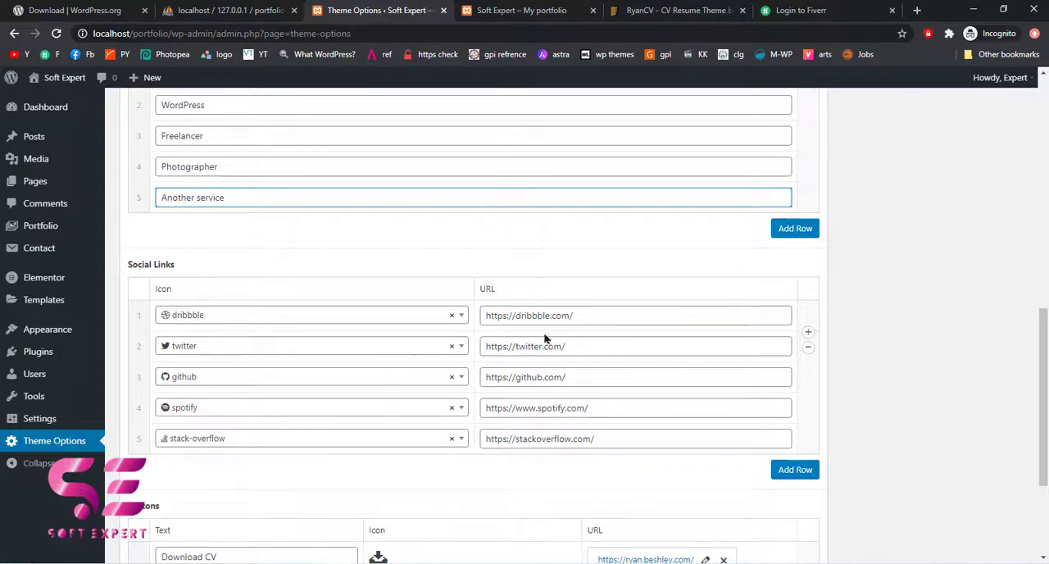
{"action": "left_click_drag", "start_coordinate": [597, 319], "coordinate": [485, 316]}
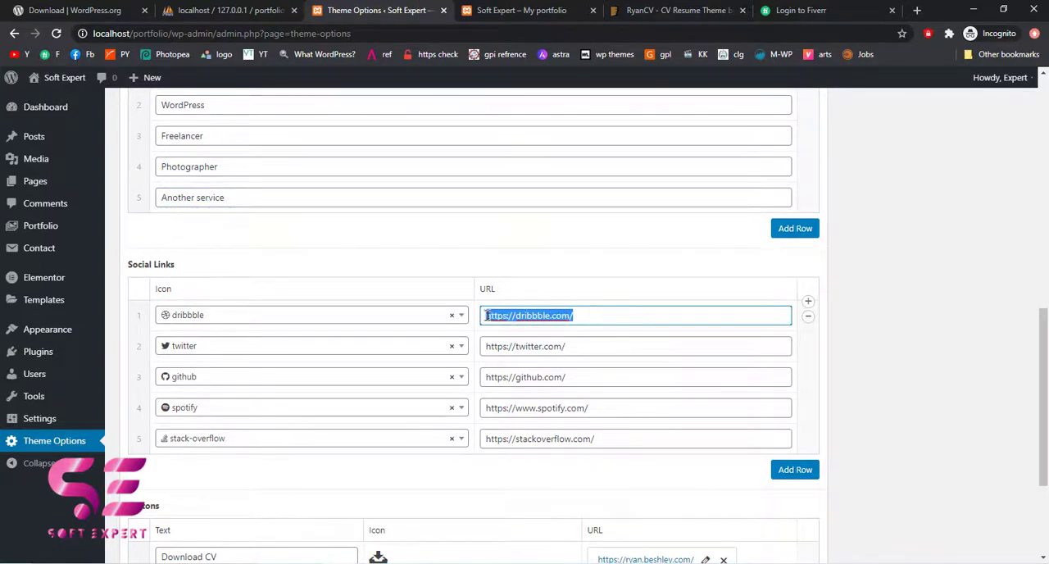
{"action": "left_click", "coordinate": [495, 453]}
{"action": "scroll", "coordinate": [496, 453], "scroll_direction": "down", "scroll_amount": 1}
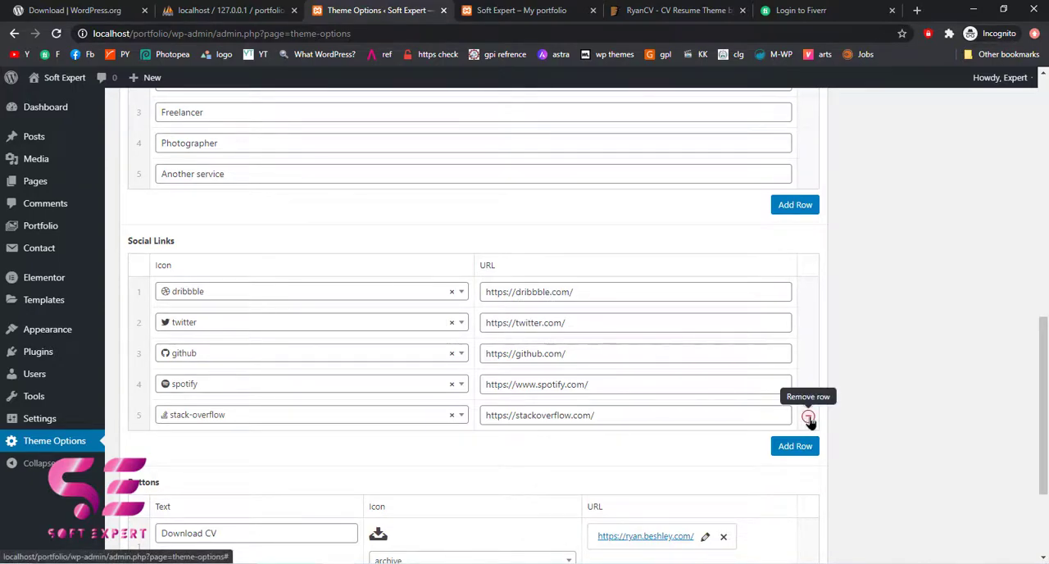
{"action": "left_click", "coordinate": [808, 418]}
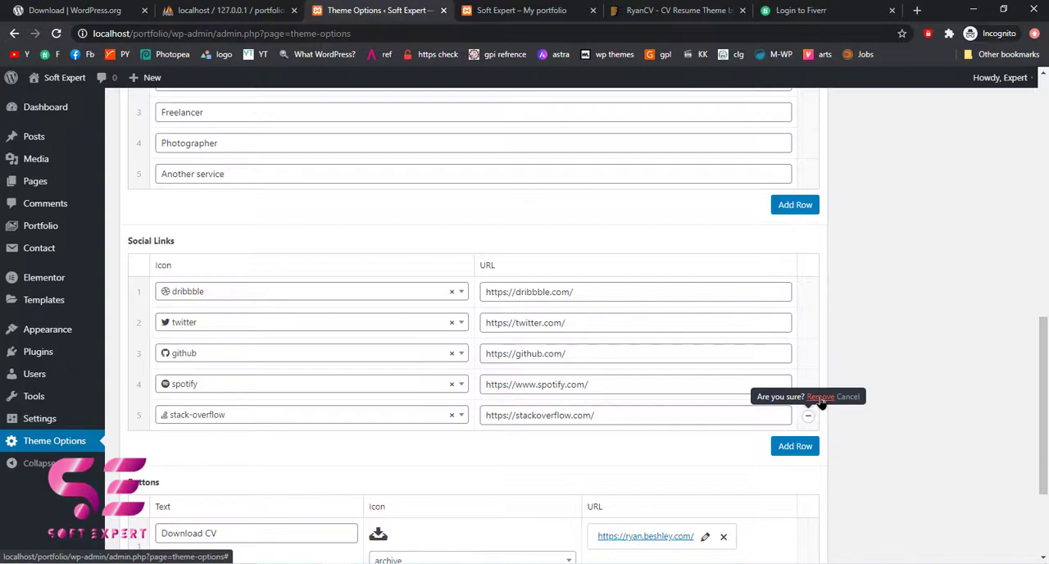
{"action": "left_click", "coordinate": [821, 398]}
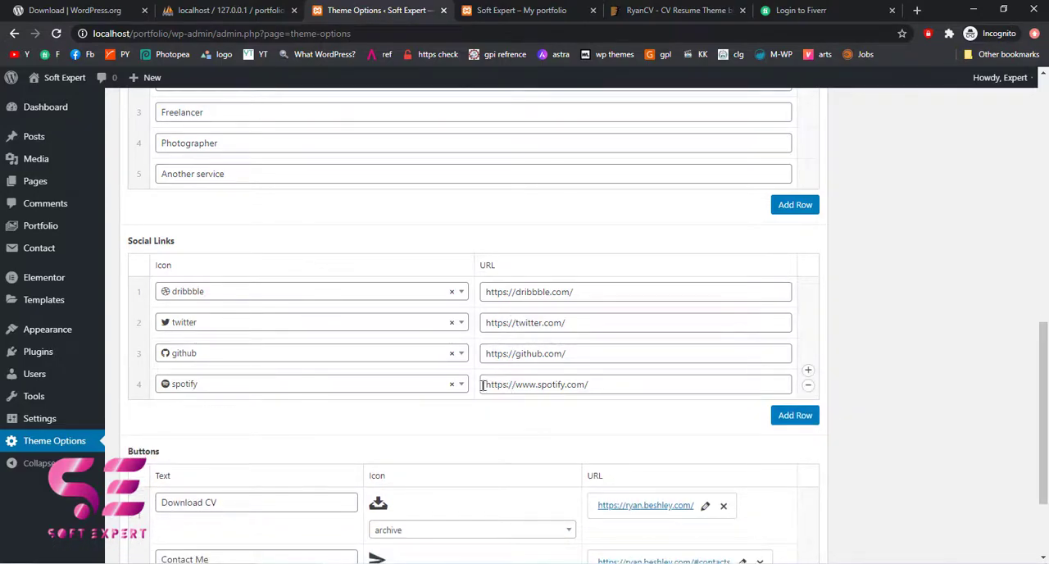
Examine the vCard buttons in the site preview and open the Download CV link in a new tab to check its target address
{"action": "scroll", "coordinate": [483, 385], "scroll_direction": "down", "scroll_amount": 2}
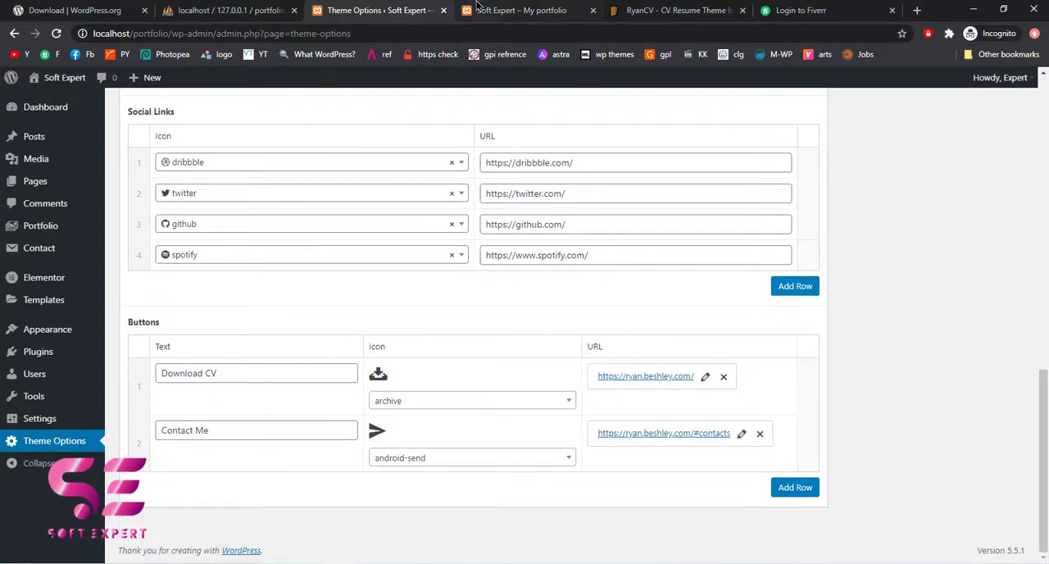
{"action": "left_click", "coordinate": [500, 10]}
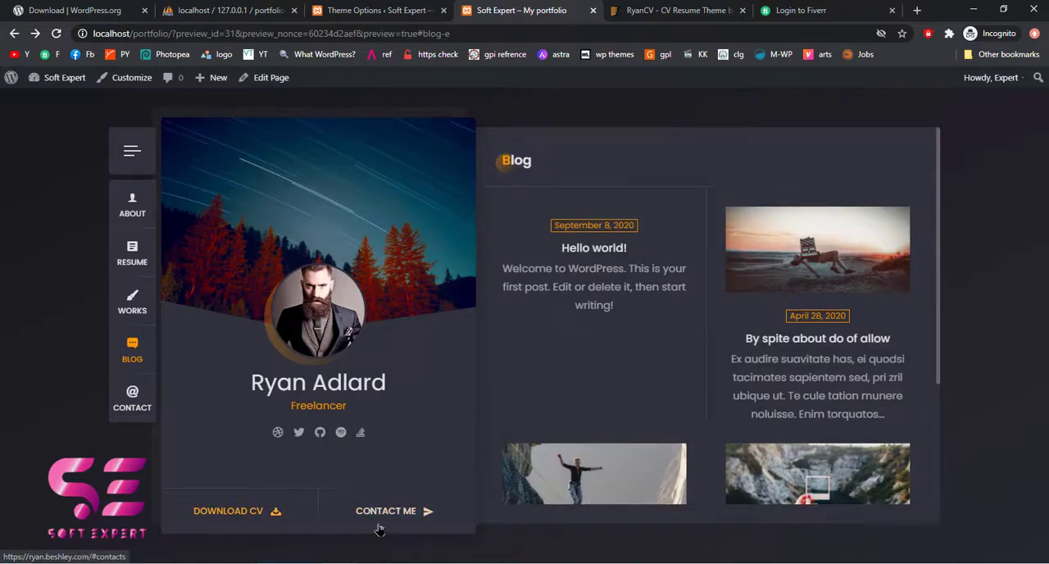
{"action": "left_click", "coordinate": [418, 8]}
{"action": "left_click", "coordinate": [472, 6]}
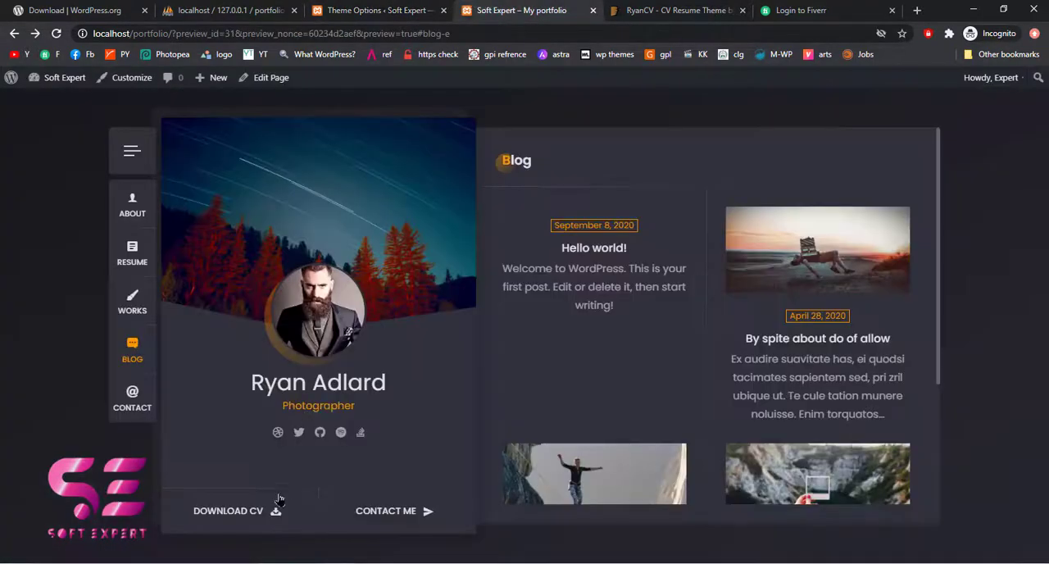
{"action": "middle_click", "coordinate": [276, 511]}
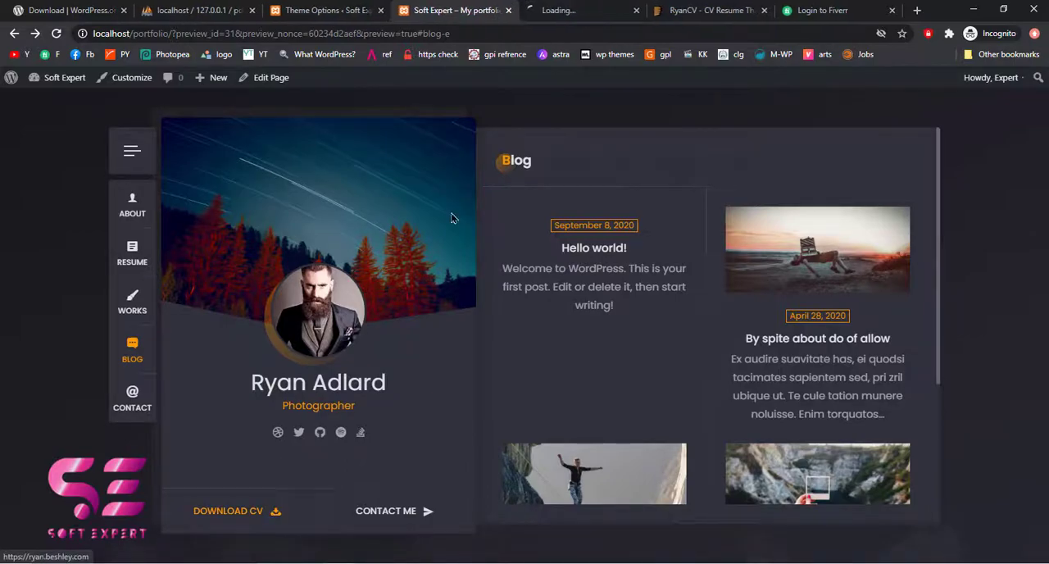
{"action": "left_click", "coordinate": [539, 12]}
{"action": "left_click", "coordinate": [354, 34]}
{"action": "left_click_drag", "start_coordinate": [225, 33], "coordinate": [144, 36]}
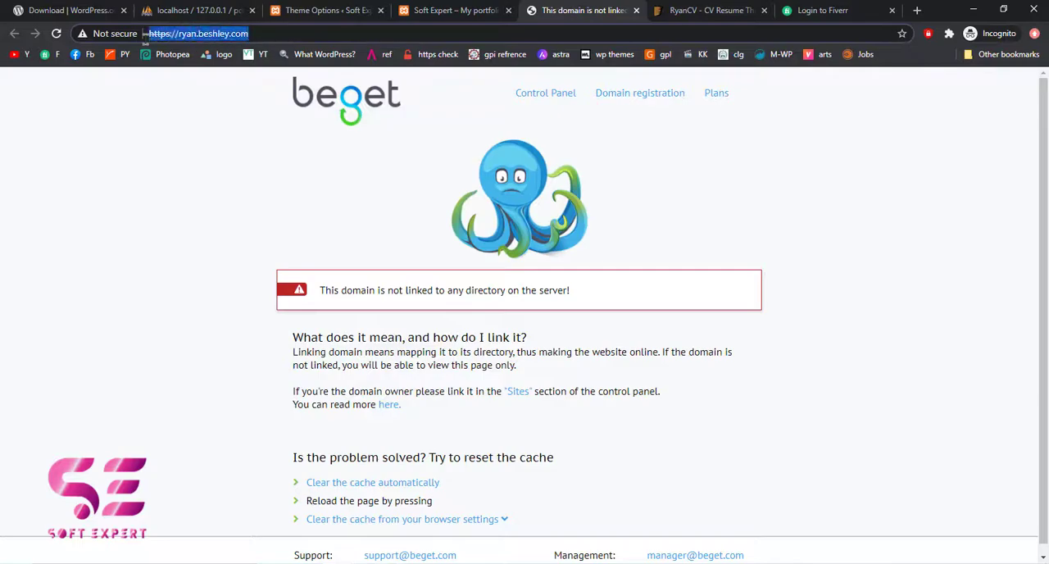
{"action": "left_click", "coordinate": [455, 11]}
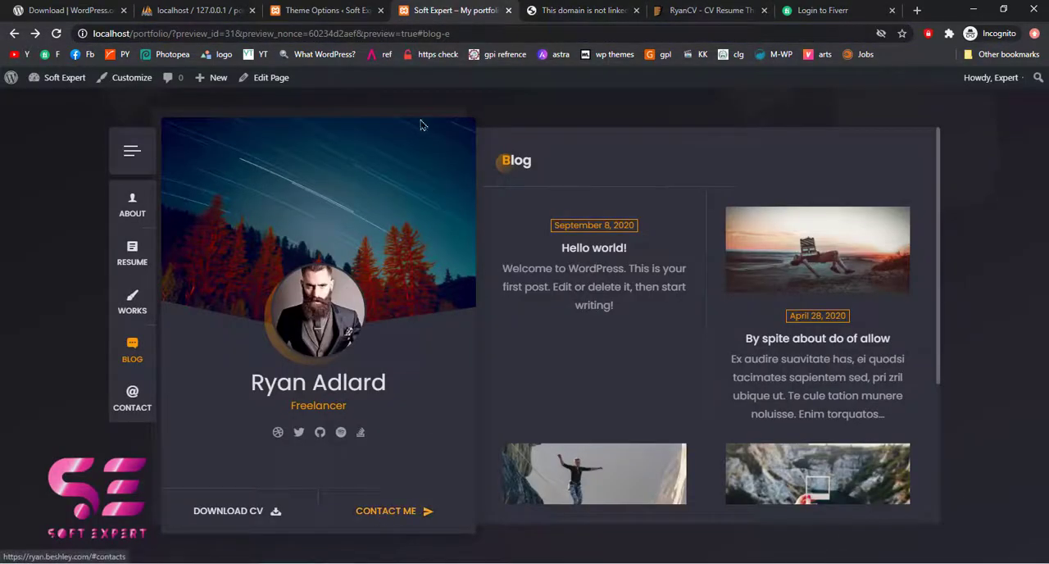
Return to the Theme Options page and save the updated vCard settings
{"action": "left_click", "coordinate": [360, 11]}
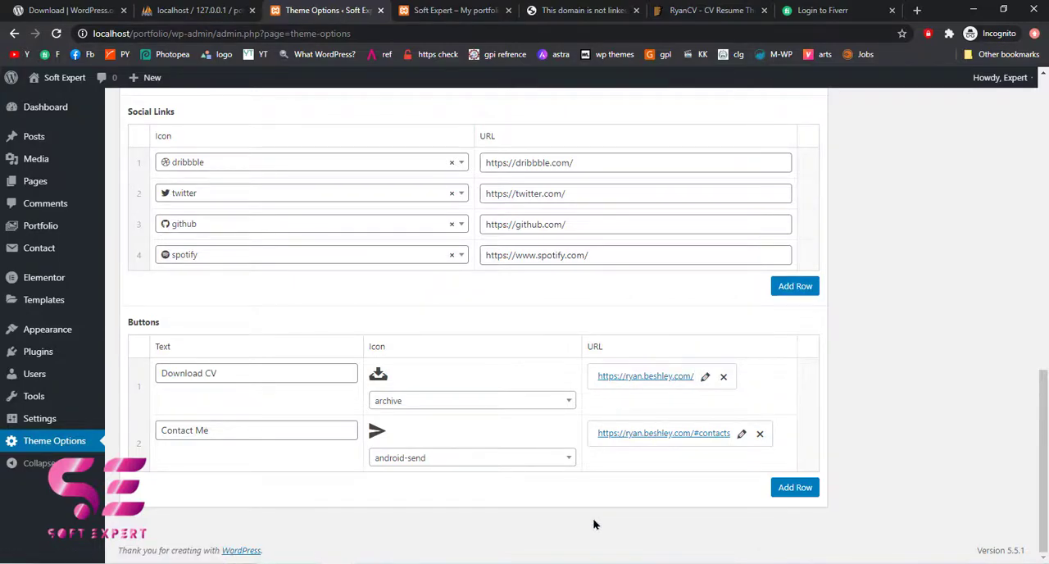
{"action": "scroll", "coordinate": [866, 424], "scroll_direction": "up", "scroll_amount": 10}
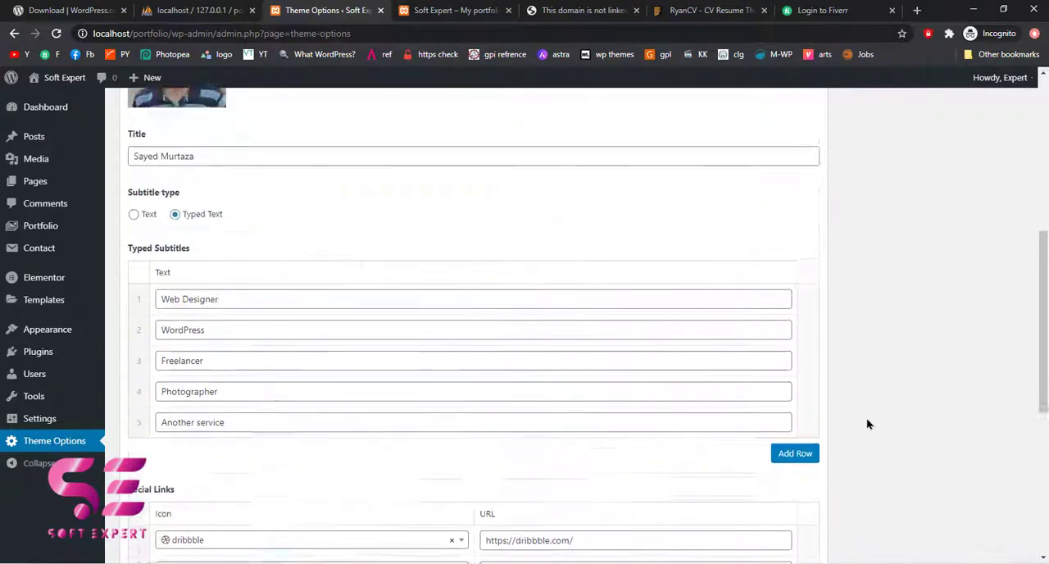
{"action": "scroll", "coordinate": [868, 424], "scroll_direction": "up", "scroll_amount": 1}
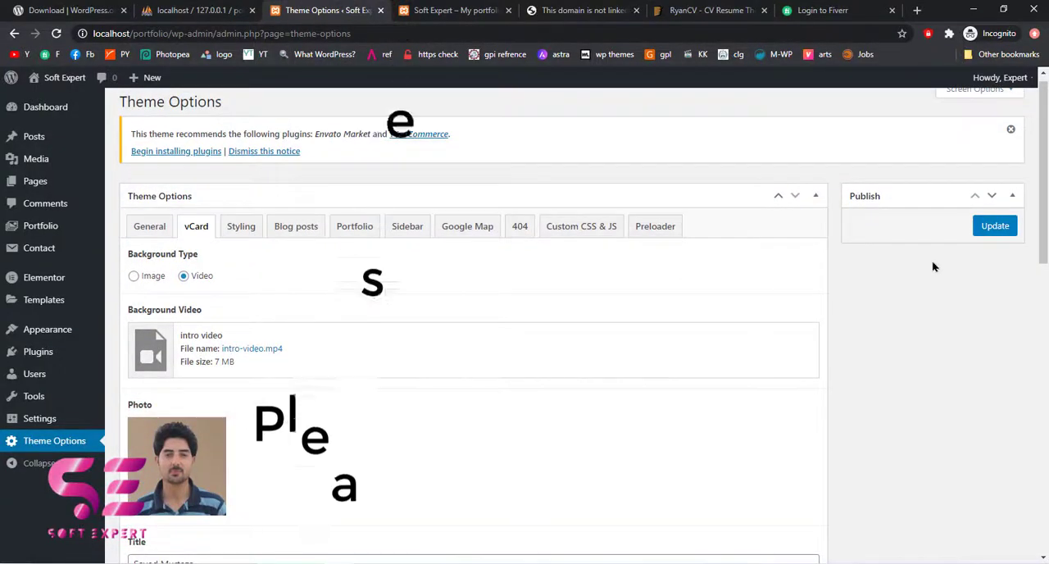
{"action": "left_click", "coordinate": [993, 226]}
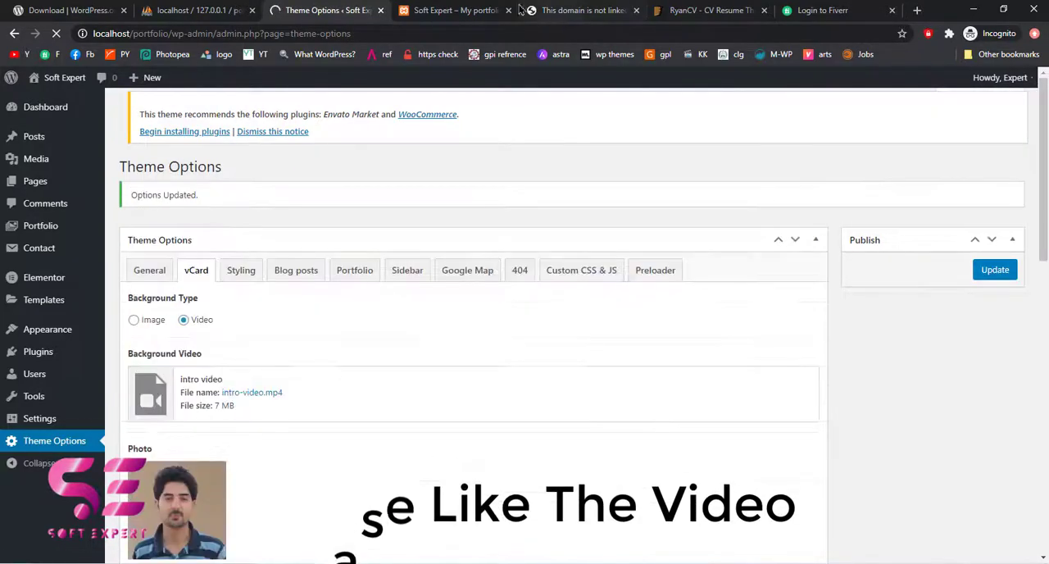
Check the background video, photo, name and social icons on the previewed profile card, closing the video download overlay
{"action": "left_click", "coordinate": [450, 10]}
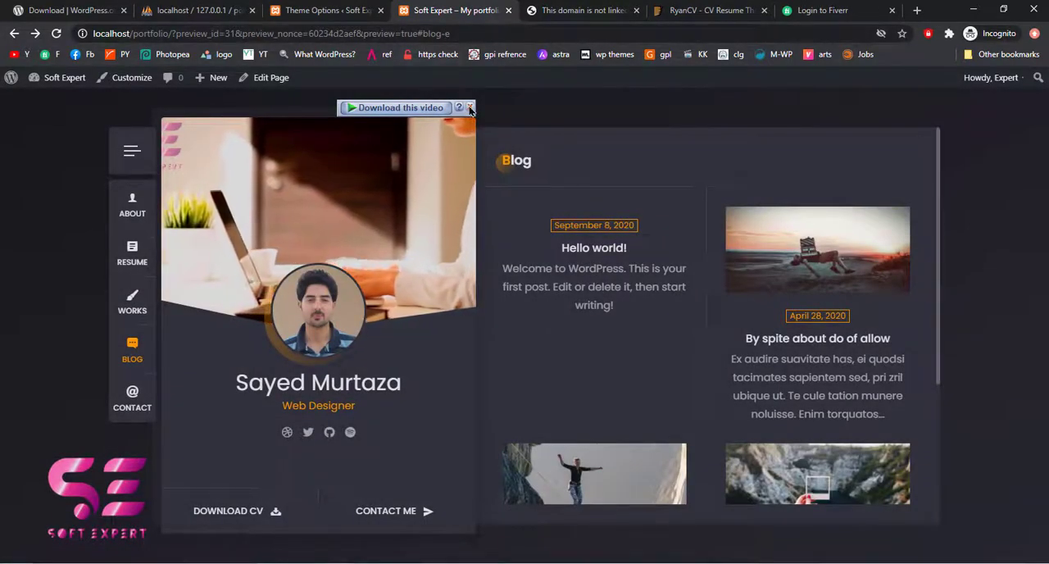
{"action": "left_click", "coordinate": [470, 107]}
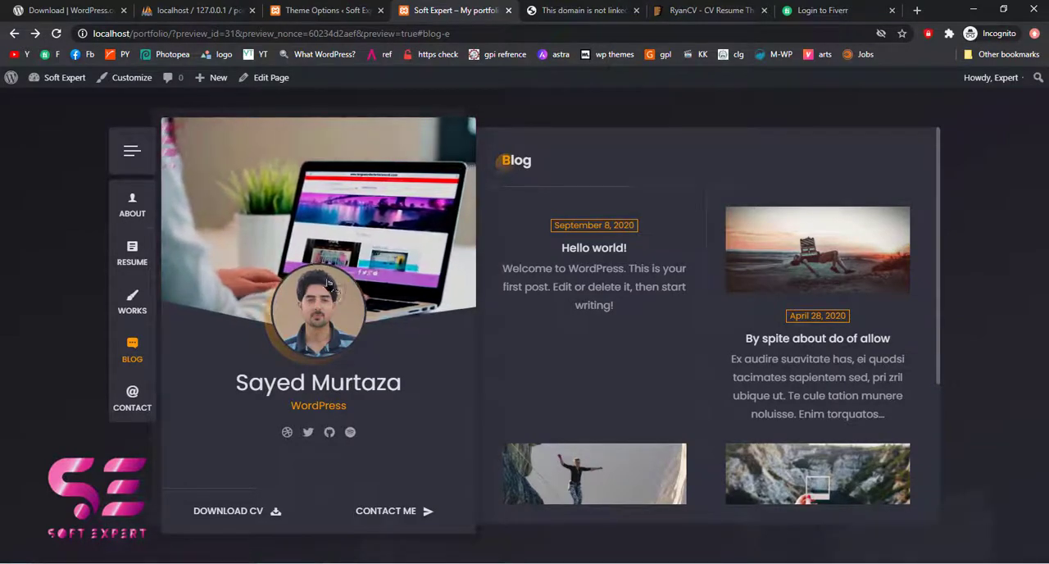
{"action": "left_click_drag", "start_coordinate": [249, 371], "coordinate": [389, 373]}
{"action": "left_click", "coordinate": [408, 378]}
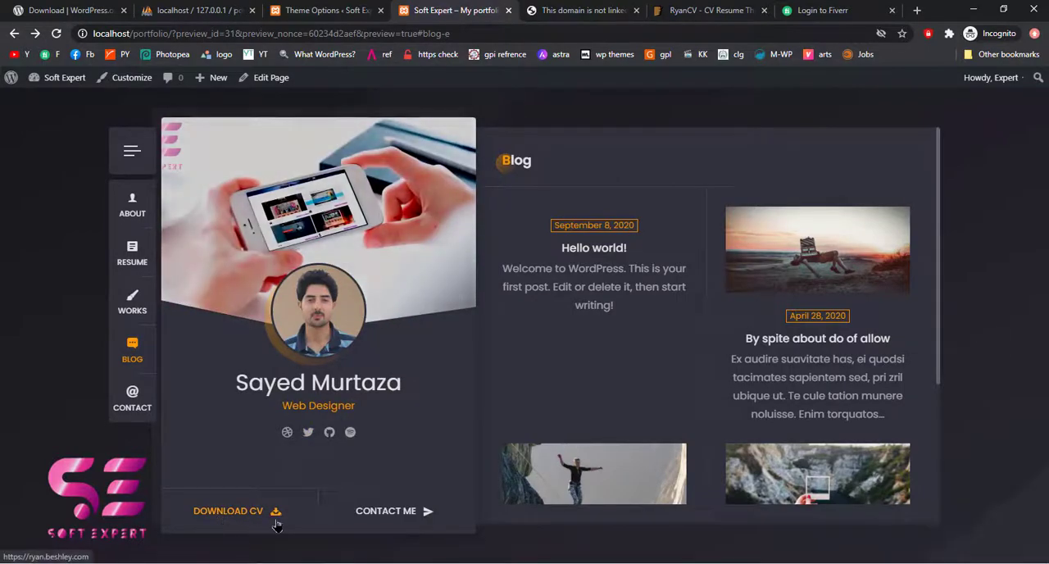
Upload the CV PDF from the computer to the WordPress Media Library and copy its file URL
{"action": "left_click", "coordinate": [327, 7]}
{"action": "scroll", "coordinate": [453, 365], "scroll_direction": "down", "scroll_amount": 4}
{"action": "scroll", "coordinate": [453, 369], "scroll_direction": "down", "scroll_amount": 4}
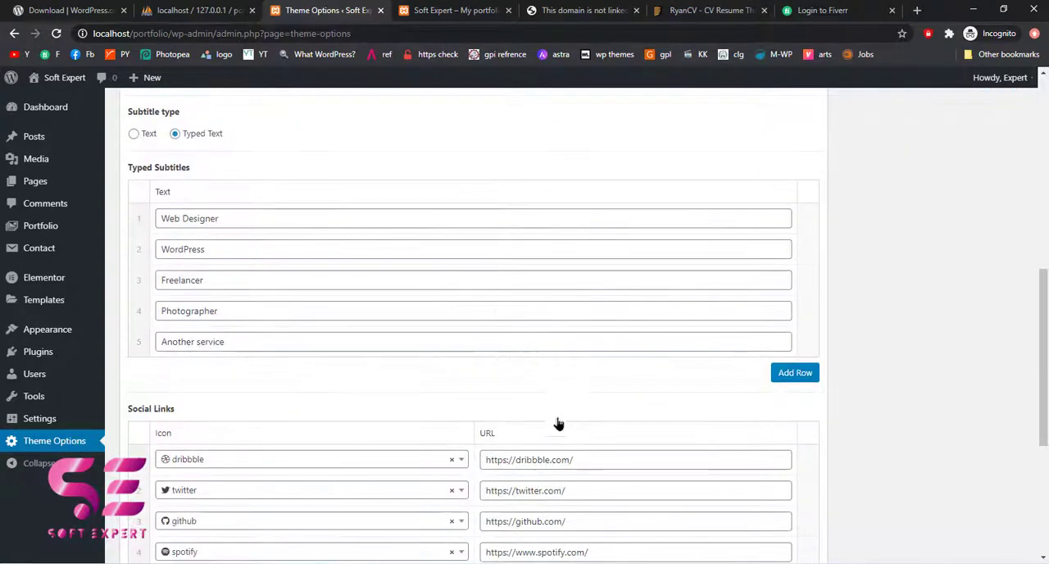
{"action": "scroll", "coordinate": [648, 477], "scroll_direction": "down", "scroll_amount": 2}
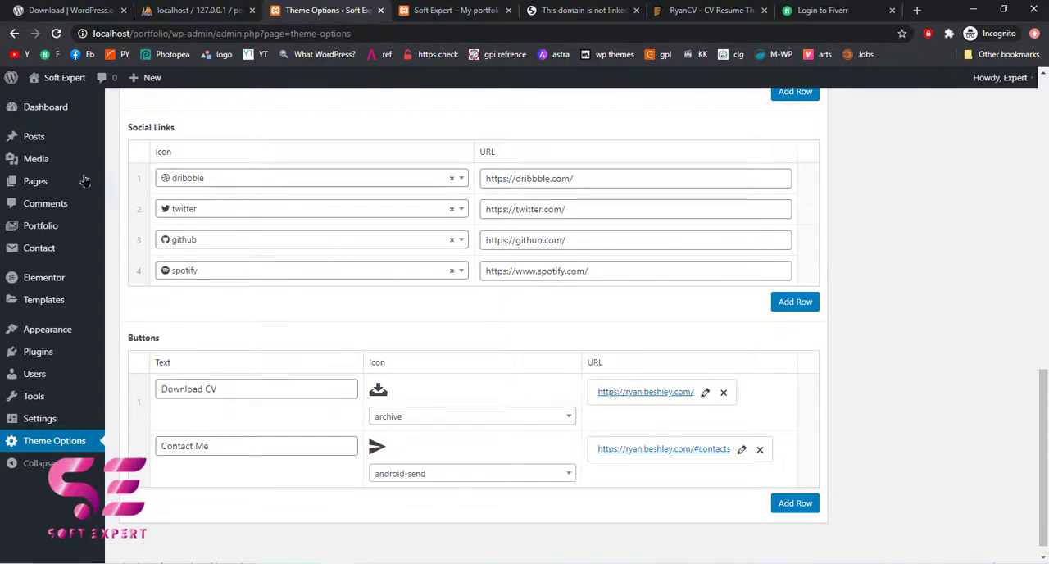
{"action": "mouse_move", "coordinate": [42, 167]}
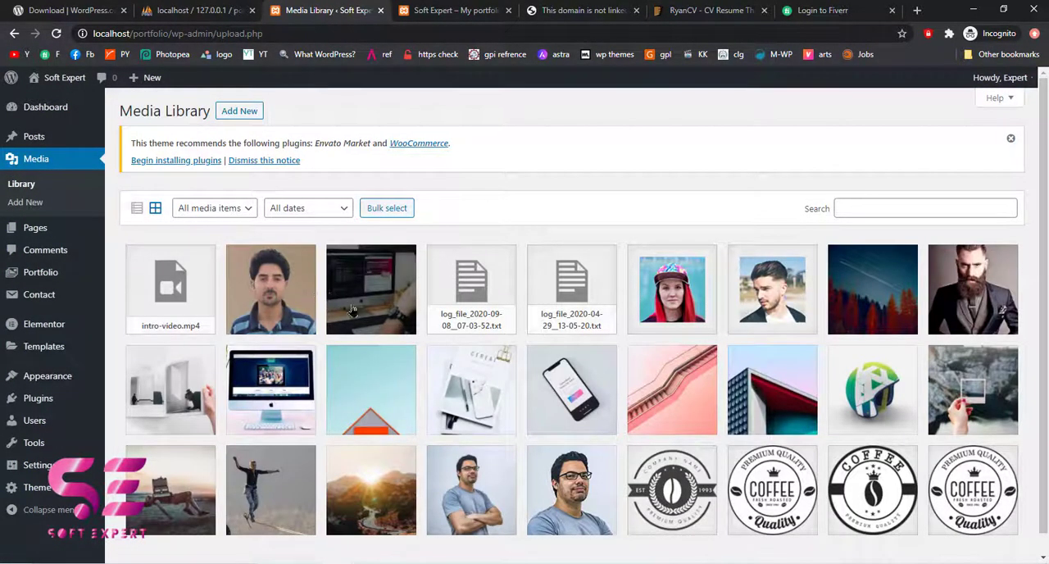
{"action": "key", "text": "alt+Tab"}
{"action": "left_click_drag", "start_coordinate": [735, 184], "coordinate": [168, 314]}
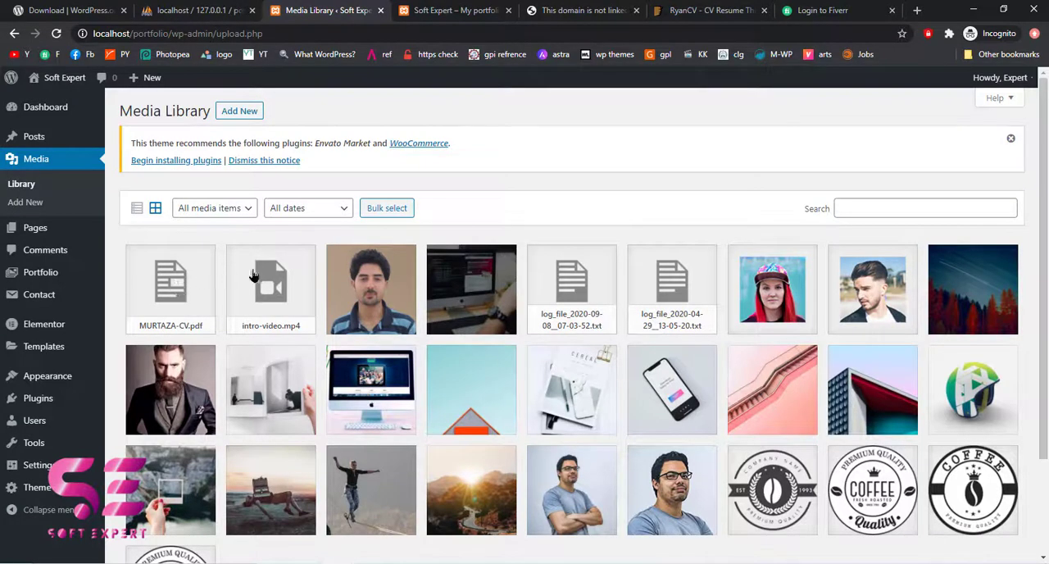
{"action": "left_click", "coordinate": [172, 304]}
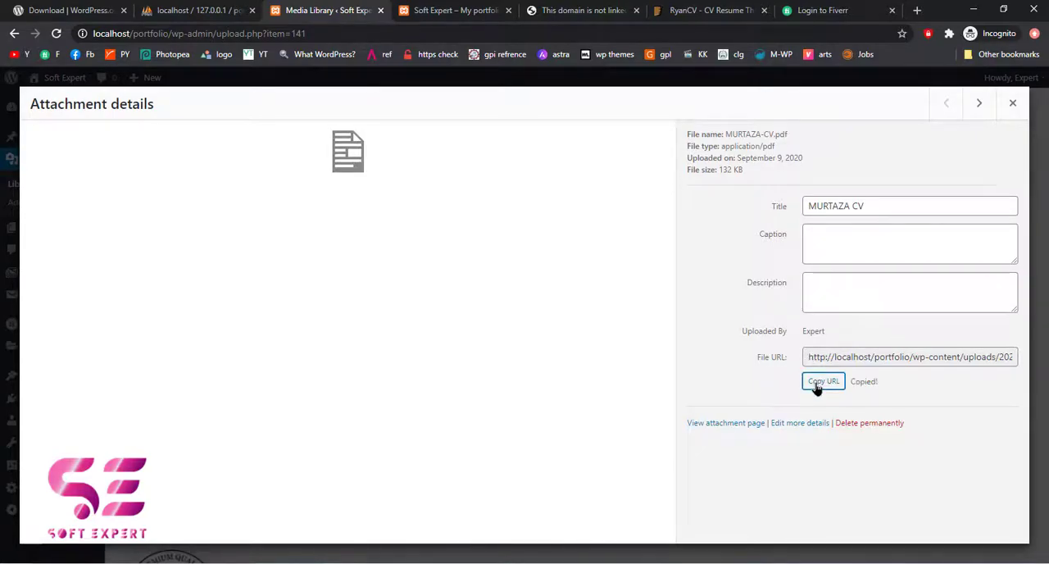
{"action": "key", "text": "Escape"}
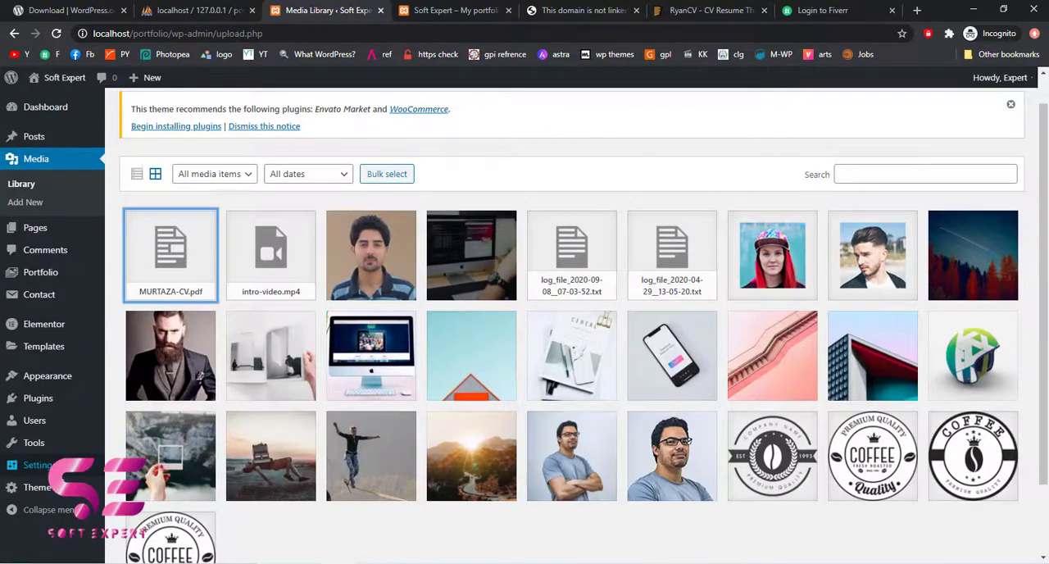
In the vCard theme options, replace the Download CV button's link with the copied URL of the CV PDF
{"action": "left_click", "coordinate": [51, 491]}
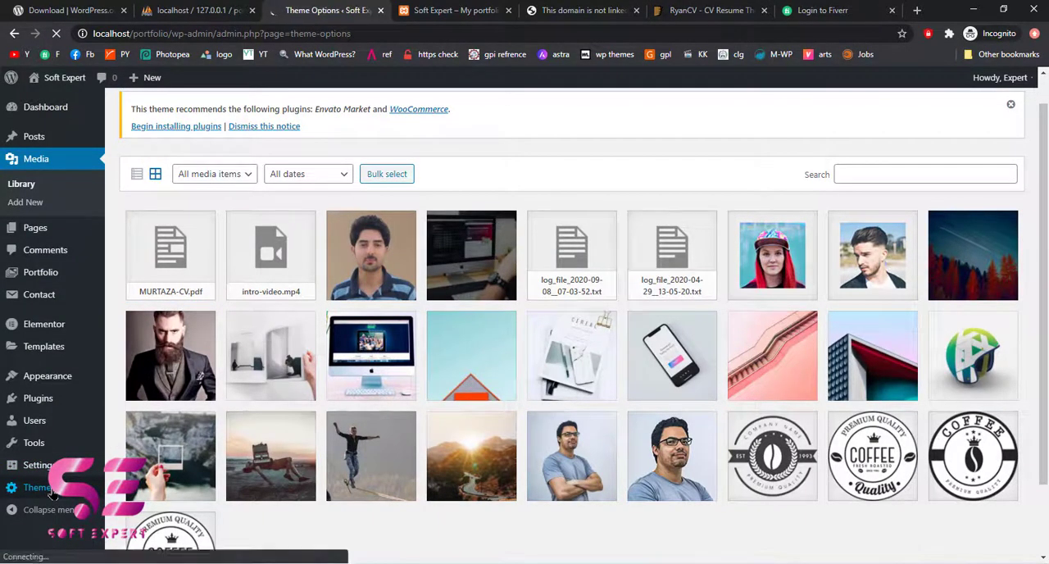
{"action": "scroll", "coordinate": [591, 399], "scroll_direction": "down", "scroll_amount": 8}
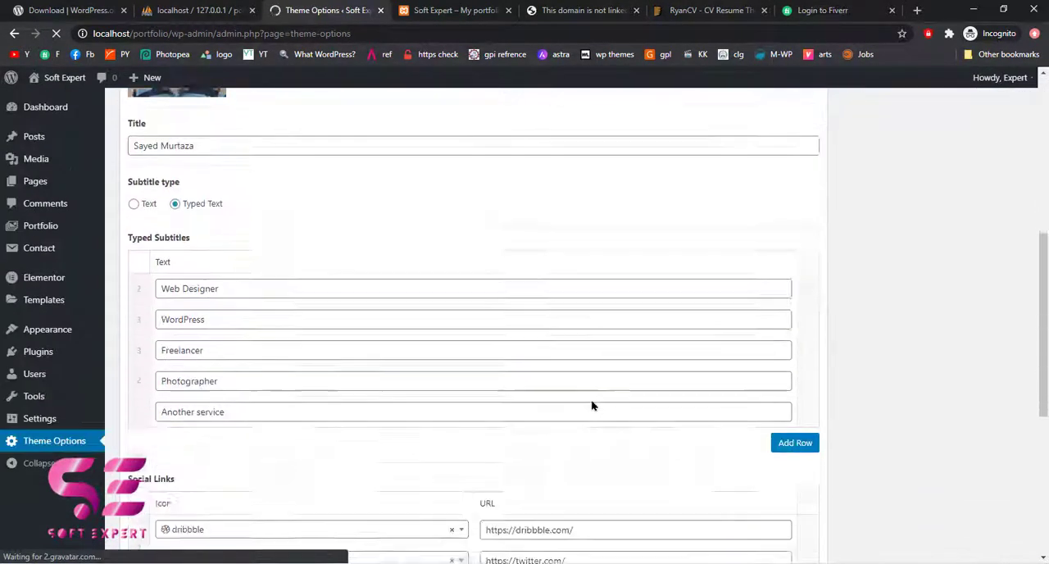
{"action": "scroll", "coordinate": [591, 399], "scroll_direction": "down", "scroll_amount": 2}
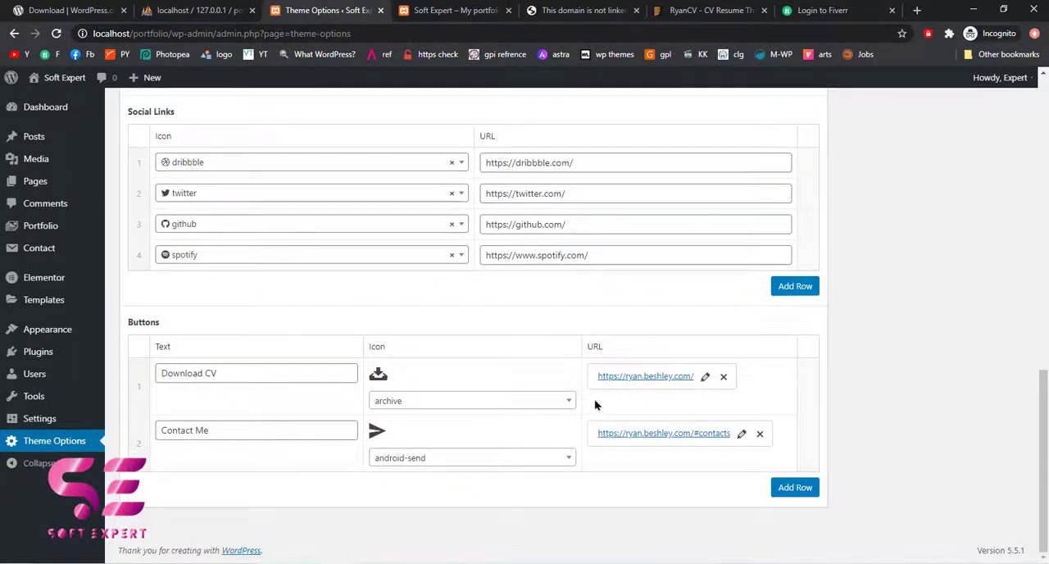
{"action": "left_click", "coordinate": [708, 380]}
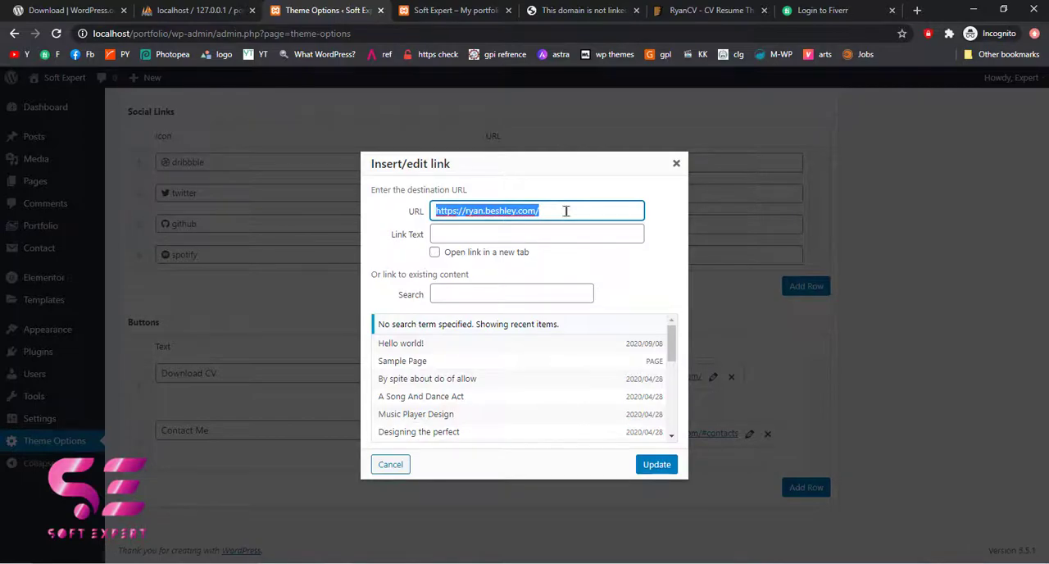
{"action": "type", "text": "http://localhost/portfolio/wp-content/uploads/2020/09/MURTAZA-CV.pdf"}
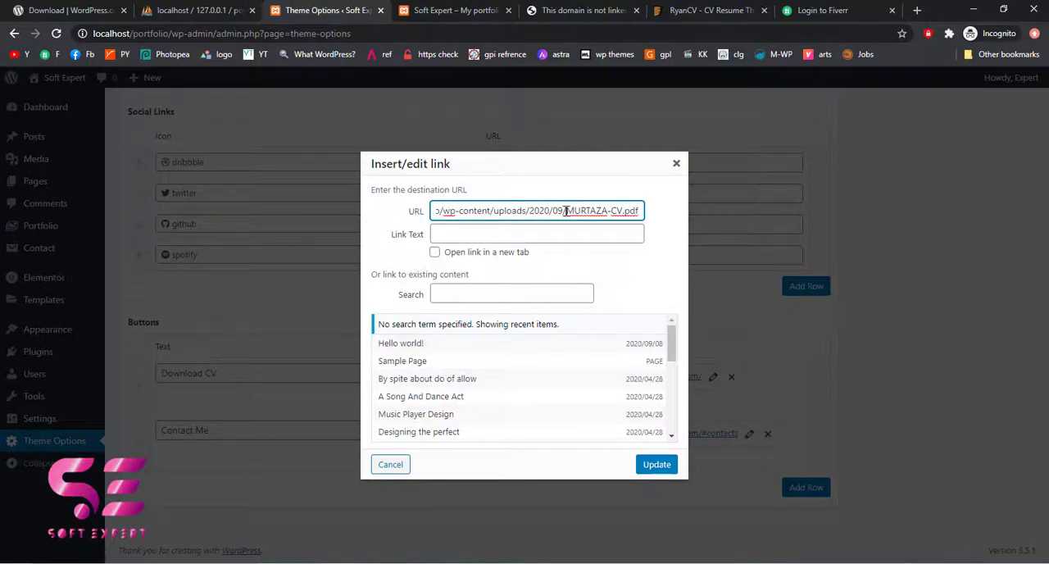
{"action": "left_click", "coordinate": [656, 465]}
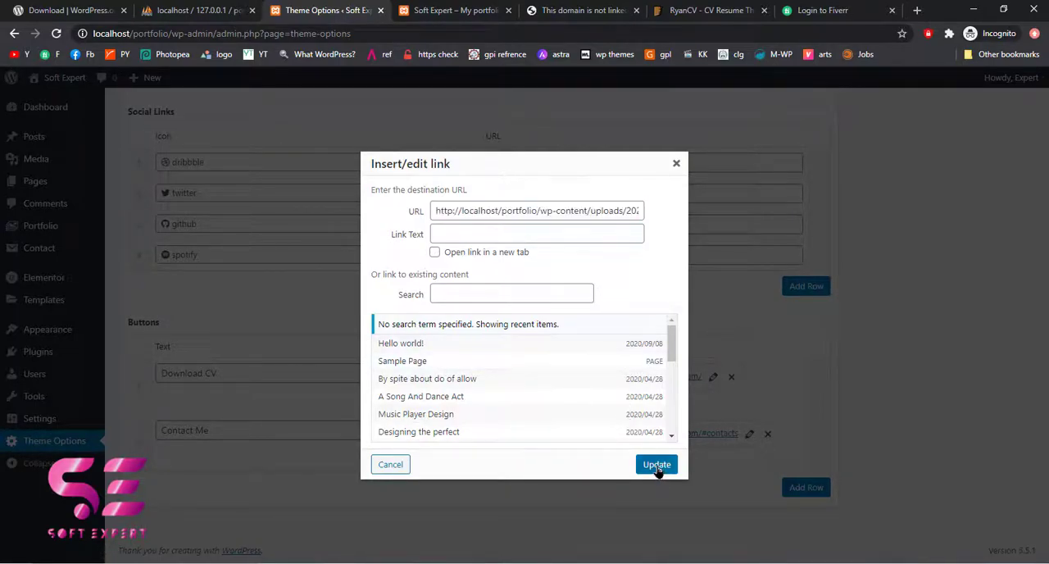
Save the Theme Options with the new Download CV link
{"action": "scroll", "coordinate": [965, 382], "scroll_direction": "up", "scroll_amount": 5}
{"action": "scroll", "coordinate": [964, 382], "scroll_direction": "up", "scroll_amount": 4}
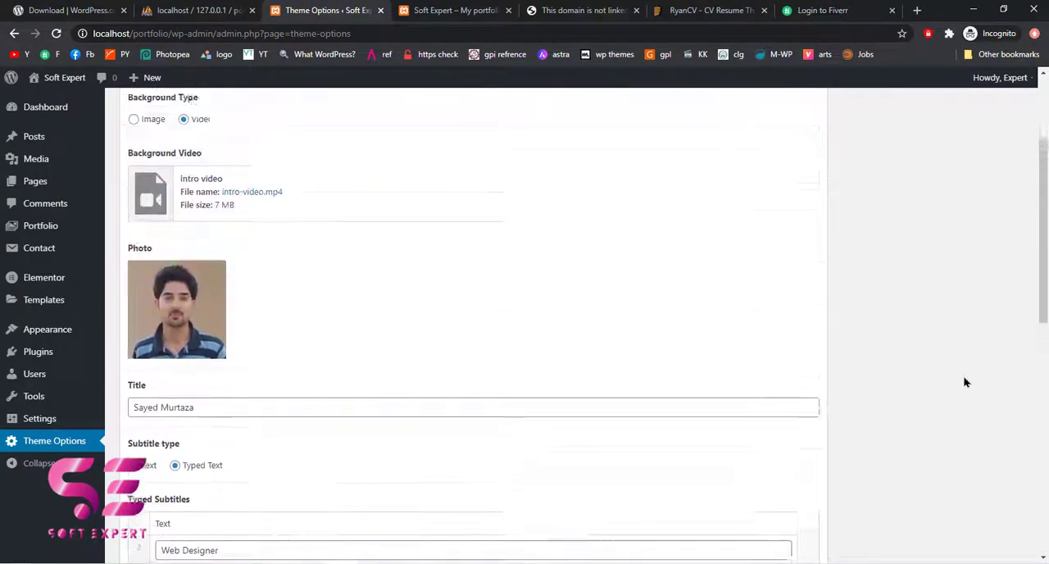
{"action": "left_click", "coordinate": [997, 237]}
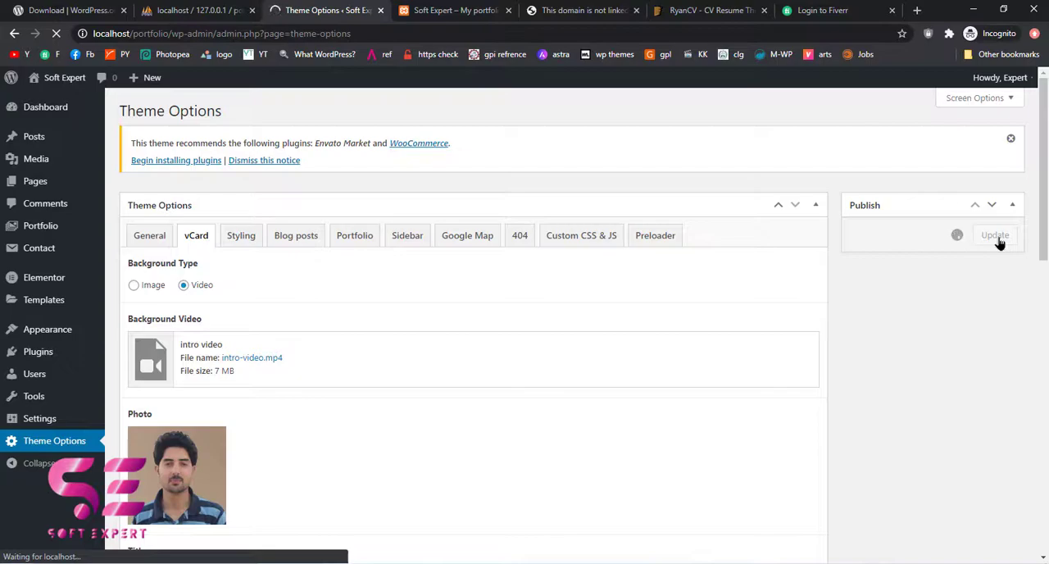
Reload the site preview and test the profile card's Download CV button
{"action": "left_click", "coordinate": [447, 6]}
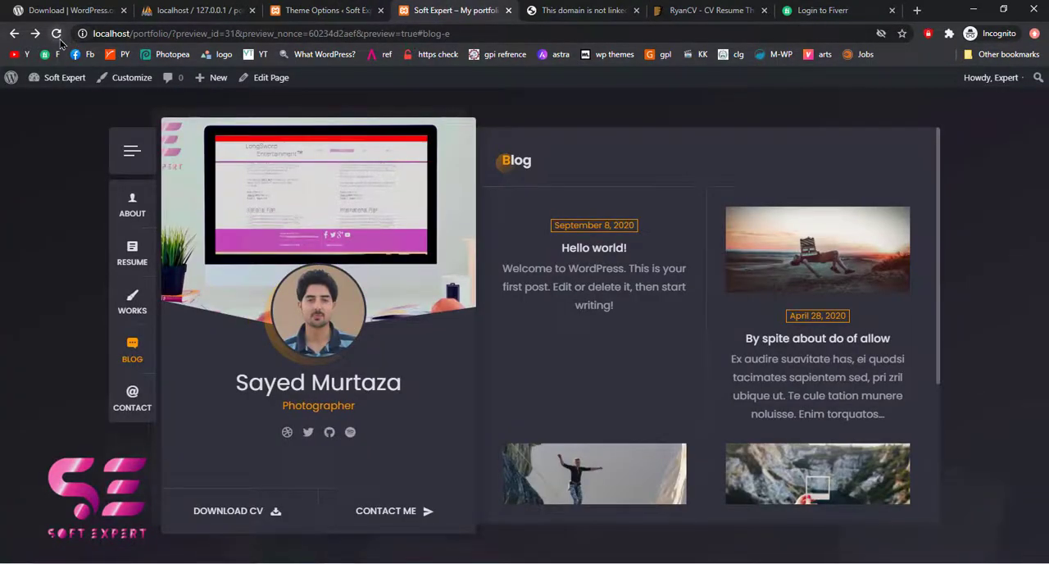
{"action": "left_click", "coordinate": [58, 38]}
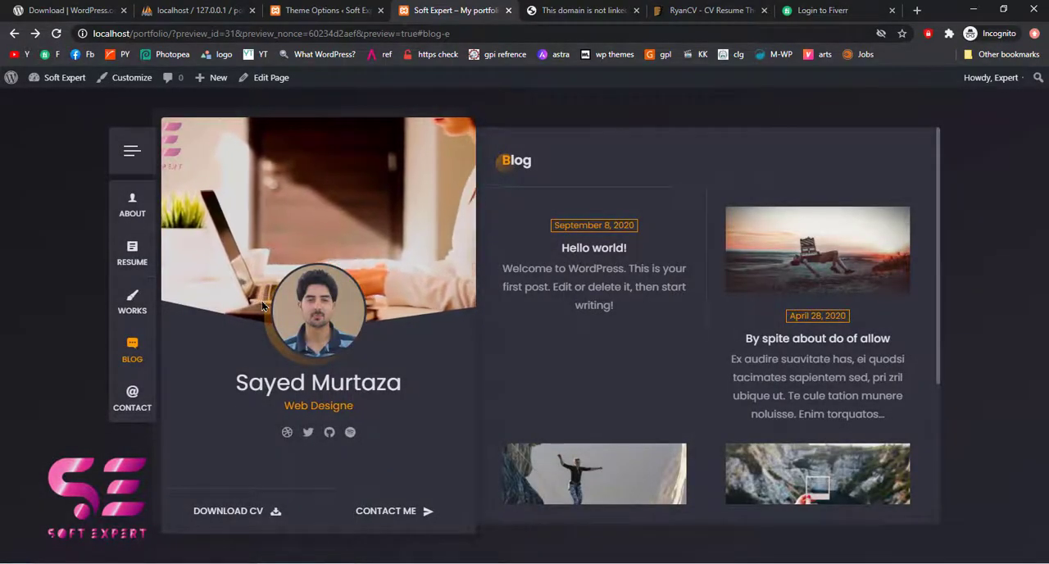
{"action": "left_click", "coordinate": [249, 517]}
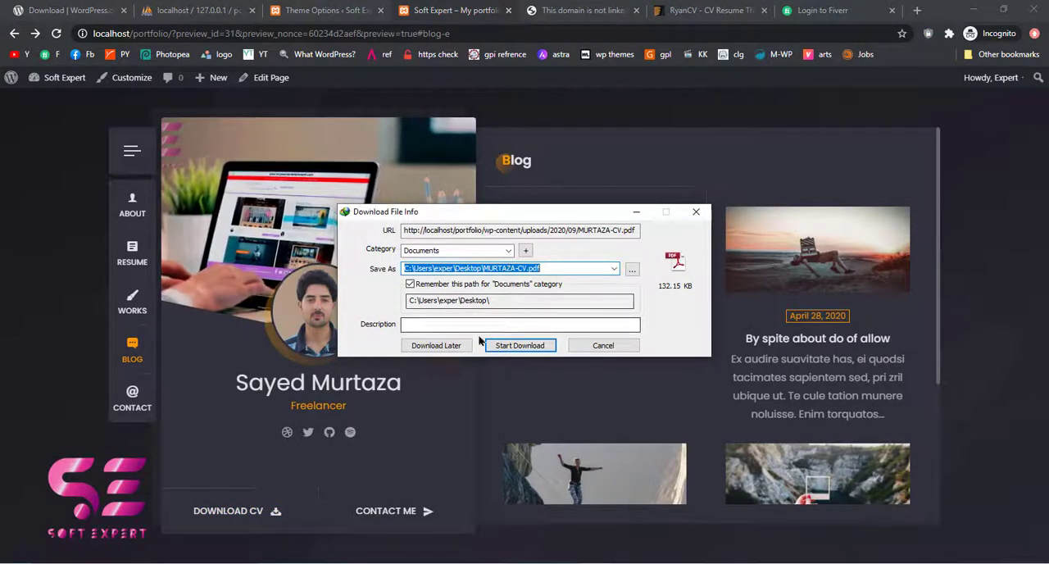
Dismiss the CV file download and review the Styling theme options for style version, UI version, background and colors
{"action": "left_click", "coordinate": [594, 347]}
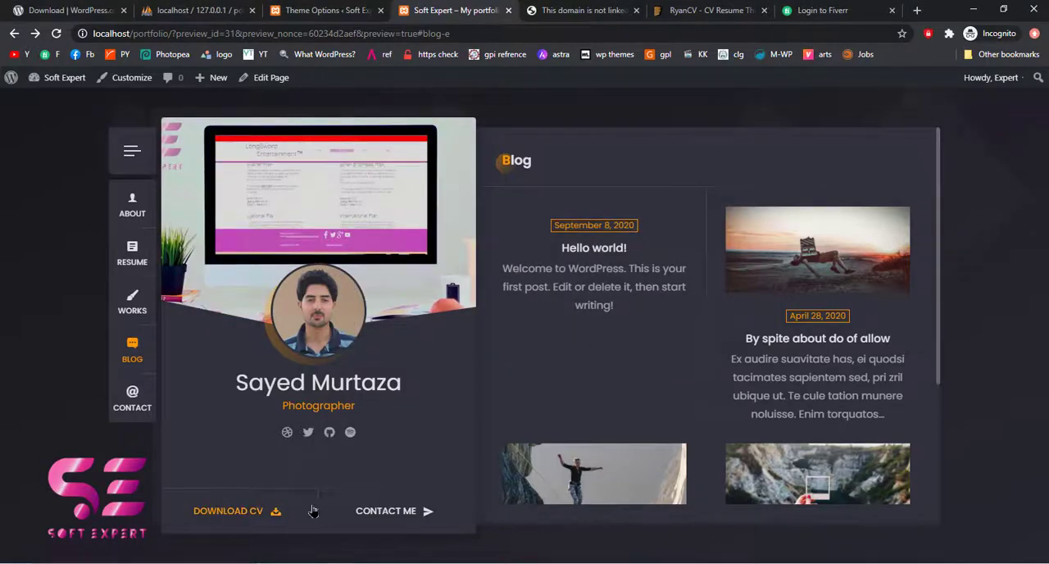
{"action": "left_click", "coordinate": [326, 10]}
{"action": "left_click", "coordinate": [251, 277]}
{"action": "scroll", "coordinate": [303, 361], "scroll_direction": "down", "scroll_amount": 2}
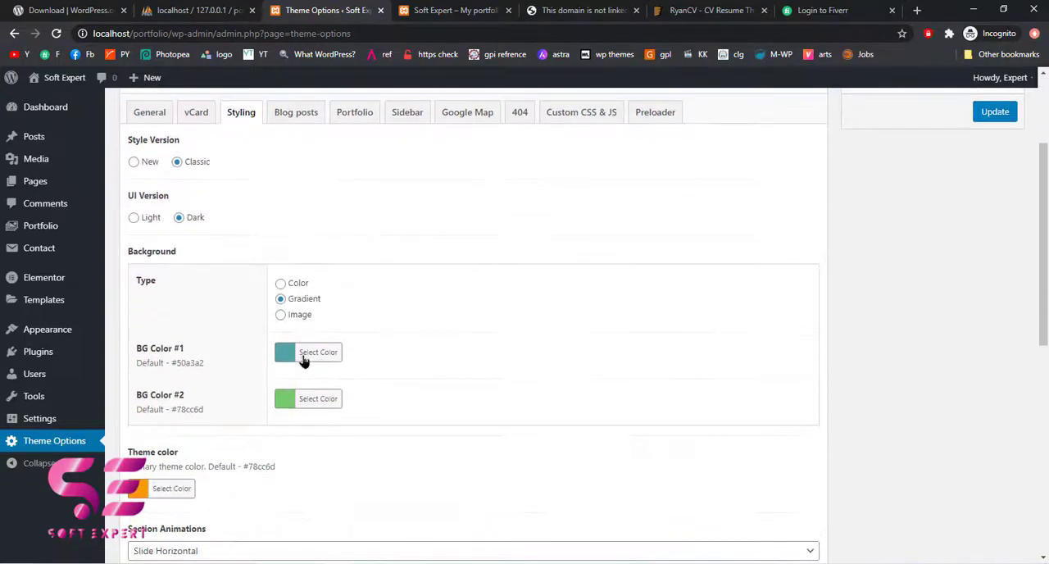
{"action": "scroll", "coordinate": [222, 156], "scroll_direction": "up", "scroll_amount": 1}
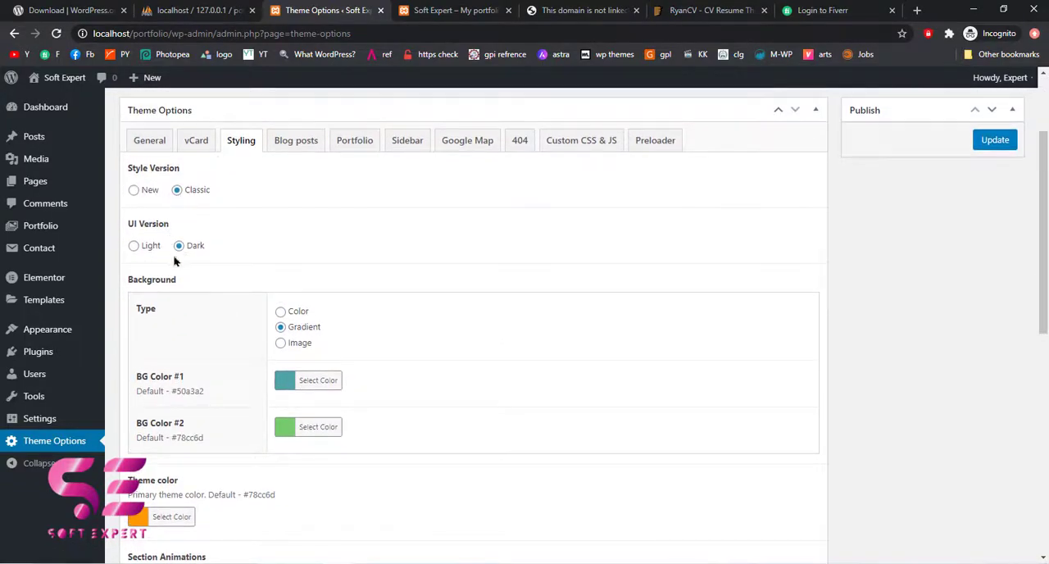
{"action": "scroll", "coordinate": [185, 291], "scroll_direction": "down", "scroll_amount": 1}
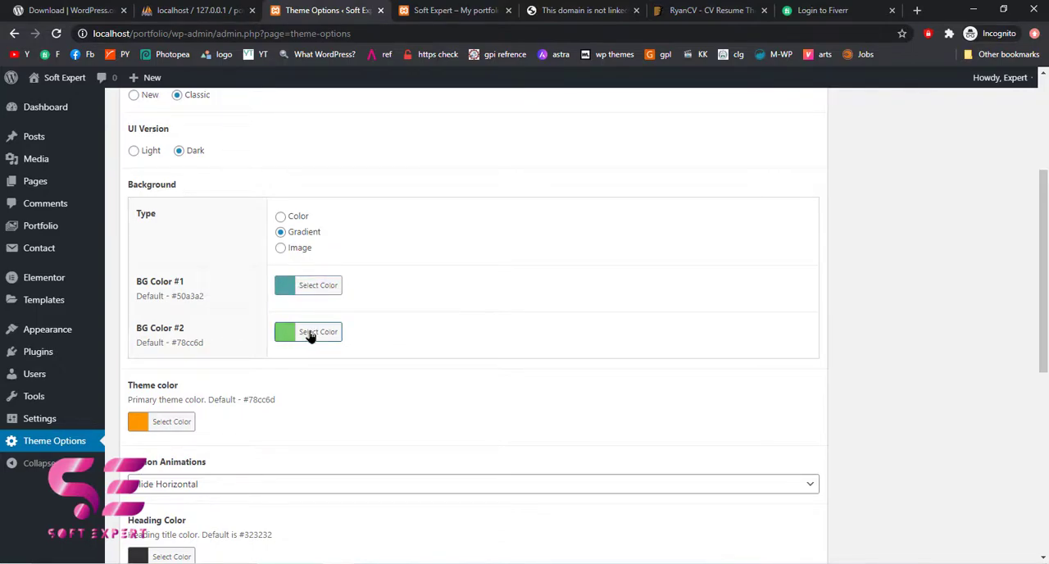
{"action": "scroll", "coordinate": [279, 421], "scroll_direction": "down", "scroll_amount": 1}
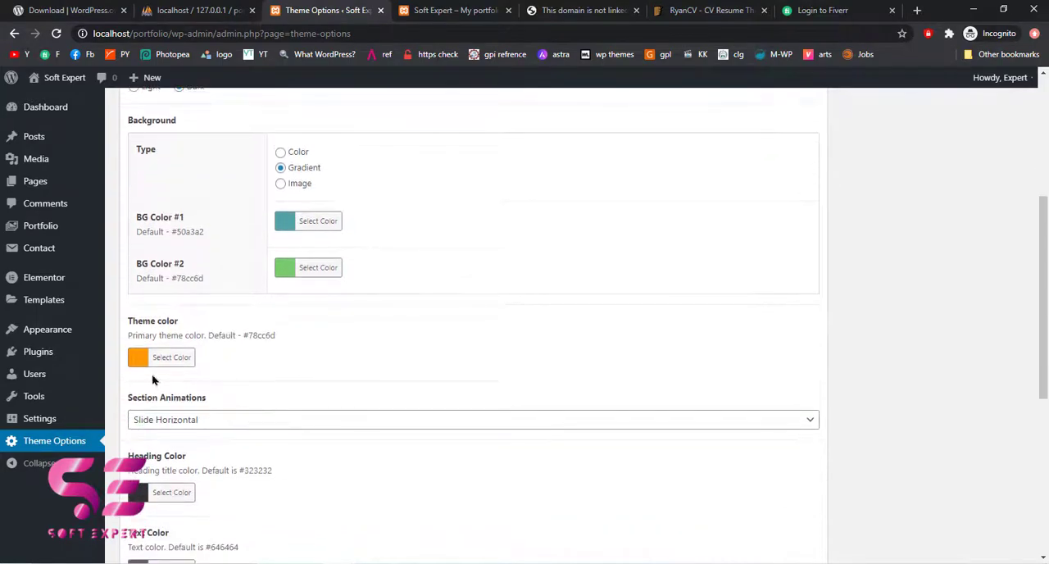
{"action": "scroll", "coordinate": [236, 397], "scroll_direction": "down", "scroll_amount": 1}
{"action": "scroll", "coordinate": [218, 300], "scroll_direction": "up", "scroll_amount": 1}
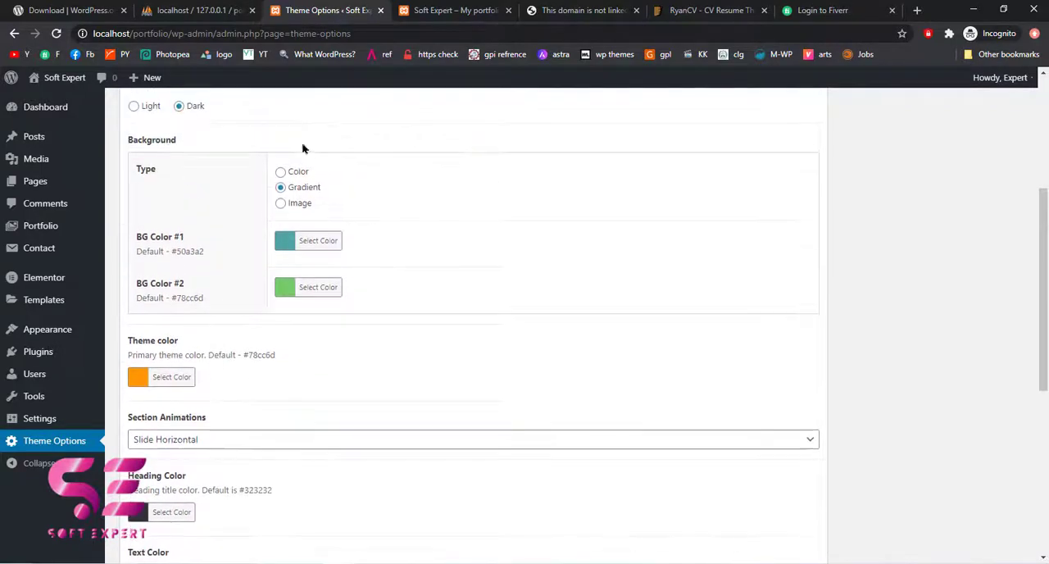
Compare the site preview's accent color with the Theme color setting and inspect its color picker without changing it
{"action": "left_click", "coordinate": [435, 10]}
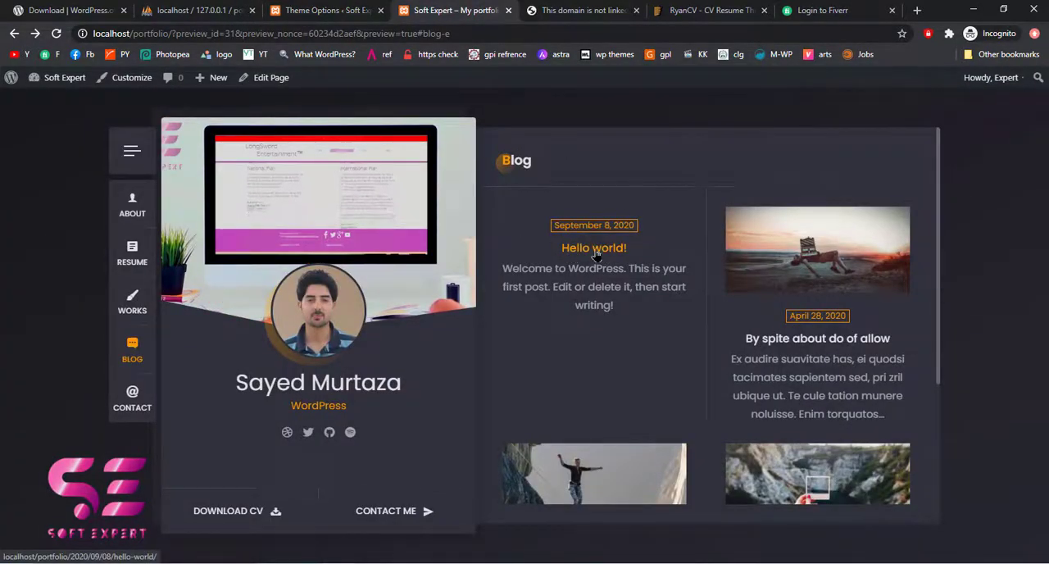
{"action": "left_click", "coordinate": [315, 10]}
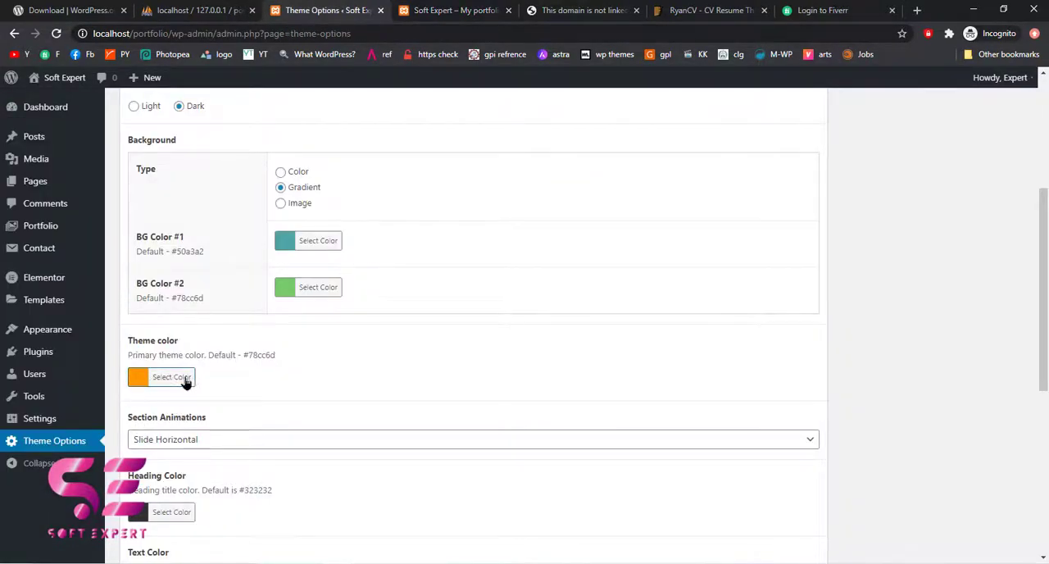
{"action": "left_click", "coordinate": [442, 9]}
{"action": "left_click", "coordinate": [352, 10]}
{"action": "scroll", "coordinate": [298, 421], "scroll_direction": "down", "scroll_amount": 3}
{"action": "scroll", "coordinate": [297, 421], "scroll_direction": "up", "scroll_amount": 2}
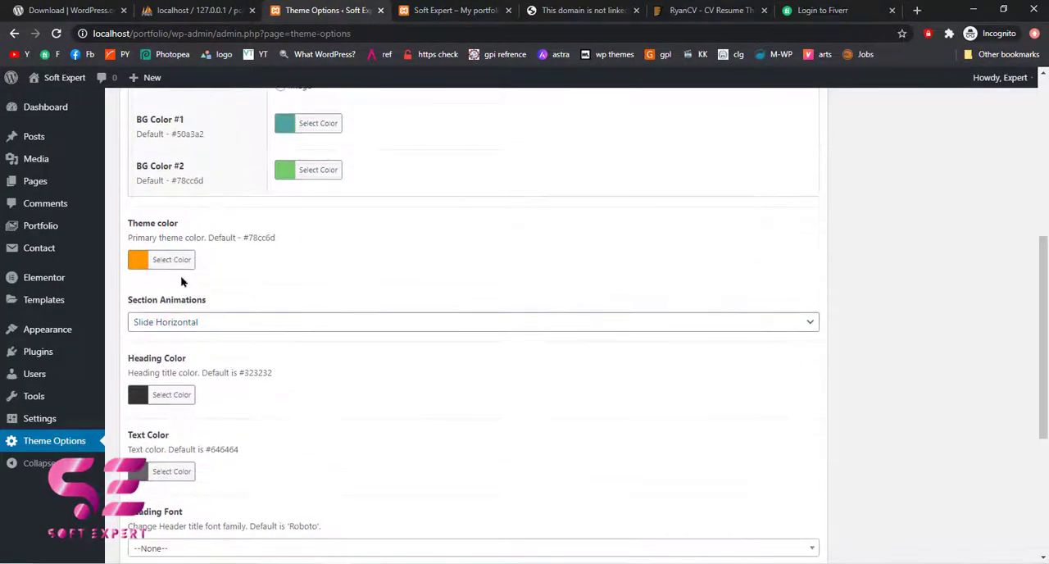
{"action": "left_click", "coordinate": [180, 260]}
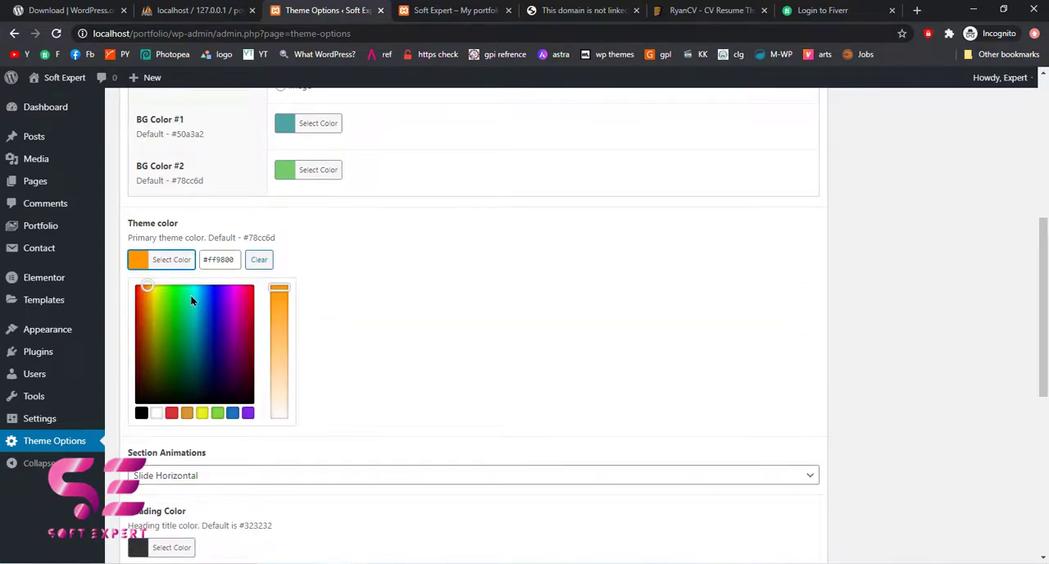
{"action": "left_click", "coordinate": [432, 231]}
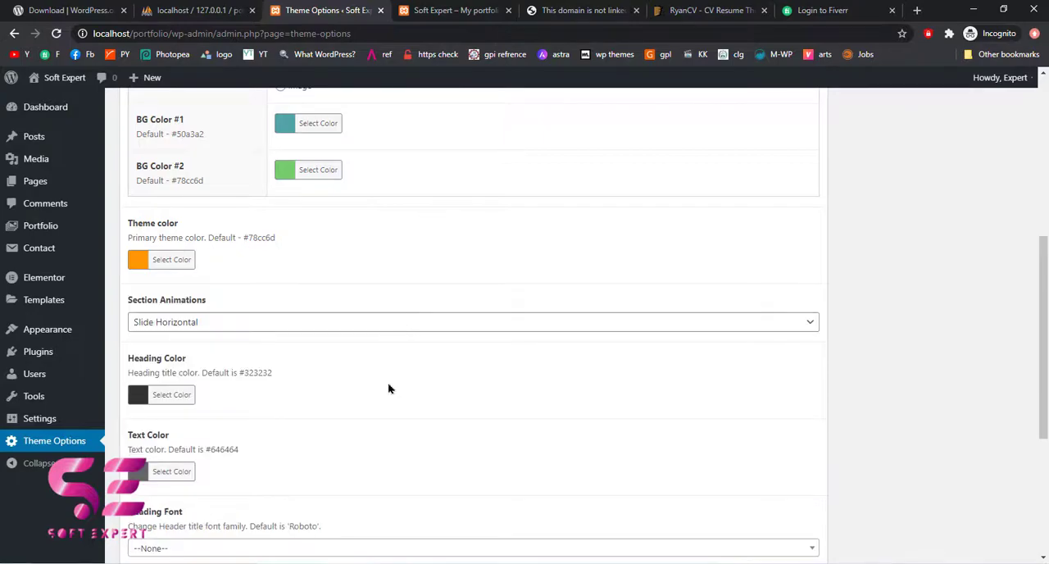
{"action": "scroll", "coordinate": [390, 388], "scroll_direction": "down", "scroll_amount": 2}
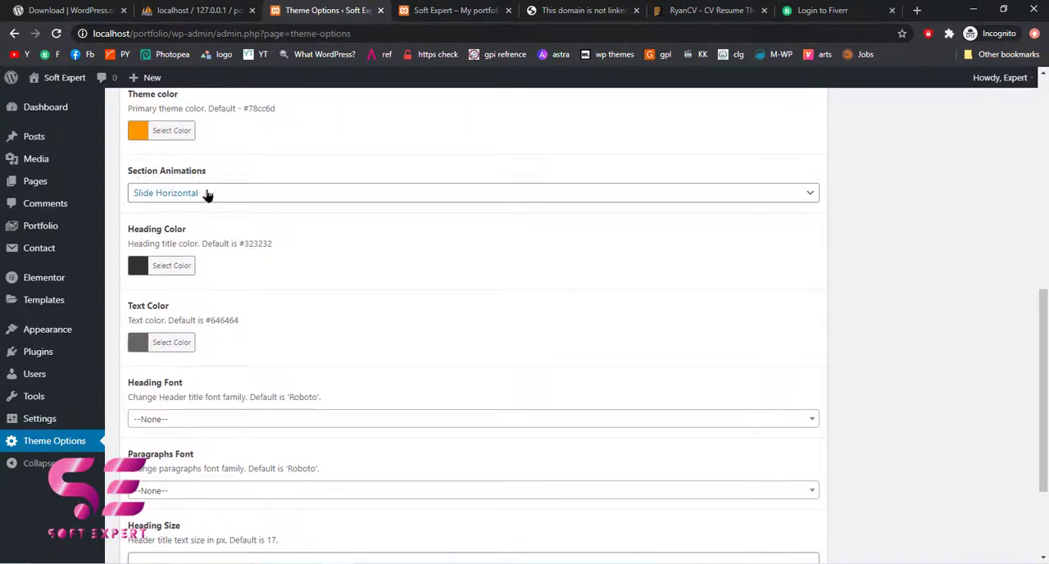
Check the current section transition in the site preview, set Section Animations to Rotate and save the Theme Options
{"action": "key", "text": "ctrl+Tab"}
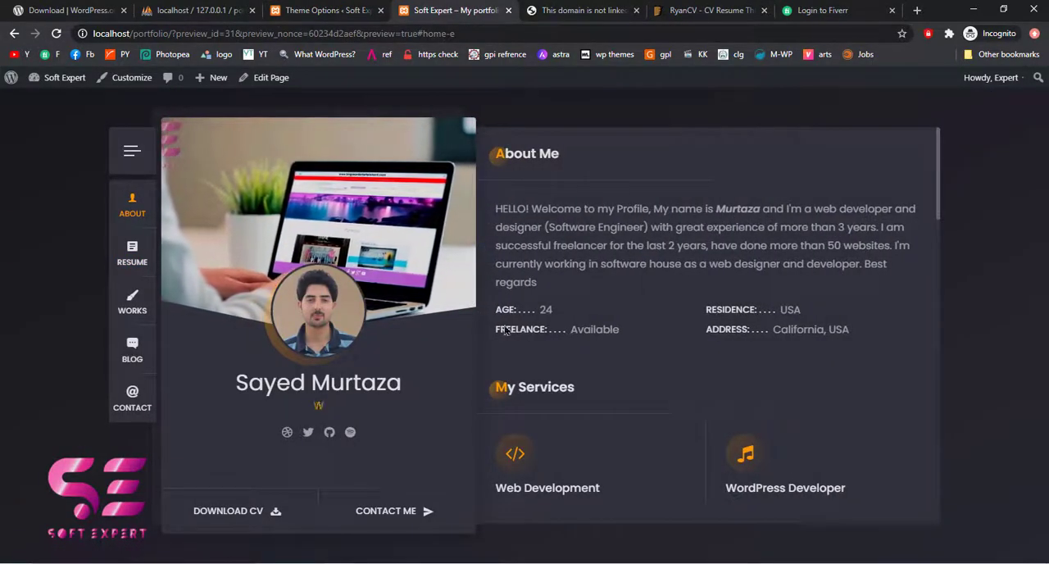
{"action": "left_click", "coordinate": [131, 266]}
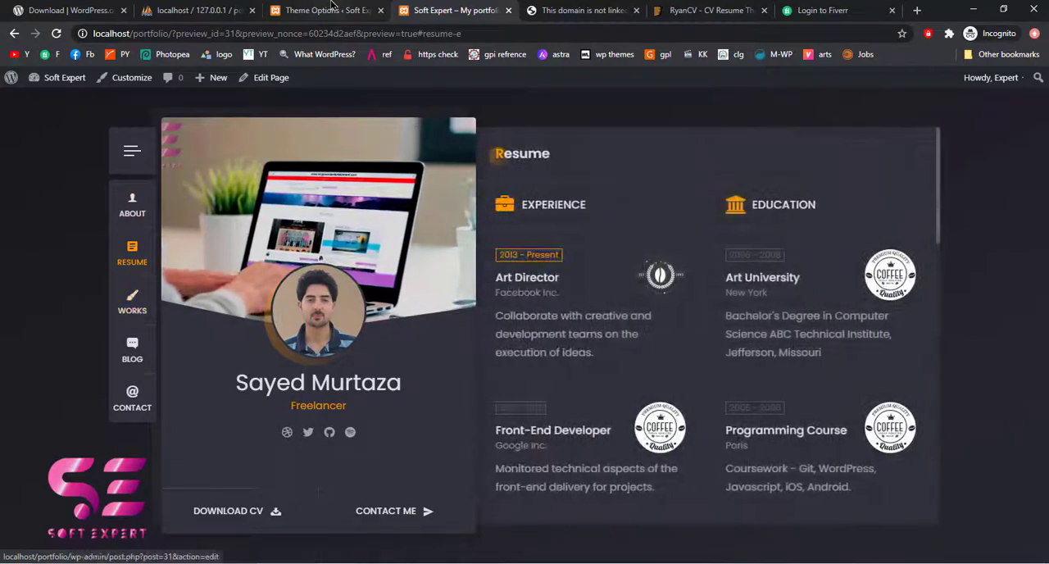
{"action": "left_click", "coordinate": [331, 4]}
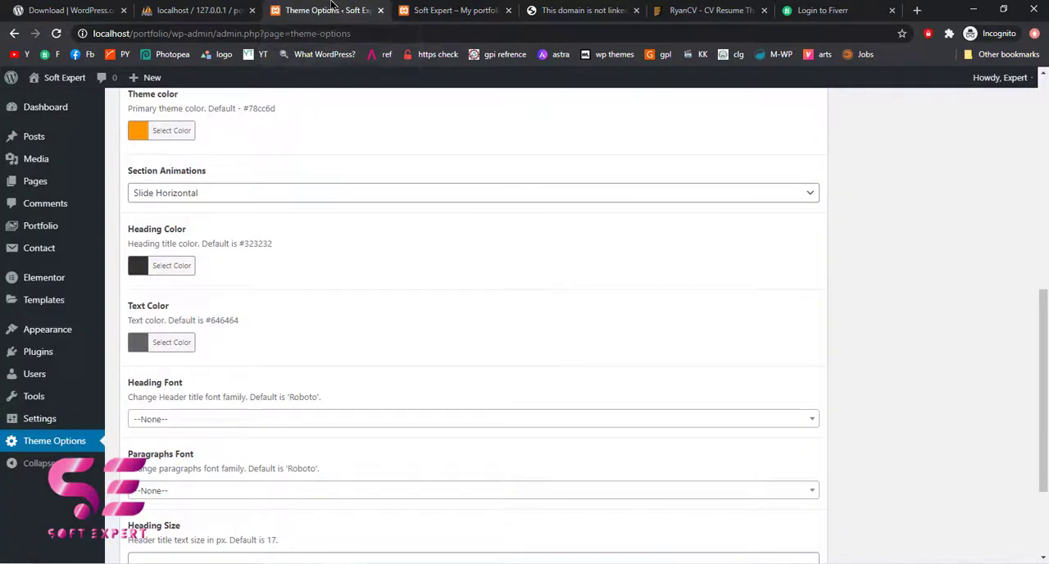
{"action": "left_click", "coordinate": [305, 193]}
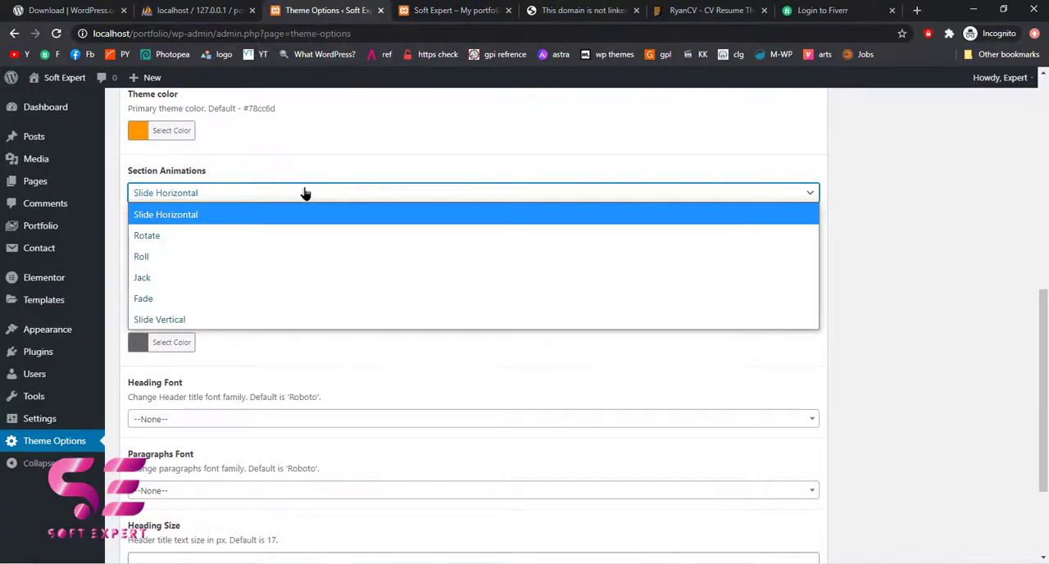
{"action": "left_click", "coordinate": [190, 237]}
{"action": "scroll", "coordinate": [481, 334], "scroll_direction": "down", "scroll_amount": 2}
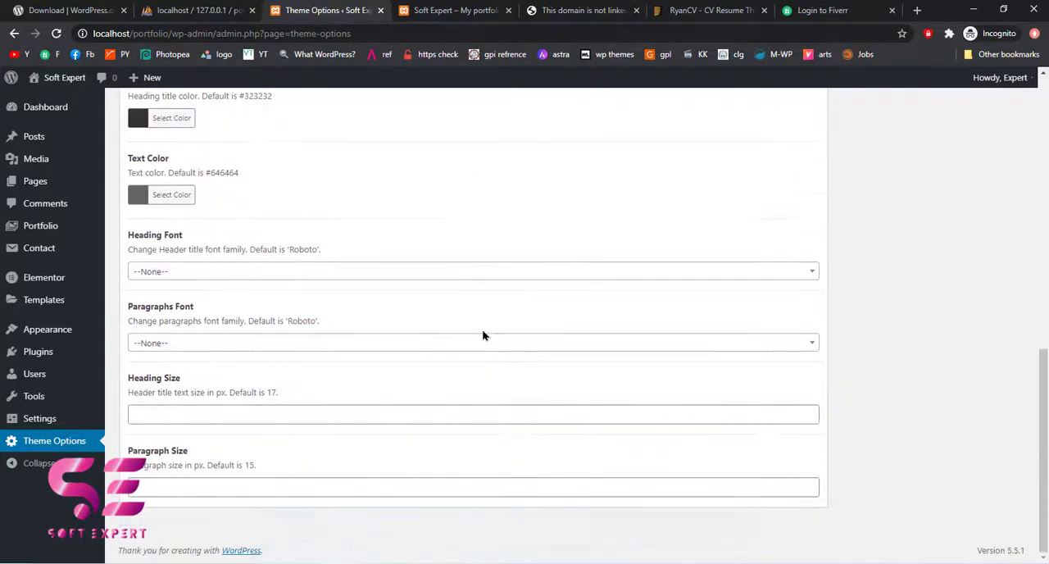
{"action": "scroll", "coordinate": [482, 334], "scroll_direction": "up", "scroll_amount": 5}
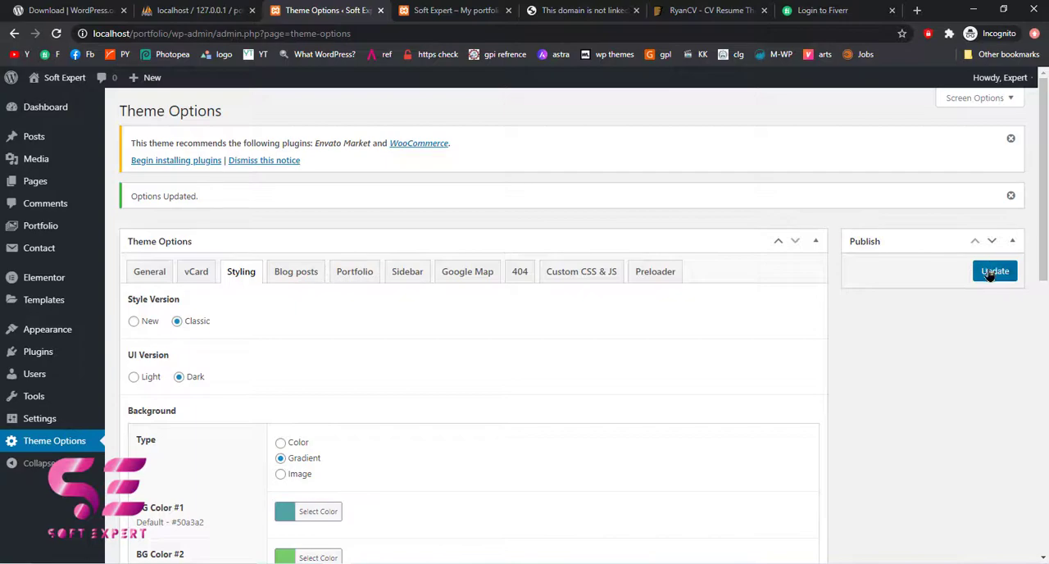
{"action": "left_click", "coordinate": [989, 276]}
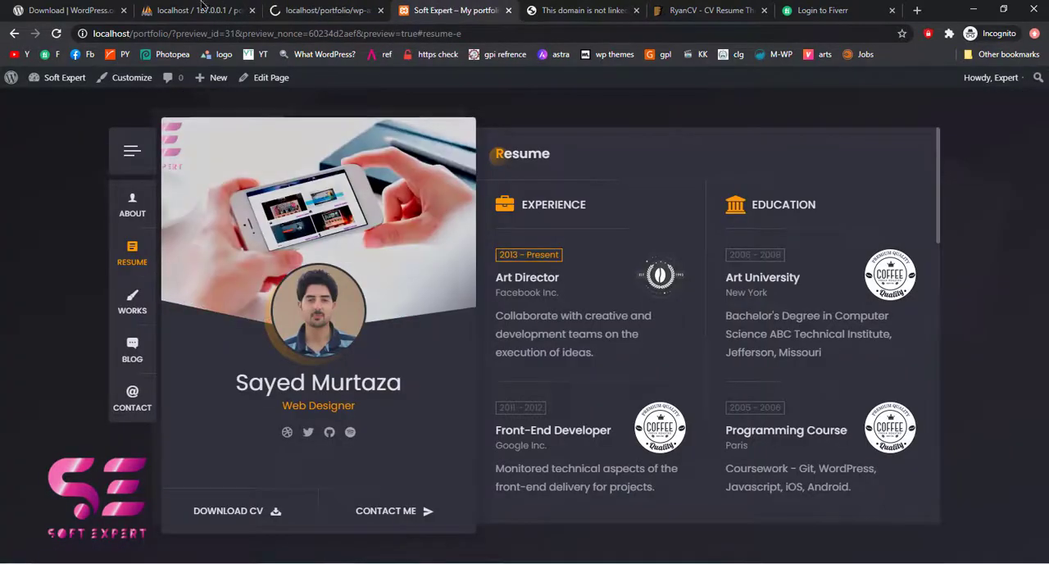
Reload the site preview and test the section animation by visiting the Works, Resume and About sections
{"action": "left_click", "coordinate": [55, 34]}
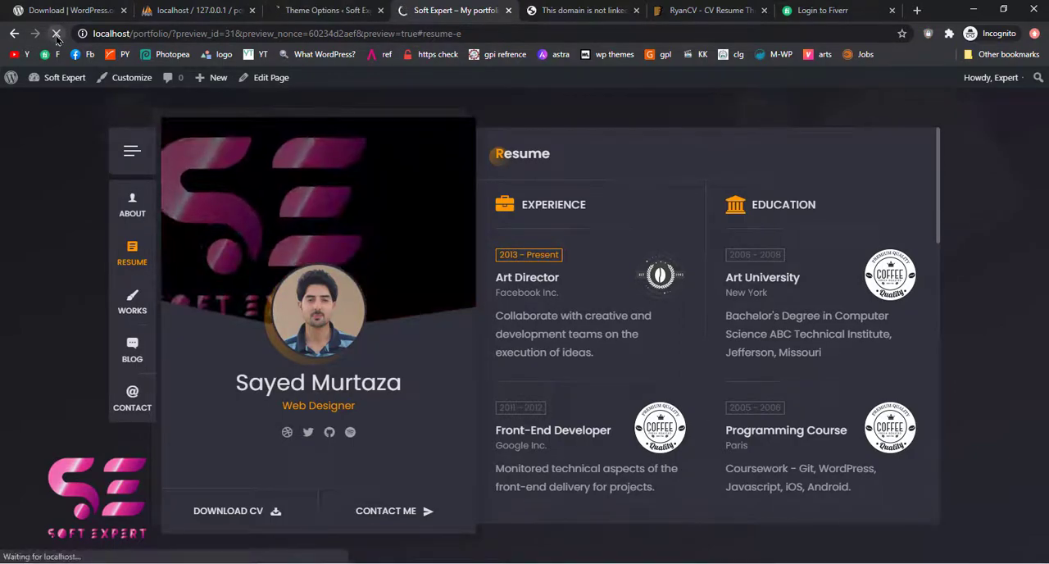
{"action": "left_click", "coordinate": [138, 309]}
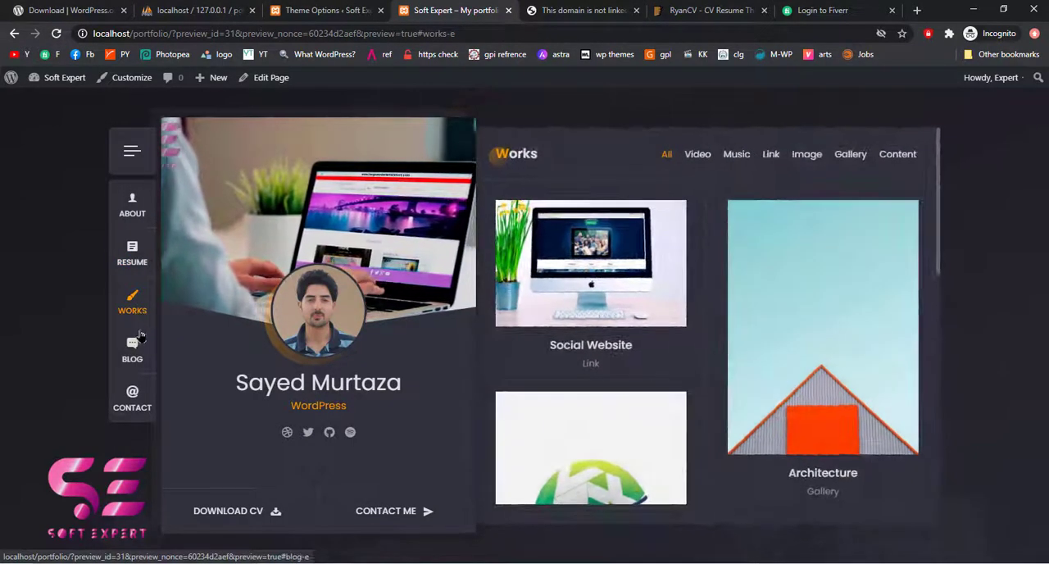
{"action": "left_click", "coordinate": [134, 262]}
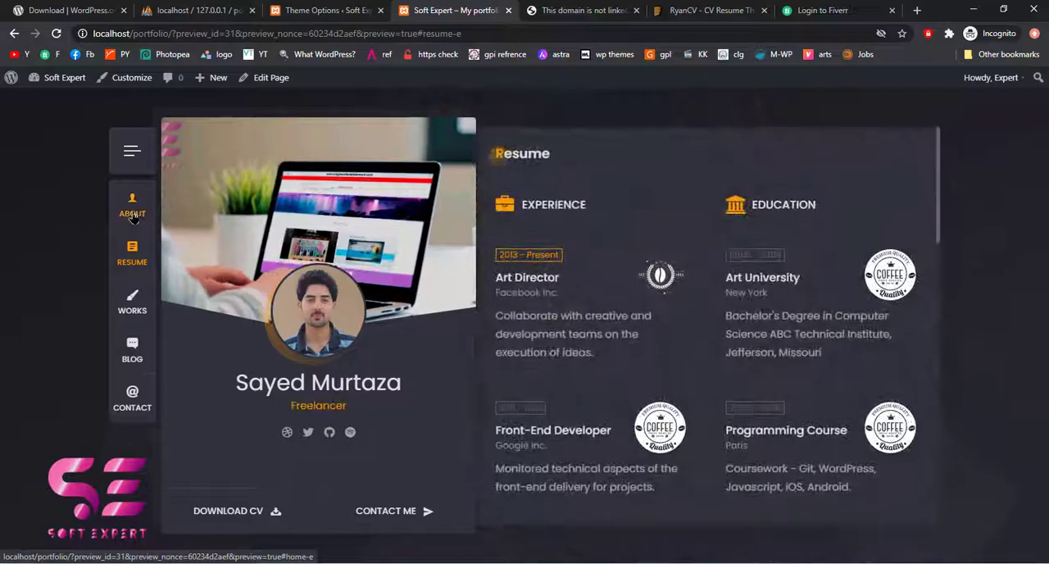
{"action": "left_click", "coordinate": [134, 217]}
Review the Blog posts and Portfolio theme options, comparing them with the Blog and Works sections in the site preview
{"action": "left_click", "coordinate": [324, 10]}
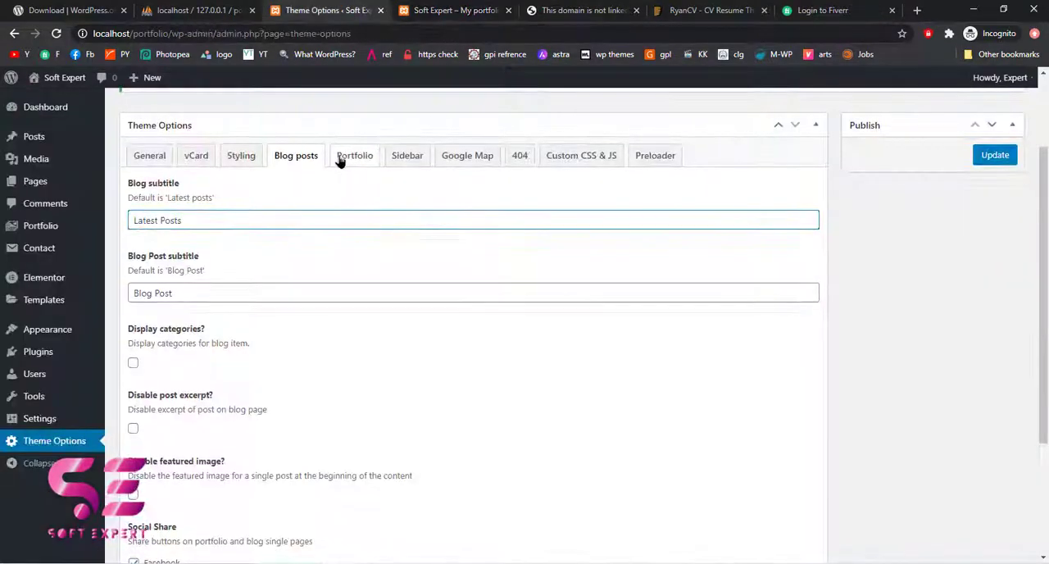
{"action": "left_click", "coordinate": [353, 160]}
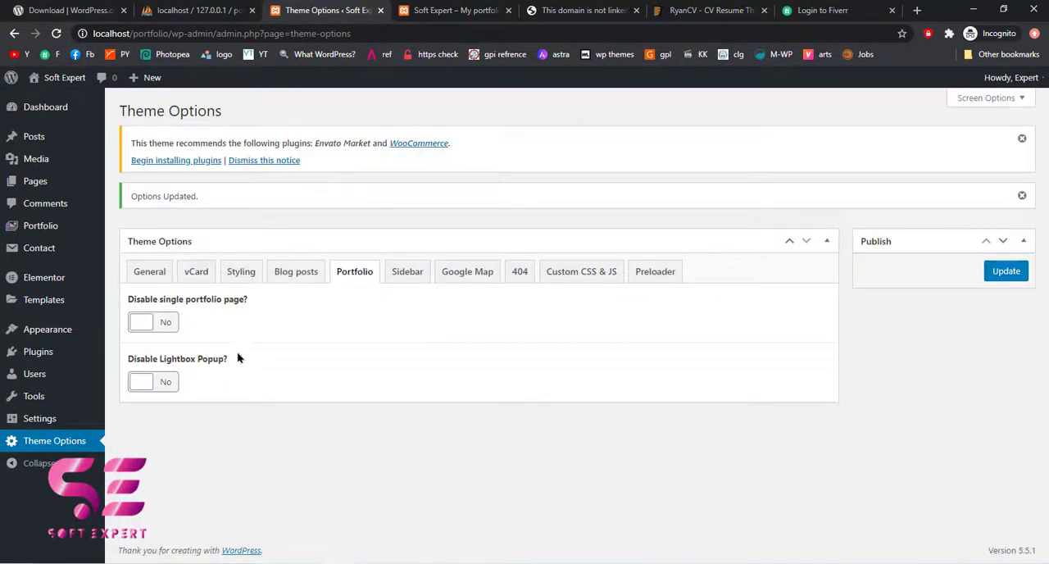
{"action": "left_click", "coordinate": [409, 10]}
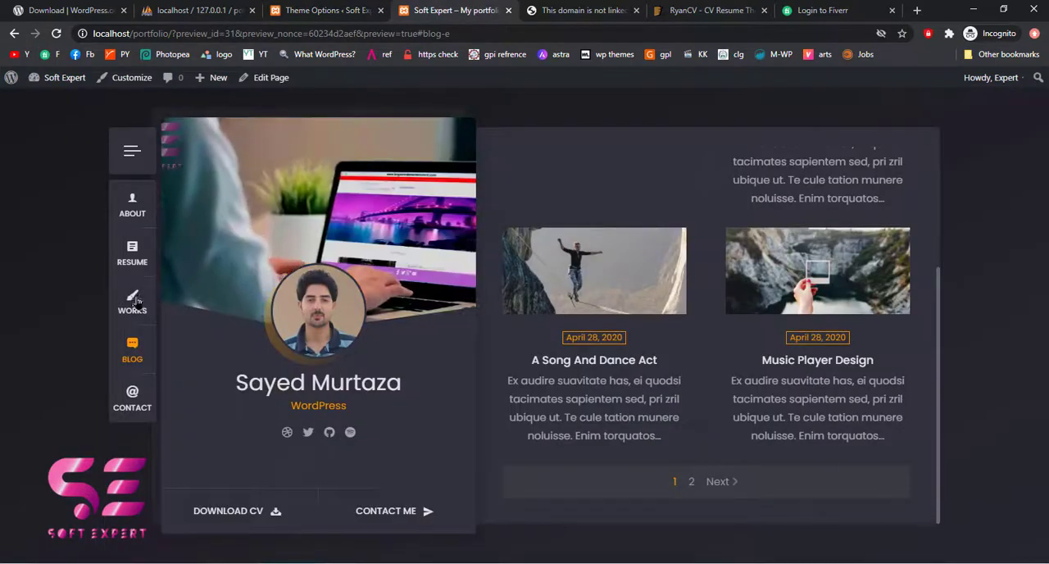
{"action": "left_click", "coordinate": [130, 302]}
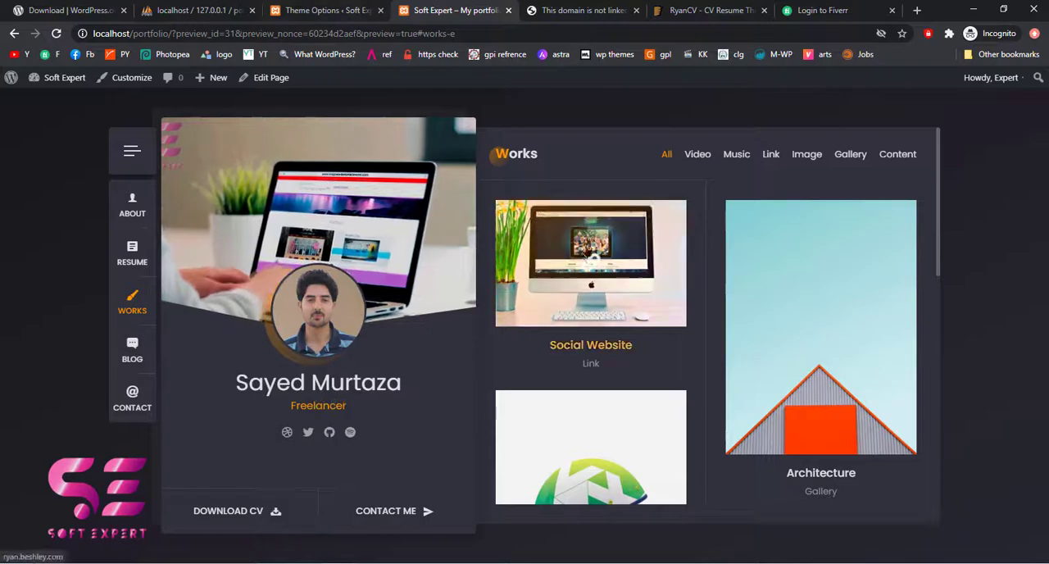
{"action": "left_click", "coordinate": [343, 6]}
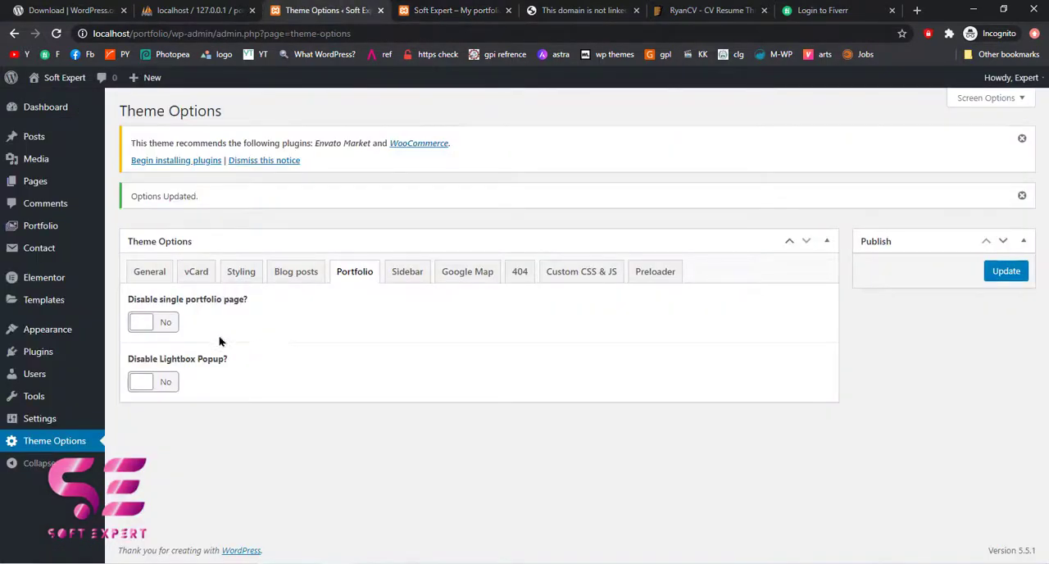
Inspect the slide-out sidebar in the site preview, set Disable sidebar to yes in the theme options and save
{"action": "left_click", "coordinate": [418, 278]}
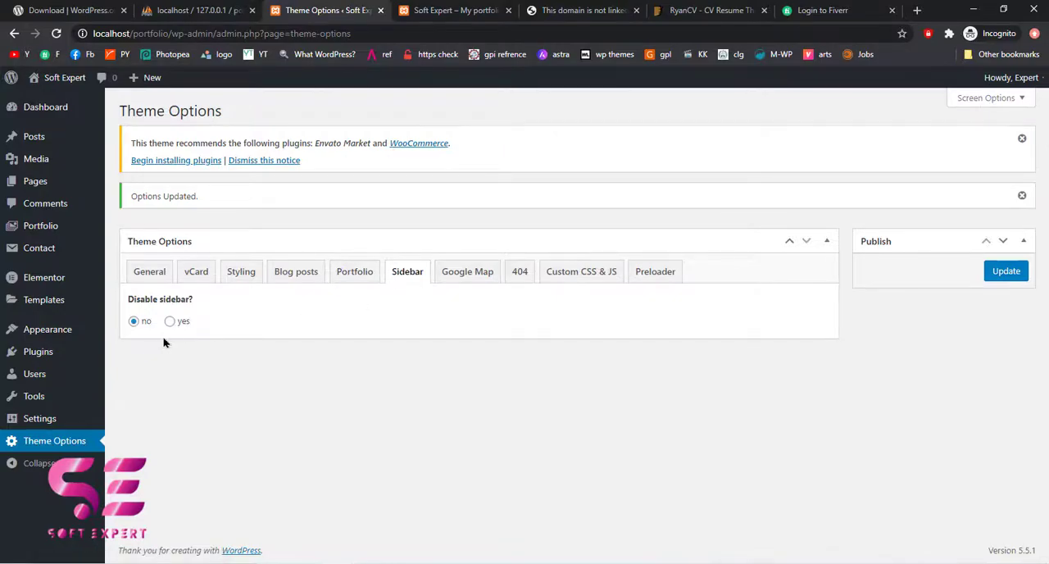
{"action": "left_click", "coordinate": [463, 12]}
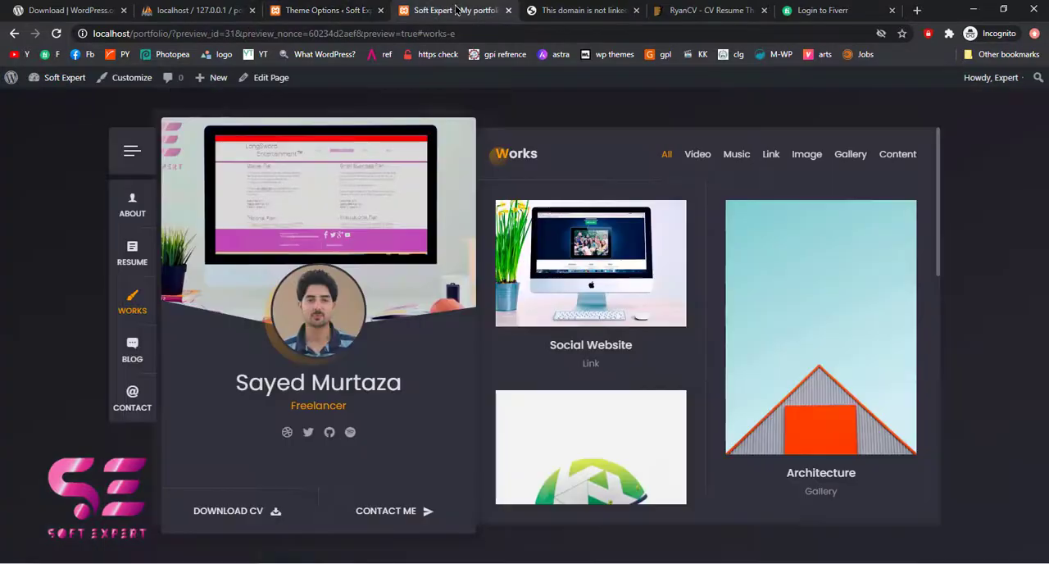
{"action": "left_click", "coordinate": [131, 150]}
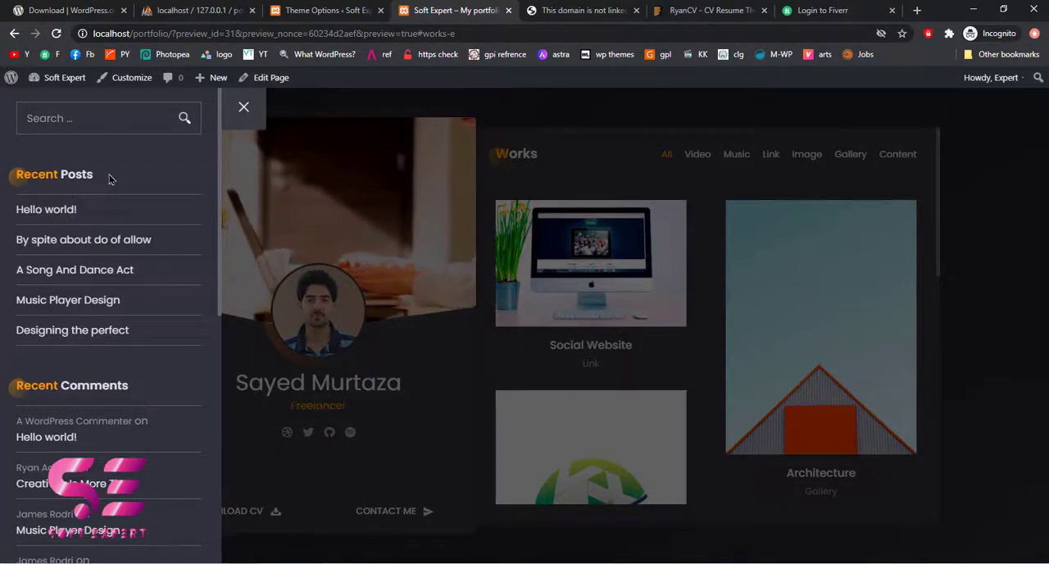
{"action": "scroll", "coordinate": [72, 344], "scroll_direction": "down", "scroll_amount": 4}
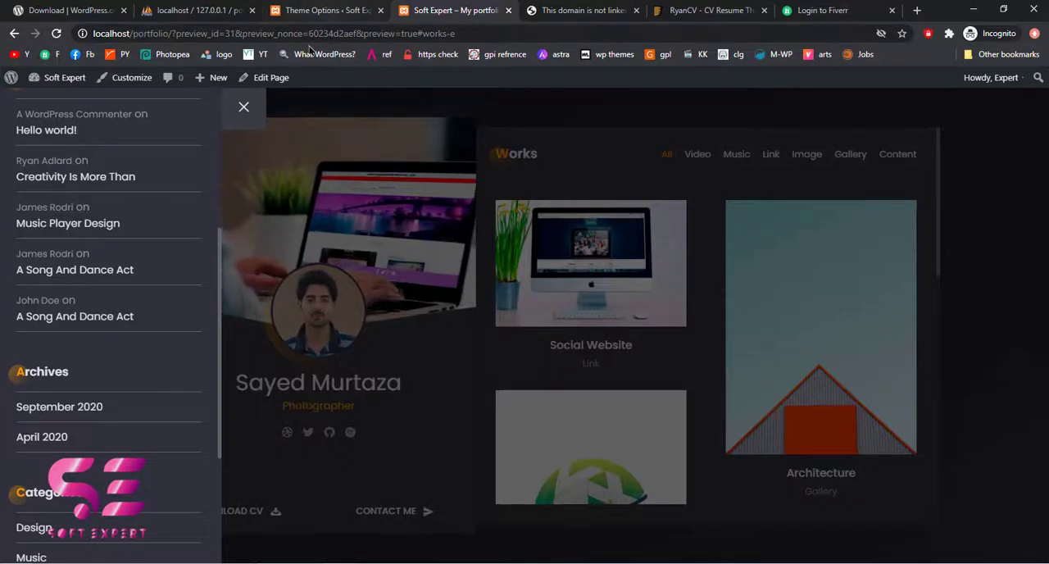
{"action": "left_click", "coordinate": [250, 113]}
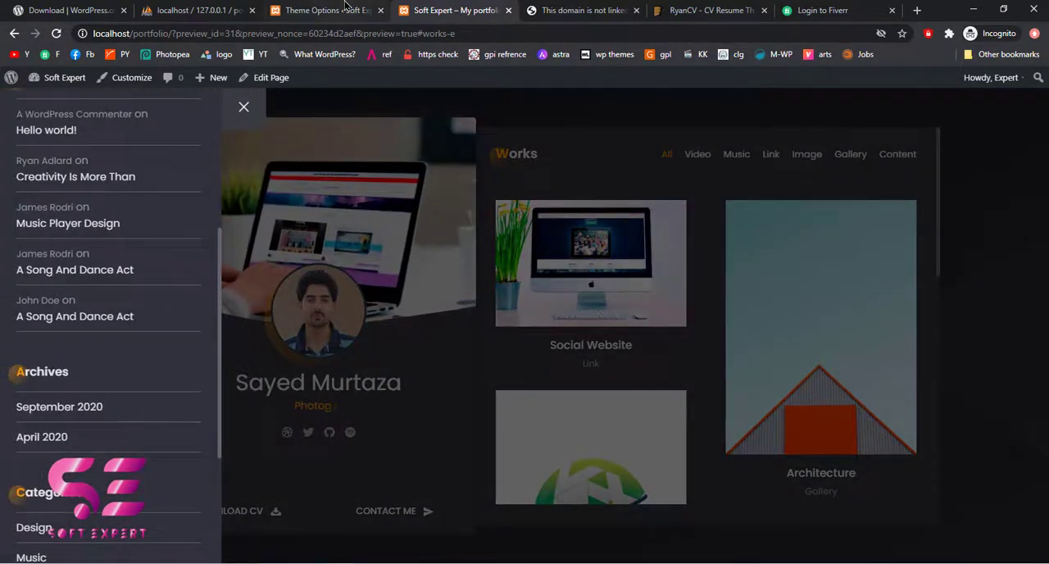
{"action": "left_click", "coordinate": [350, 8]}
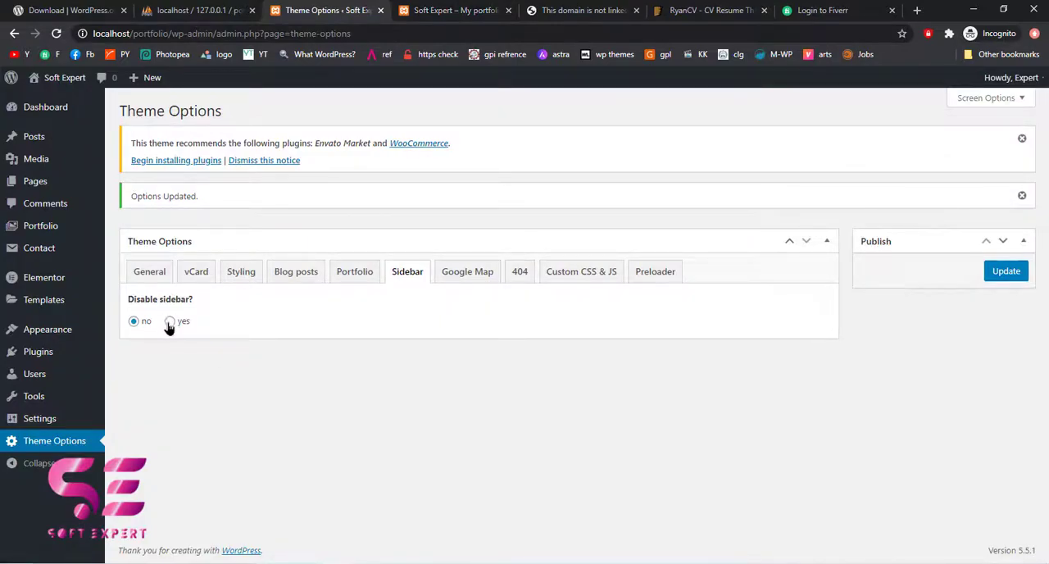
{"action": "left_click", "coordinate": [1020, 275]}
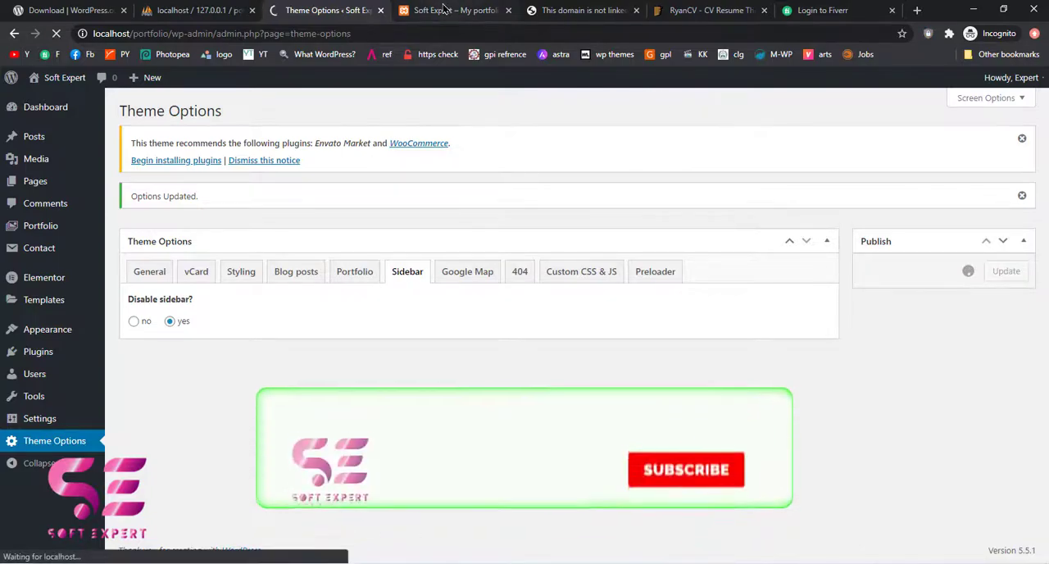
Reload the site preview to check the disabled sidebar and return to the Theme Options
{"action": "left_click", "coordinate": [442, 9]}
{"action": "left_click", "coordinate": [56, 33]}
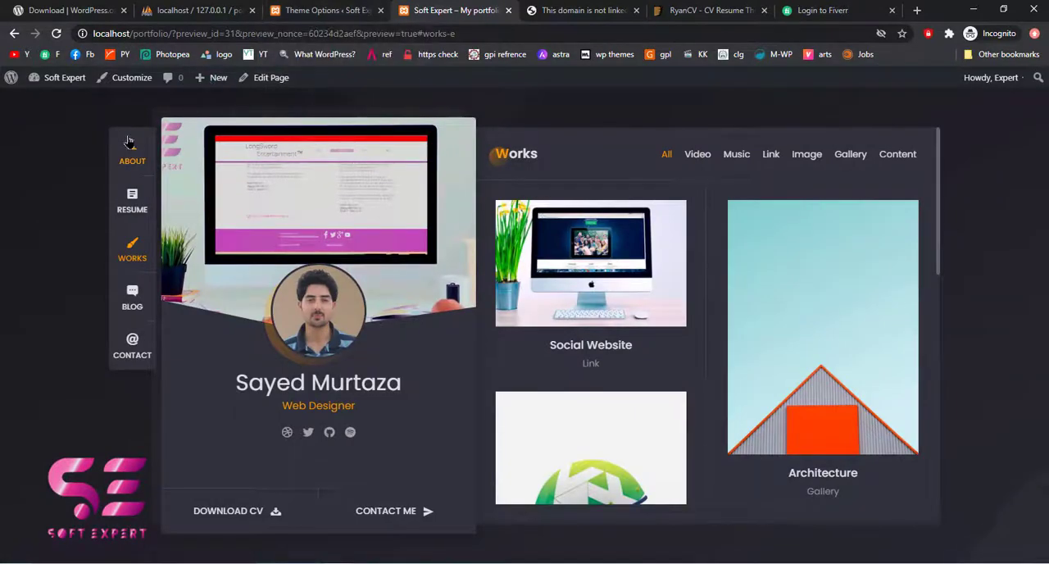
{"action": "key", "text": "ctrl+shift+Tab"}
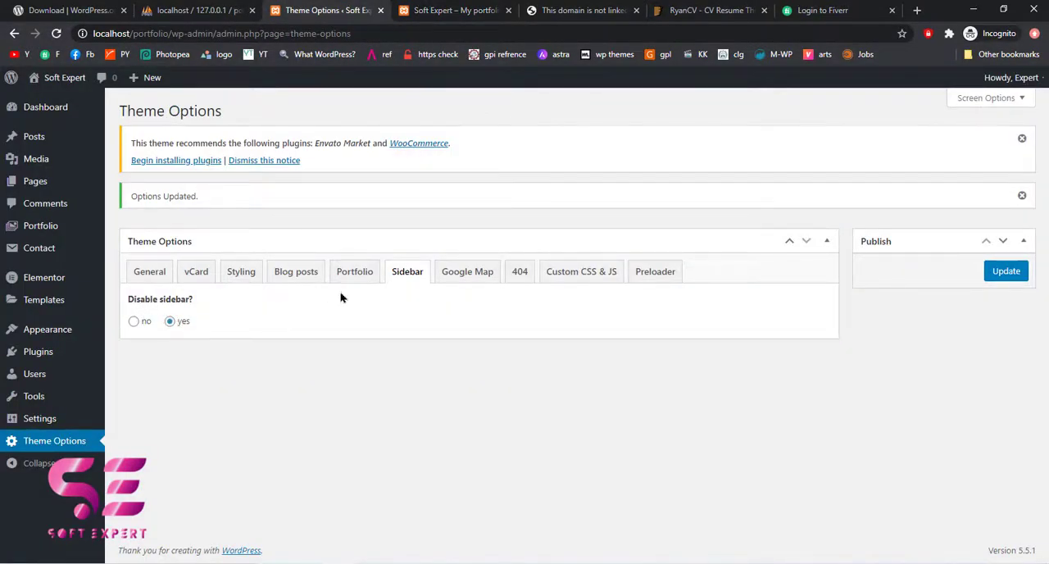
Review the Google Map theme options and open the linked Google Maps API key guide in a separate tab
{"action": "left_click", "coordinate": [468, 277]}
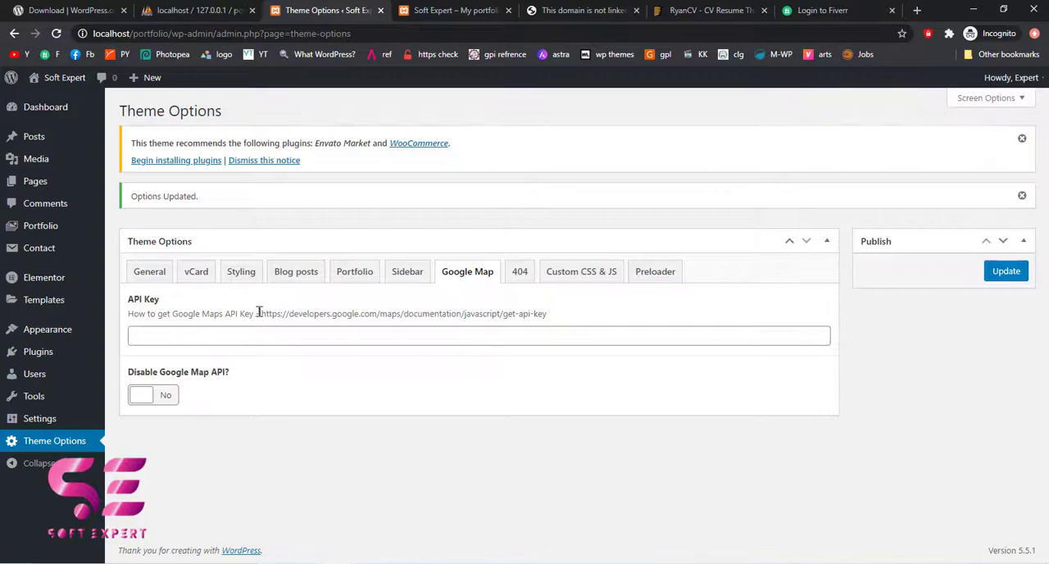
{"action": "left_click_drag", "start_coordinate": [259, 313], "coordinate": [552, 313]}
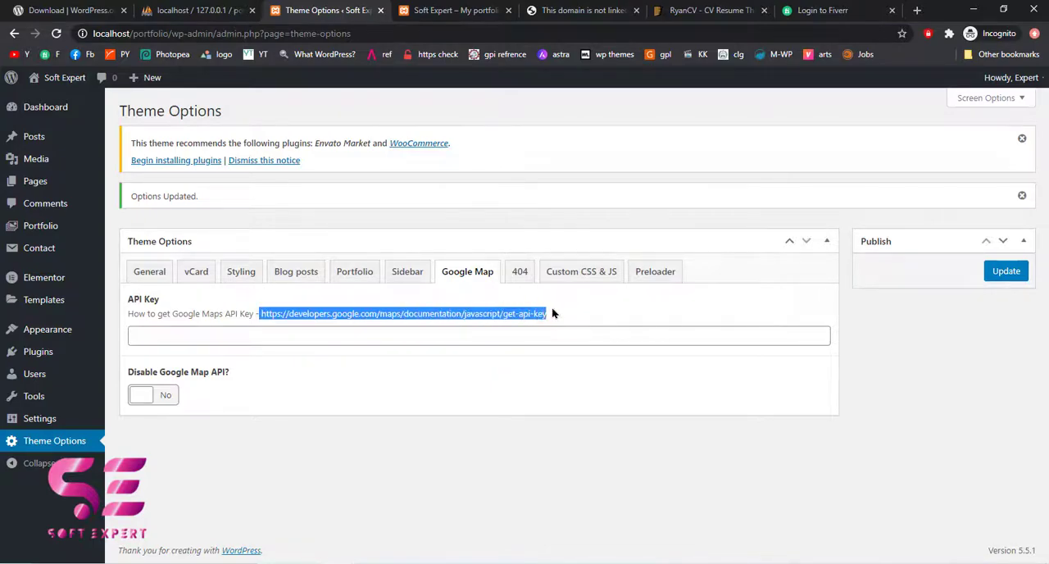
{"action": "right_click", "coordinate": [383, 313]}
{"action": "left_click", "coordinate": [403, 339]}
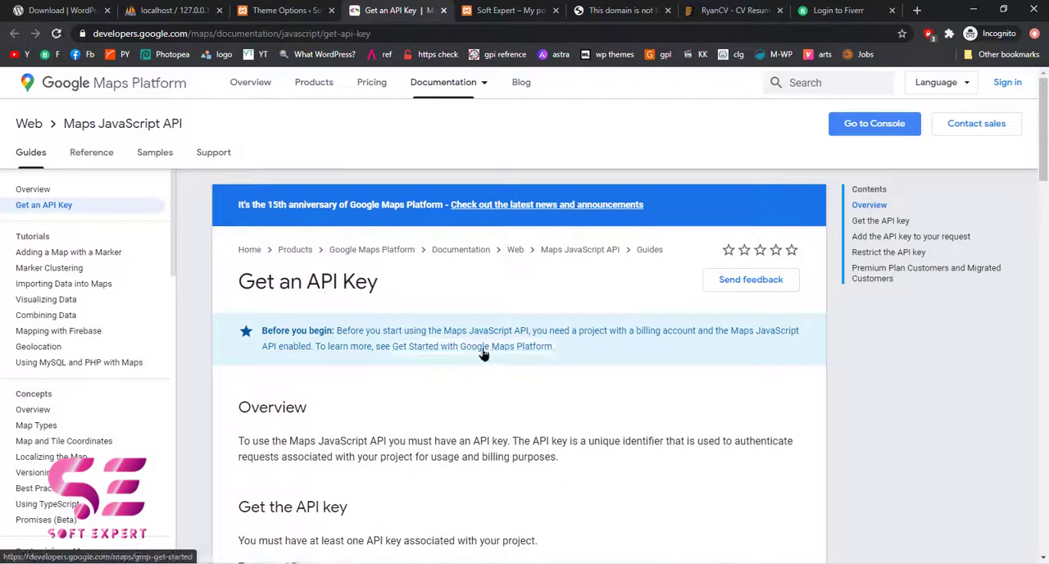
{"action": "left_click", "coordinate": [289, 10]}
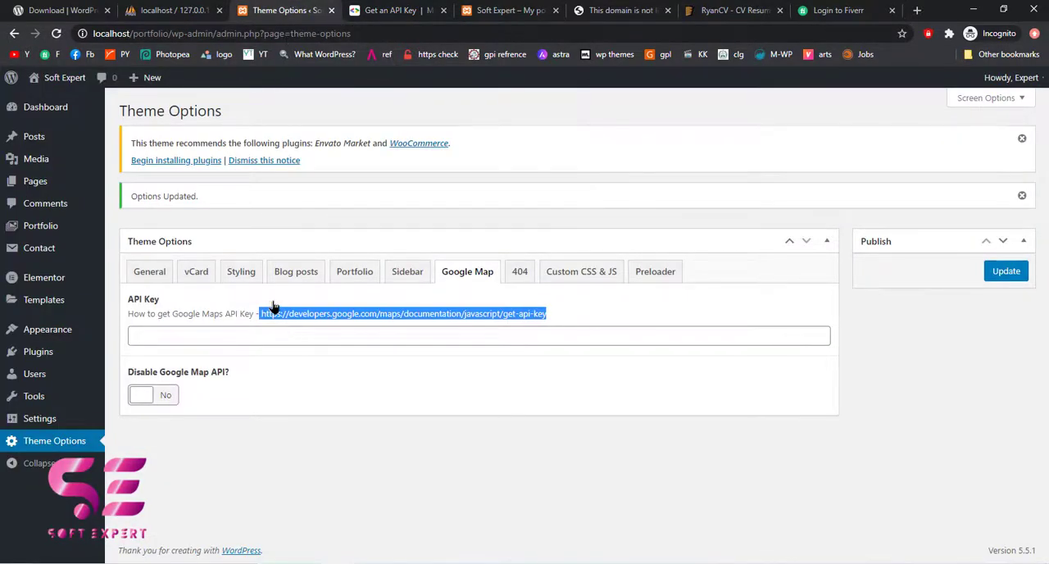
{"action": "key", "text": "Tab"}
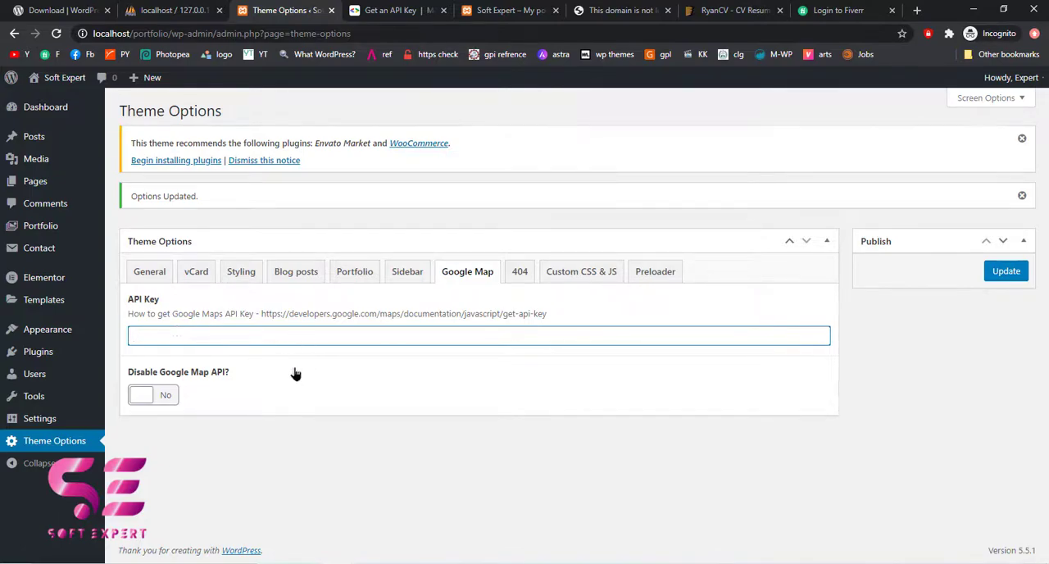
Set the 404 page content to "Sorry something went wrong" and look over the Custom CSS and Custom JS fields
{"action": "left_click", "coordinate": [520, 277]}
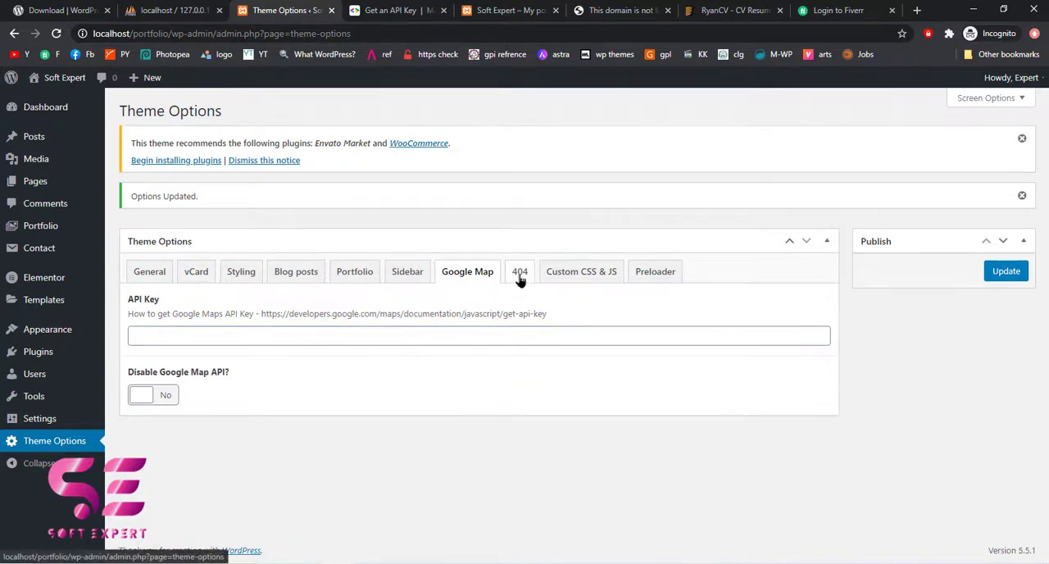
{"action": "scroll", "coordinate": [503, 391], "scroll_direction": "down", "scroll_amount": 2}
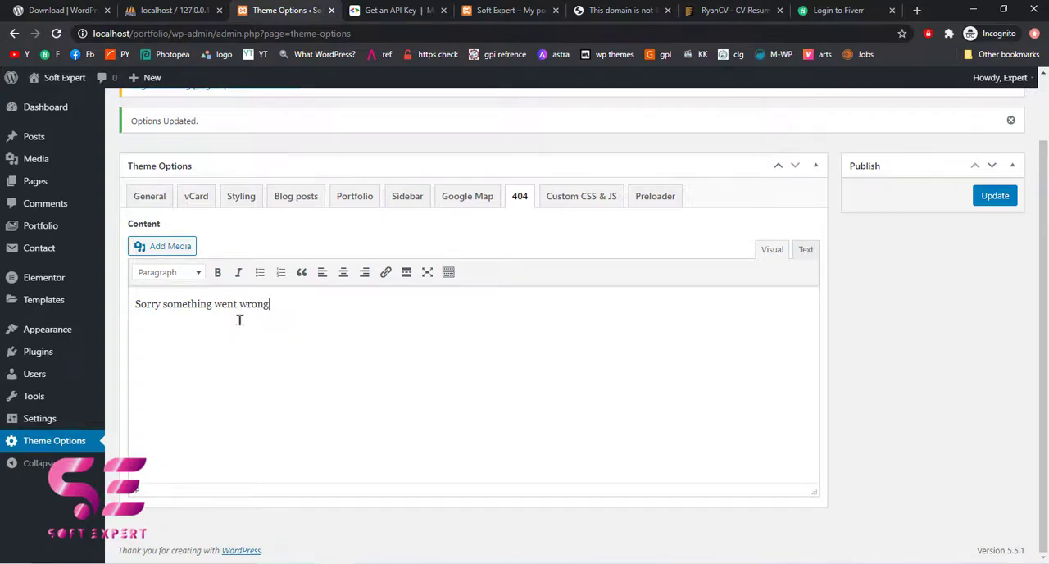
{"action": "left_click", "coordinate": [571, 197]}
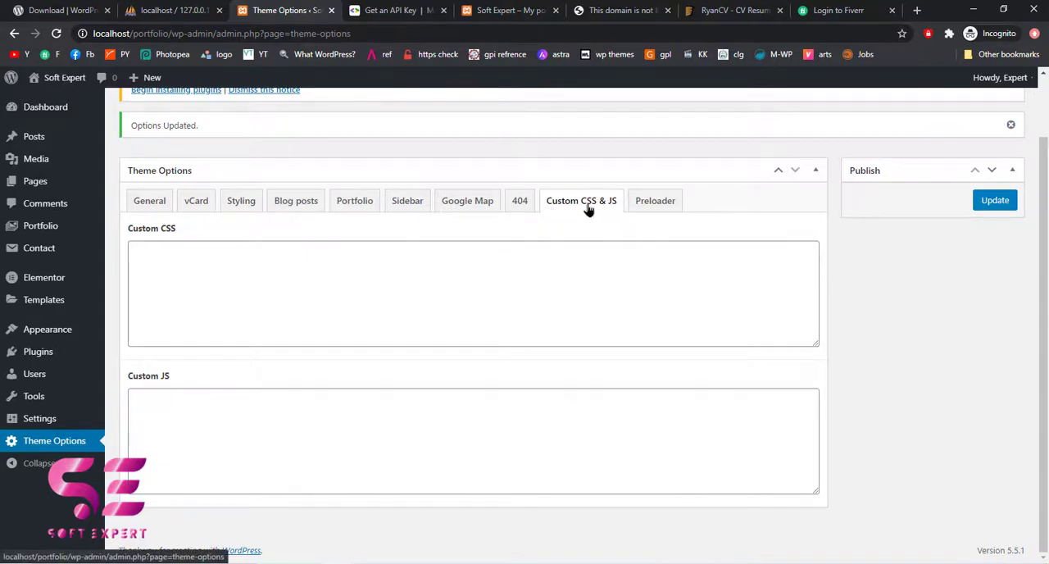
{"action": "left_click", "coordinate": [413, 285]}
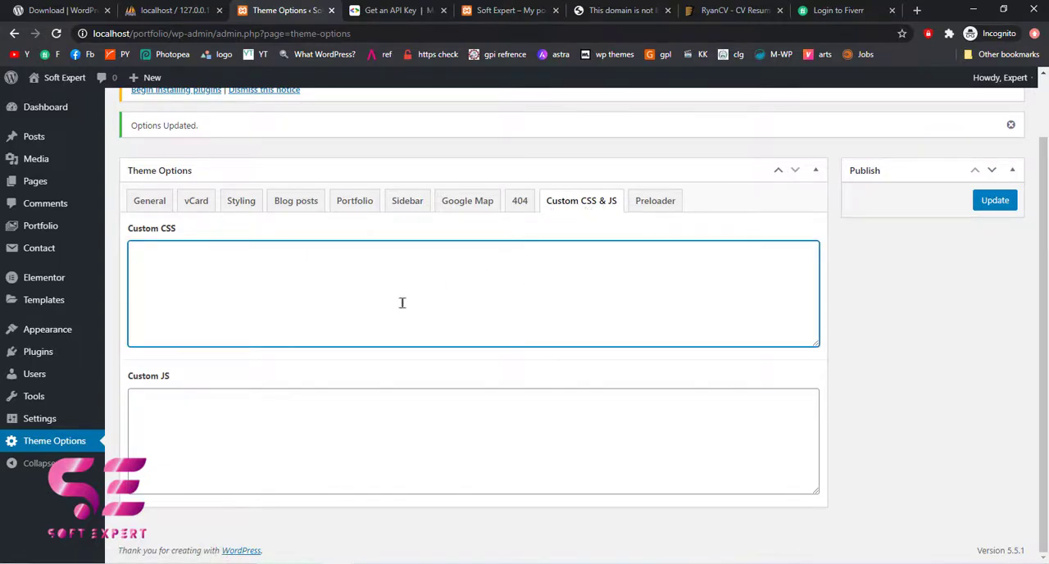
{"action": "left_click", "coordinate": [345, 424]}
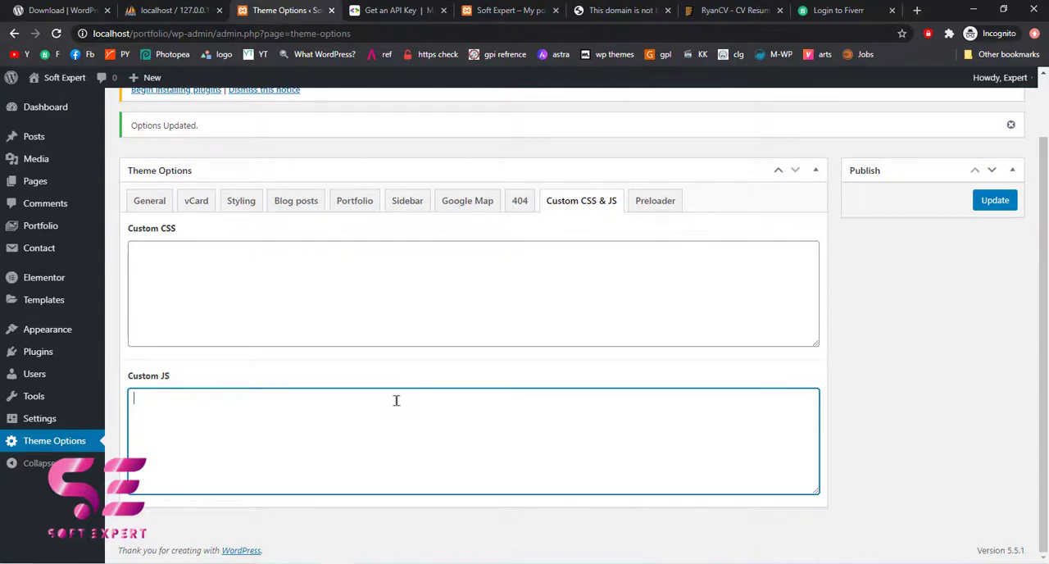
Review the Preloader theme options and reload the site preview to view the current loading animation
{"action": "left_click", "coordinate": [668, 209]}
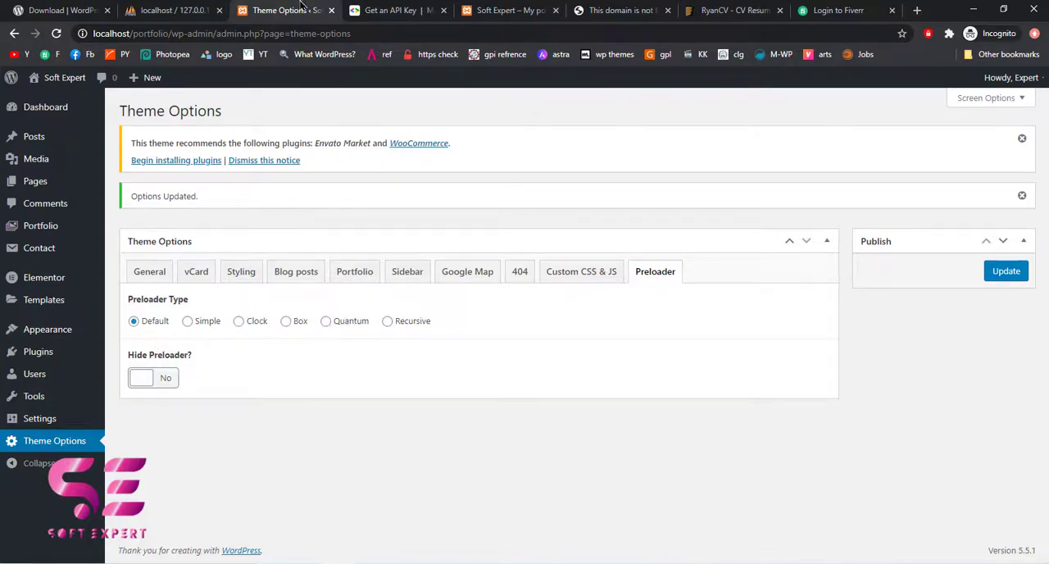
{"action": "left_click", "coordinate": [484, 12]}
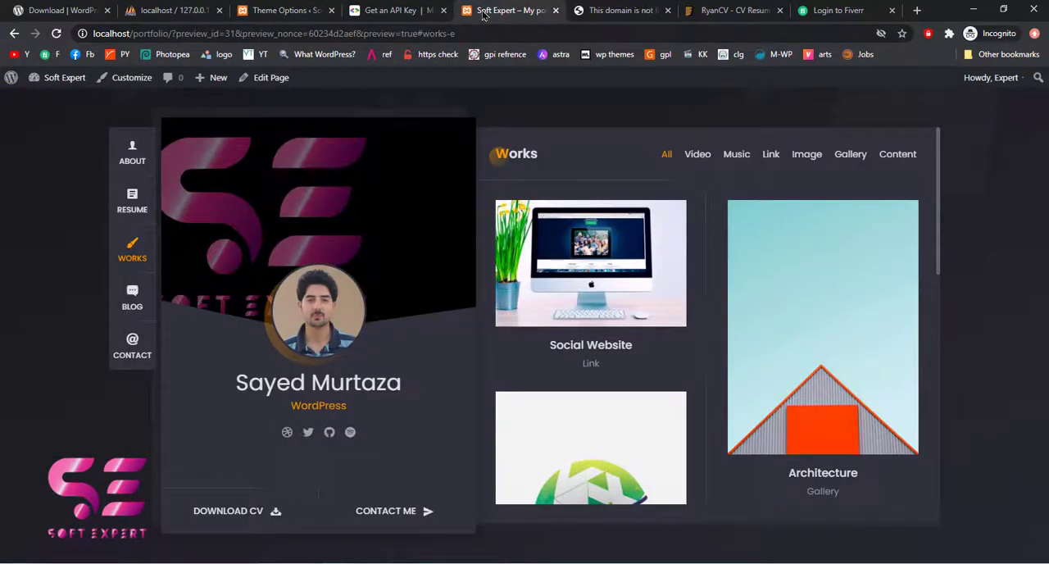
{"action": "key", "text": "F5"}
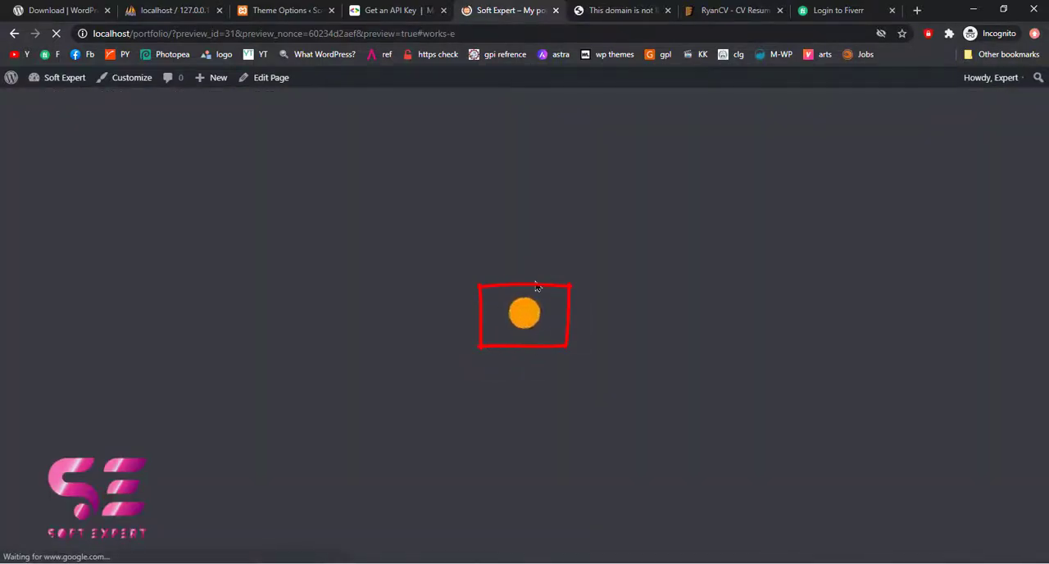
Set the Preloader Type to Clock, save the Theme Options and reload the site preview to check it
{"action": "left_click", "coordinate": [285, 10]}
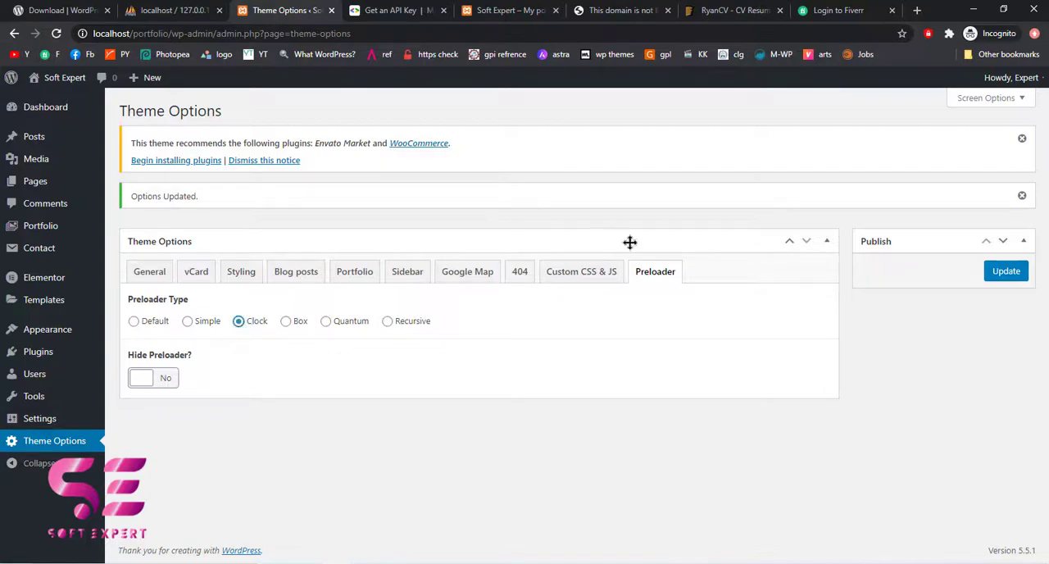
{"action": "left_click", "coordinate": [1004, 274]}
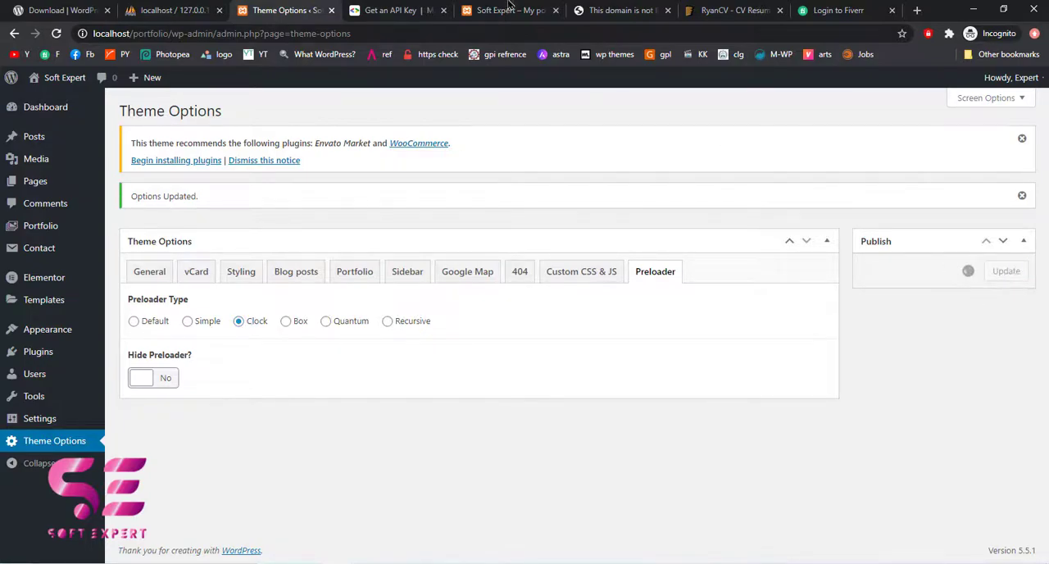
{"action": "left_click", "coordinate": [508, 8]}
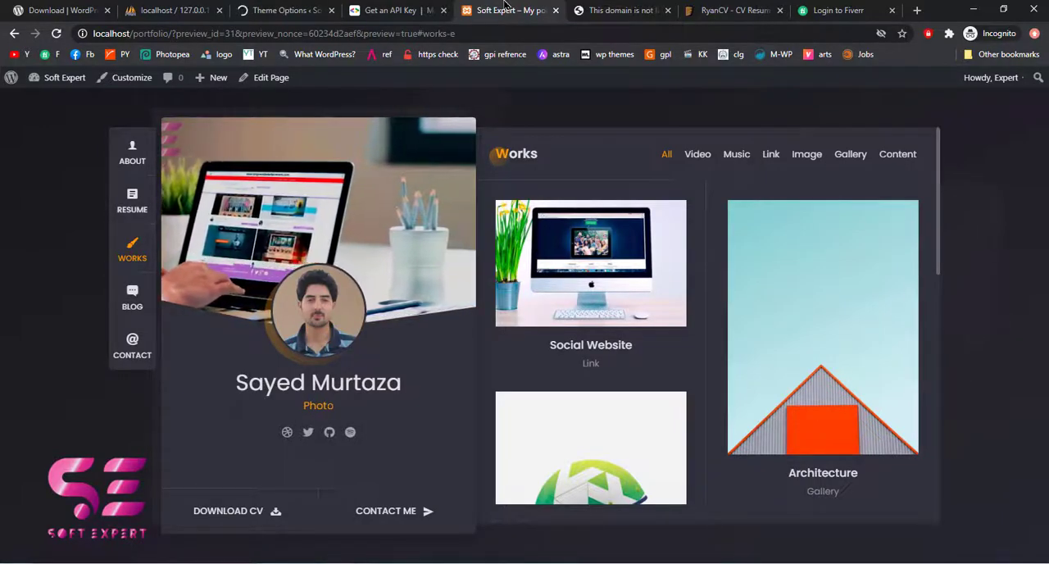
{"action": "key", "text": "F5"}
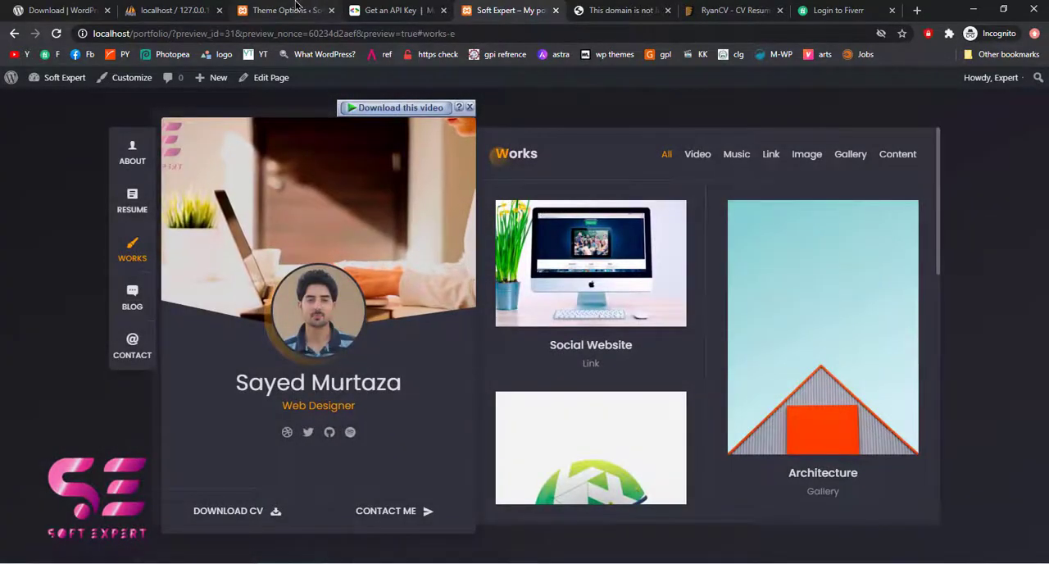
{"action": "left_click", "coordinate": [289, 10]}
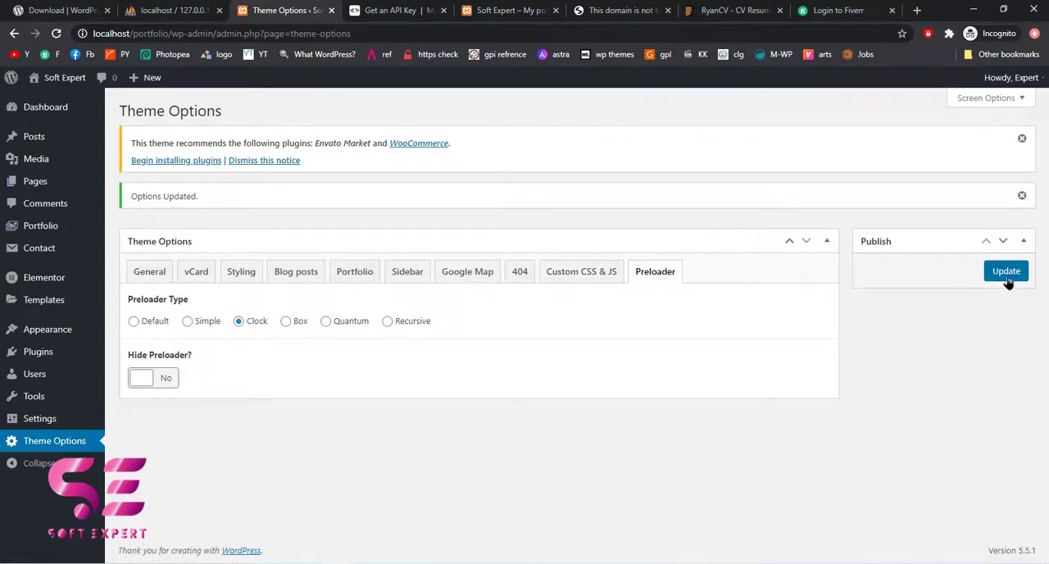
{"action": "left_click", "coordinate": [515, 10]}
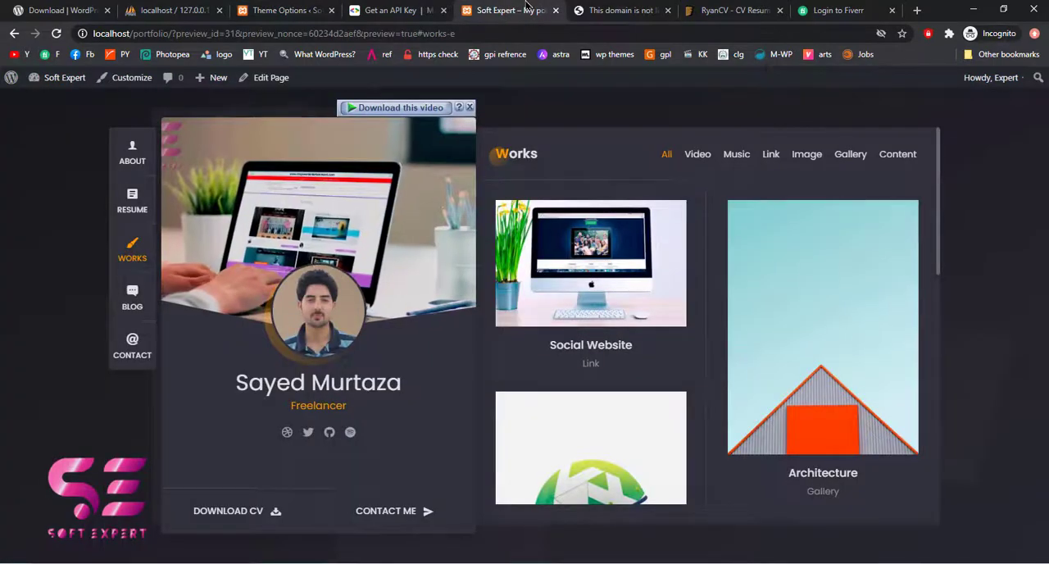
Highlight the local Theme Options page address and enter an example domain address in a new browser tab
{"action": "left_click", "coordinate": [296, 8]}
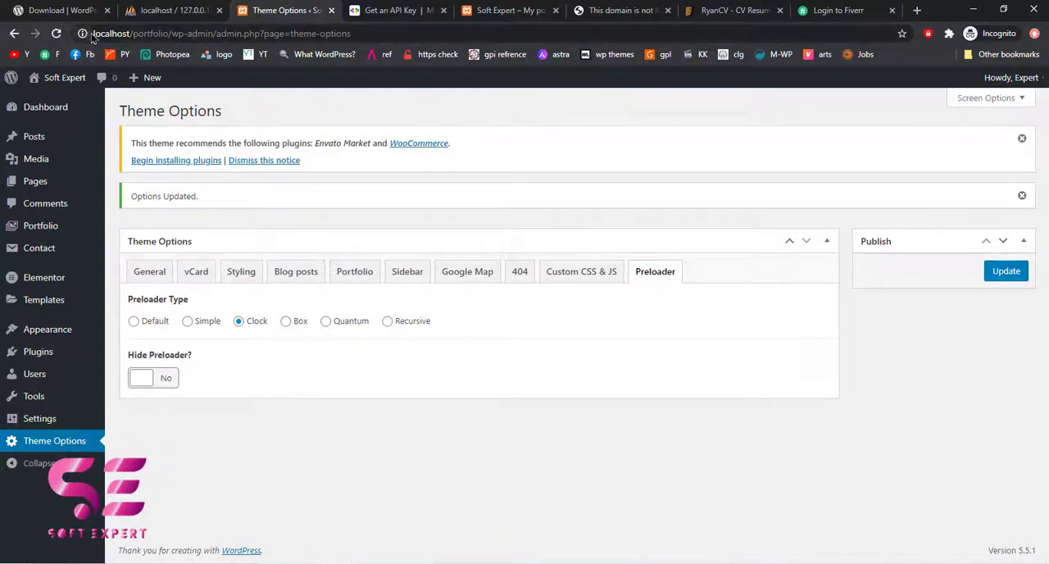
{"action": "left_click_drag", "start_coordinate": [92, 36], "coordinate": [370, 36]}
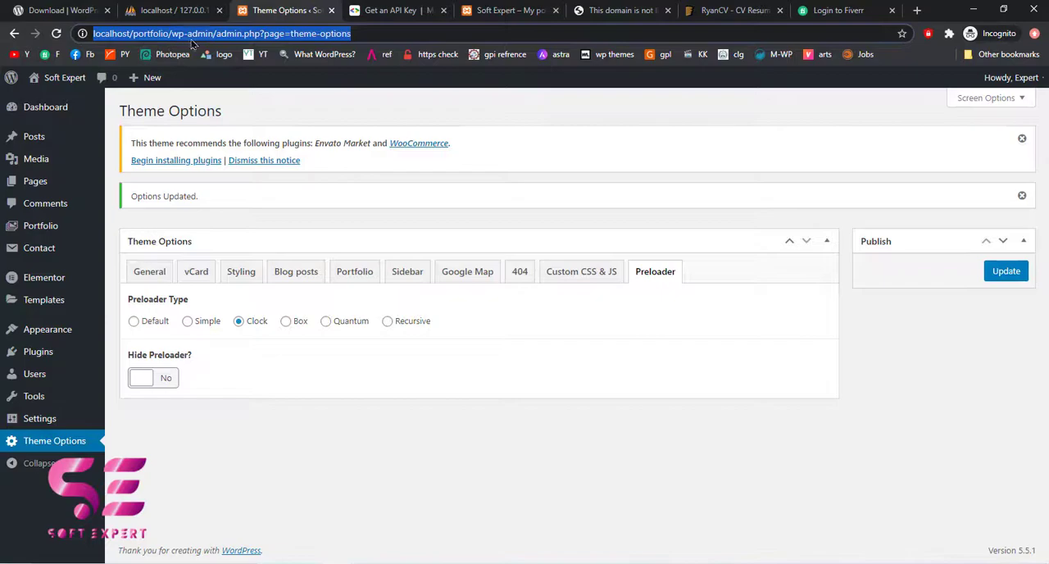
{"action": "left_click", "coordinate": [918, 11]}
{"action": "type", "text": "yourdmona"}
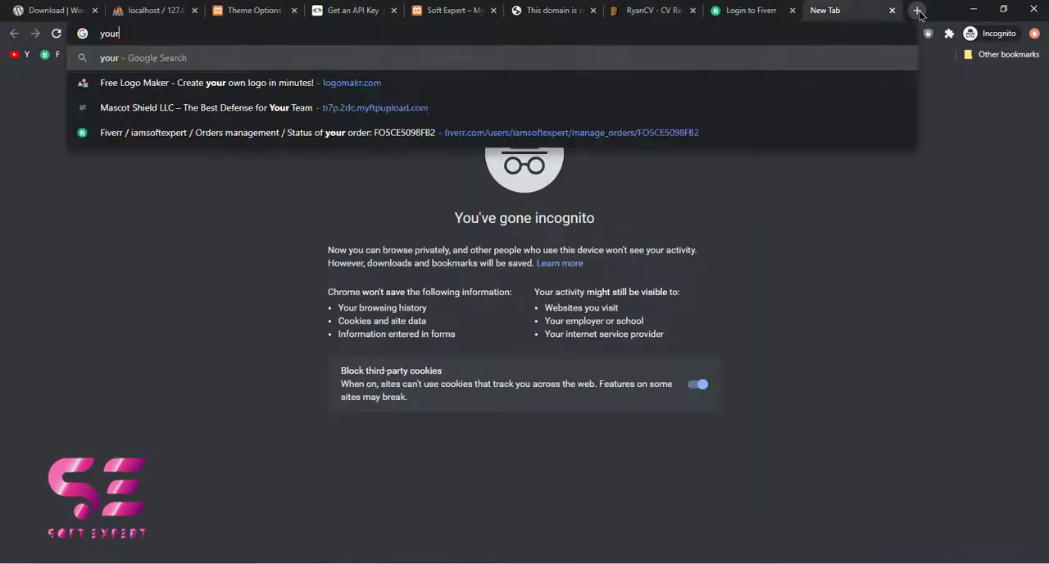